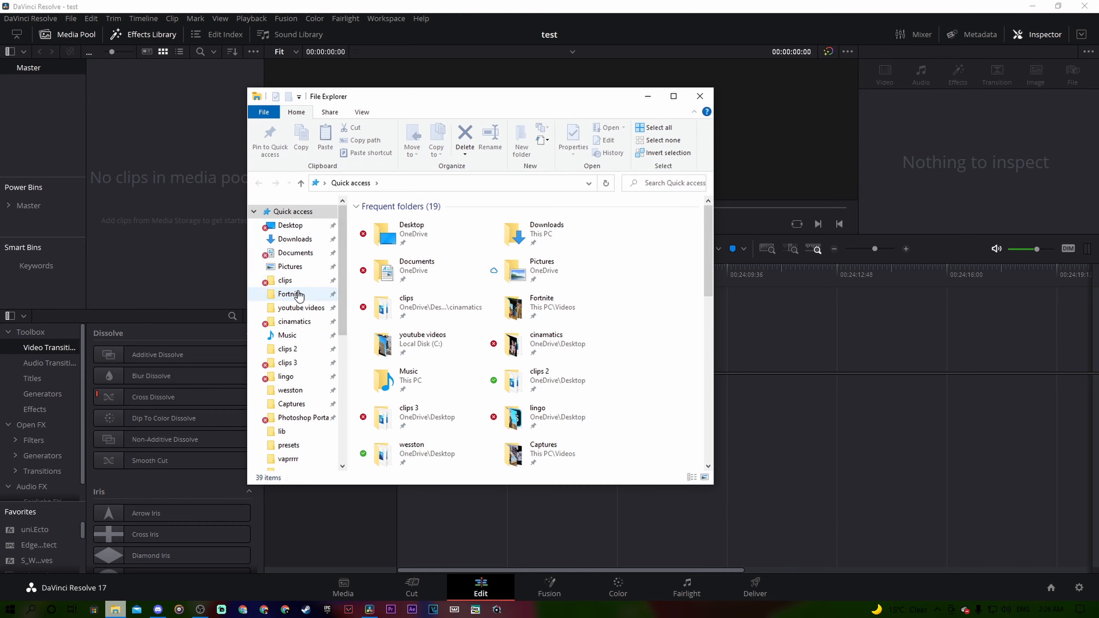
- Preview the clip Fortnite 2021.06.14 - 01.57.29.02.DVR from the Fortnite videos folder and add it to a new timeline
left_click(291, 296)
scroll(515, 407, "down", 15)
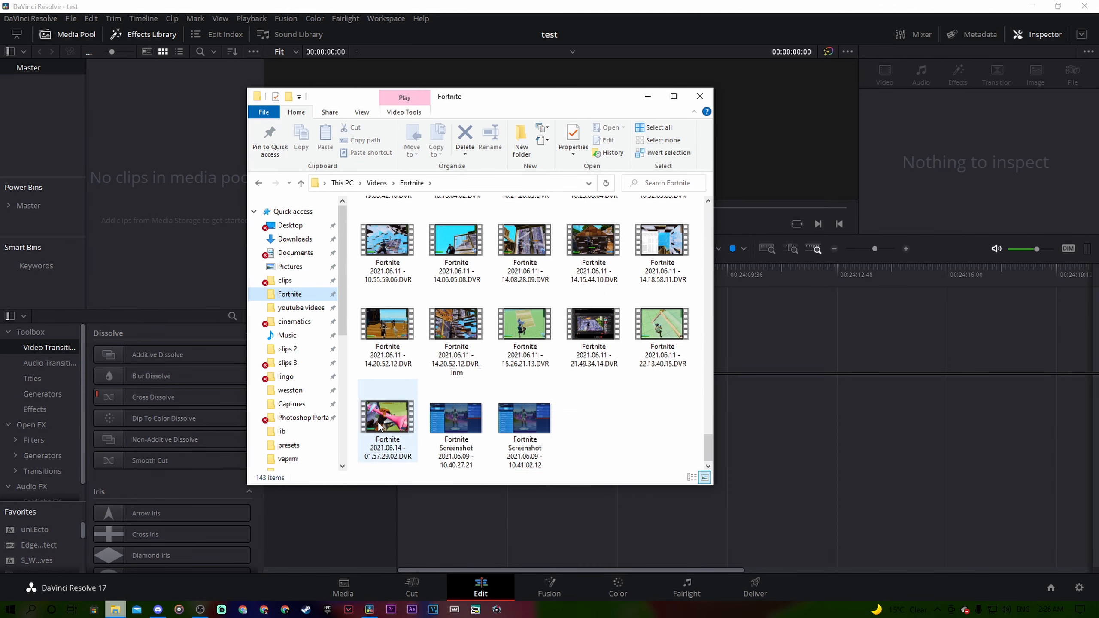
double_click(379, 429)
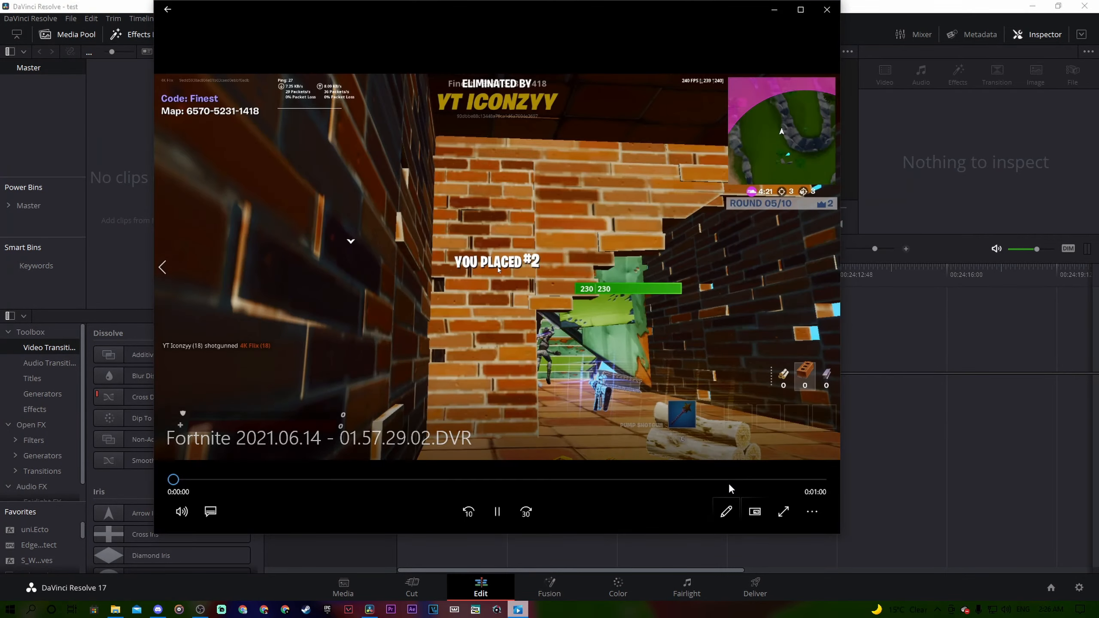
left_click(728, 479)
left_click_drag(728, 480, 773, 483)
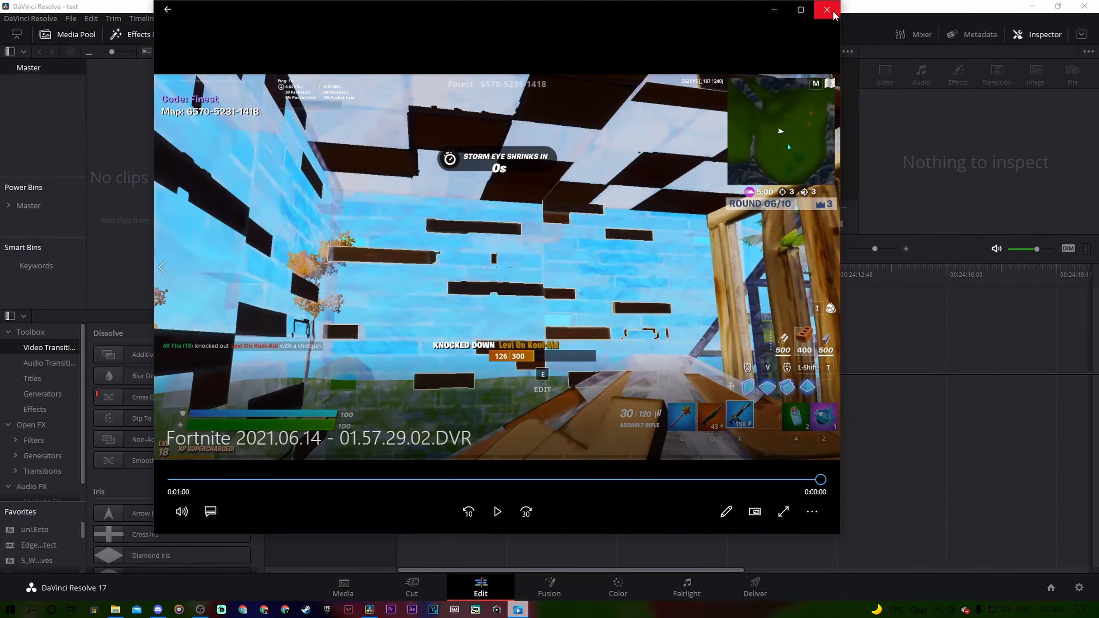
left_click(827, 10)
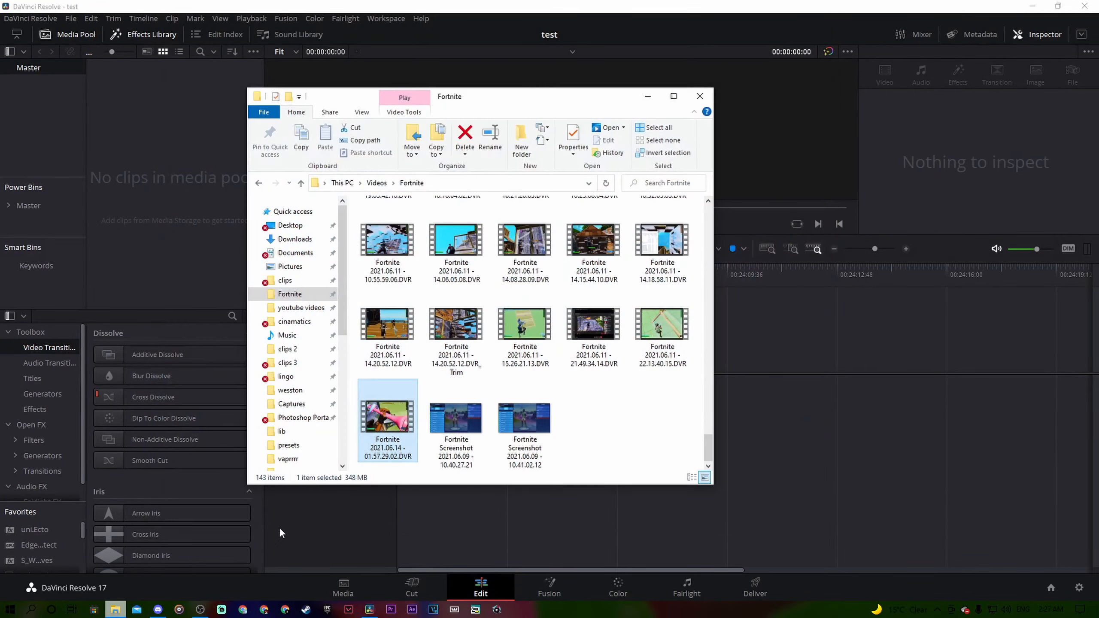
mouse_move(390, 424)
left_mouse_down()
mouse_move(841, 407)
mouse_move(787, 459)
mouse_move(390, 428)
mouse_move(407, 429)
left_mouse_up()
left_click_drag(407, 428, 400, 429)
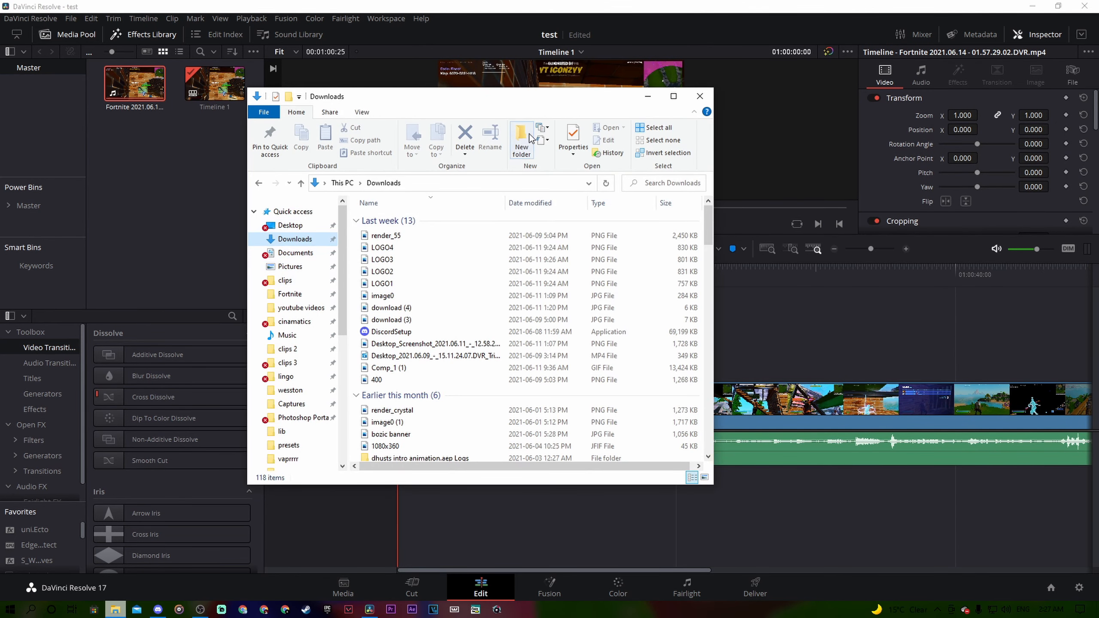
- Add the song Rarin & Lil Story - 2 Dangerous from the Music folder below the gameplay audio, aligned to the timeline start
left_click(286, 336)
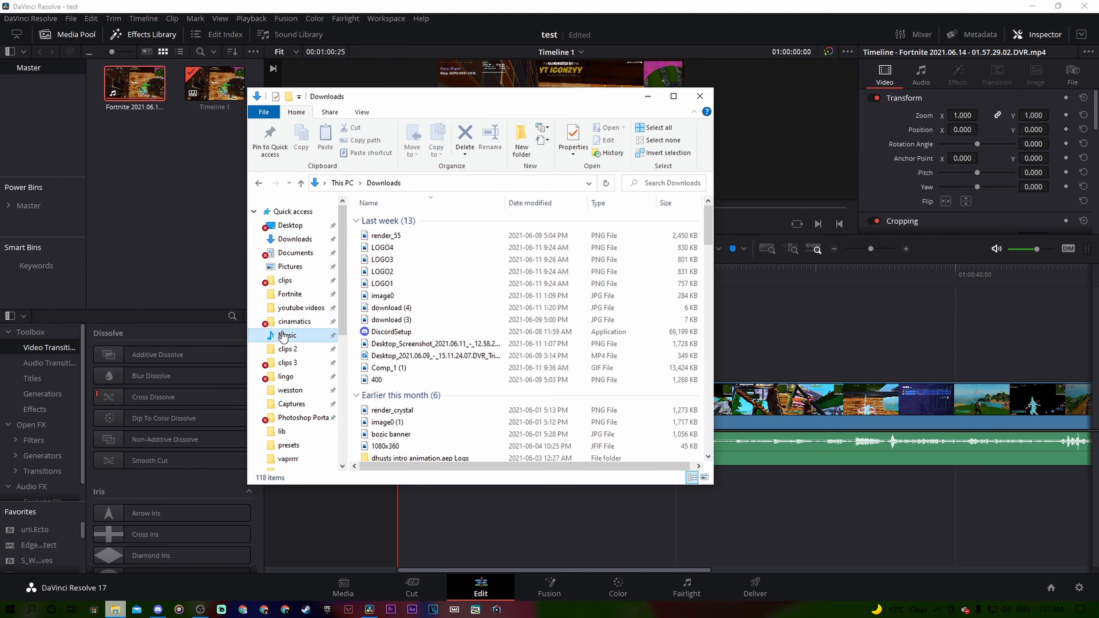
scroll(418, 316, "down", 2)
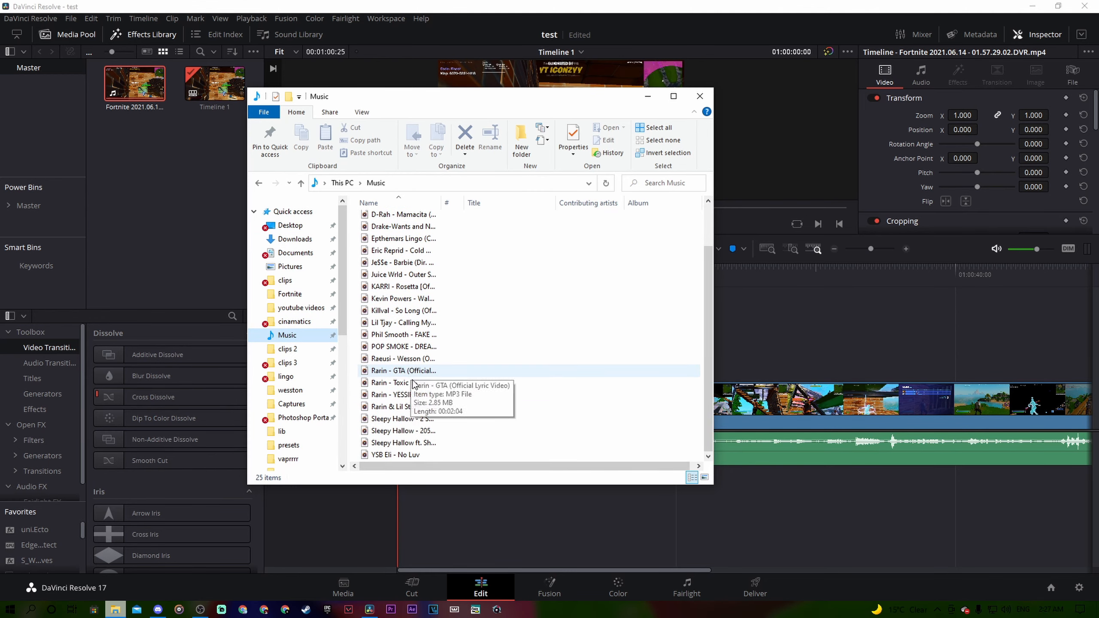
left_click(399, 408)
left_click_drag(399, 409, 759, 489)
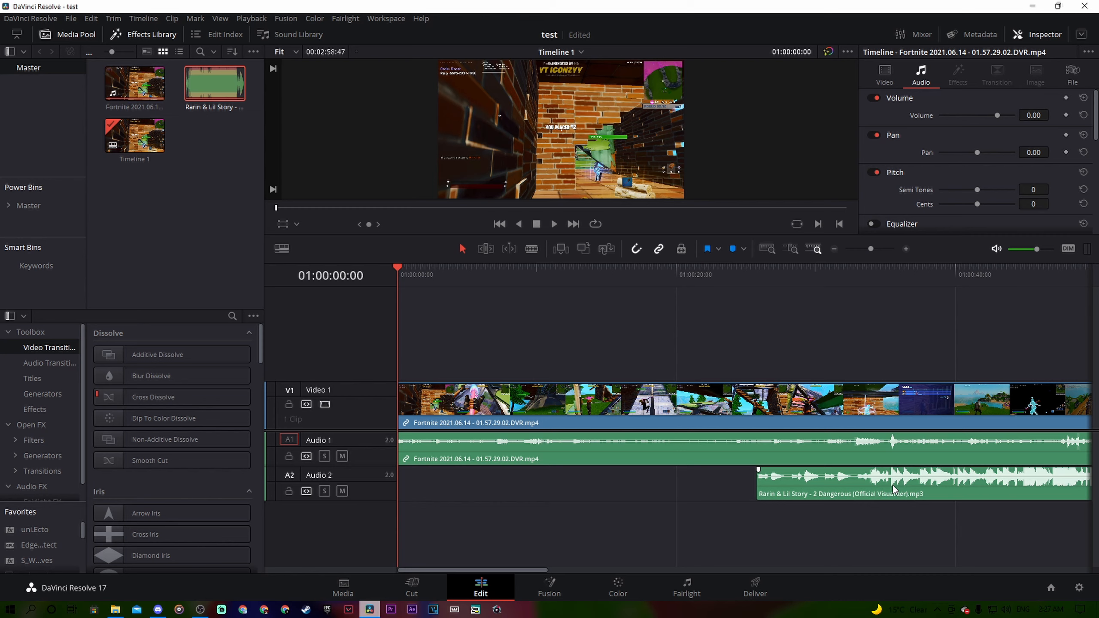
left_click_drag(894, 490, 535, 493)
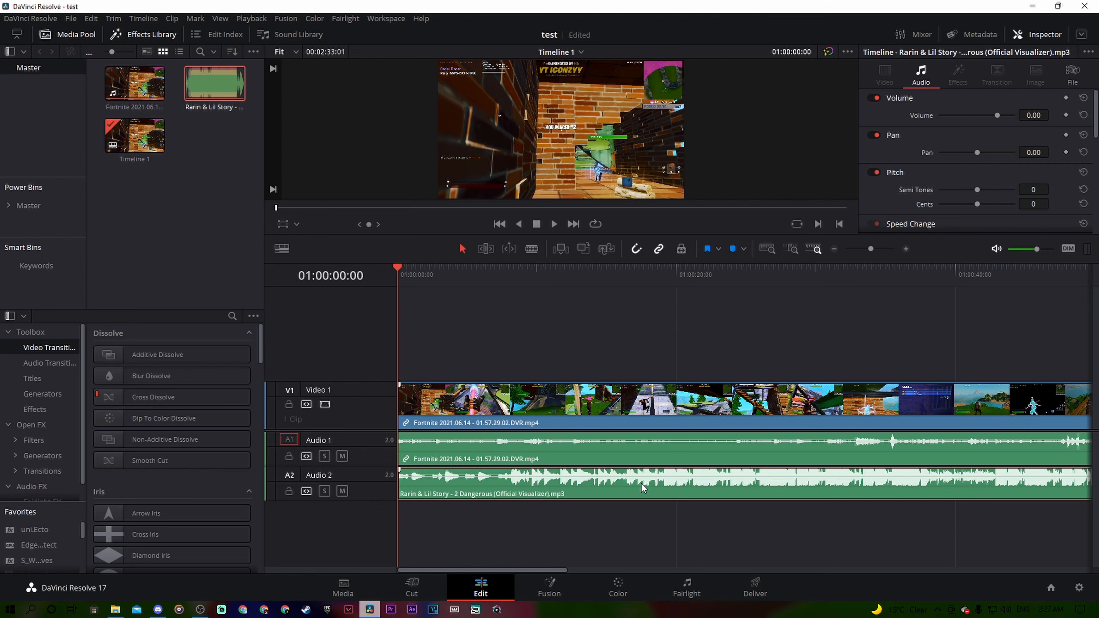
- Move the song down to the Audio 4 track and give the timeline more vertical room
left_click_drag(660, 484, 666, 520)
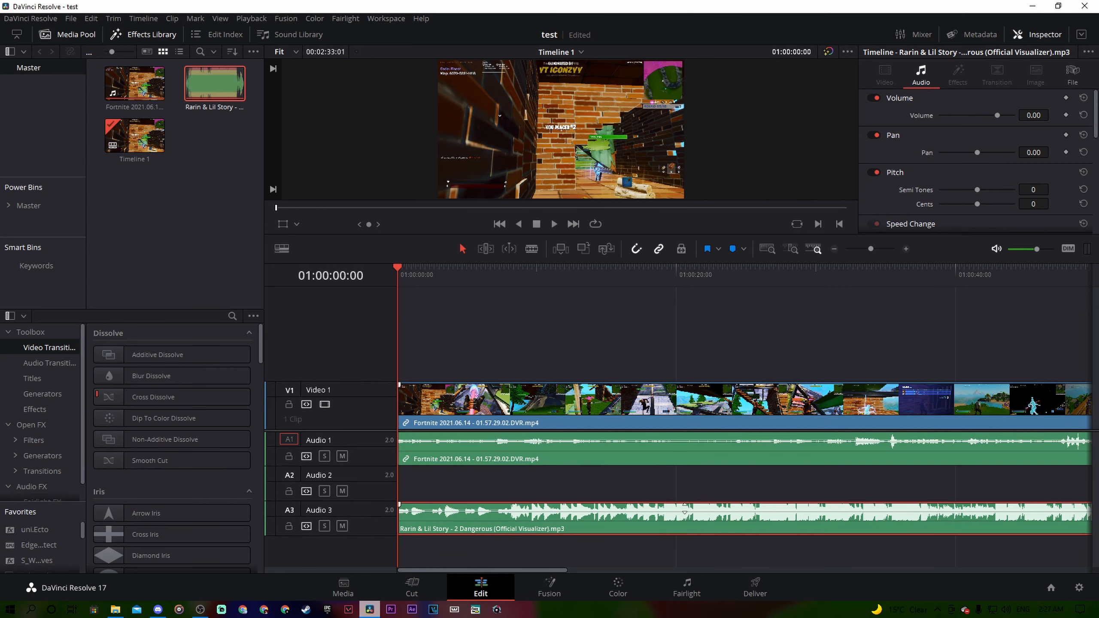
left_click_drag(582, 522, 581, 544)
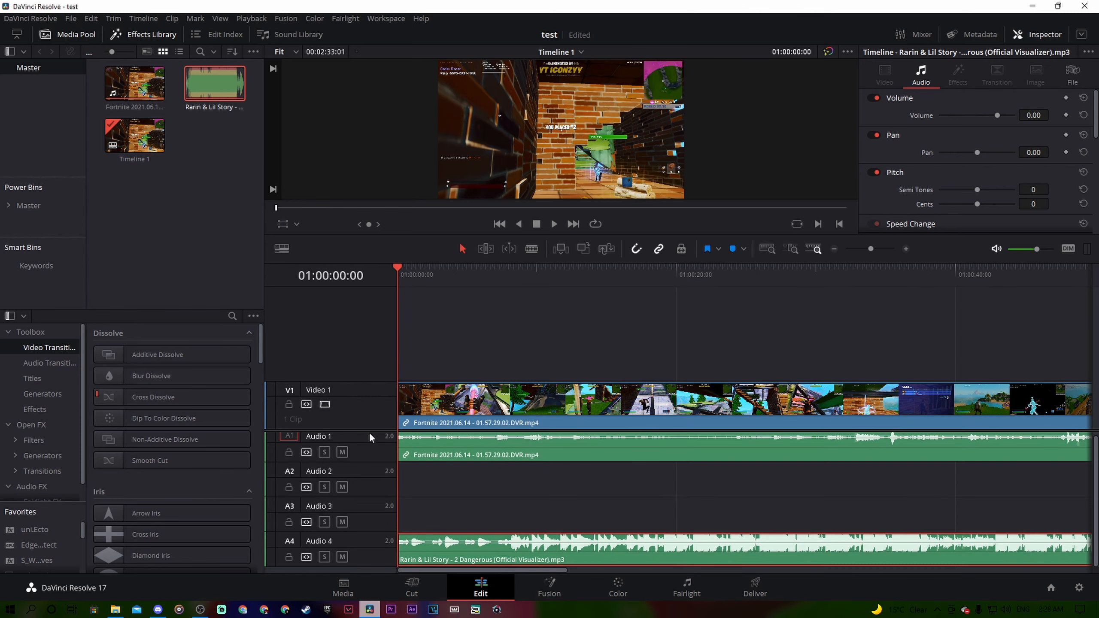
left_click_drag(373, 430, 376, 369)
left_click_drag(552, 262, 558, 234)
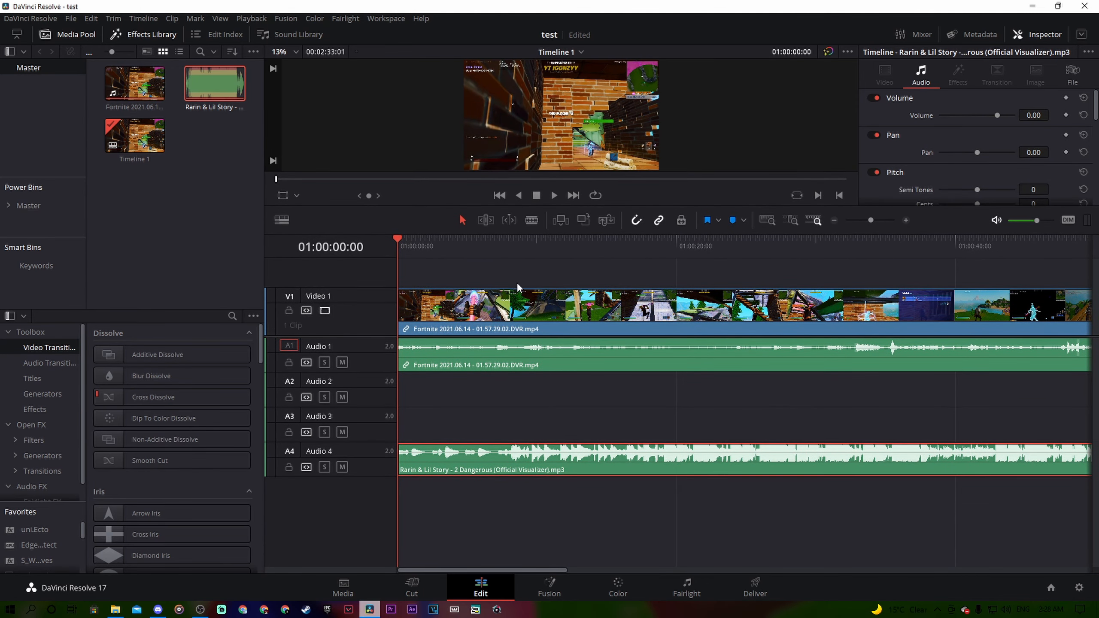
- Mute the Audio 1 track and disable the Video 1 track to hear only the song
left_click(529, 496)
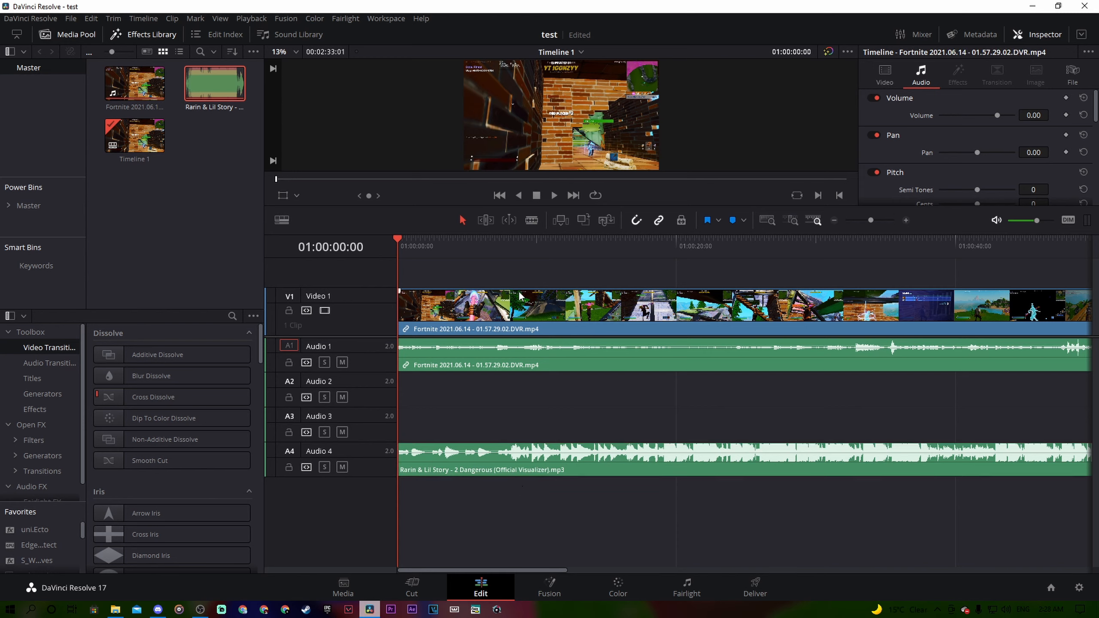
left_click(343, 362)
left_click(325, 311)
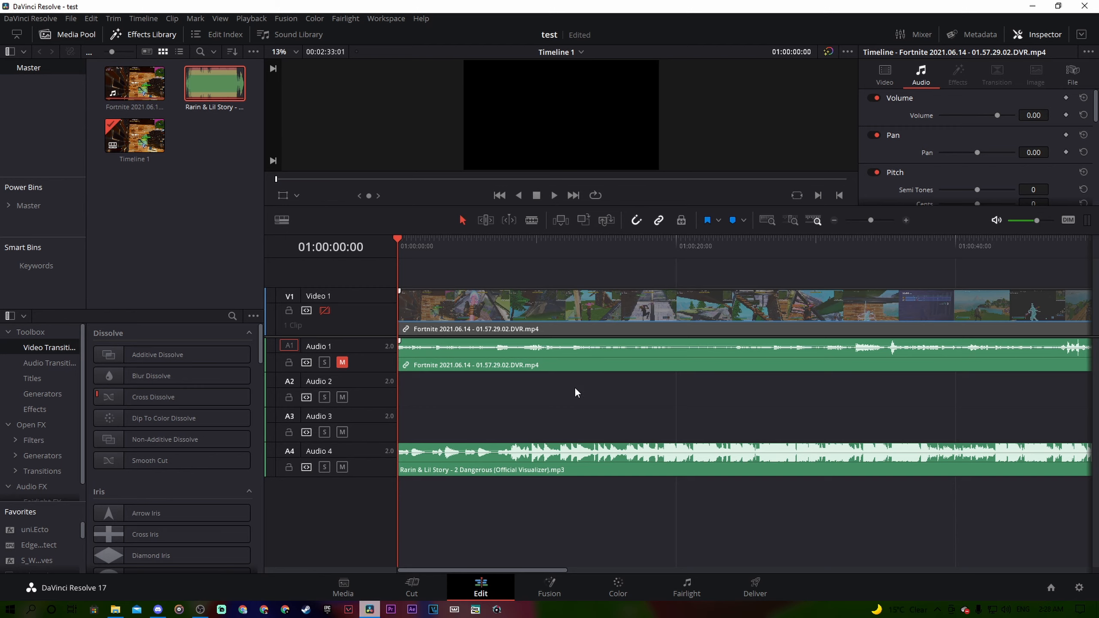
- Play the song to find its beat drop and add a marker to the song clip at 01:00:19:08
key("space")
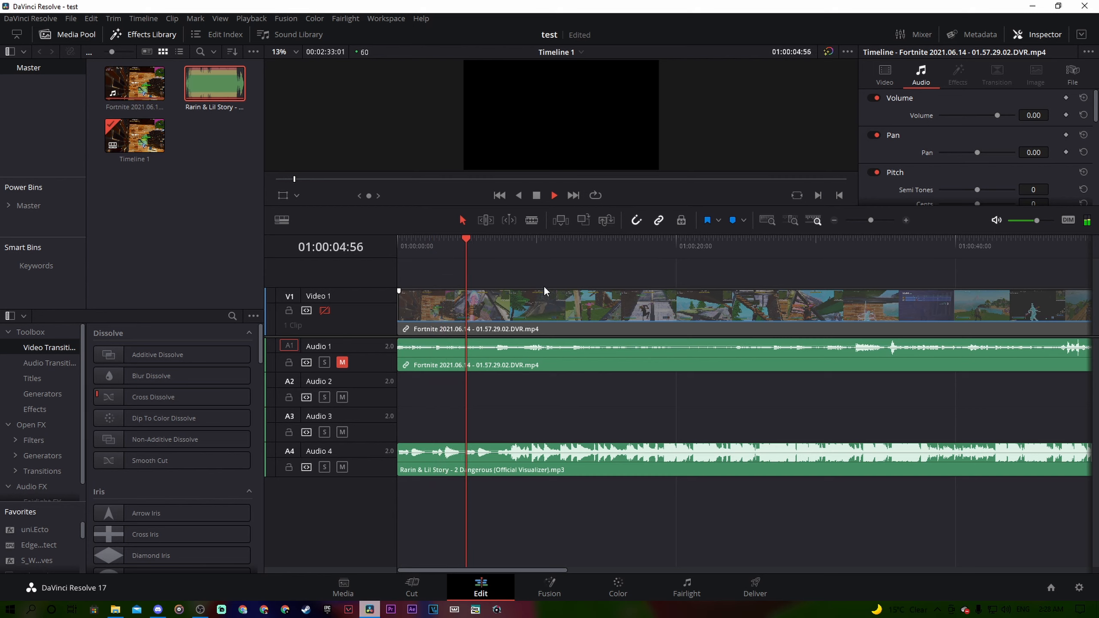
left_click(630, 243)
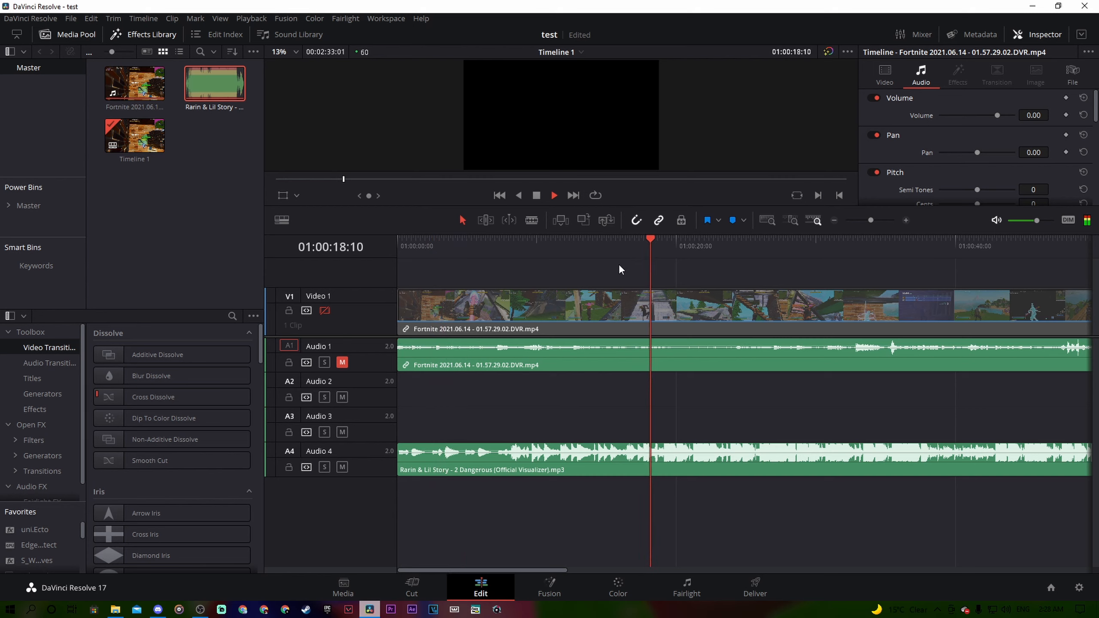
left_click_drag(666, 246, 664, 257)
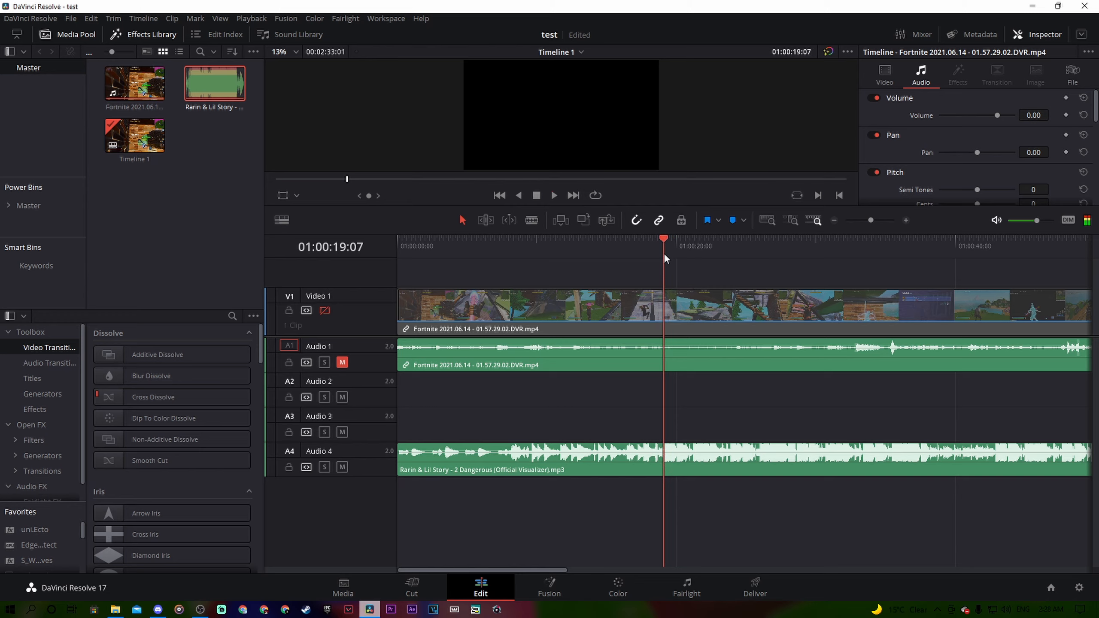
left_click_drag(878, 217, 886, 218)
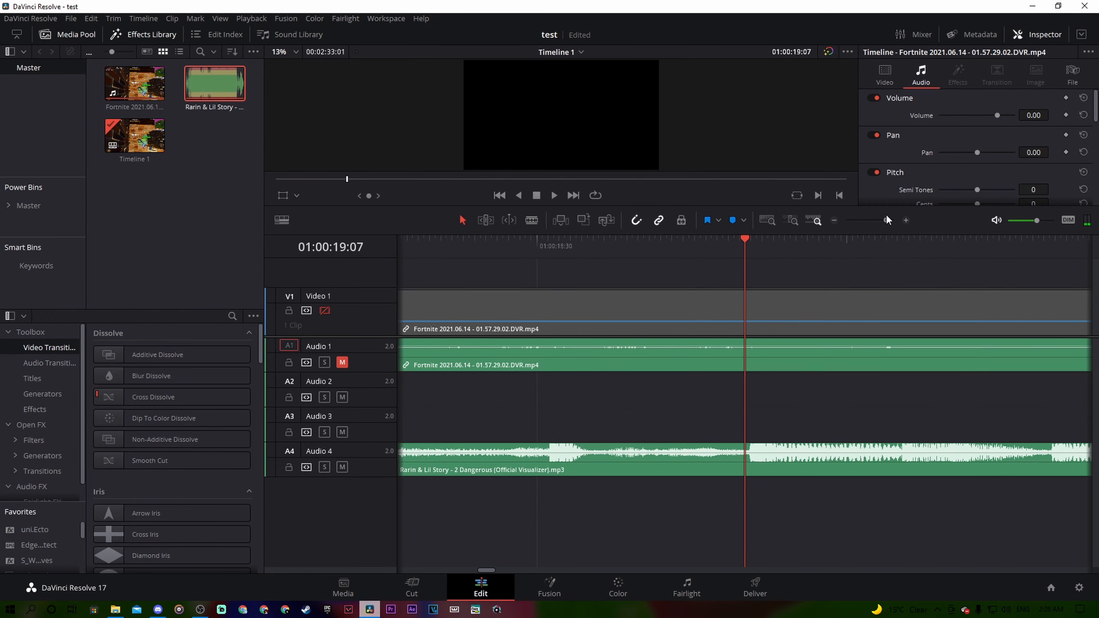
left_click(750, 250)
left_click(778, 462)
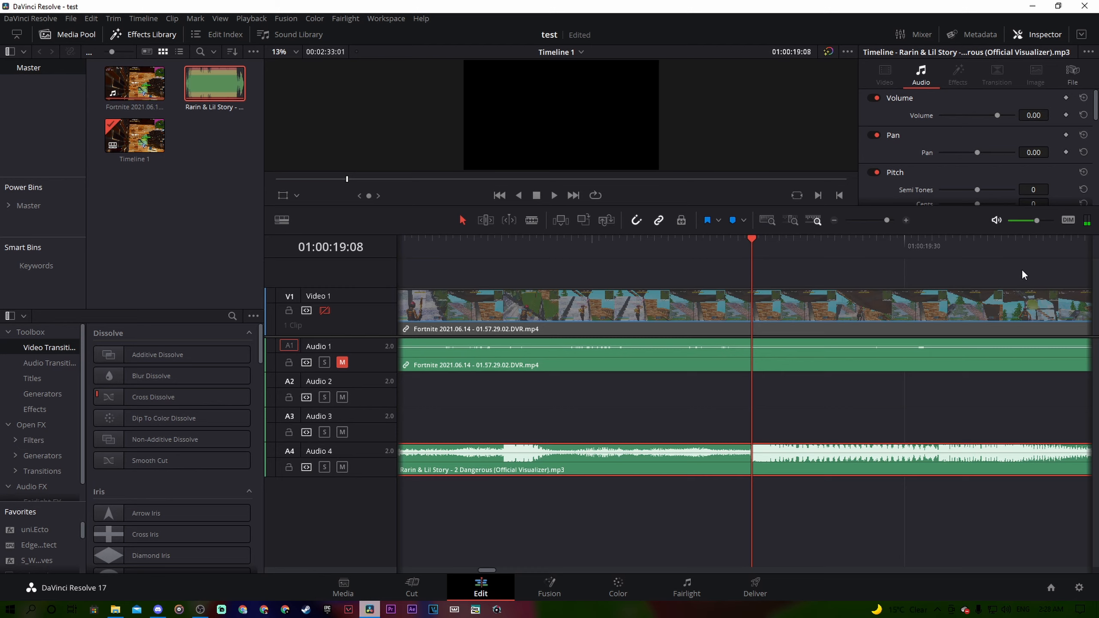
key("space")
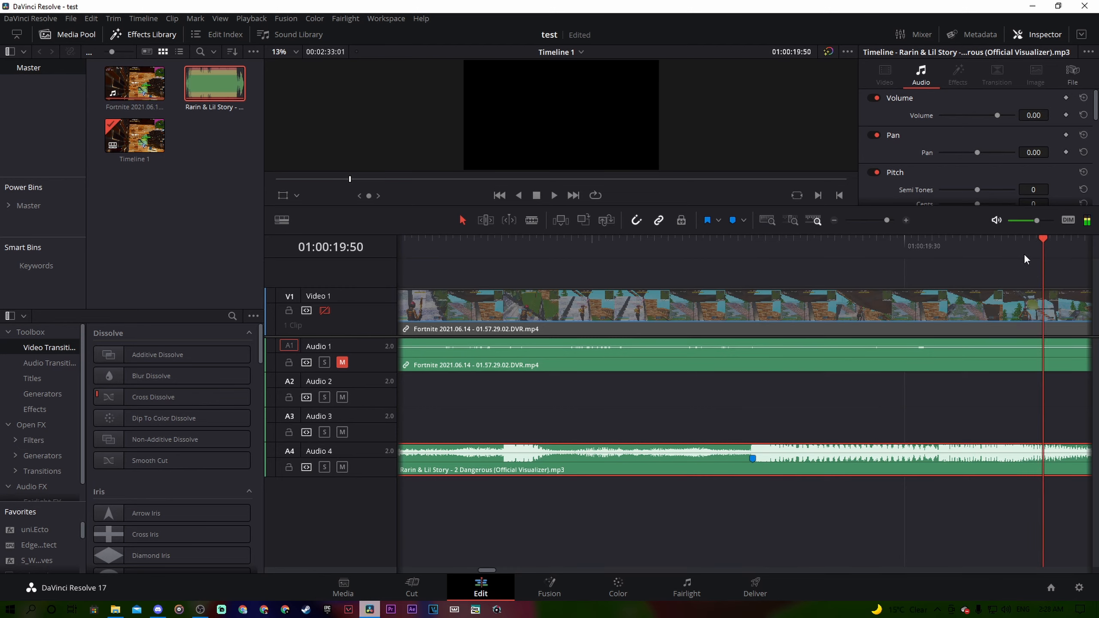
- Replay the song from the first marker and add a second marker on the next beat at 01:00:19:33
left_click_drag(1024, 253, 767, 265)
left_click_drag(887, 219, 875, 228)
key("space")
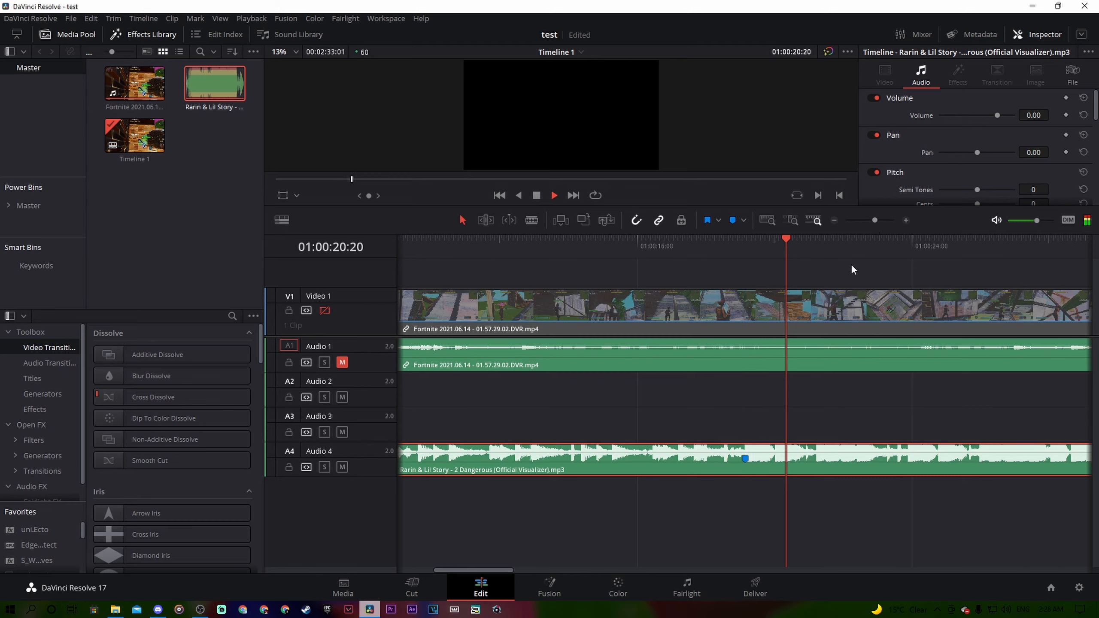
key("space")
mouse_move(767, 255)
left_mouse_down()
mouse_move(742, 259)
mouse_move(752, 257)
left_mouse_up()
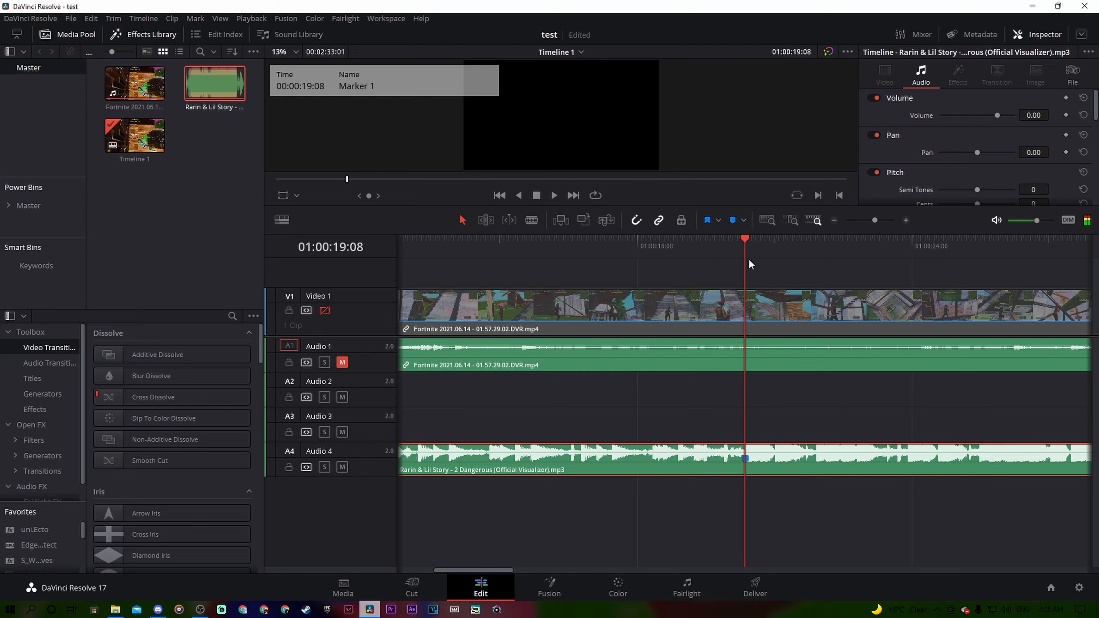
key("space")
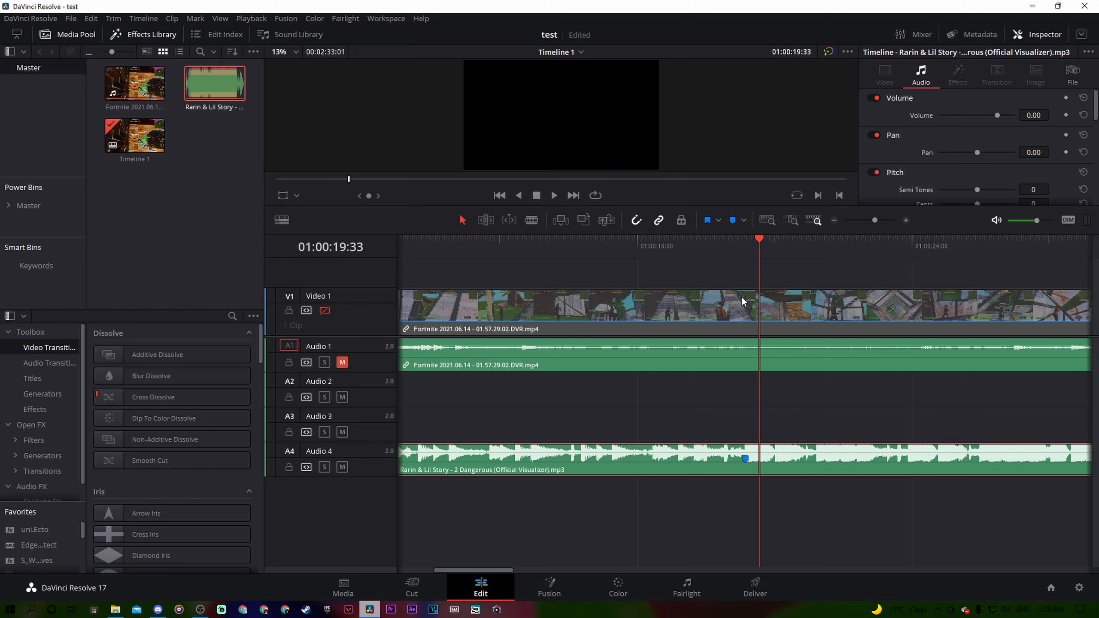
key("m")
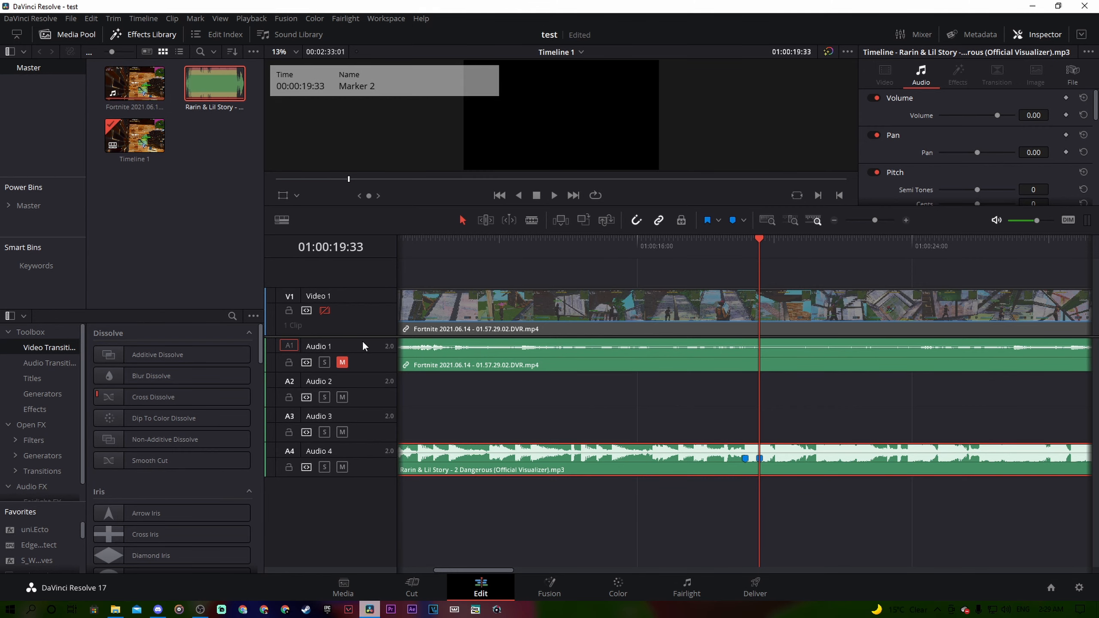
- Unmute the Audio 1 track and enable the Video 1 track again
scroll(364, 344, "up", 1)
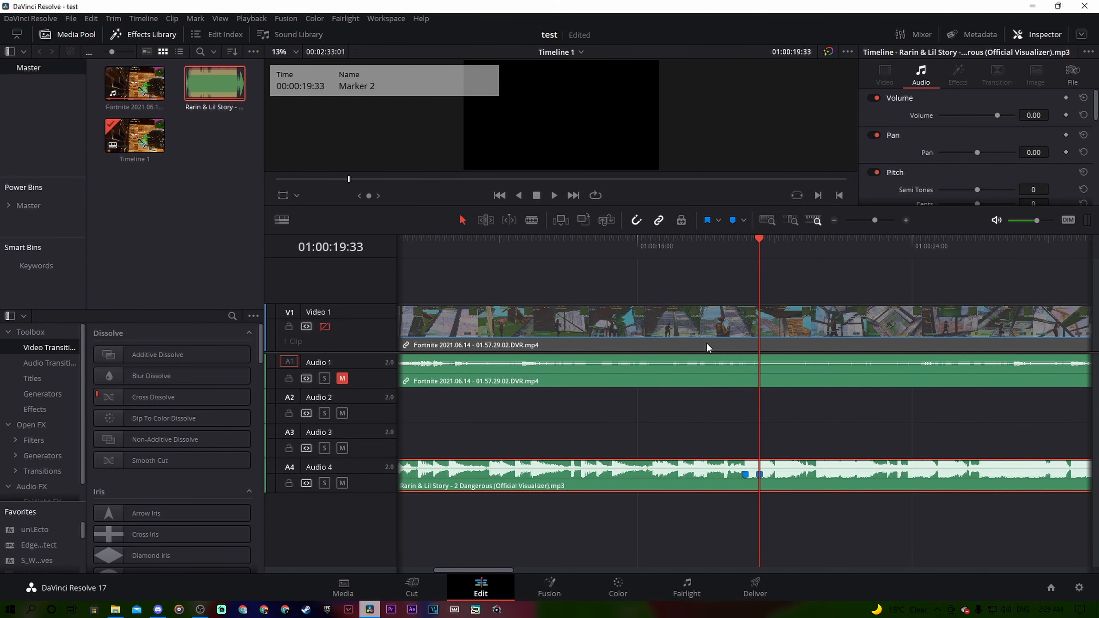
left_click(342, 378)
left_click(324, 327)
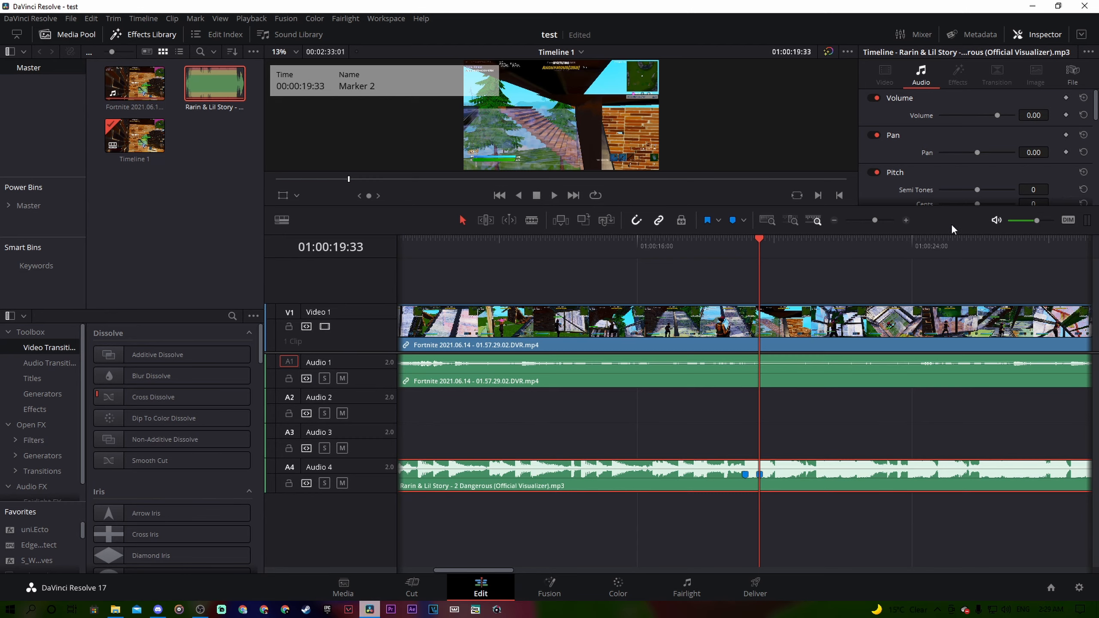
- Apply a fade-in of about 8 seconds to the start of the song on Audio 4
left_click_drag(875, 221, 869, 222)
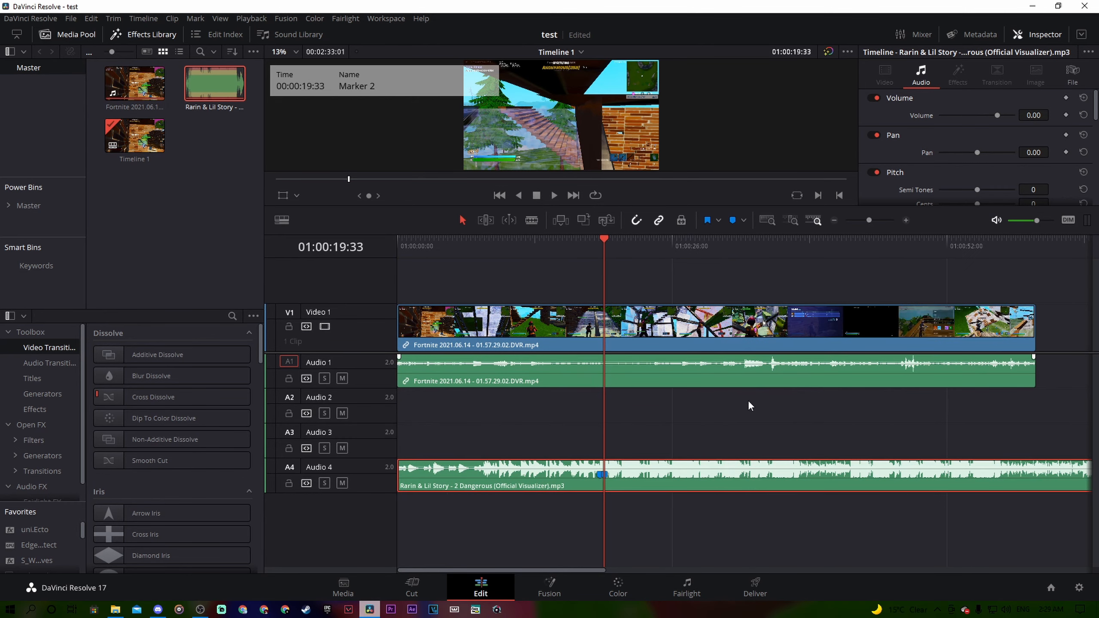
left_click(529, 446)
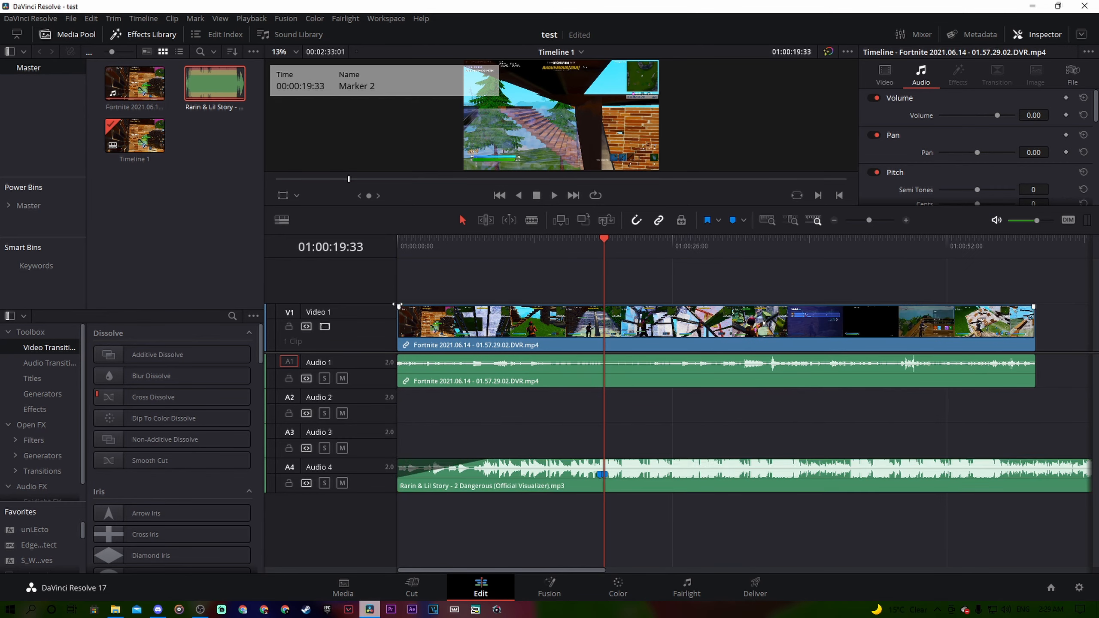
- Place the playhead on the shotgun shot near the gameplay clip's end, at 01:00:59:18, and inspect the frame in an enlarged viewer
left_click_drag(581, 238, 997, 231)
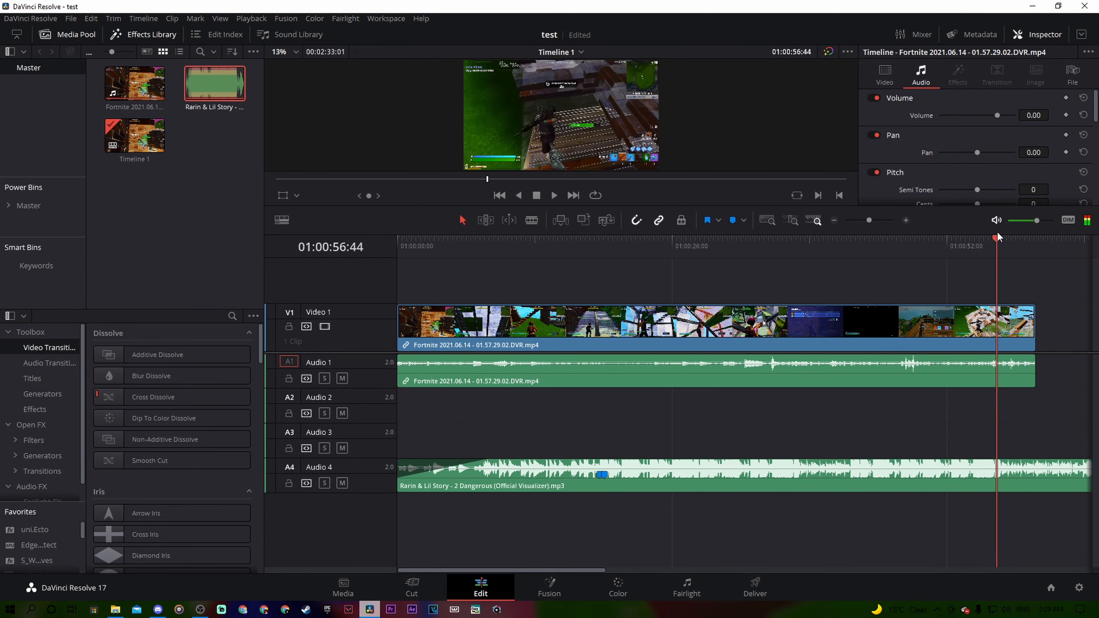
left_click(994, 328)
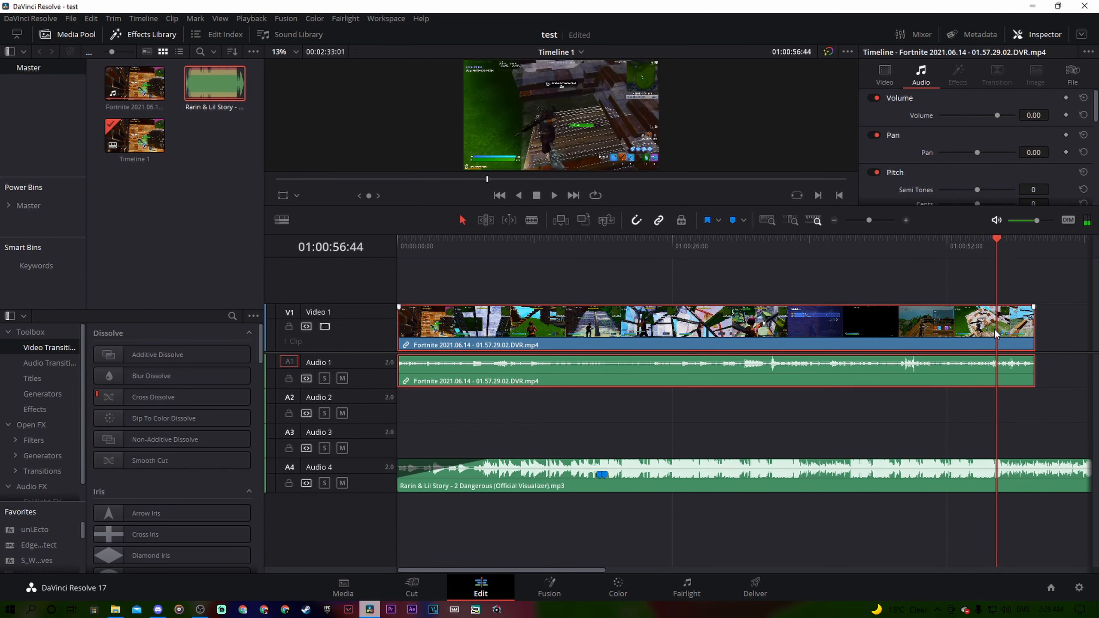
key("space")
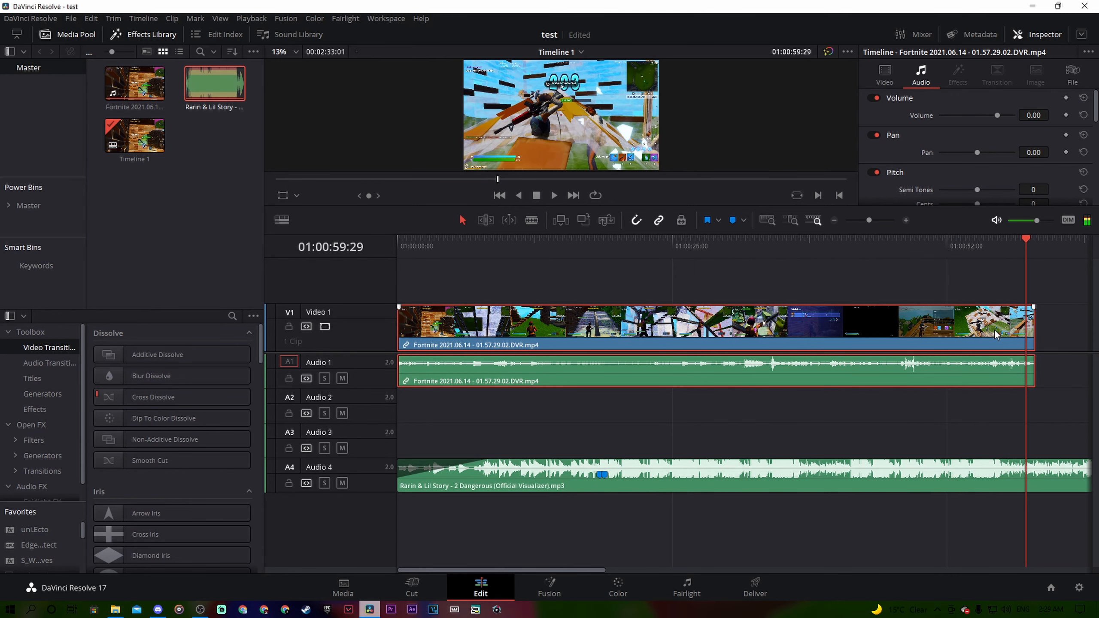
key("j")
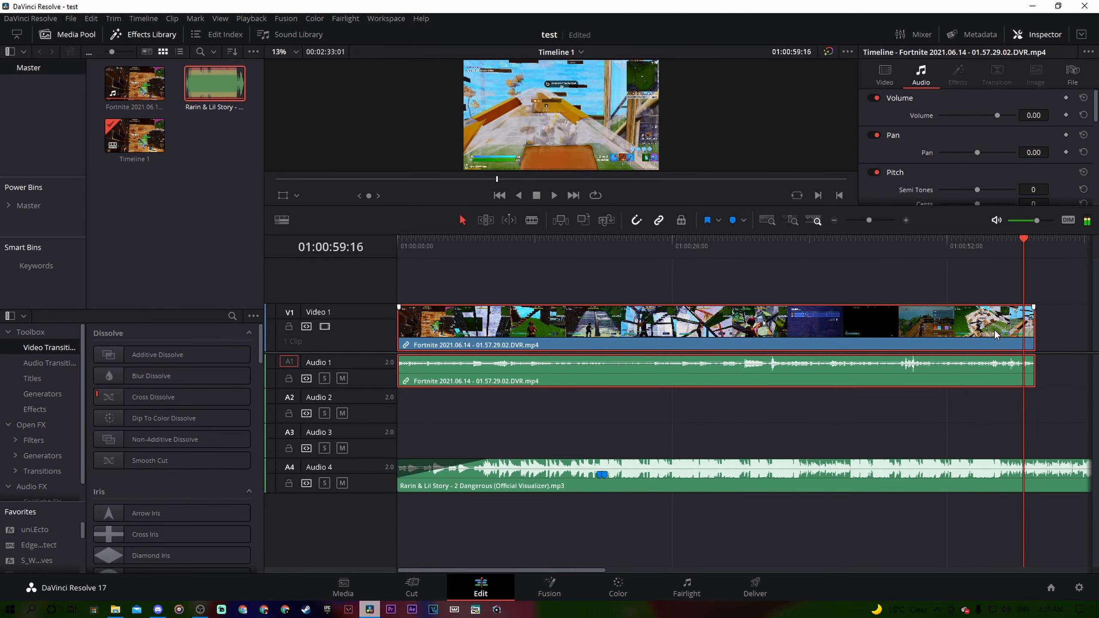
key("Right")
key("Right")
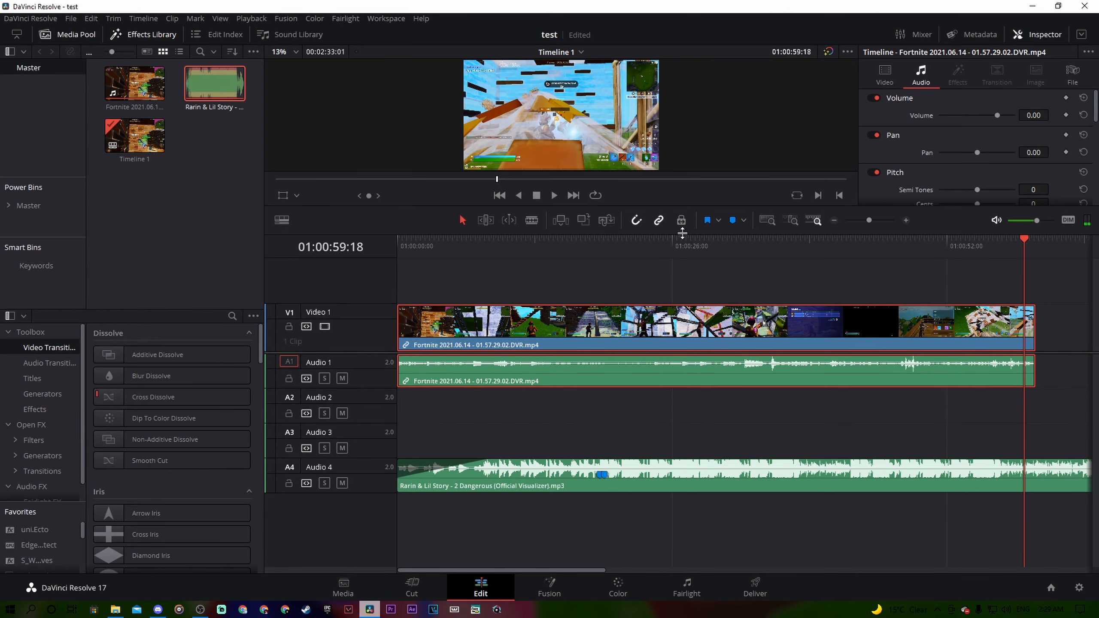
left_click_drag(682, 233, 610, 380)
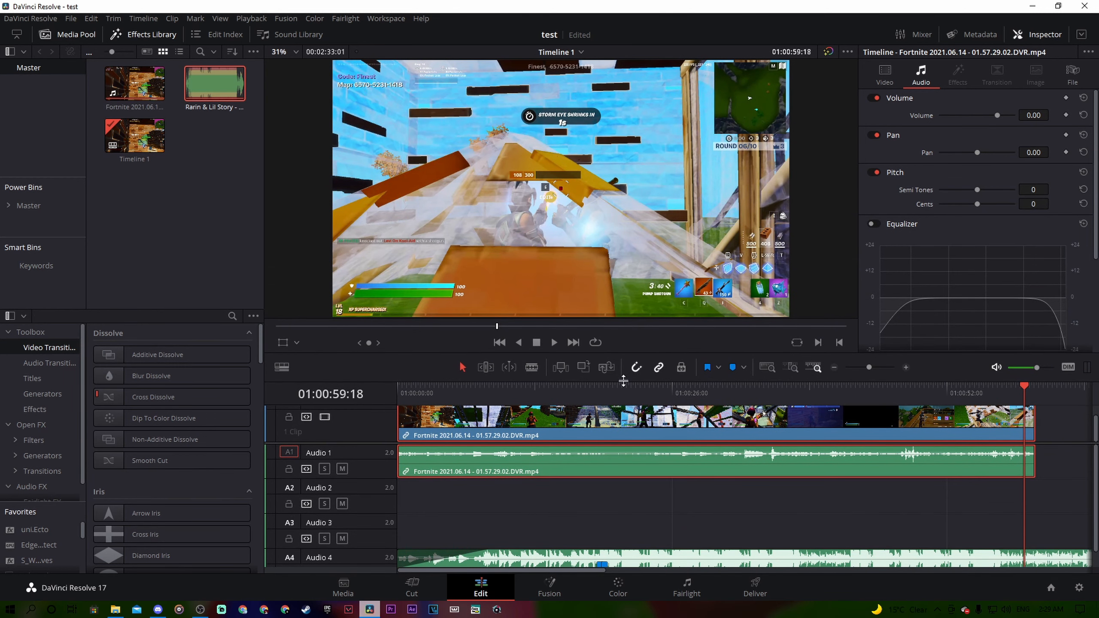
left_click_drag(624, 381, 629, 237)
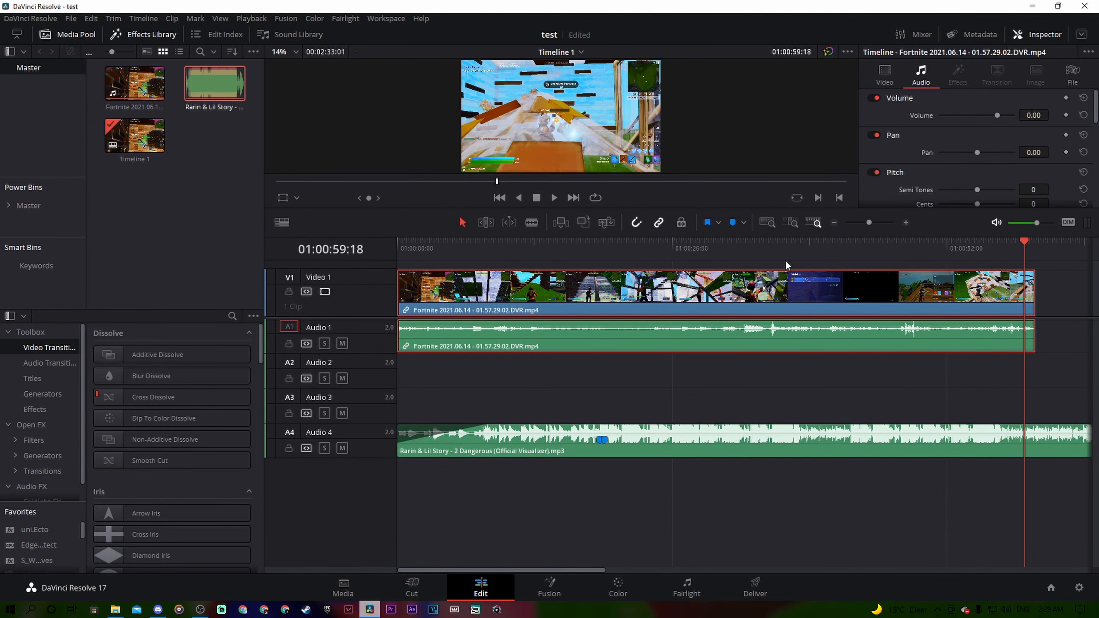
- Mark the shotgun shot at 01:00:59:18 on the gameplay clip, splitting the clip there and deleting the part before it
key("m")
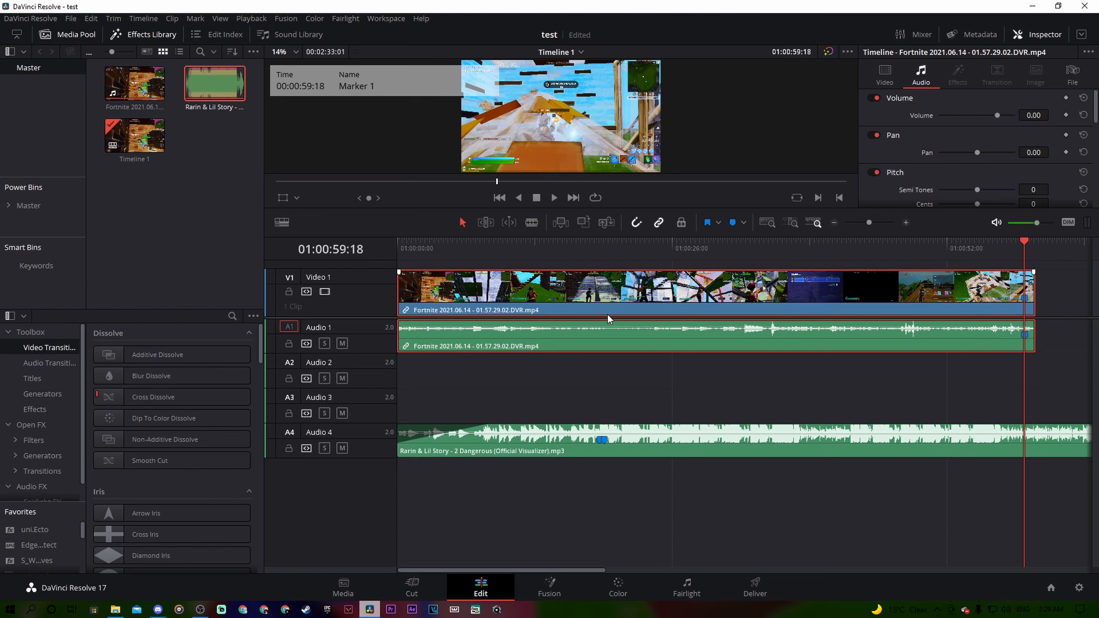
key("ctrl+b")
key("Delete")
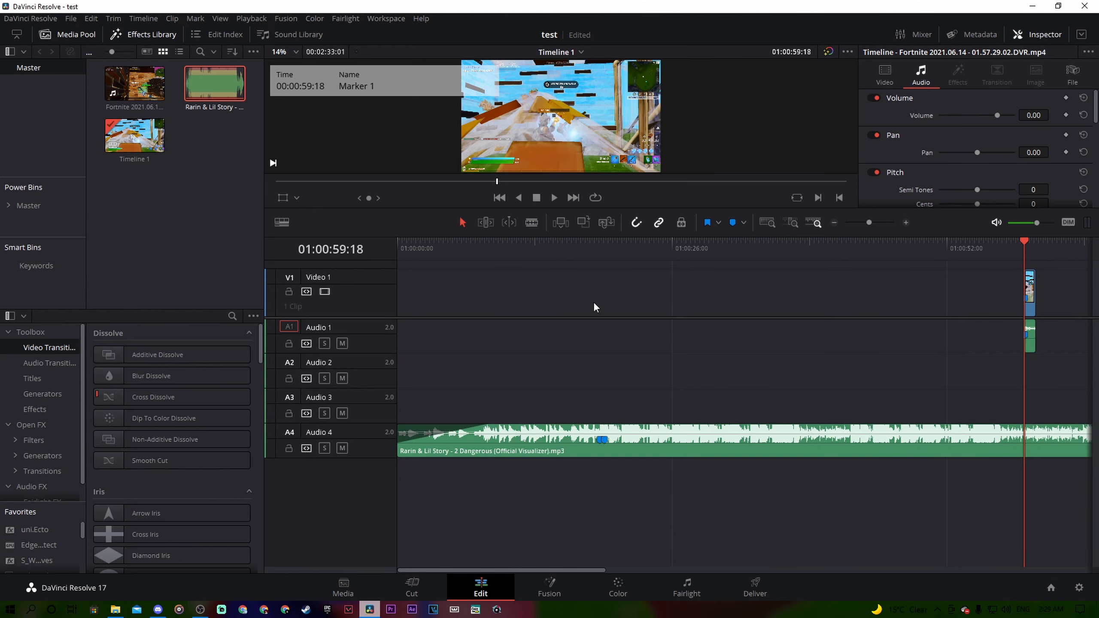
- Align the remaining gameplay clip's marker with the song's first marker and extend its start back to the timeline start
left_click(1031, 288)
left_click_drag(1030, 289, 394, 286)
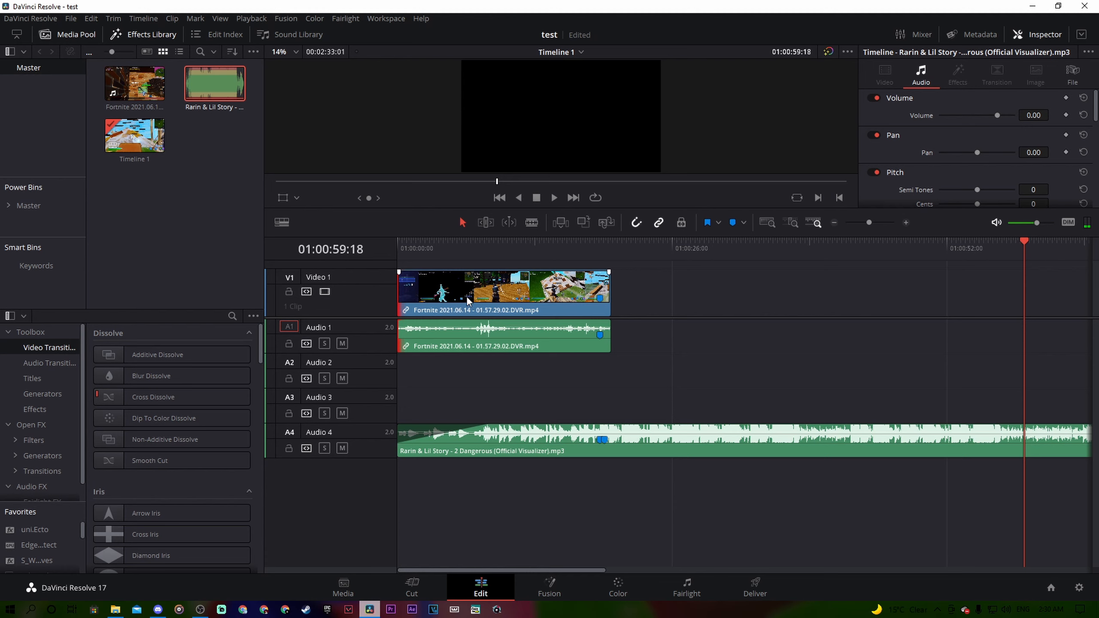
- Unlink the gameplay video from its audio and delete the gameplay audio on Audio 1
right_click(577, 296)
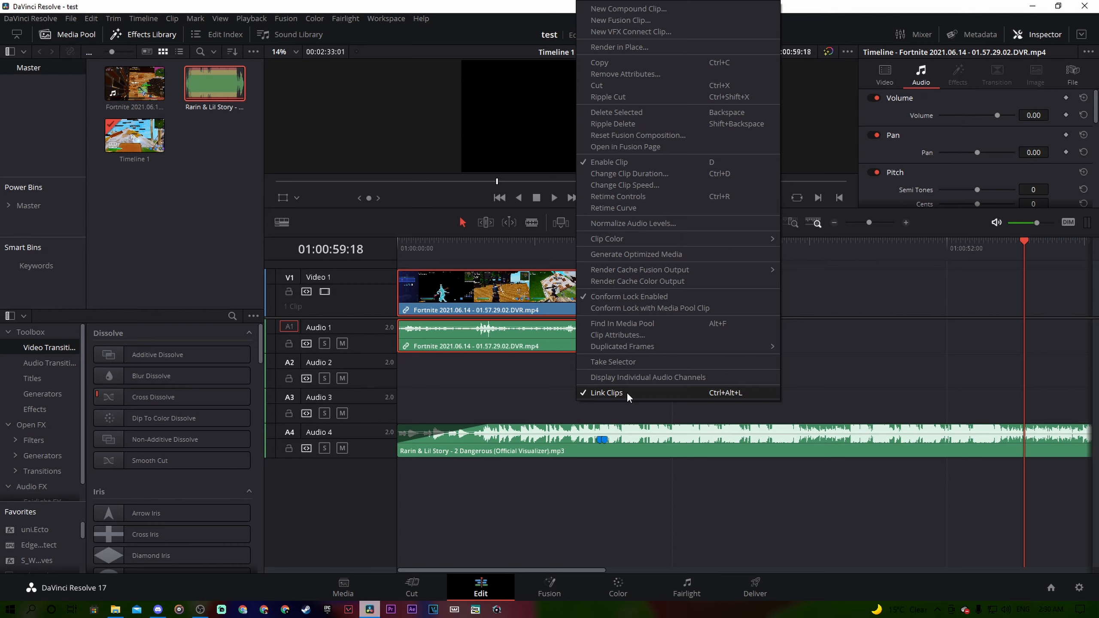
left_click(607, 393)
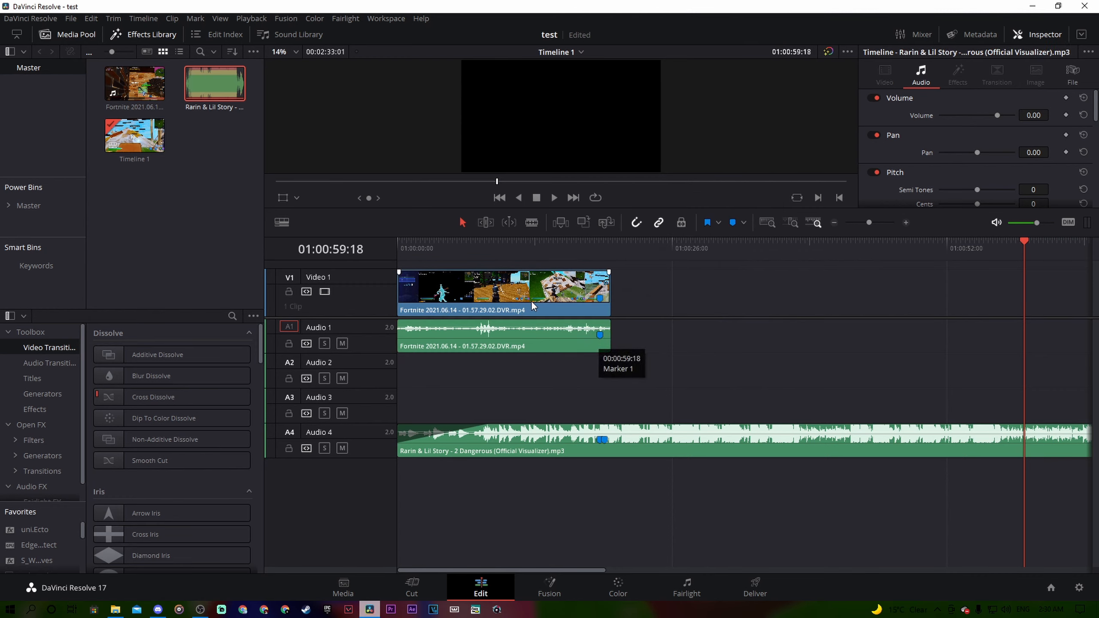
right_click(556, 350)
left_click(578, 393)
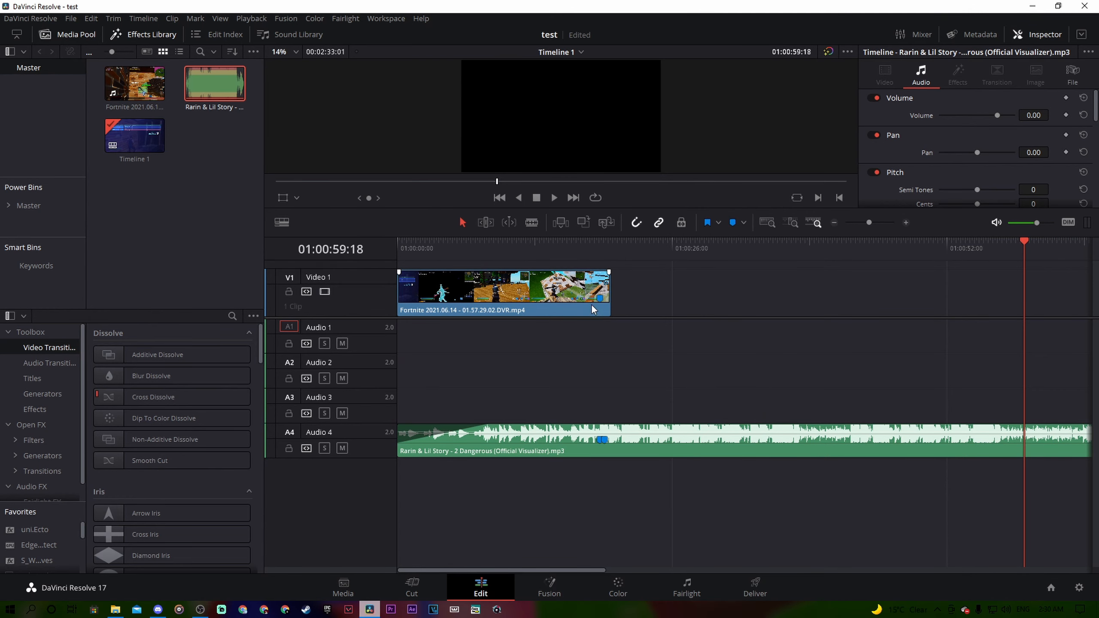
- Play the edit from near the start and trim the song's beginning to about 01:00:09:54
scroll(370, 323, "up", 3)
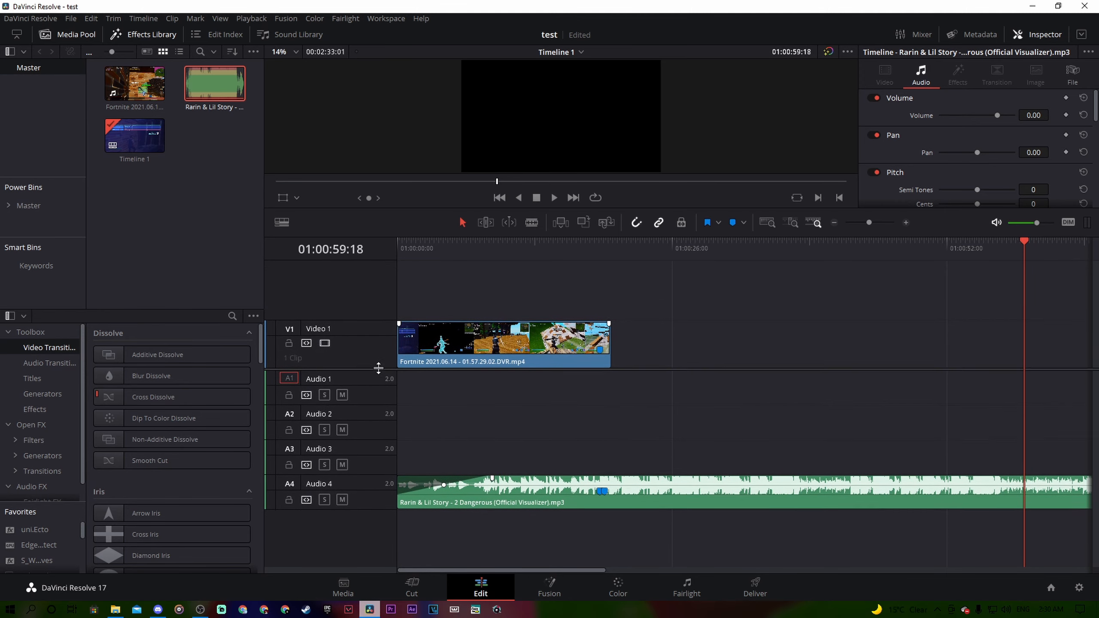
left_click(411, 255)
key("space")
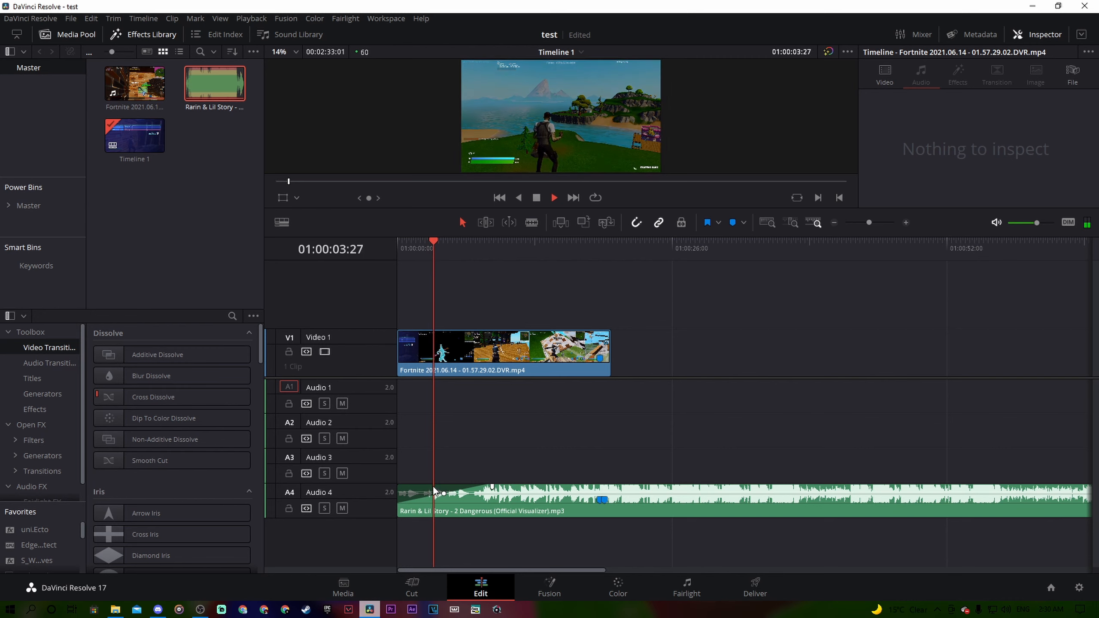
left_click_drag(394, 508, 501, 520)
left_click(495, 251)
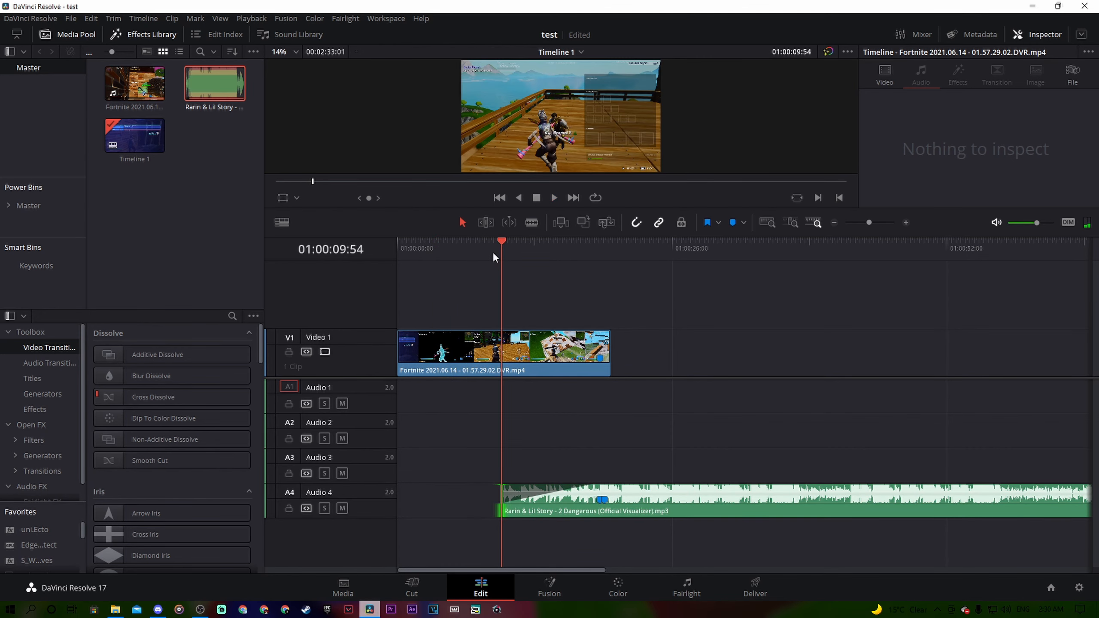
- Split the gameplay and song at 01:00:14:30 and delete both parts before the cut
left_click_drag(493, 252, 551, 276)
key("space")
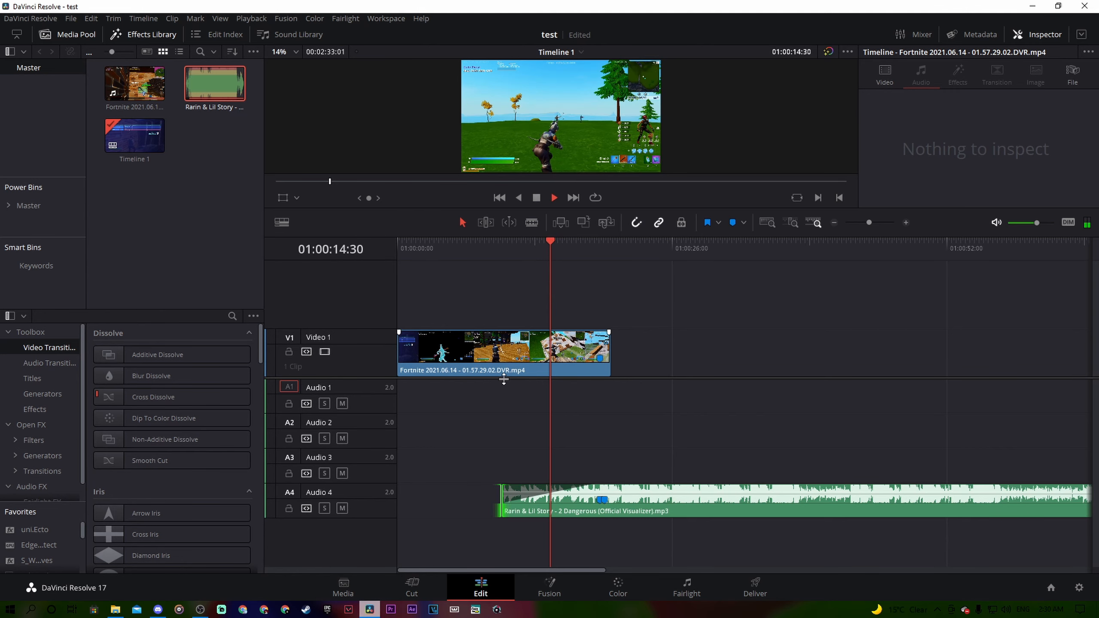
key("ctrl+b")
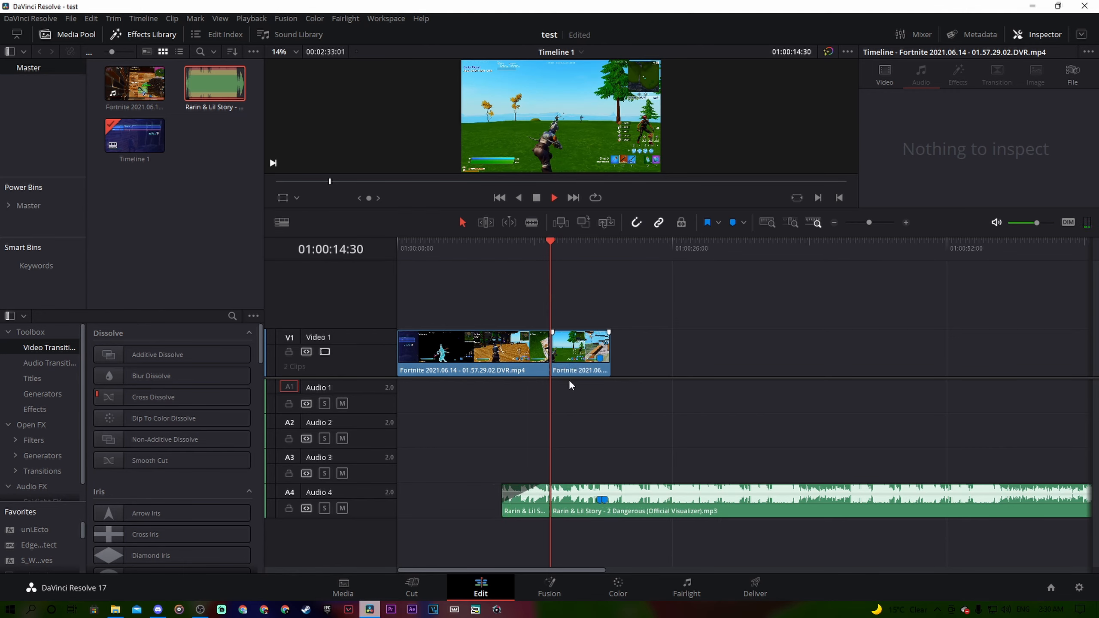
left_click(534, 506)
key("Delete")
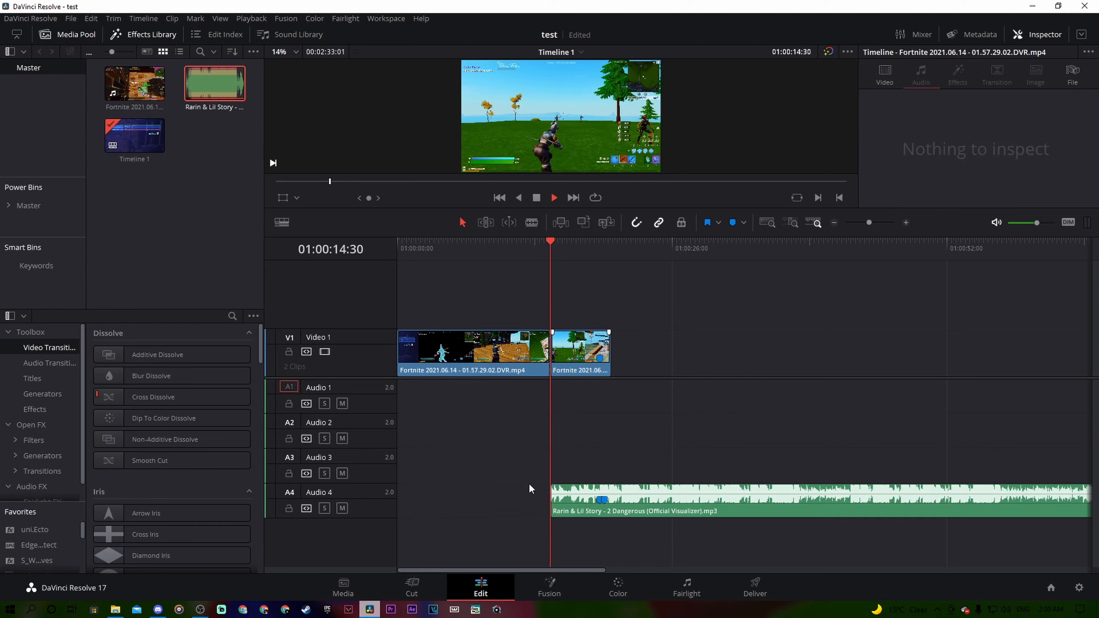
left_click(526, 367)
key("Delete")
- Move the remaining gameplay and song clips to the timeline start and give both a short fade-in
left_click_drag(580, 359, 427, 359)
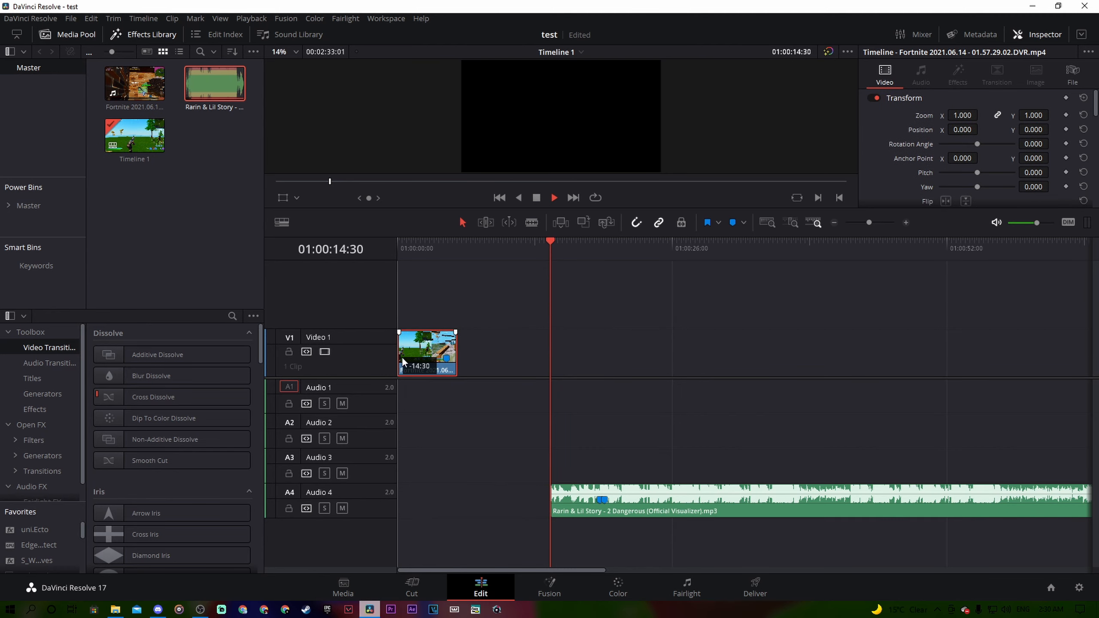
left_click_drag(575, 506, 409, 487)
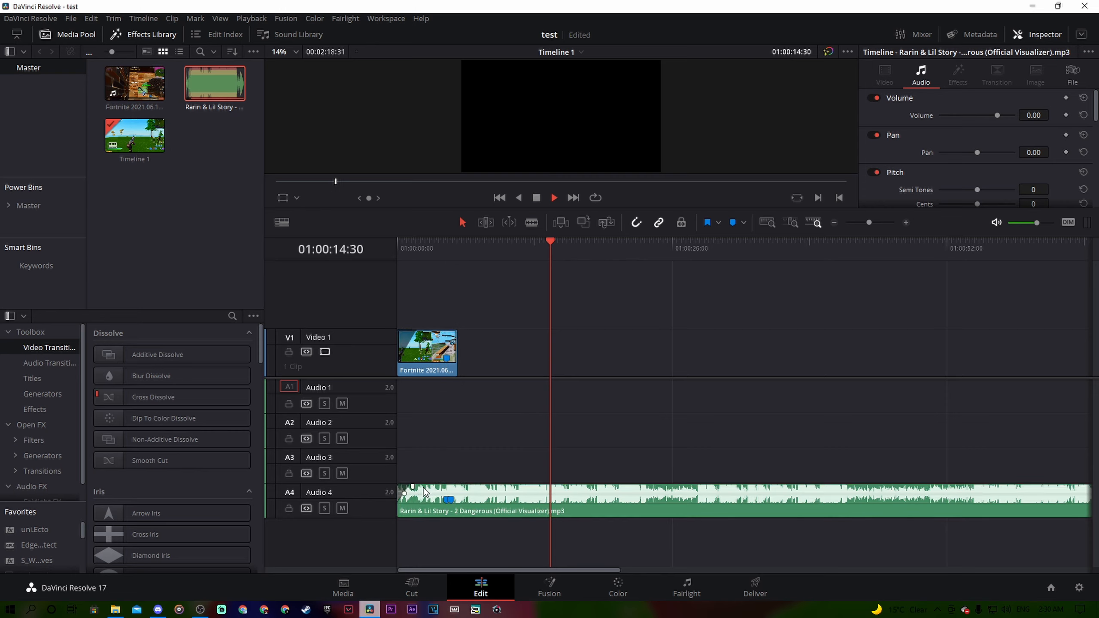
- Play the edit from the start and trim the gameplay clip's end to the song's second marker at 01:00:05:03
left_click(404, 249)
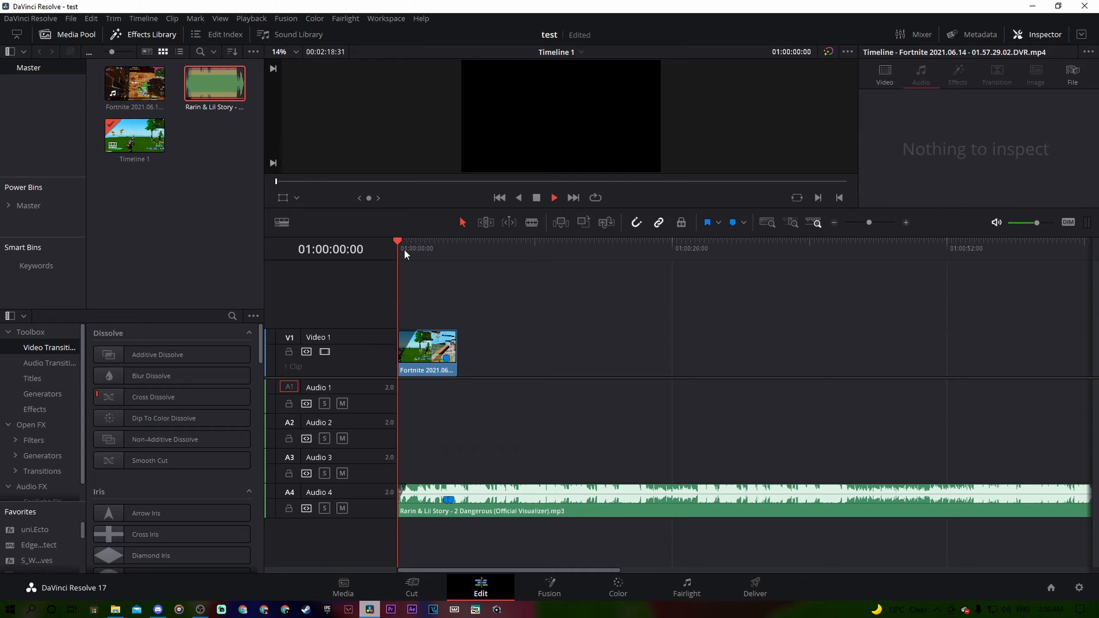
key("space")
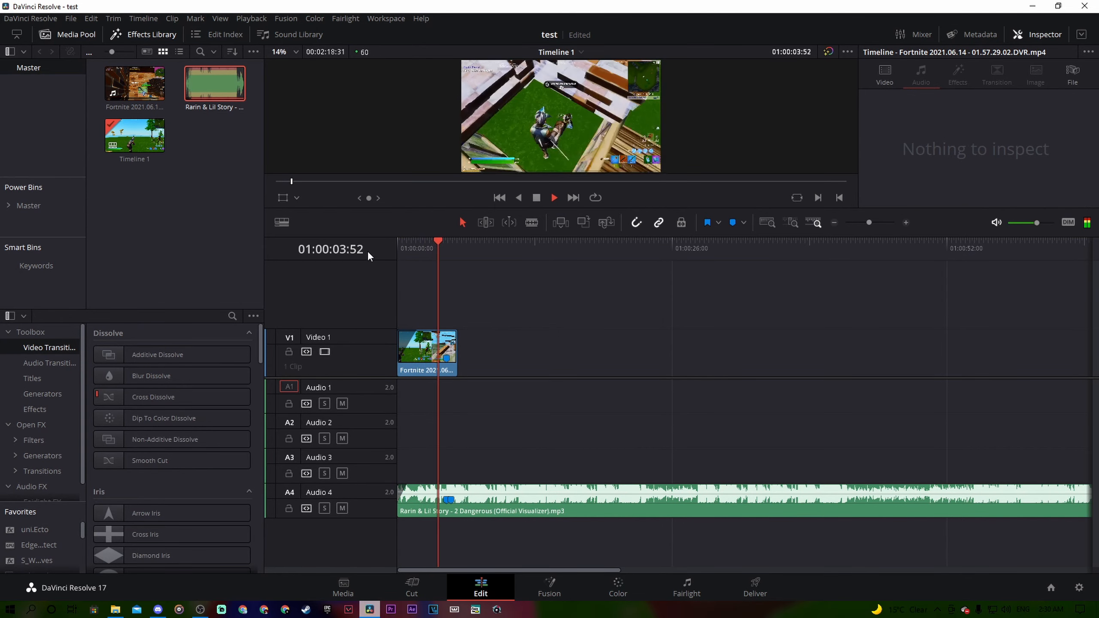
key("space")
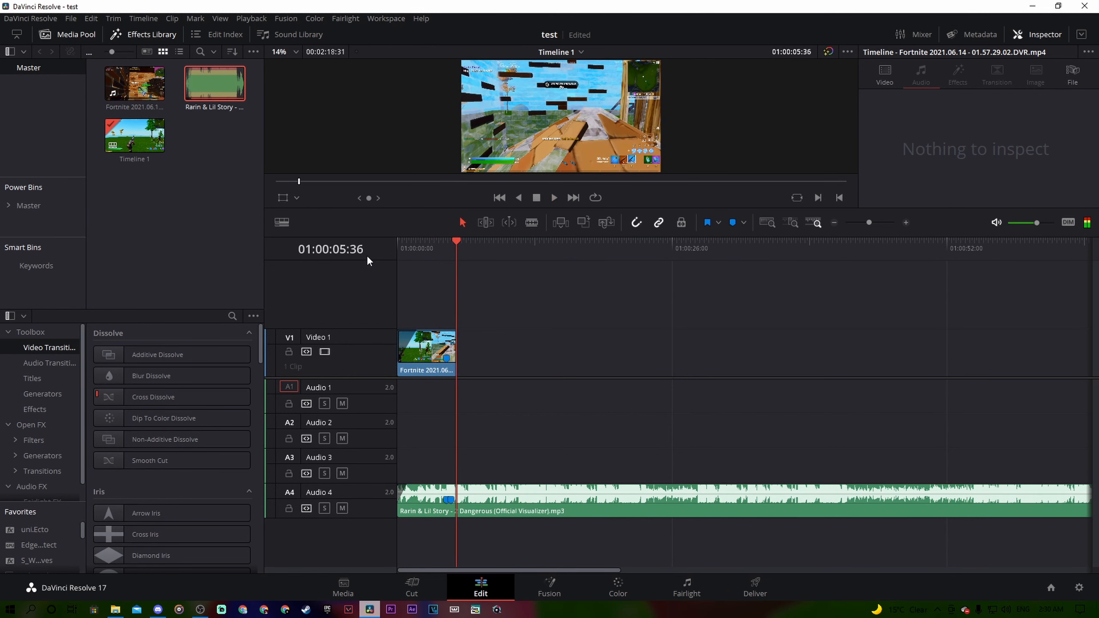
left_click(451, 263)
left_click_drag(456, 355, 449, 359)
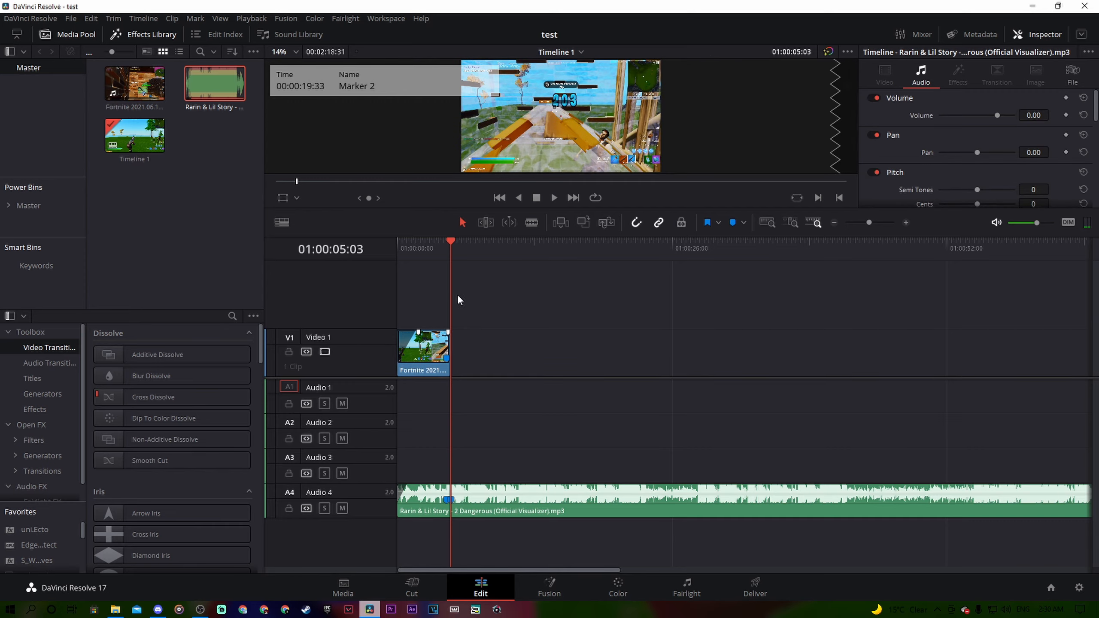
- Replay the shortened edit from the beginning to check the shot against the beat
left_click(427, 272)
key("Home")
key("space")
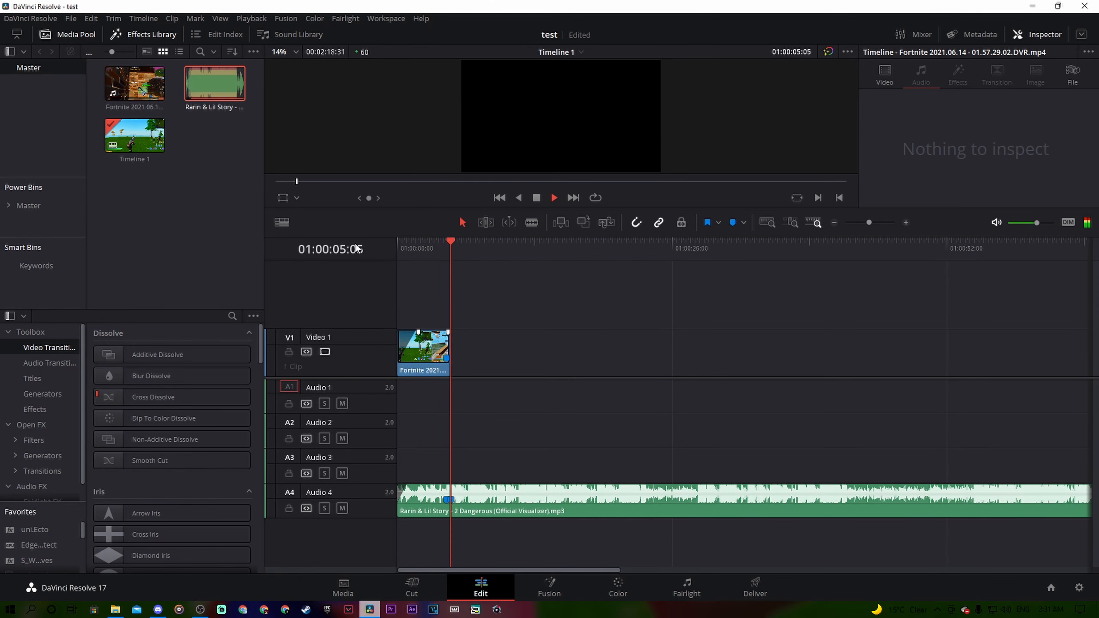
key("space")
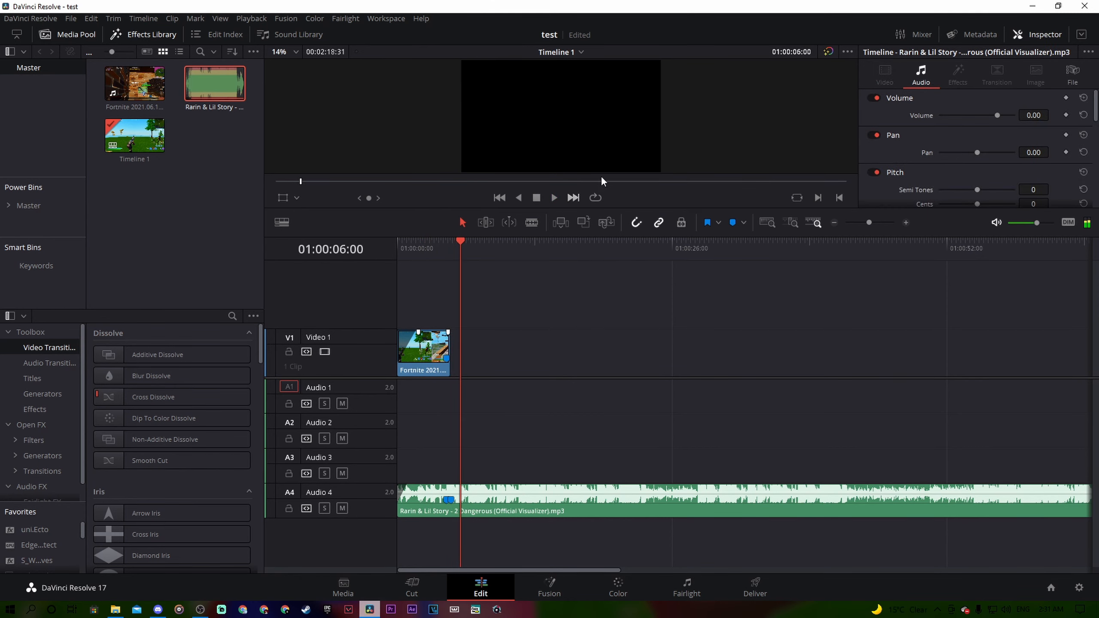
- Enable Retime Controls on the gameplay clip and add a speed point at the first marker, 01:00:04:38
left_click_drag(869, 222, 877, 225)
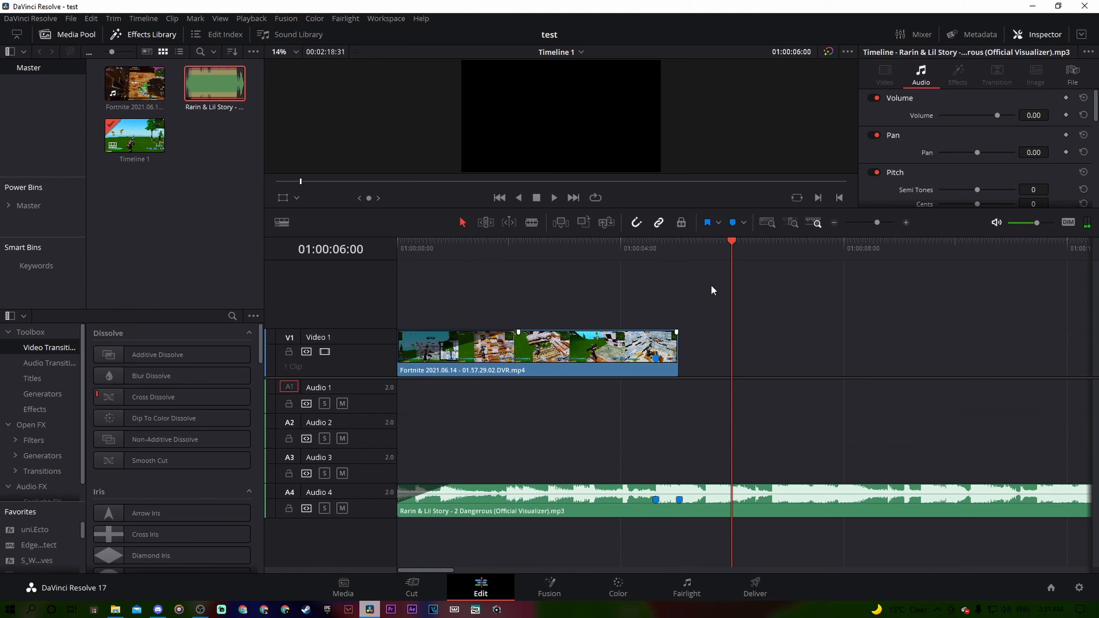
left_click_drag(736, 245, 656, 248)
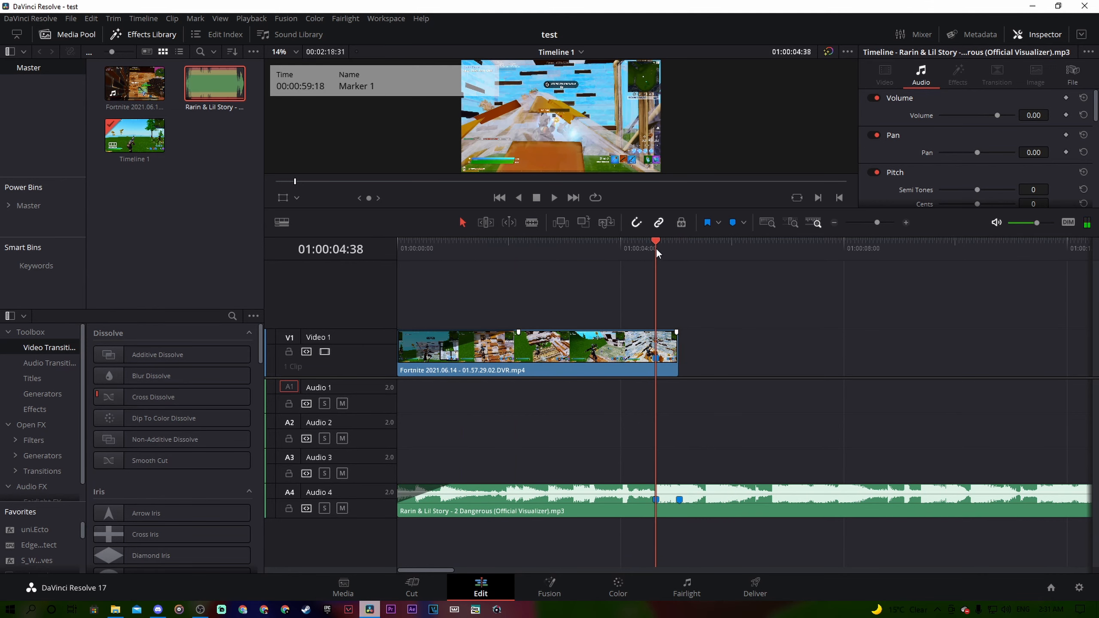
right_click(601, 368)
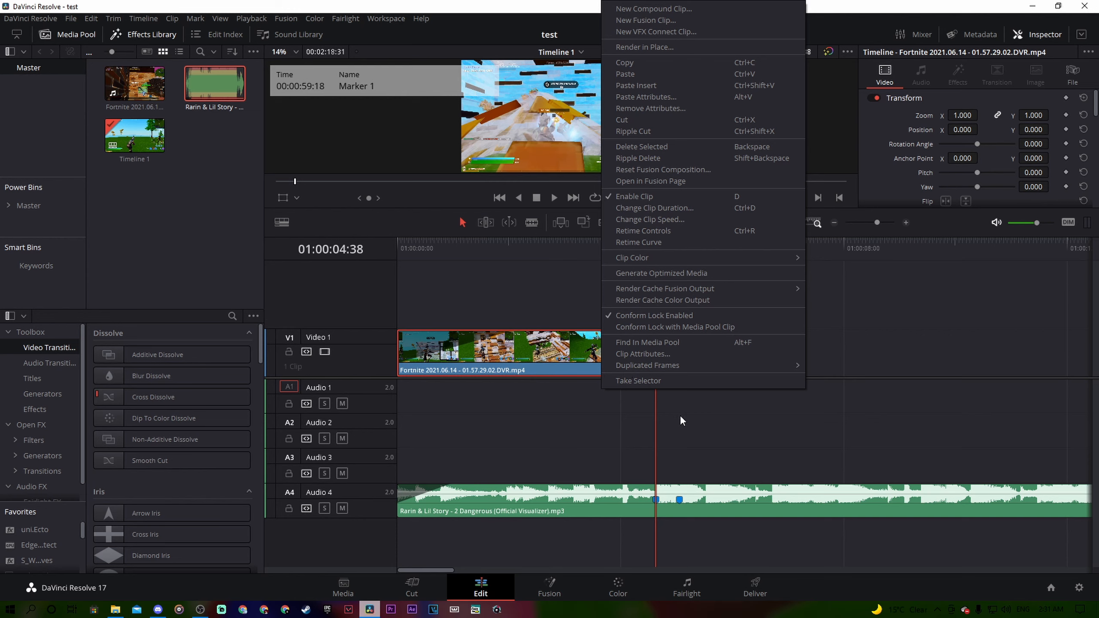
left_click(671, 393)
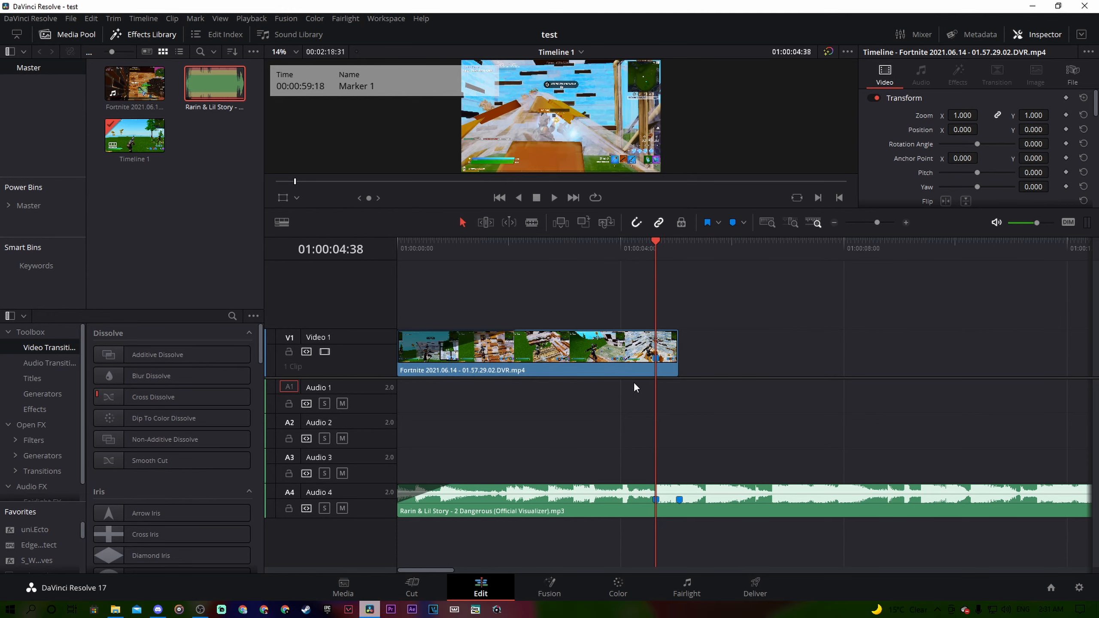
right_click(627, 357)
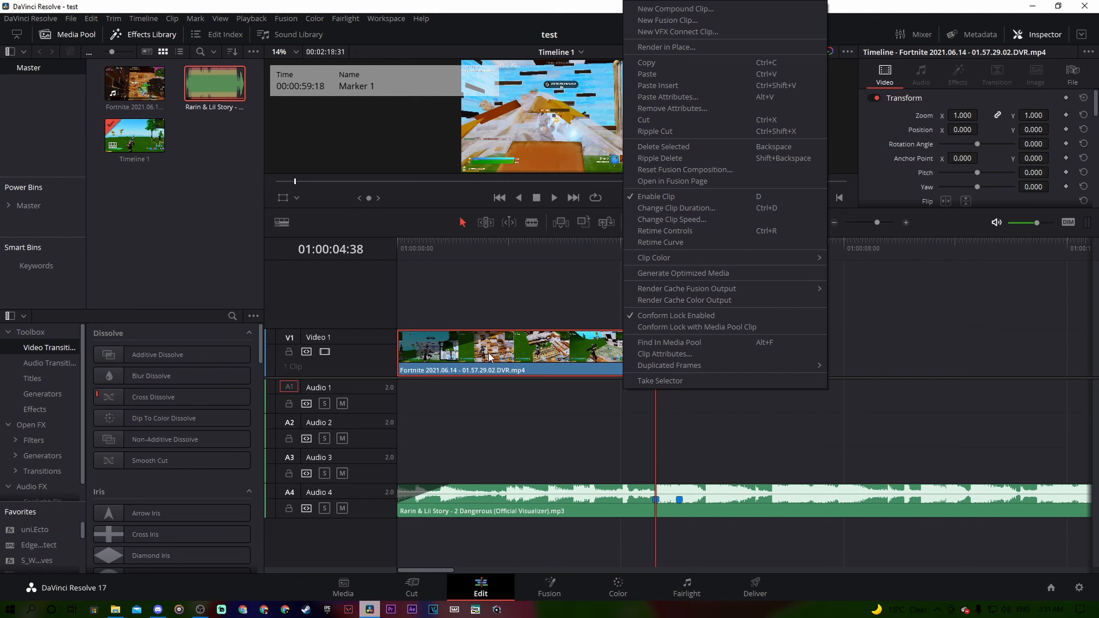
left_click(692, 413)
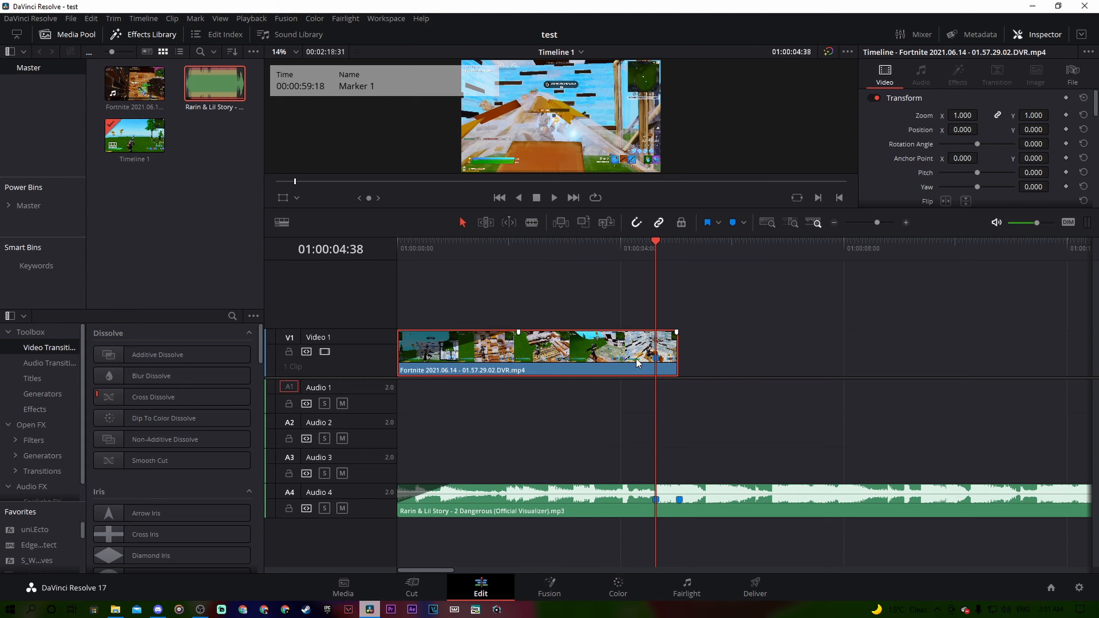
key("ctrl+r")
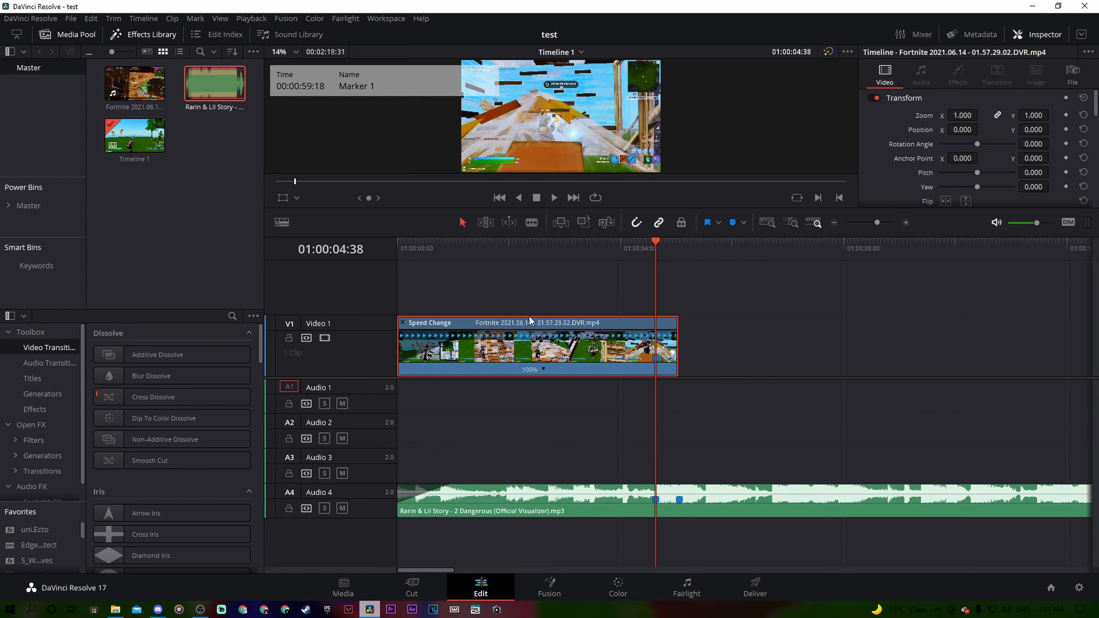
left_click(545, 367)
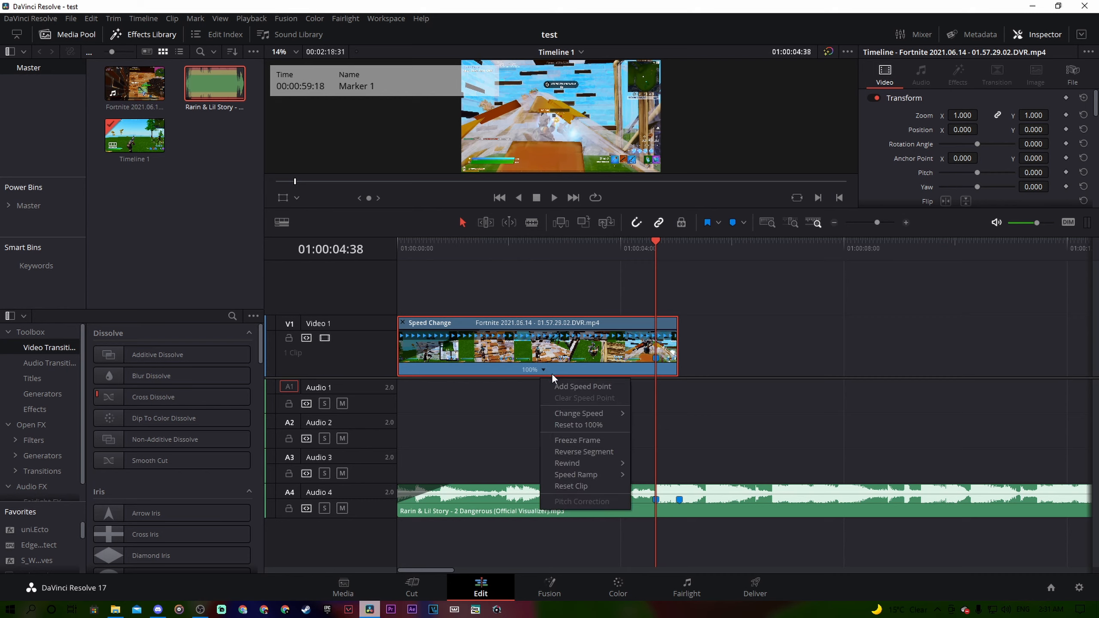
left_click(579, 385)
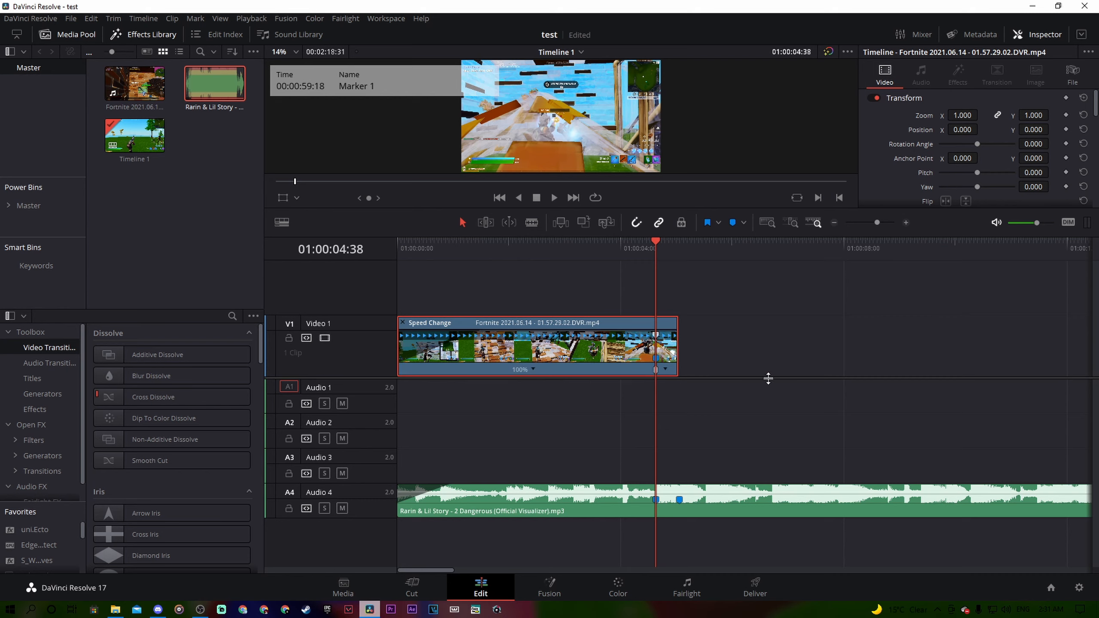
- Step back and forth through the frames around the speed point to examine the shotgun shot
key("Left")
key("Left")
key("Left")
key("Left")
key("Left")
key("Left")
key("Left")
key("Left")
key("Left")
key("Left")
key("Left")
key("Left")
key("Left")
key("Left")
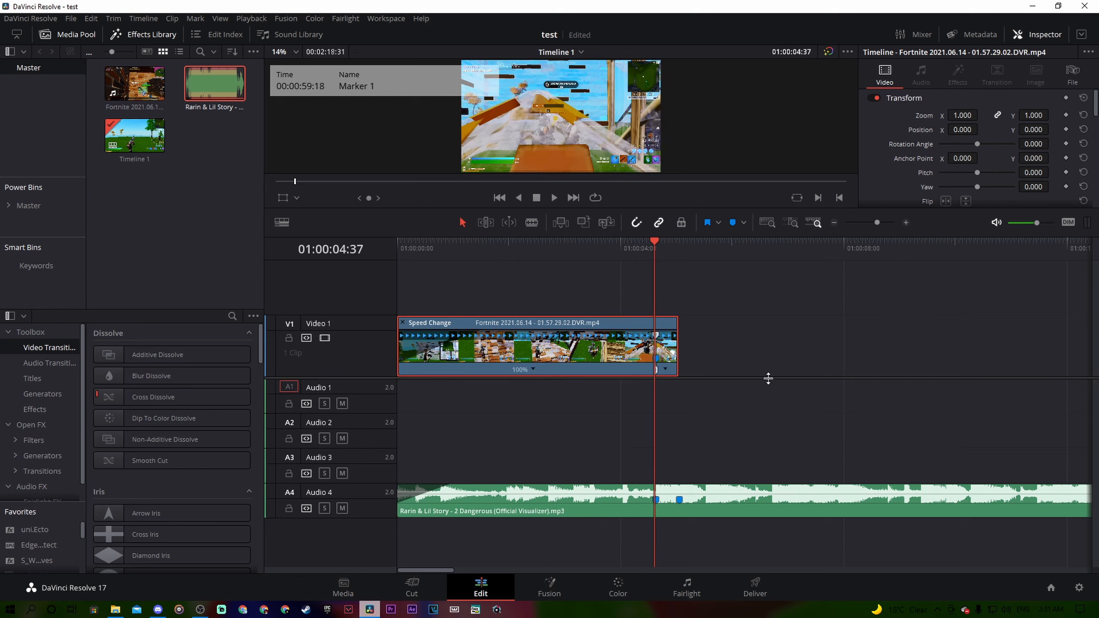
key("Right")
key("Right")
key("Right")
key("Right")
key("Right")
key("Right")
key("Right")
key("Right")
key("Right")
key("Right")
key("Right")
key("Right")
key("Right")
key("Right")
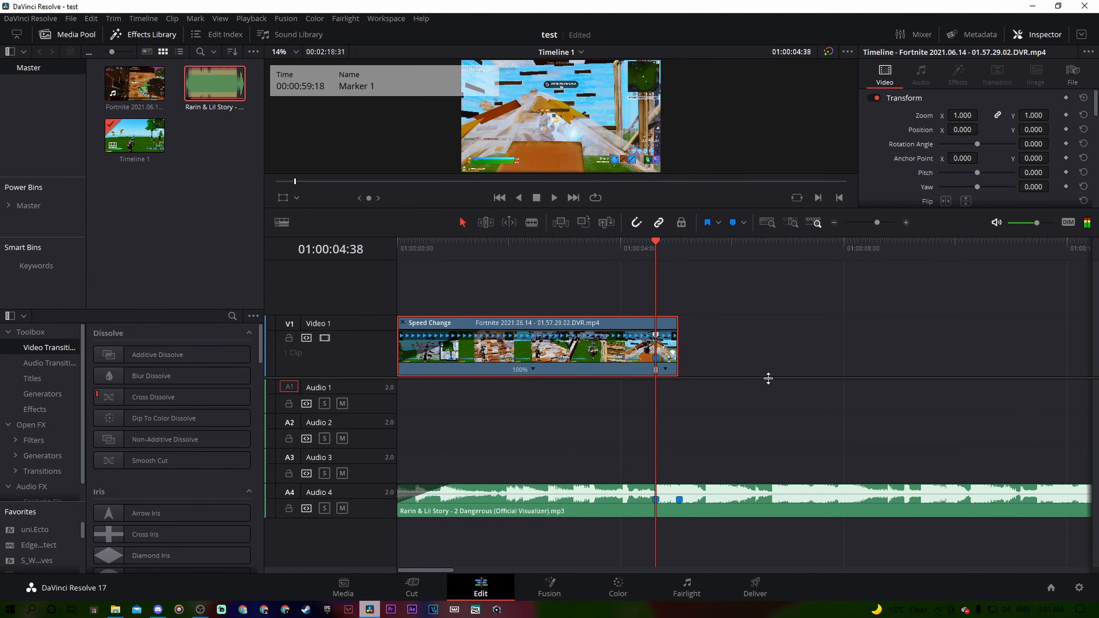
- Add a speed point to the gameplay clip at 01:00:03:58, ahead of the existing one at the first marker
key("Left")
key("Left")
key("Left")
key("Left")
key("Left")
key("Left")
key("Left")
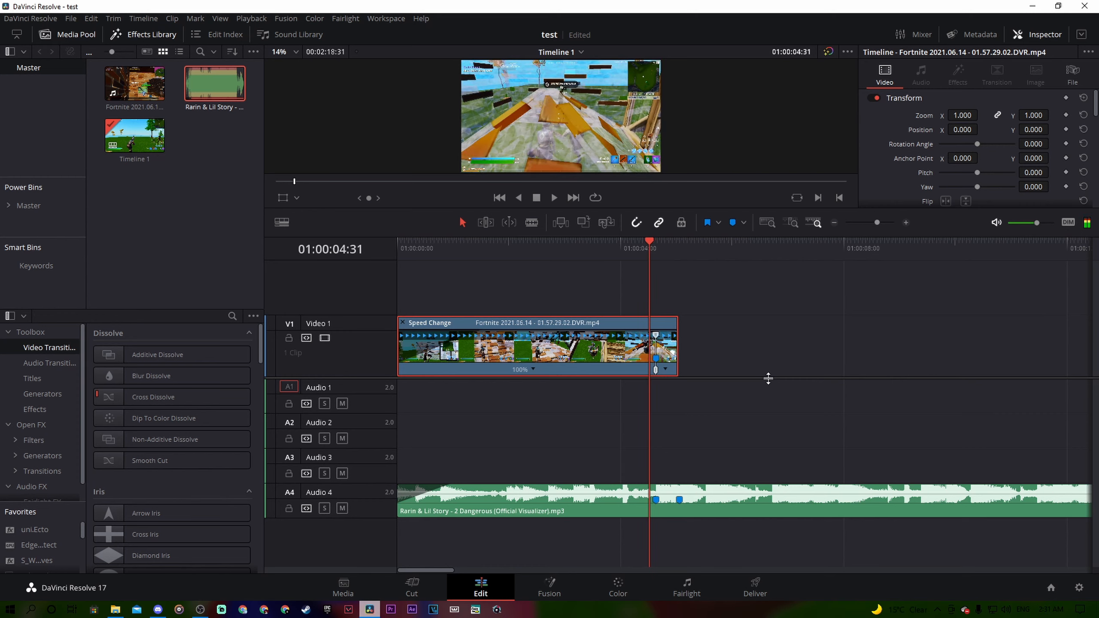
key("Left")
key("Left")
key("Left")
key("Left")
key("Left")
key("Left")
key("Left")
key("Left")
key("Left")
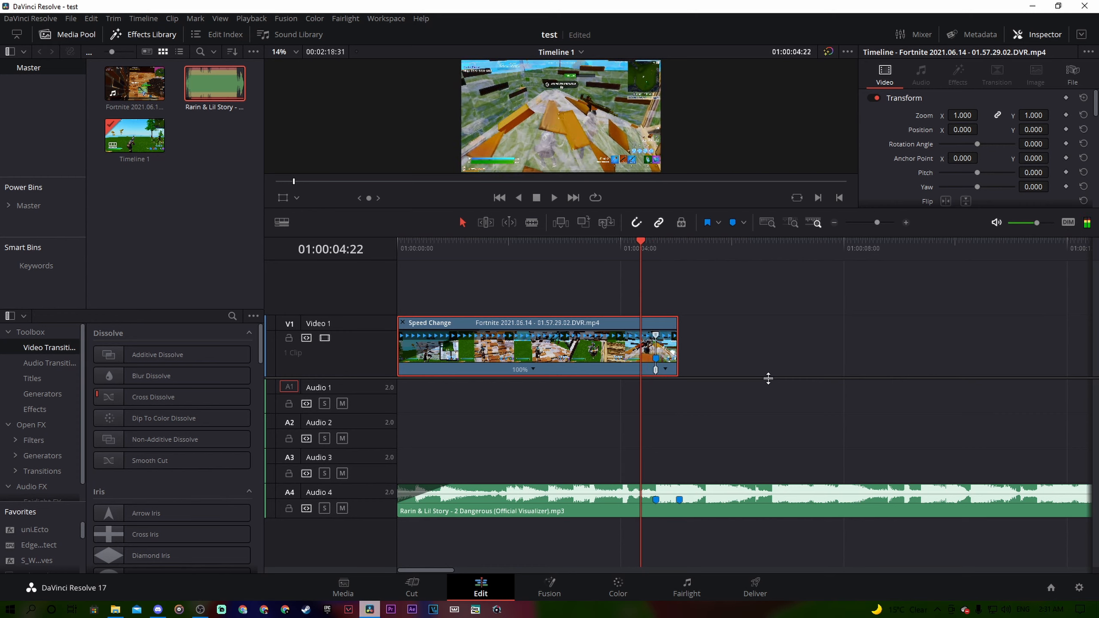
key("Left")
key("Left")
key("Left")
key("Left")
key("Left")
key("Left")
key("Left")
key("Left")
key("Left")
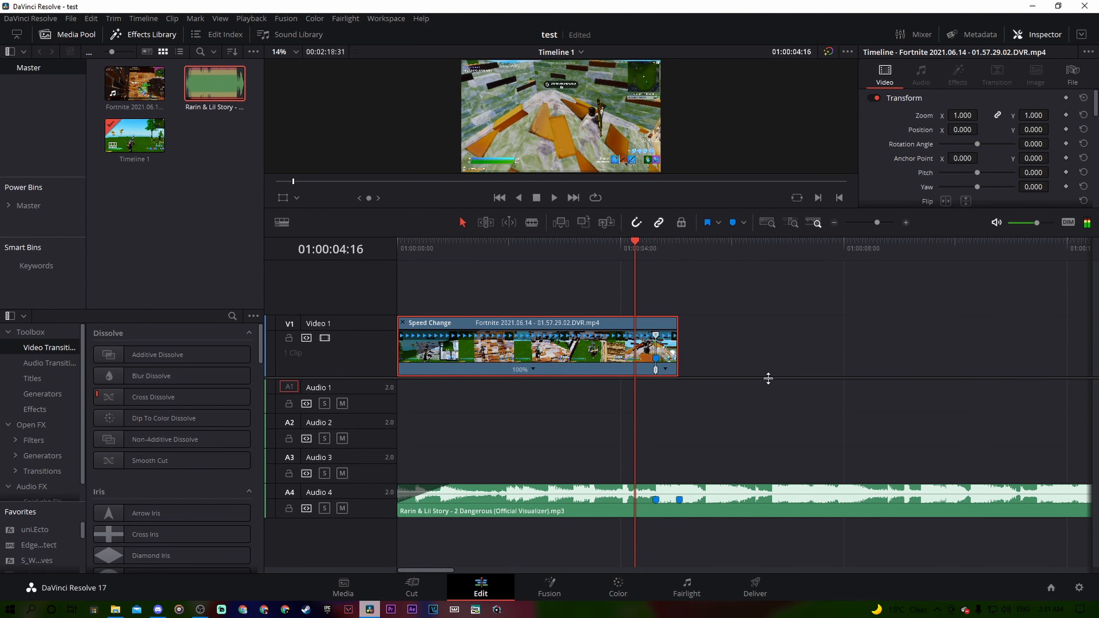
key("Left")
key("Left")
key("Left")
key("Left")
key("Left")
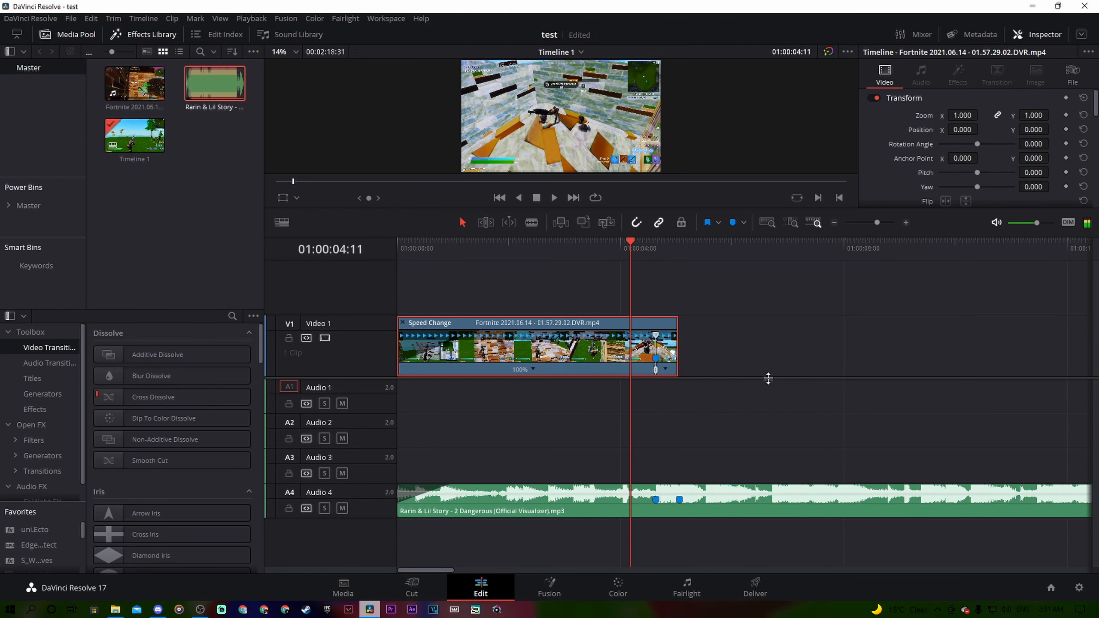
key("Left")
key("Left")
key("Left")
key("Left")
key("Left")
key("Left")
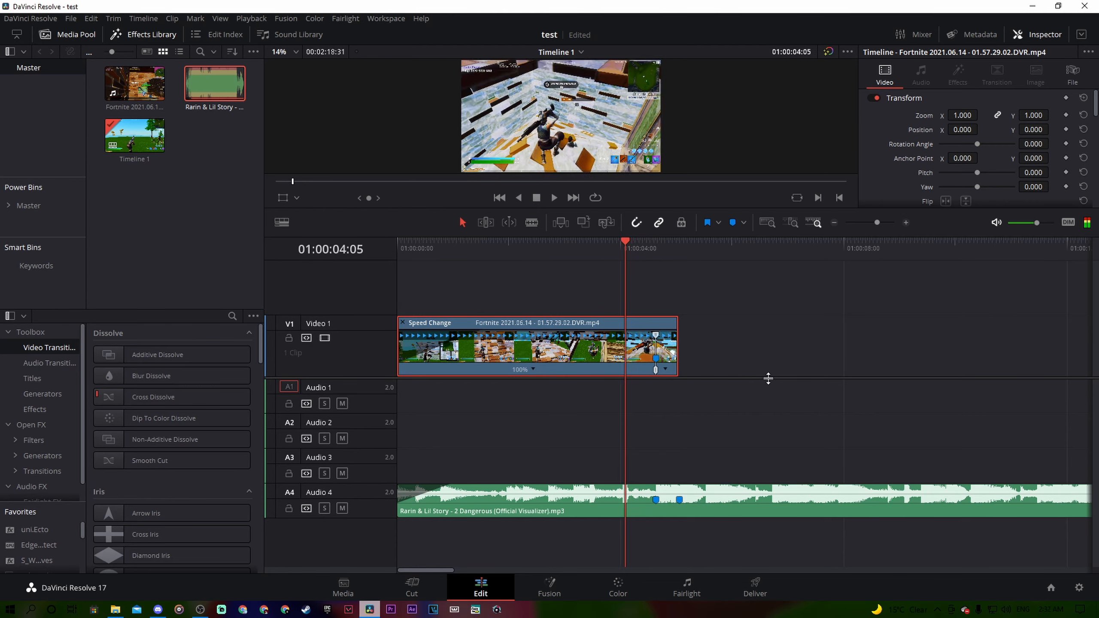
key("Left")
key("Left")
key("Left")
key("Left")
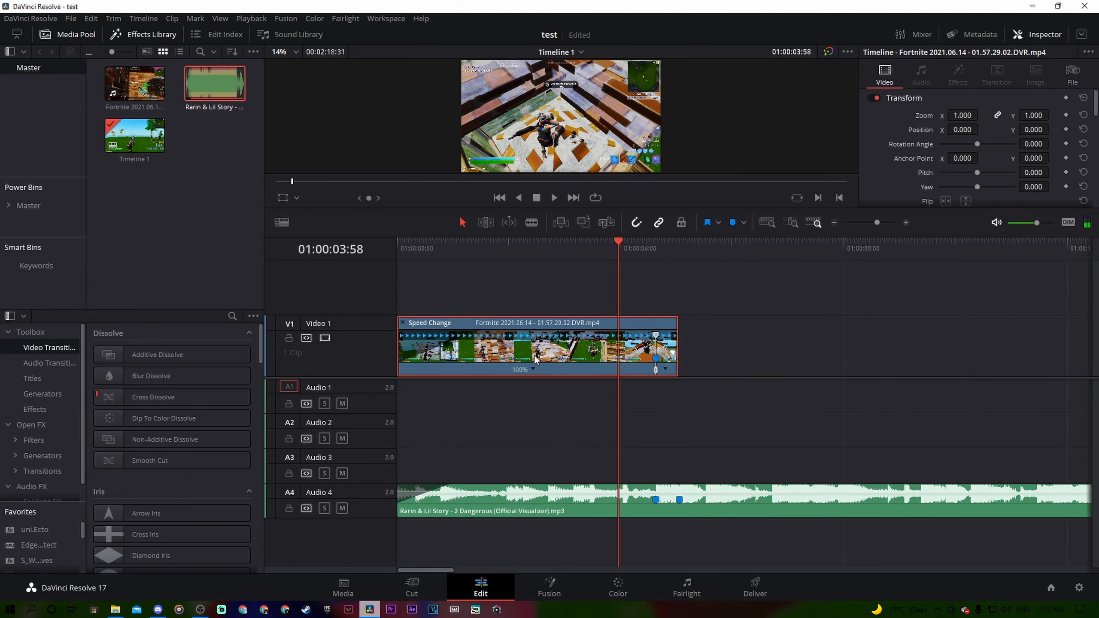
left_click(534, 368)
left_click(557, 415)
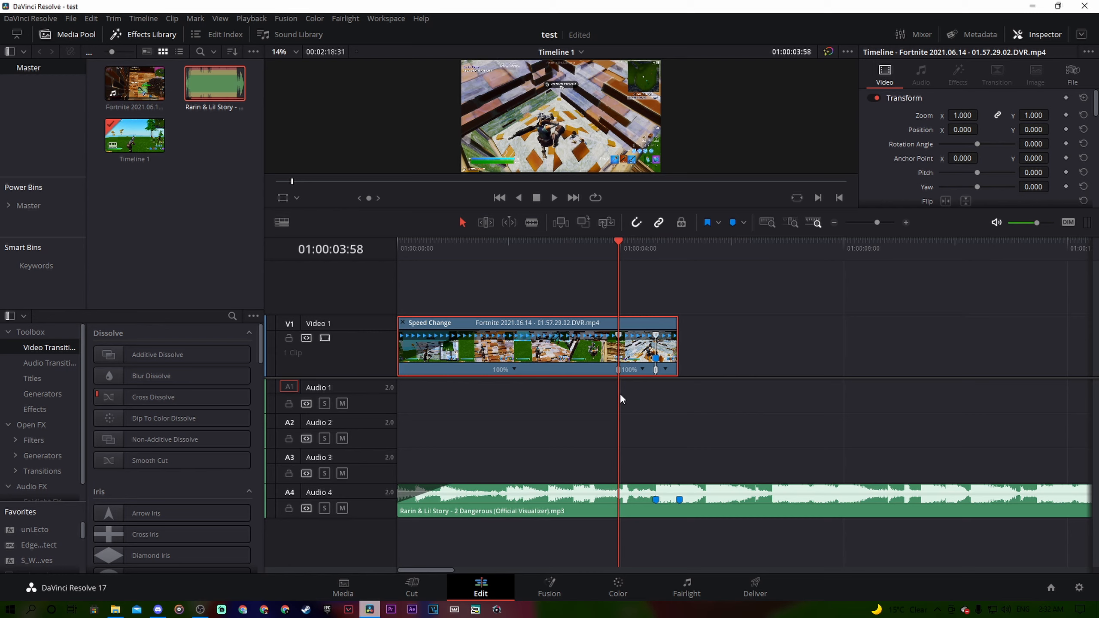
- Move the playhead forward to 01:00:04:18, between the gameplay clip's two speed points
key("Right")
key("Right")
key("Right")
key("Right")
key("Right")
key("Right")
key("Right")
key("Right")
key("Right")
key("Right")
key("Right")
key("Right")
key("Right")
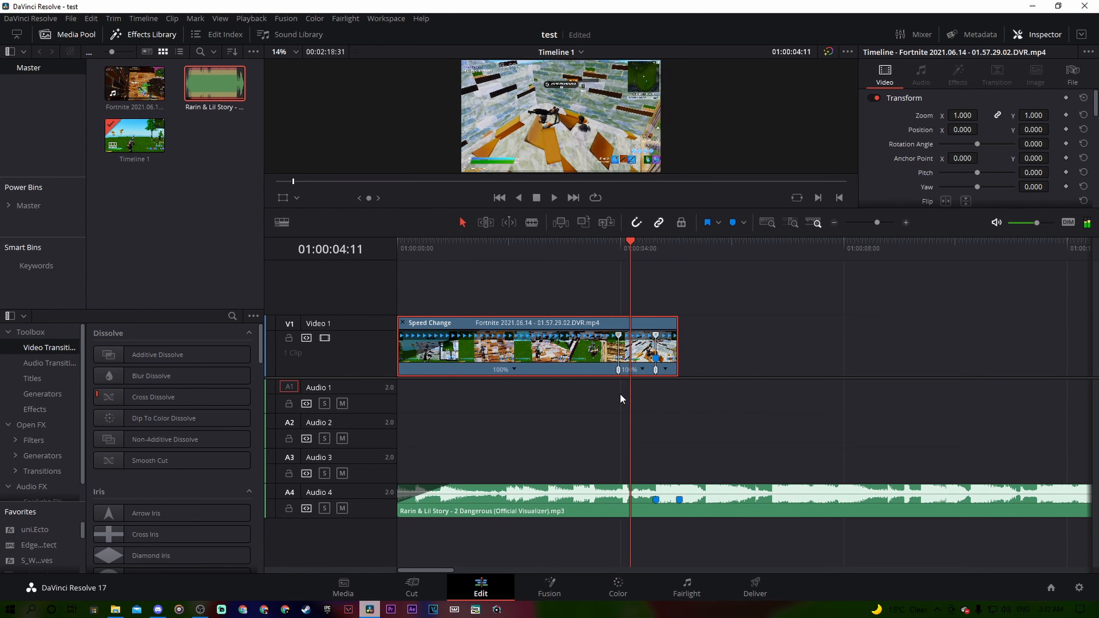
key("Right")
key("Right")
key("Right")
key("Right")
key("Right")
key("Right")
key("Right")
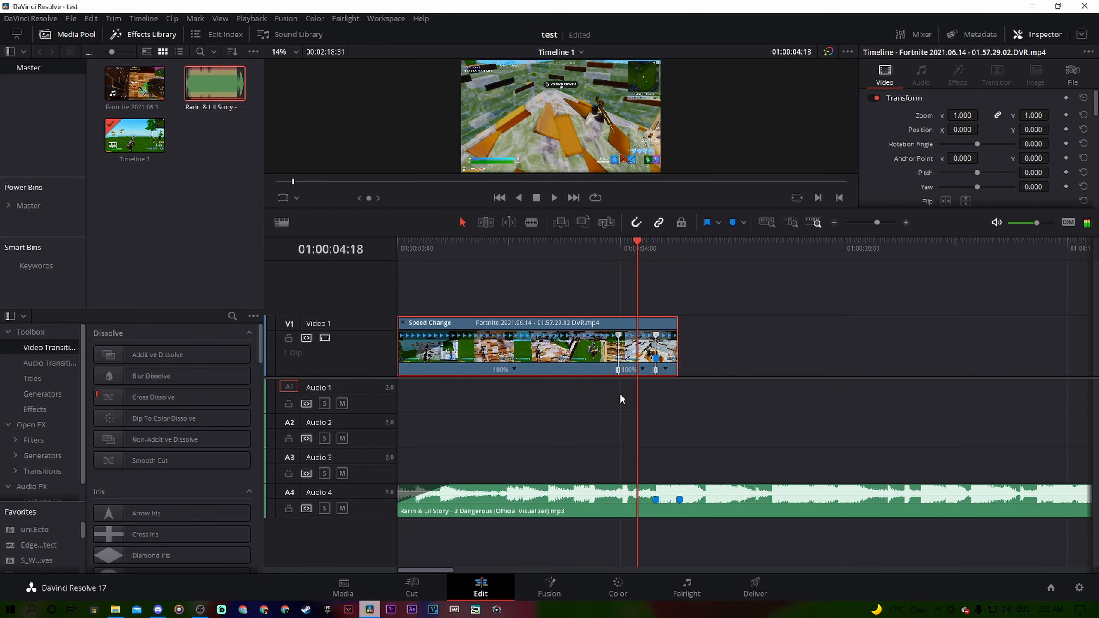
left_click(643, 368)
left_click(681, 392)
key("ctrl+z")
- Add a third speed point to the gameplay clip at the playhead, 01:00:04:18
left_click(643, 368)
left_click(675, 386)
- Change the speed of the segment between the first two speed points to 50%
left_click_drag(877, 224, 885, 222)
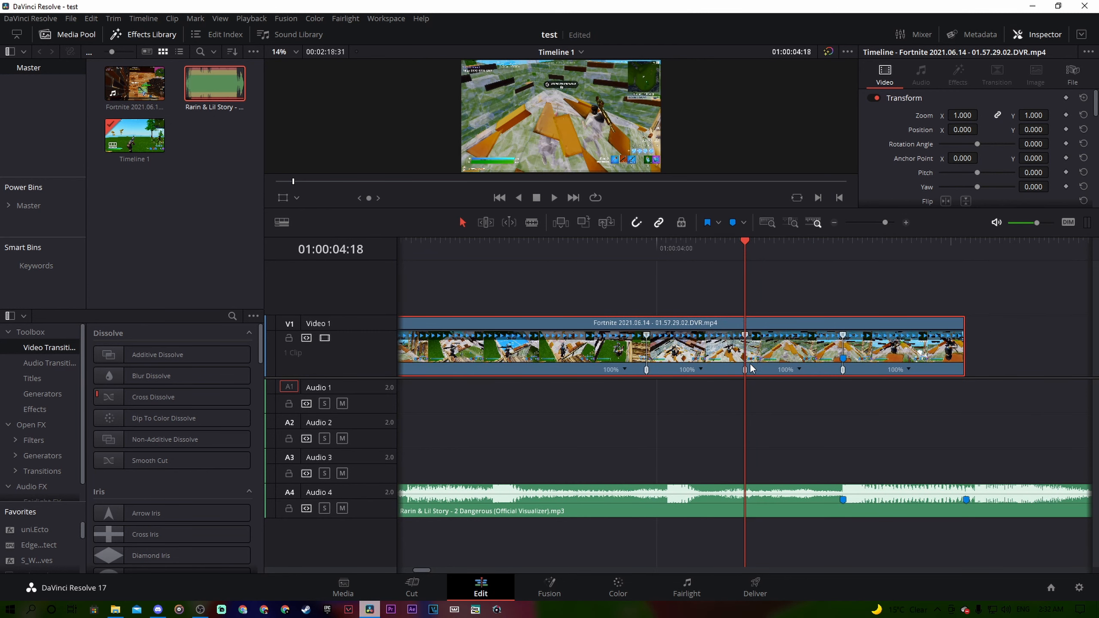
left_click(697, 371)
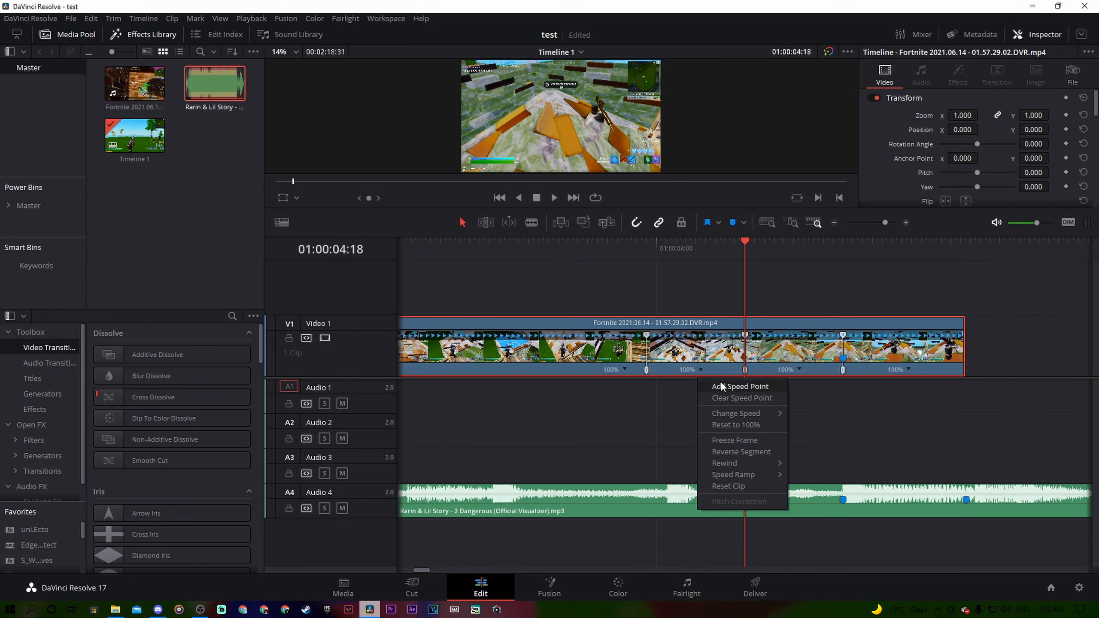
mouse_move(736, 413)
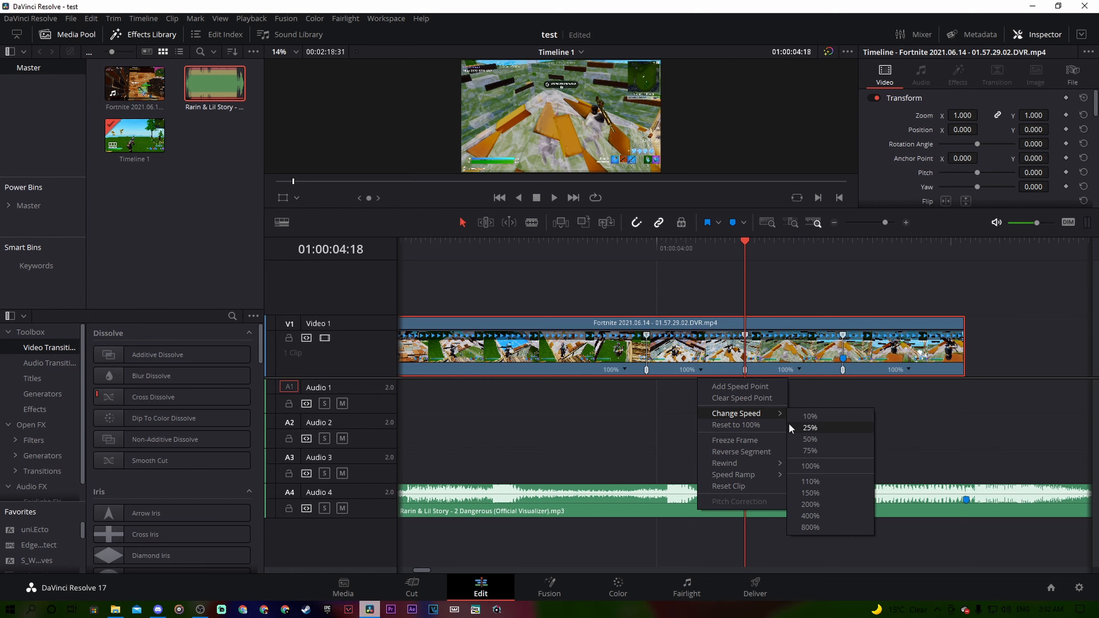
left_click(804, 442)
- Change the speed of the next retime segment to 200% and the clip's final segment to 50%
left_click(897, 370)
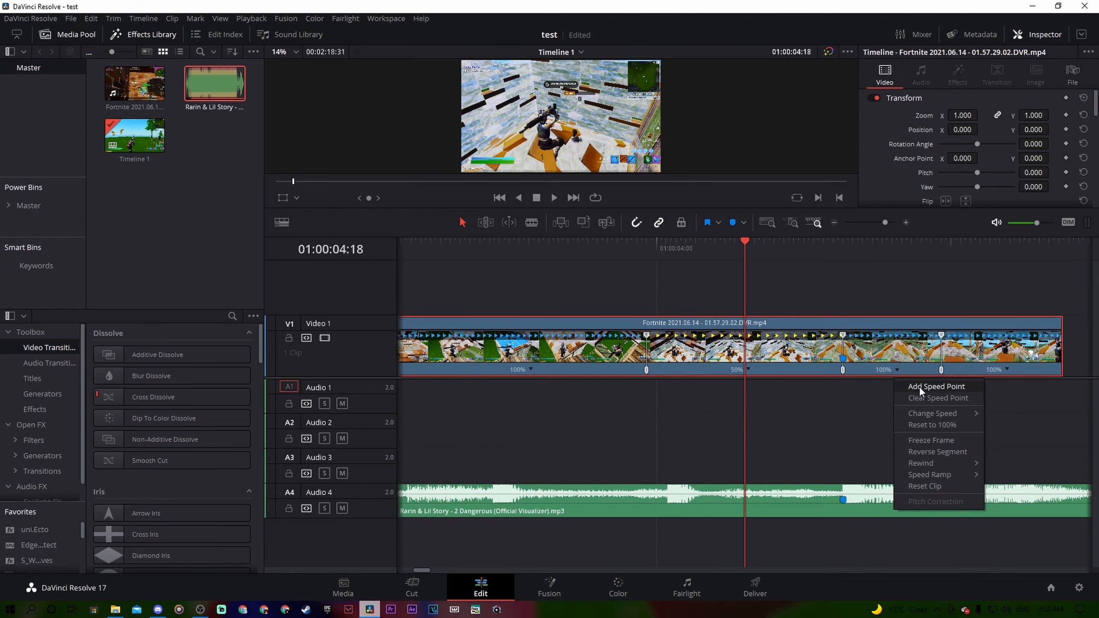
mouse_move(945, 413)
left_click(1009, 504)
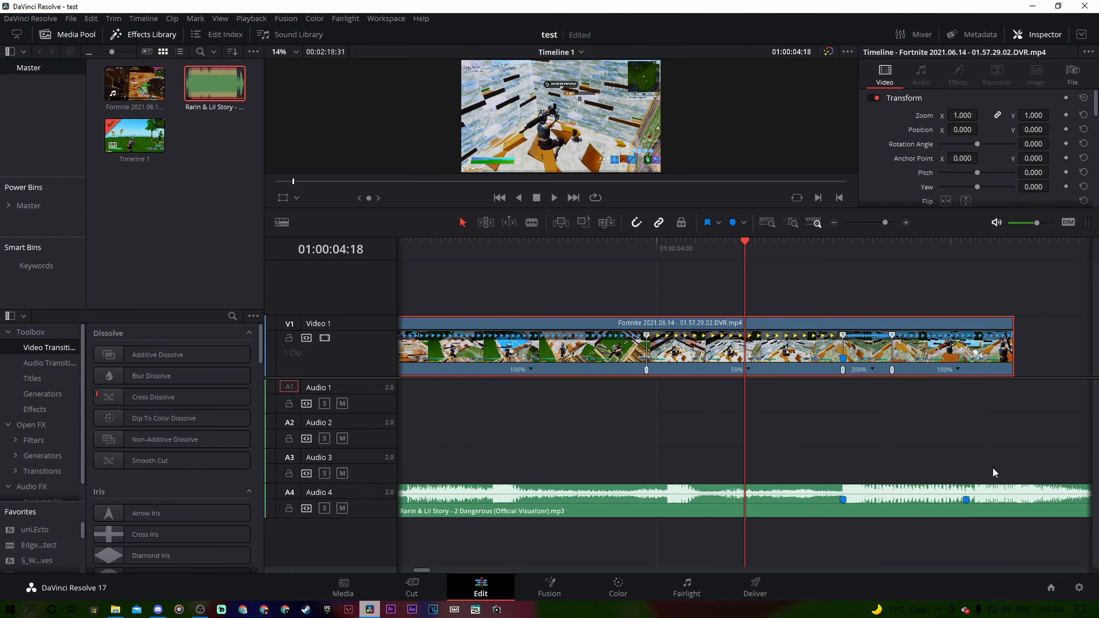
left_click(958, 369)
mouse_move(983, 412)
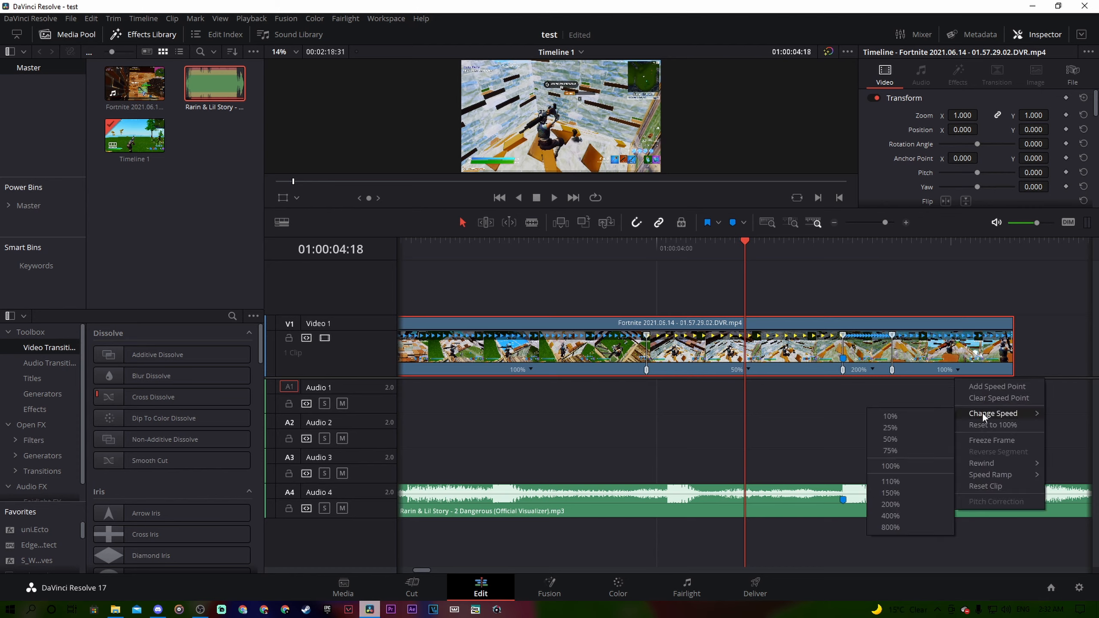
left_click(904, 440)
- Shift the speed points around the 200% segment earlier so the shotgun shot falls on the first marker, 01:00:04:38
left_click_drag(744, 266, 851, 268)
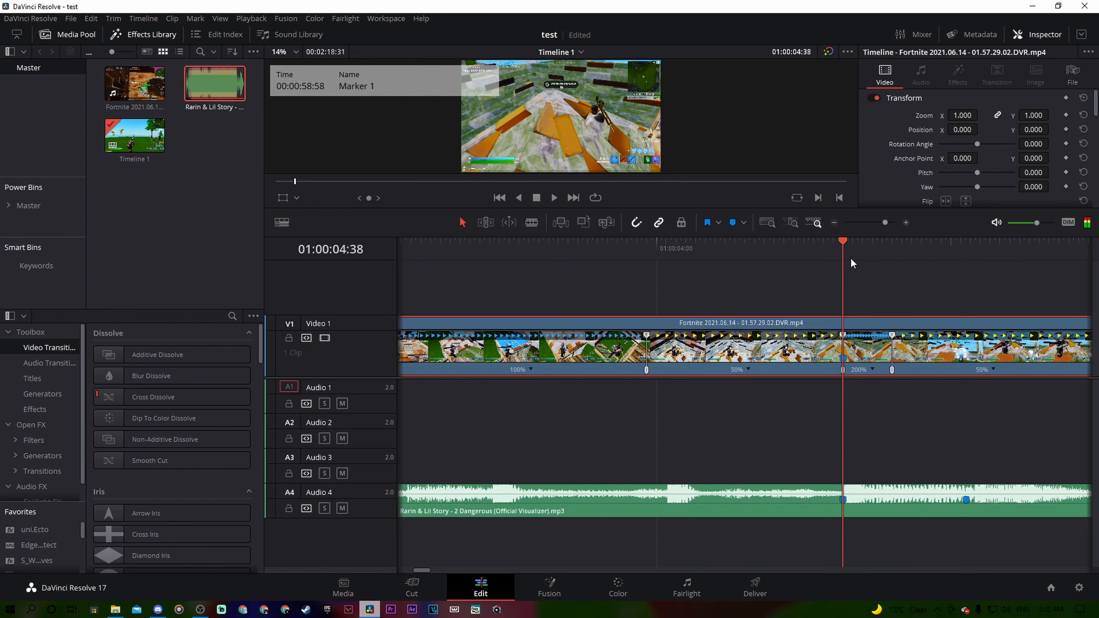
mouse_move(845, 370)
left_mouse_down()
mouse_move(777, 373)
mouse_move(856, 372)
left_mouse_up()
left_click(842, 370)
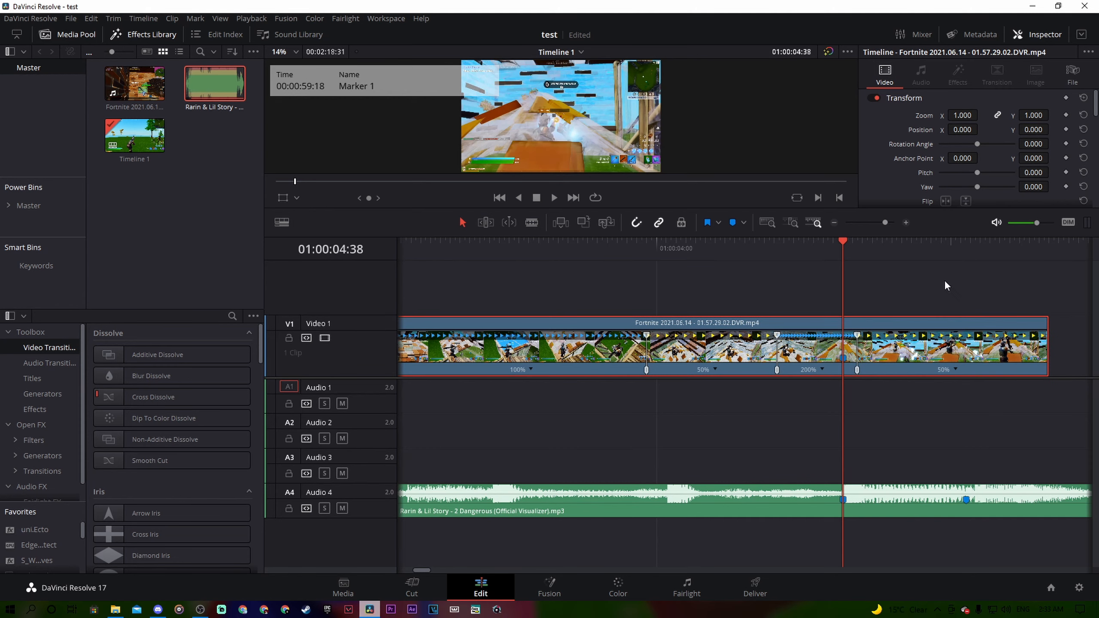
- Trim the retimed clip's end to the song's second marker and hide the clip's Retime Controls
left_click_drag(1048, 370, 964, 371)
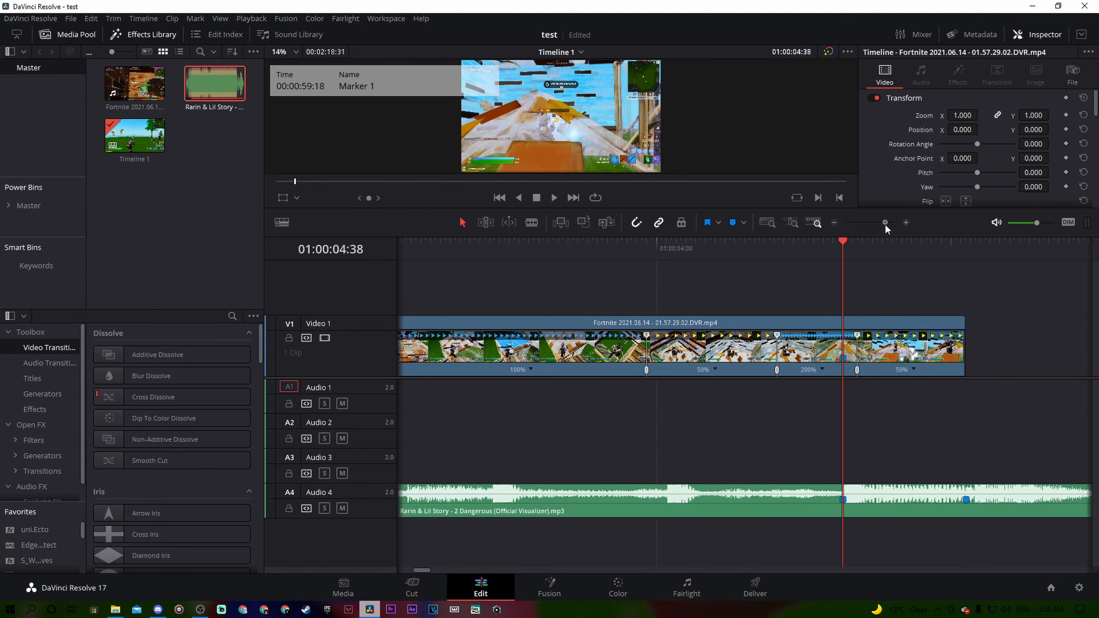
left_click_drag(885, 223, 880, 225)
left_click(633, 353)
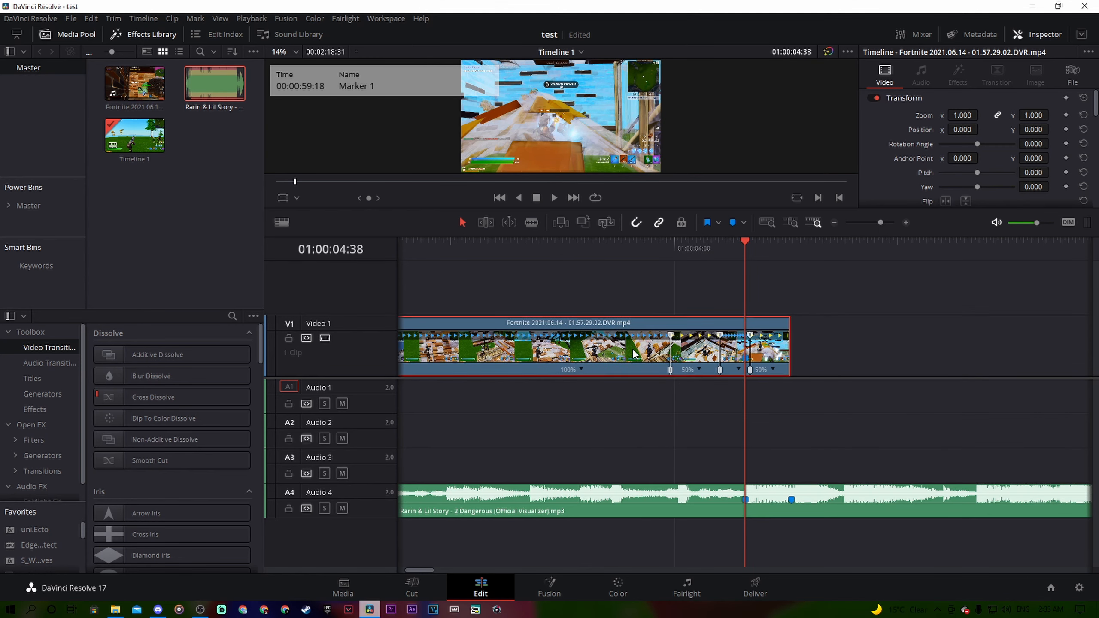
key("ctrl+r")
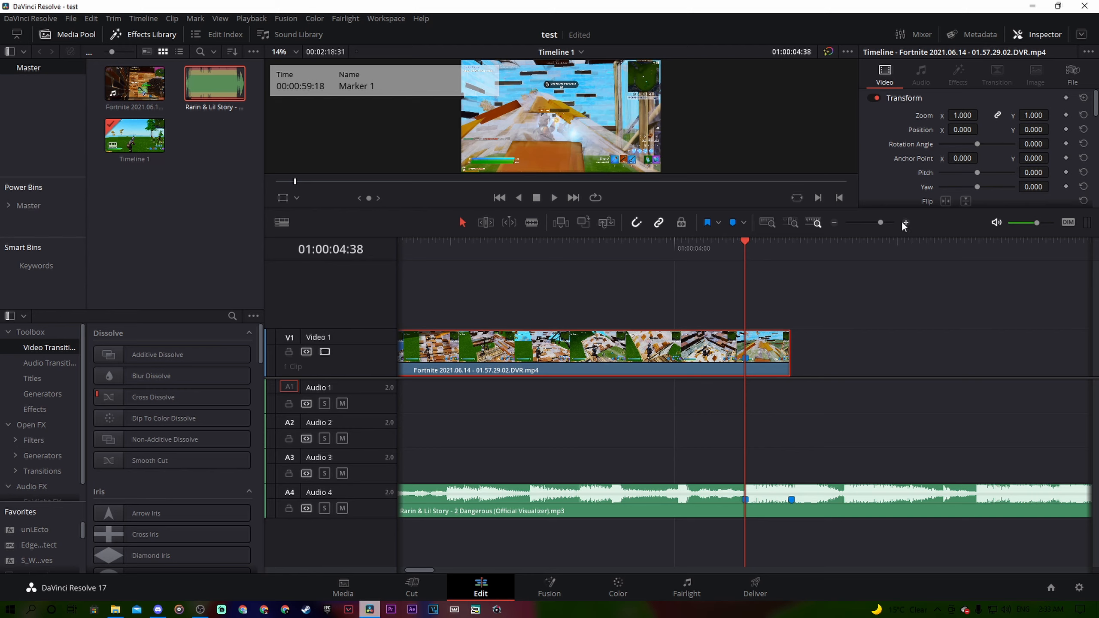
- Play the retimed edit from near the start to check the speed changes against the song
left_click_drag(881, 224, 878, 227)
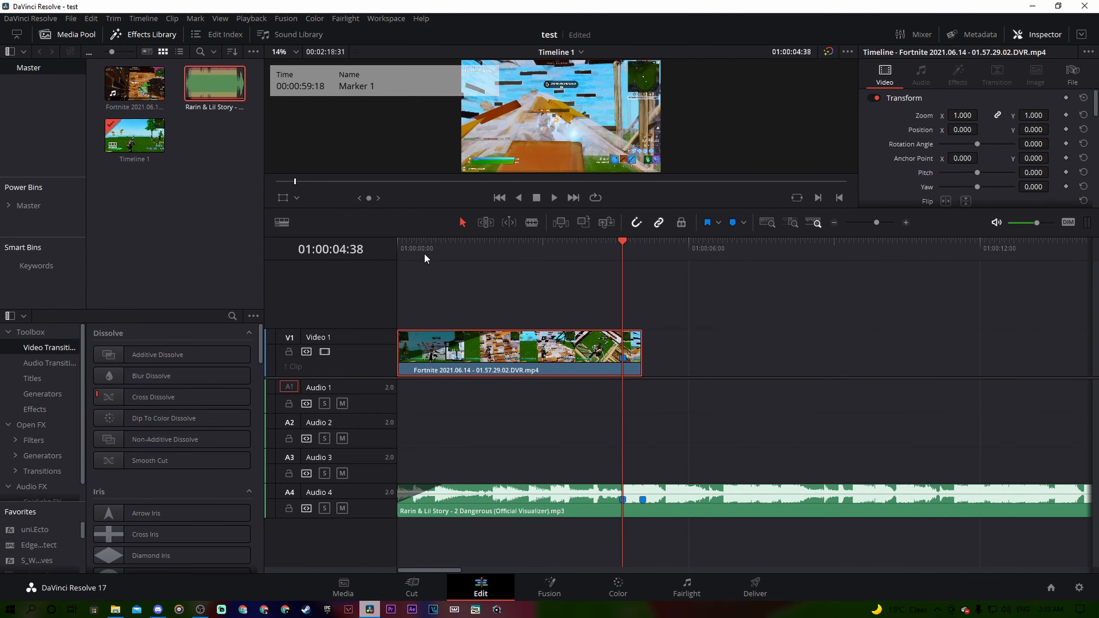
left_click(412, 253)
key("space")
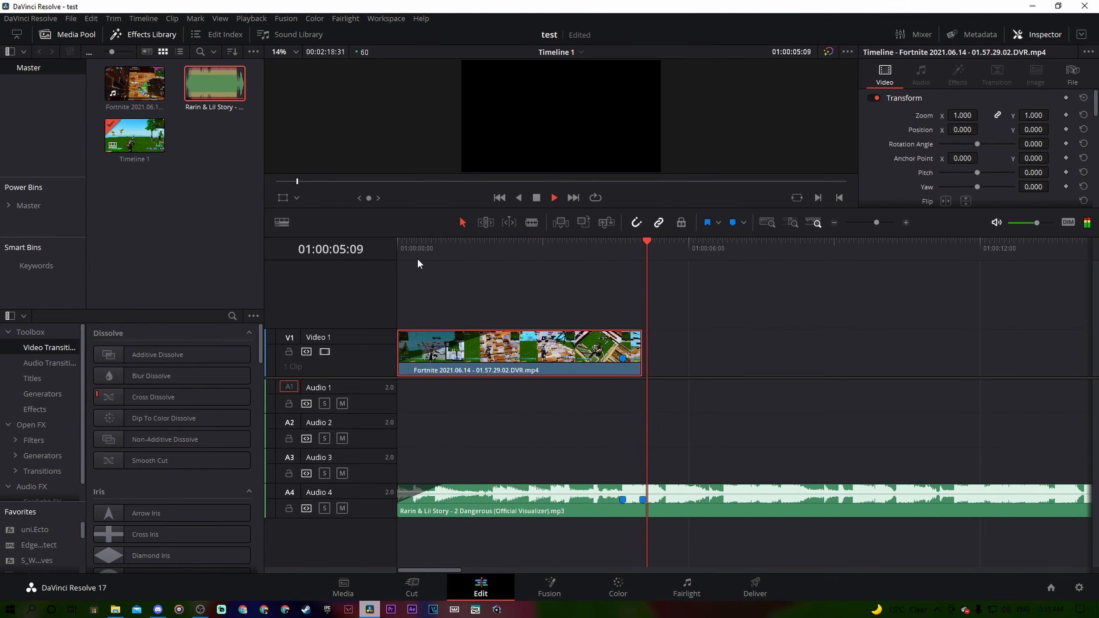
key("space")
- Change the Timeline Proxy Mode used for playback and clear the clip selection
left_click(251, 18)
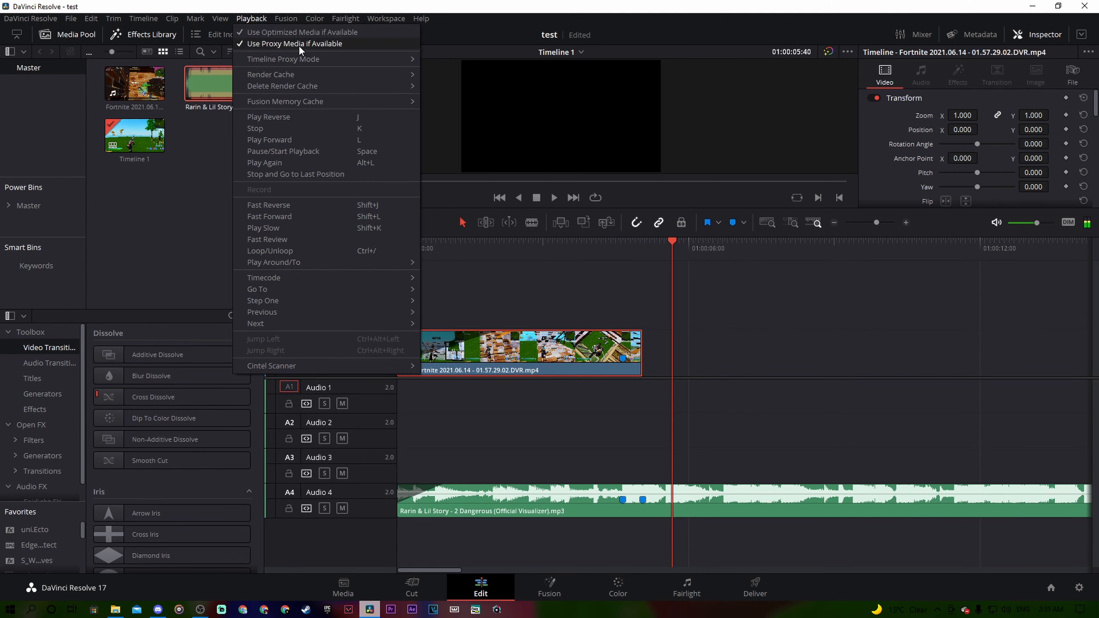
mouse_move(355, 59)
left_click(497, 85)
left_click(757, 308)
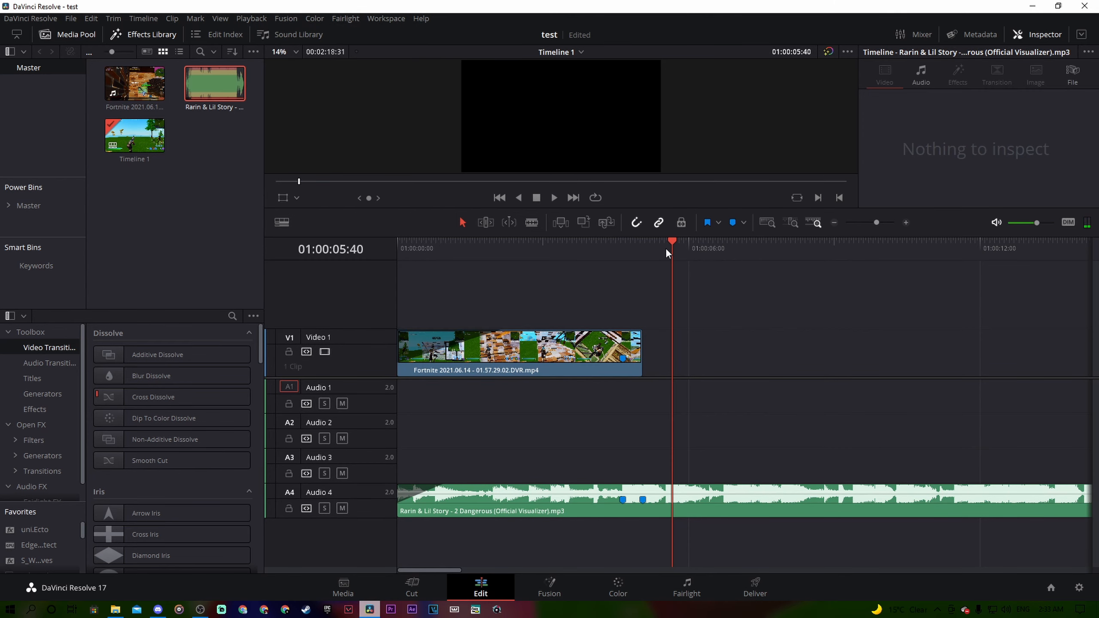
- Enlarge the timeline viewer and replay the edit from 01:00:00:00
left_click_drag(667, 247, 379, 243)
left_click_drag(556, 236, 541, 311)
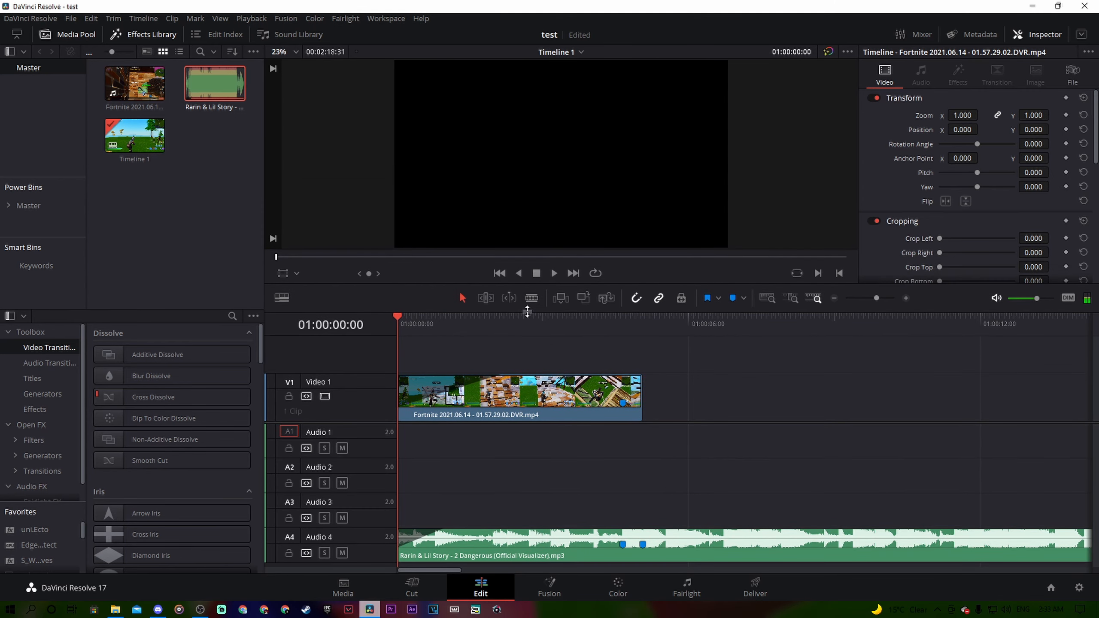
key("space")
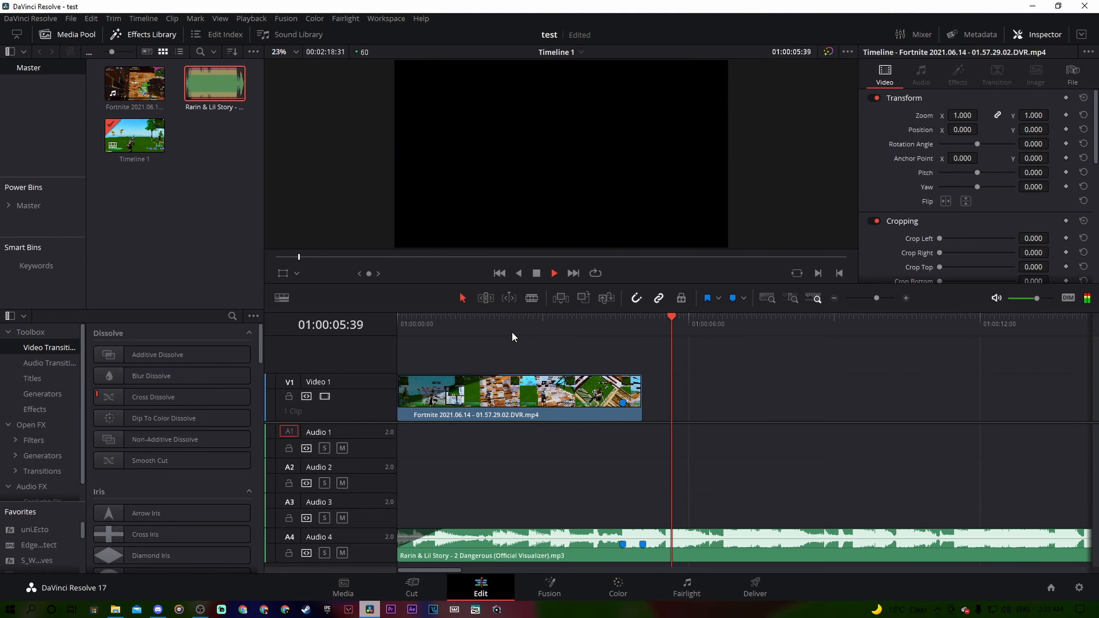
key("space")
- Replay the edit from 01:00:03:06 to check the shot's timing, and shrink the viewer again
left_click(623, 324)
left_click(549, 327)
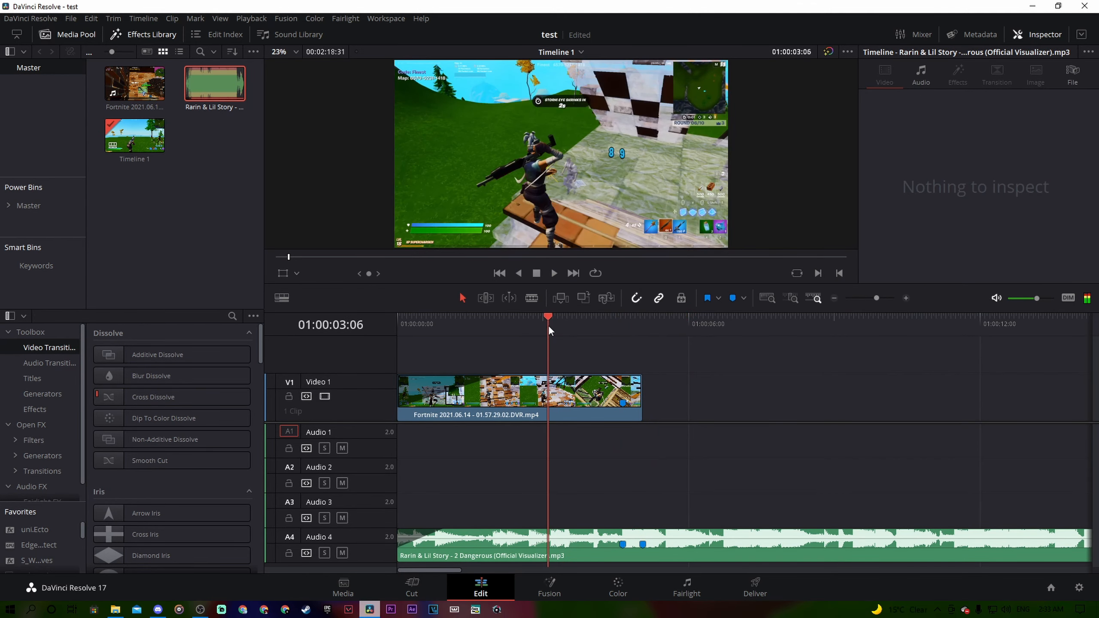
key("space")
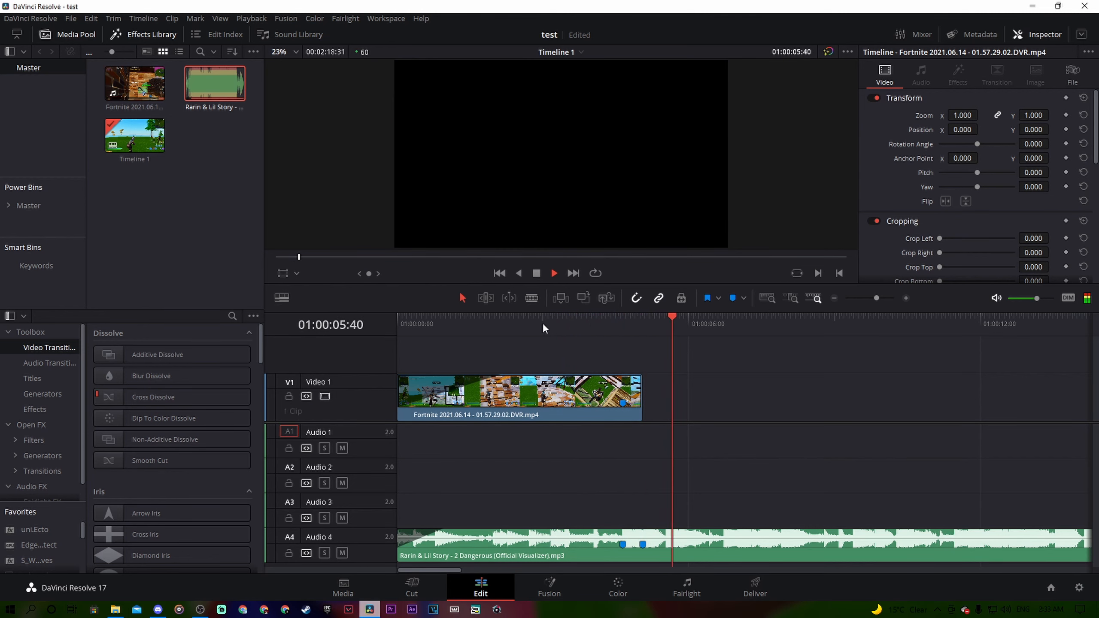
key("space")
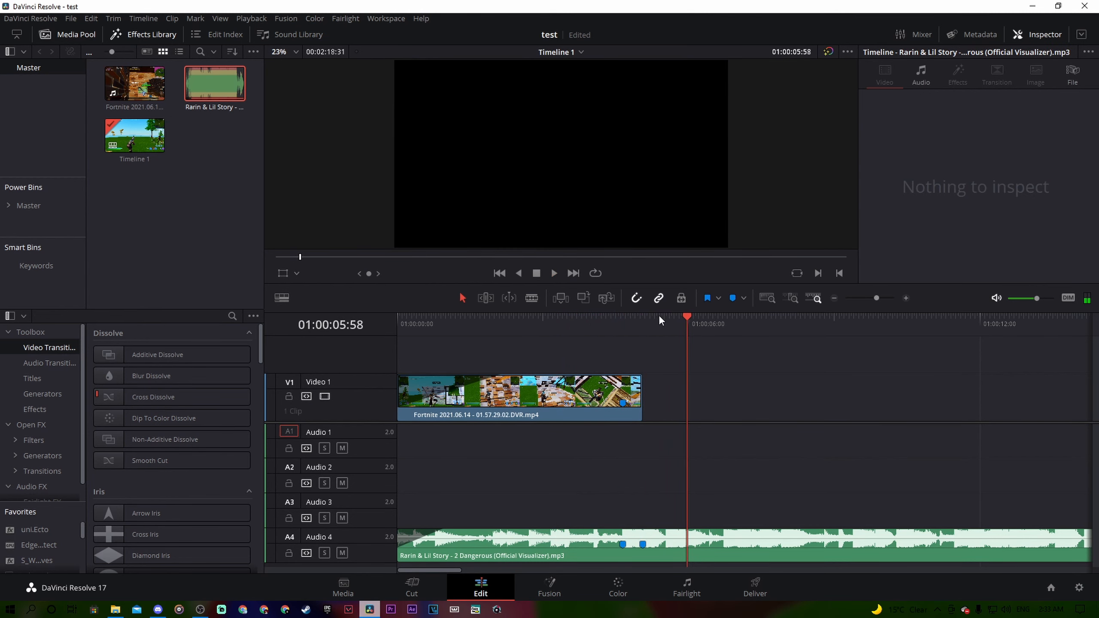
left_click_drag(661, 310, 542, 244)
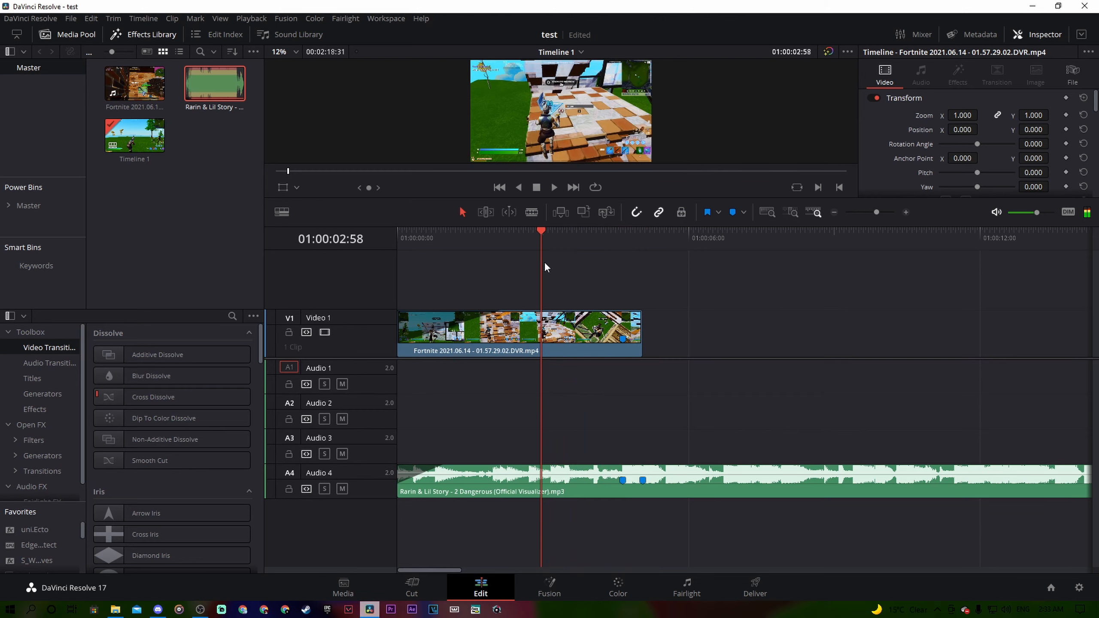
- Switch to File Explorer and find the spas headshot sound in the cinamatics folder
left_click(115, 610)
left_click(294, 321)
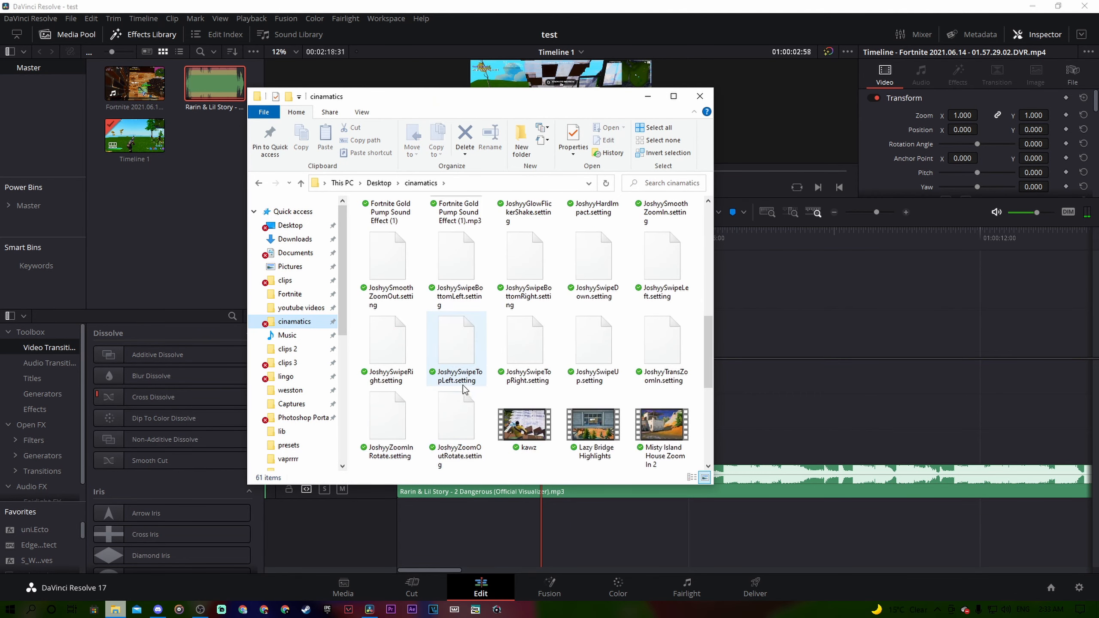
scroll(477, 346, "down", 5)
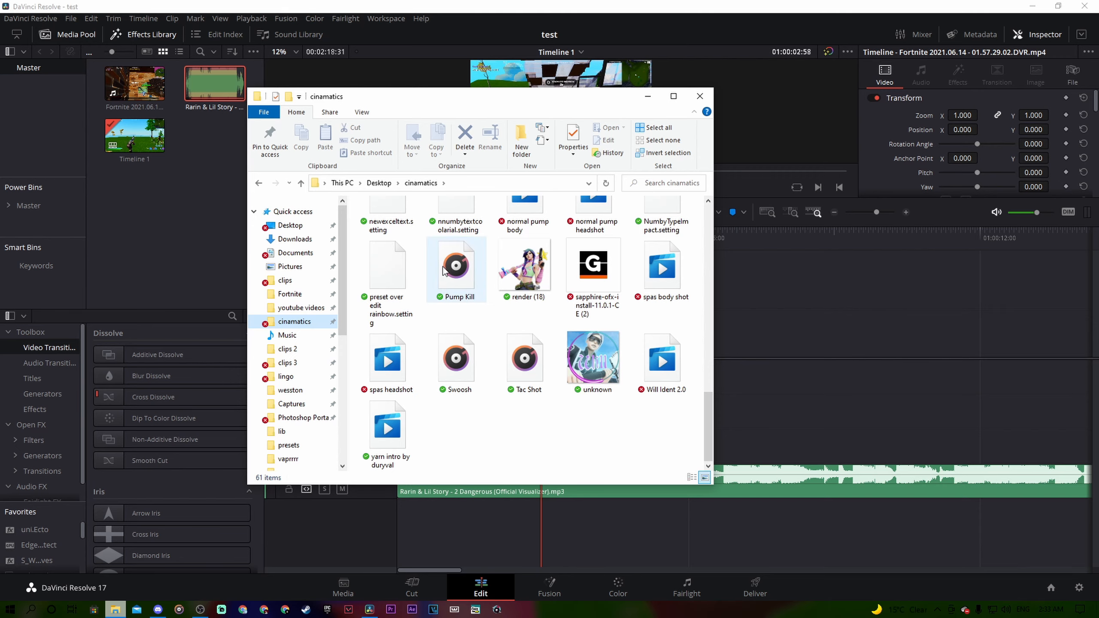
- Add the spas headshot sound to Audio 1 at the first marker and raise its volume to 9.09
left_click_drag(394, 392, 634, 364)
left_click_drag(634, 368, 634, 369)
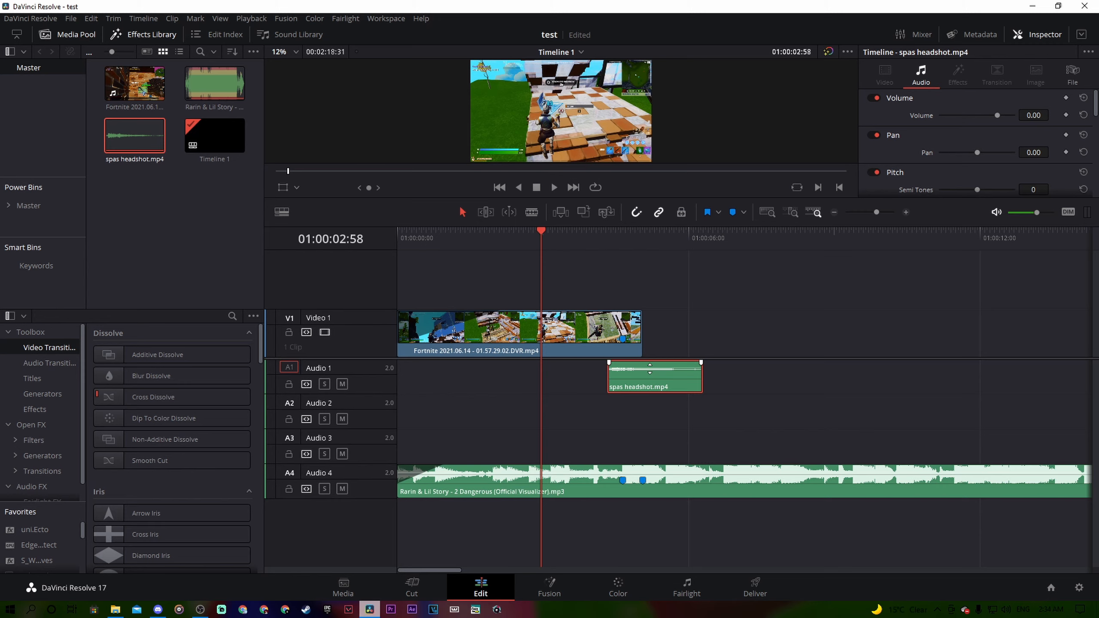
left_click_drag(650, 369, 647, 376)
- Find the shot's peak in the spas headshot sound frame by frame and mark the clip there at 01:00:04:44
left_click_drag(877, 213, 881, 214)
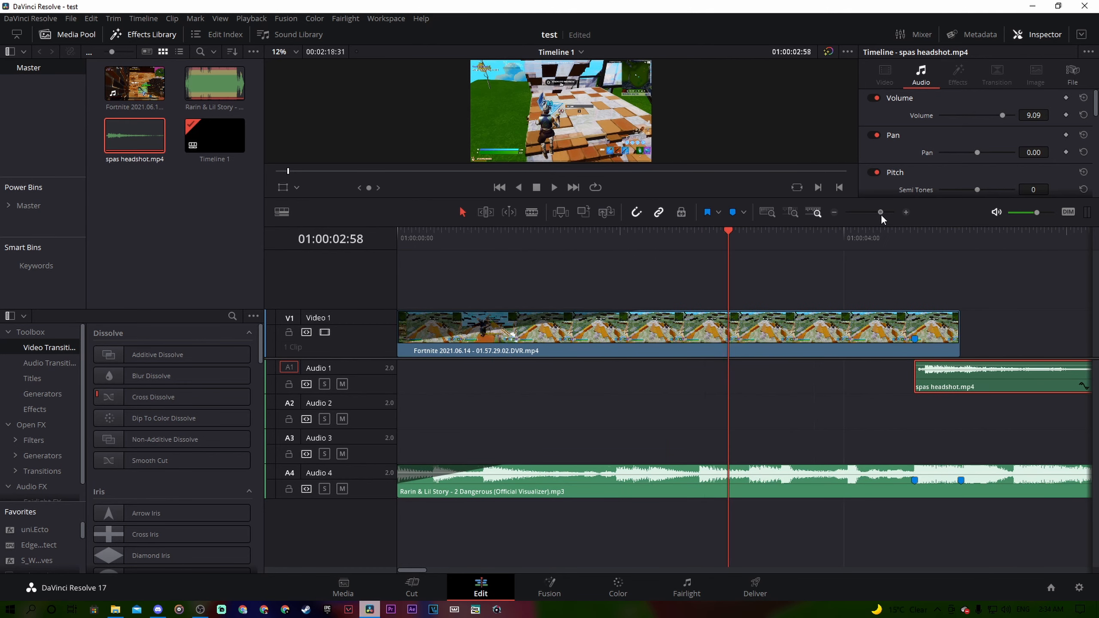
left_click(972, 251)
left_click_drag(882, 217, 893, 219)
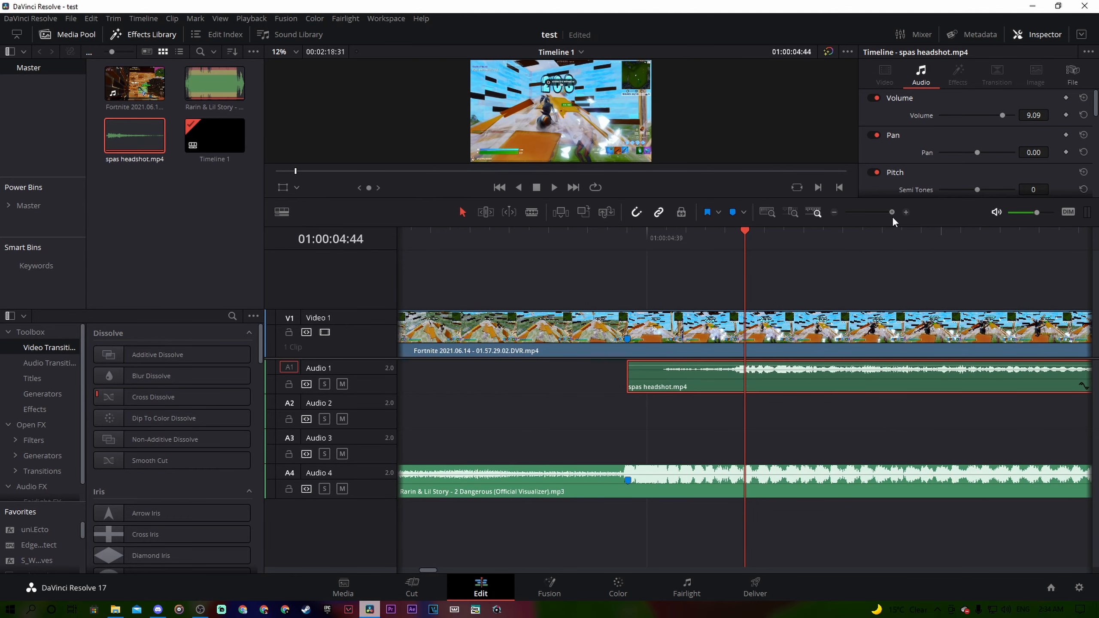
key("Left")
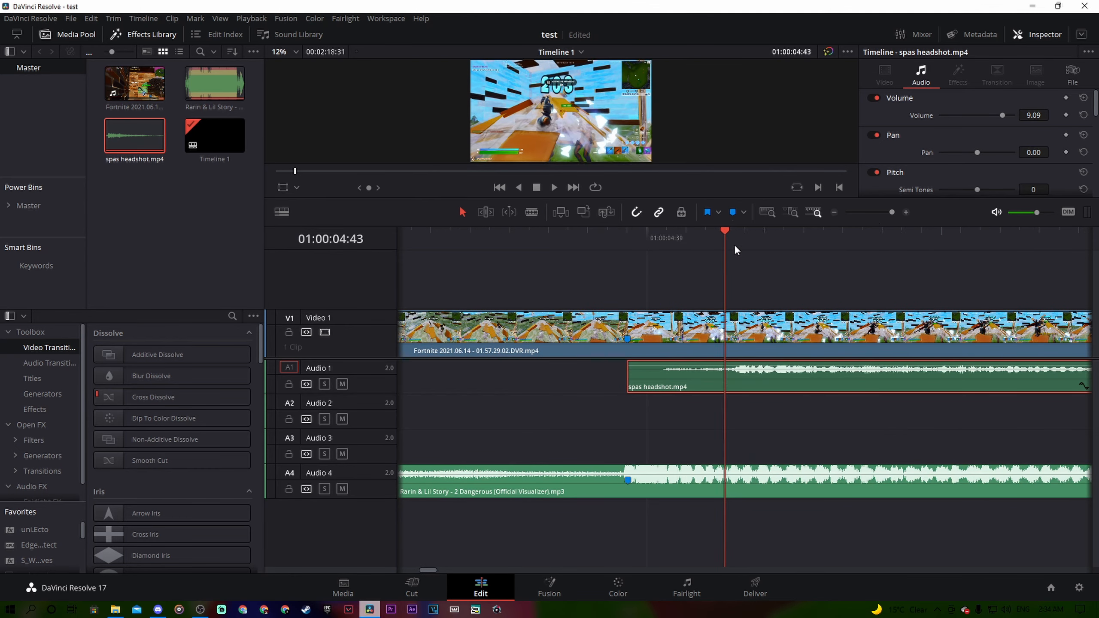
key("Right")
key("Left")
key("Right")
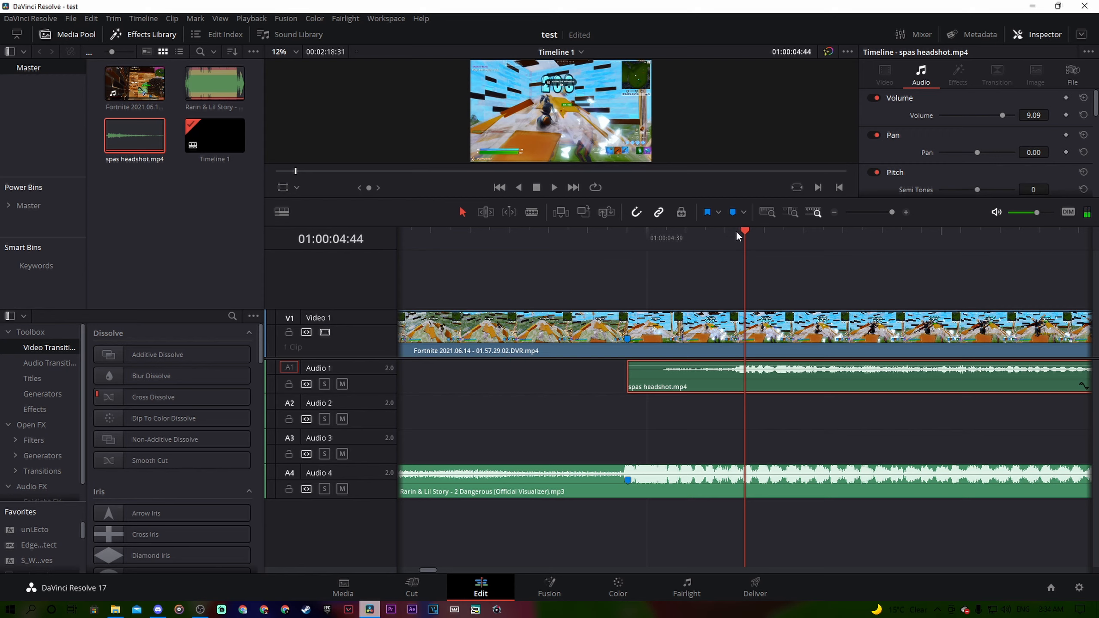
key("Left")
key("Right")
key("Left")
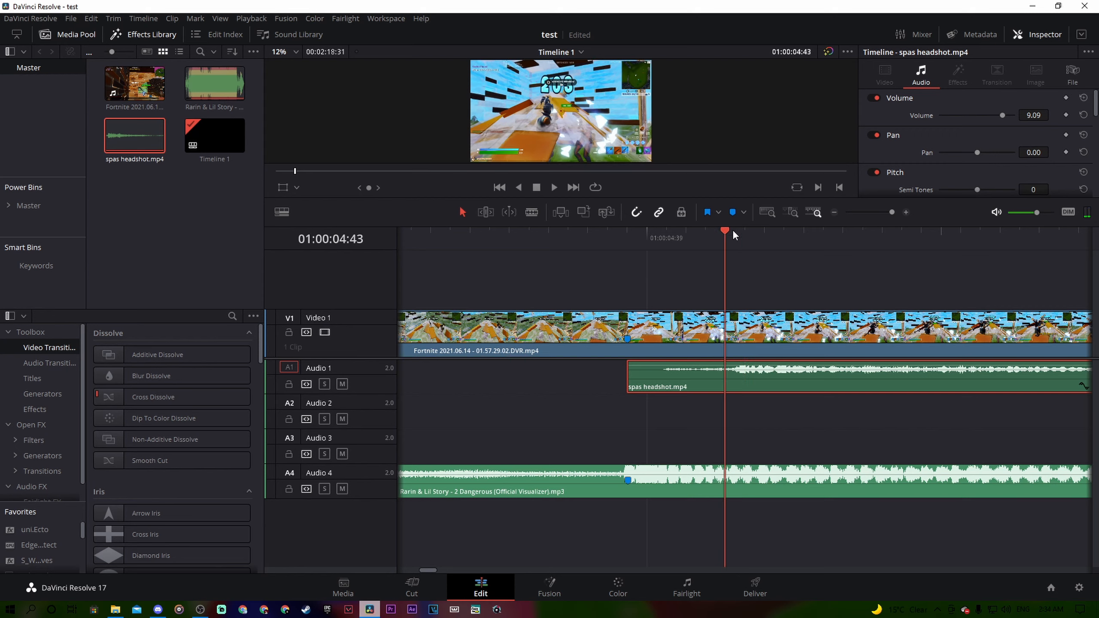
key("Right")
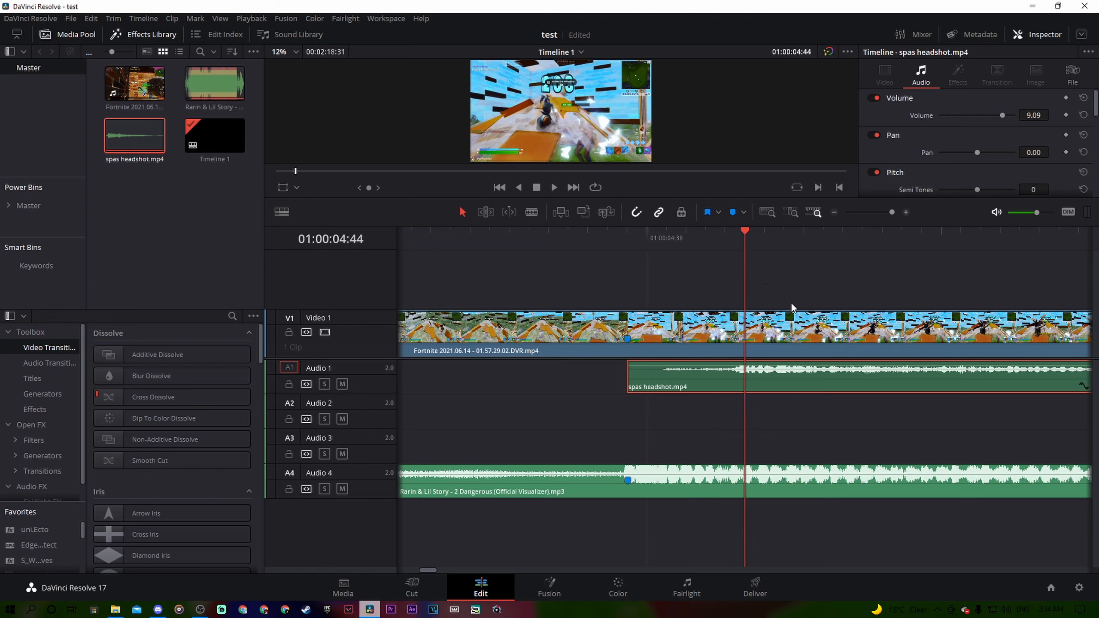
key("m")
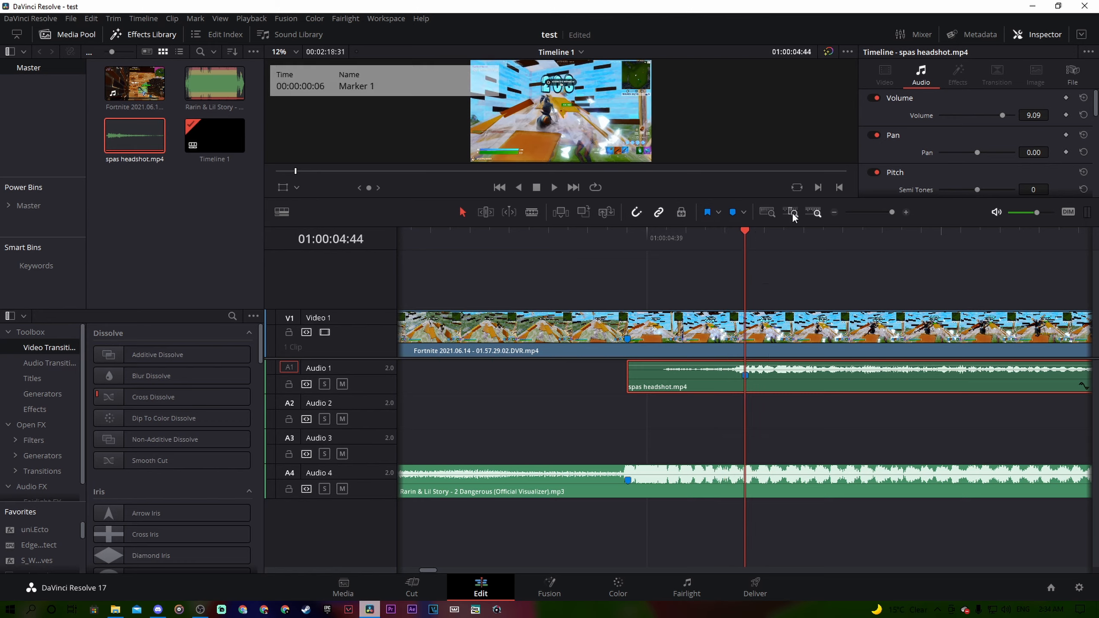
- Shift the spas headshot sound earlier on Audio 1 so its marker lines up with the song's first beat marker
left_click_drag(892, 212, 886, 217)
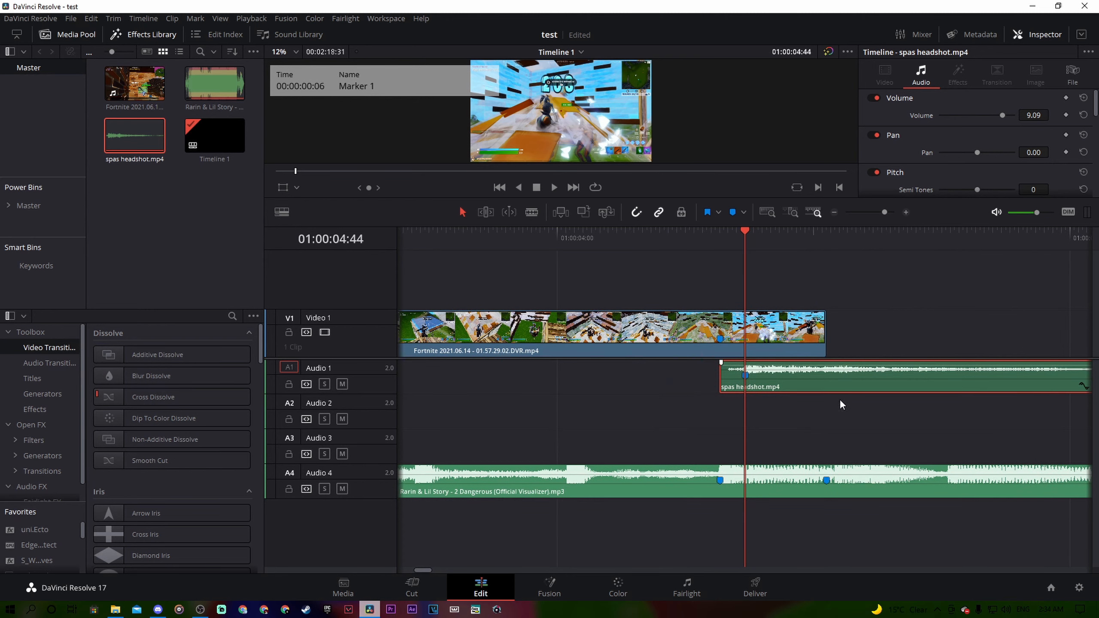
left_click_drag(861, 383, 834, 383)
left_click_drag(873, 215, 876, 215)
left_click(448, 288)
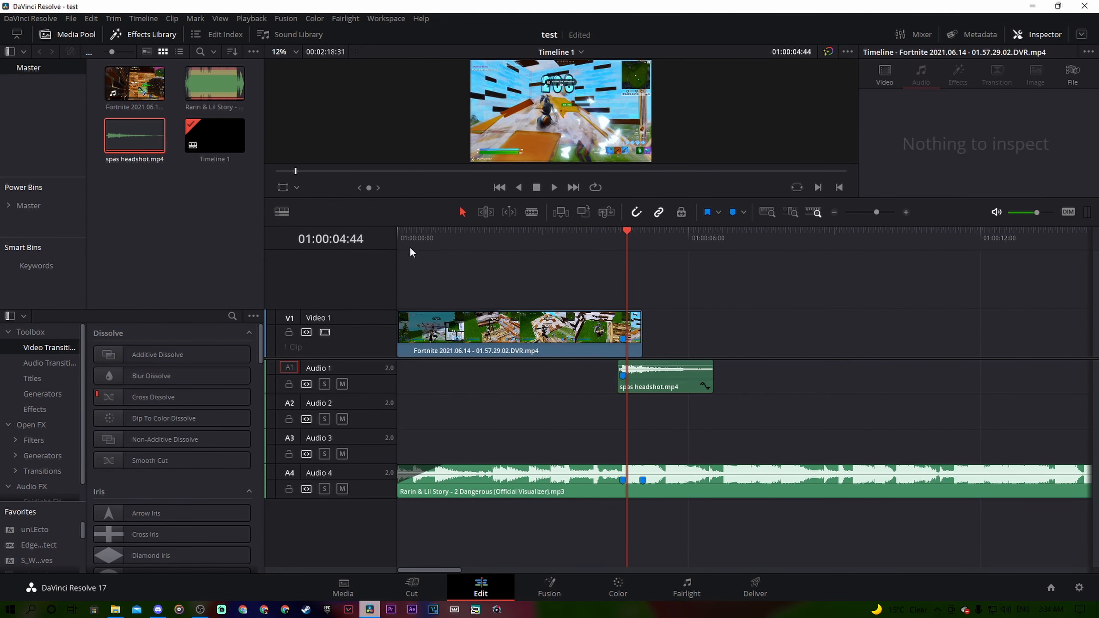
- Replay the edit from near its start to check the headshot sound's timing, and enlarge the viewer slightly
left_click(410, 245)
key("space")
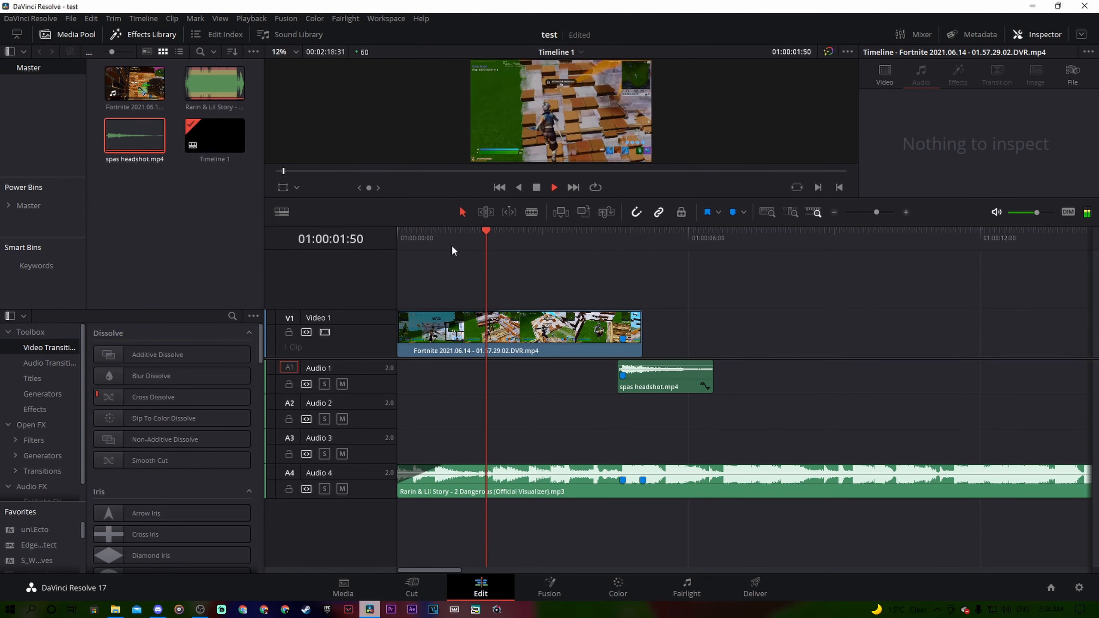
left_click_drag(563, 224, 558, 244)
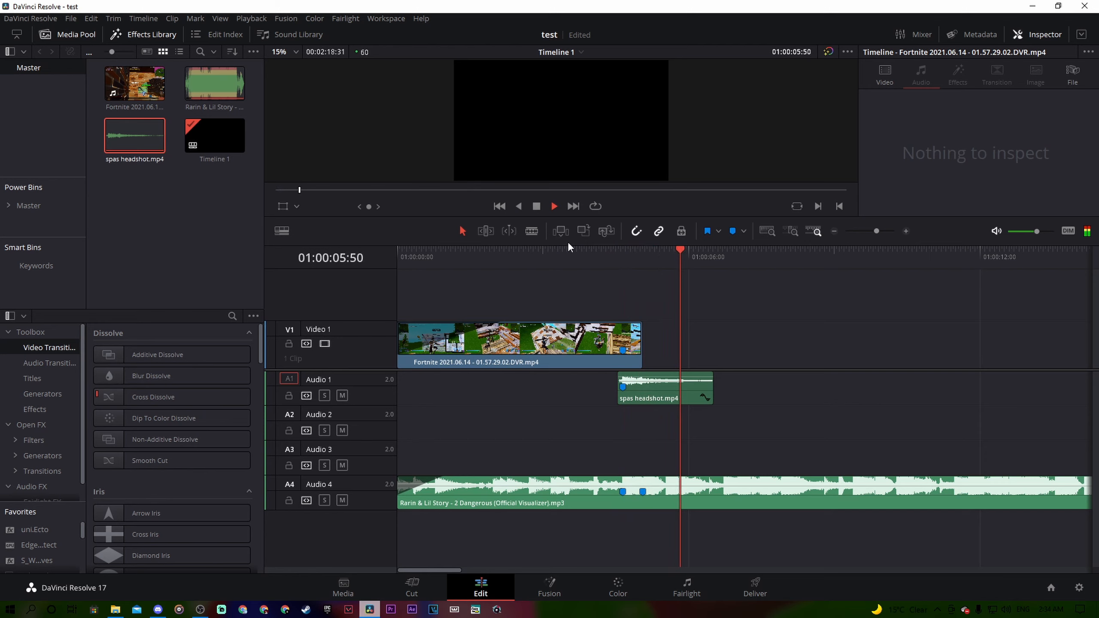
key("space")
- Add the Bass_Swoosh sound from File Explorer's cinamatics folder to Audio 3 near the first marker, with its volume at 4.55
left_click_drag(878, 231, 879, 228)
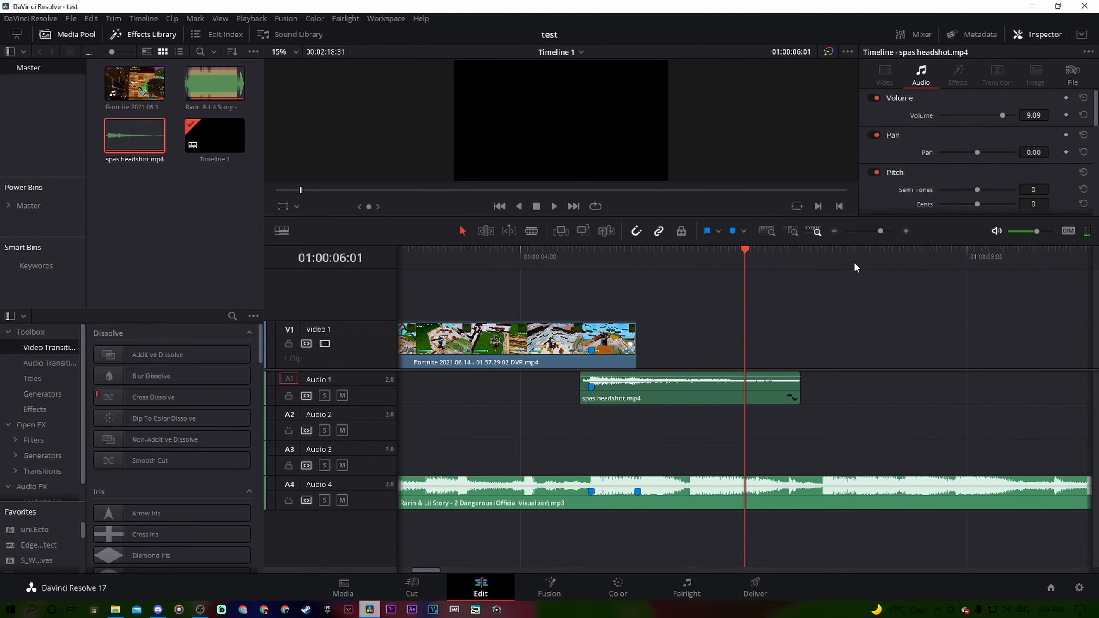
left_click(115, 610)
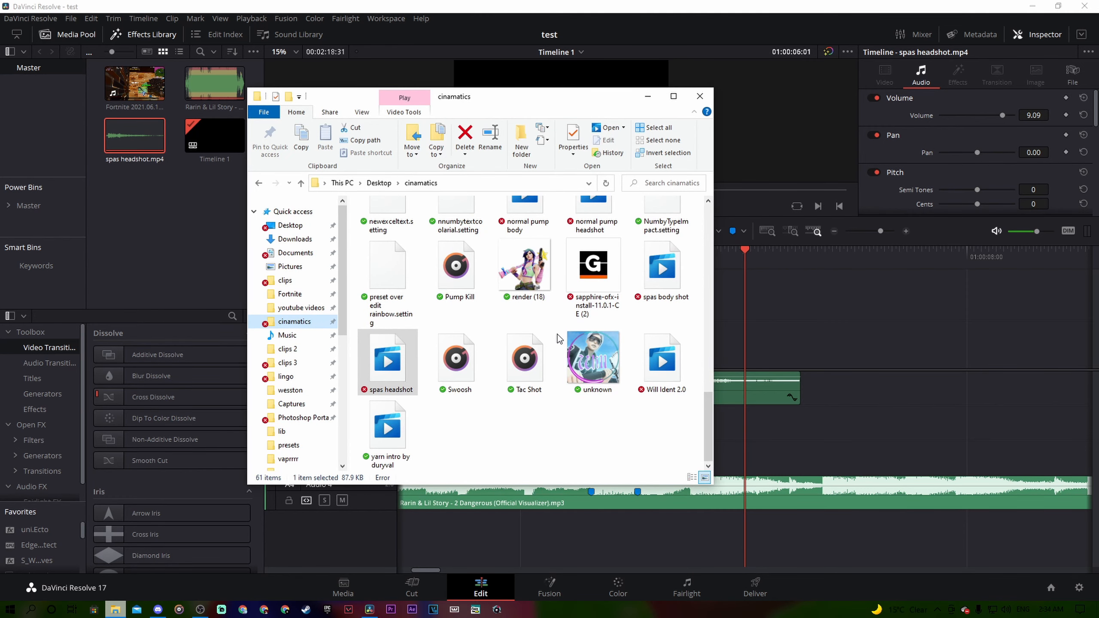
scroll(549, 341, "up", 10)
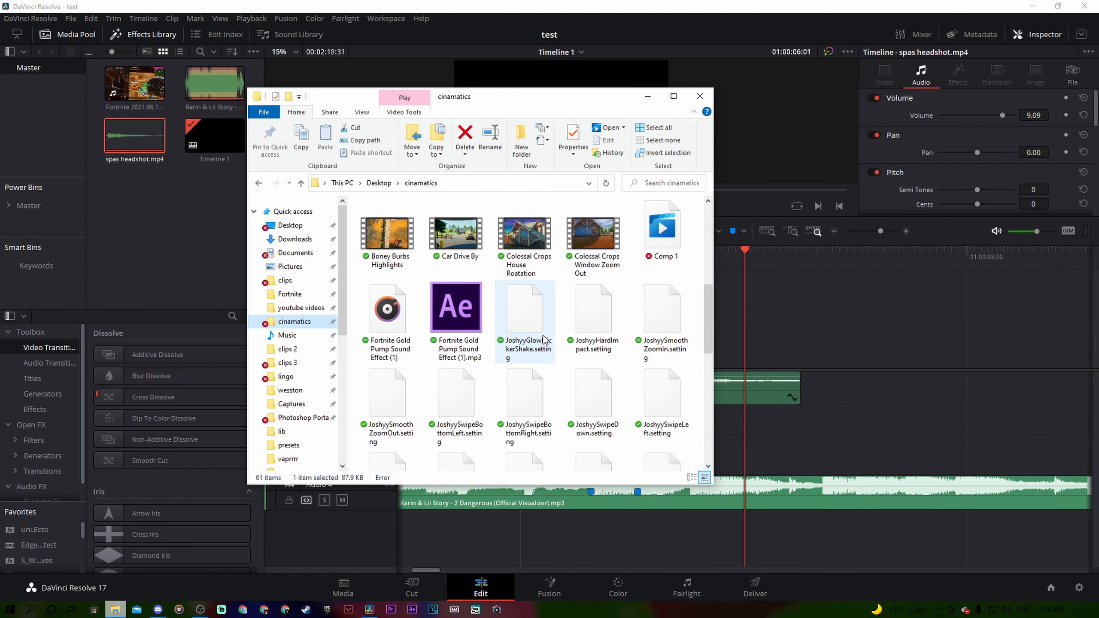
scroll(562, 355, "down", 7)
scroll(577, 375, "down", 5)
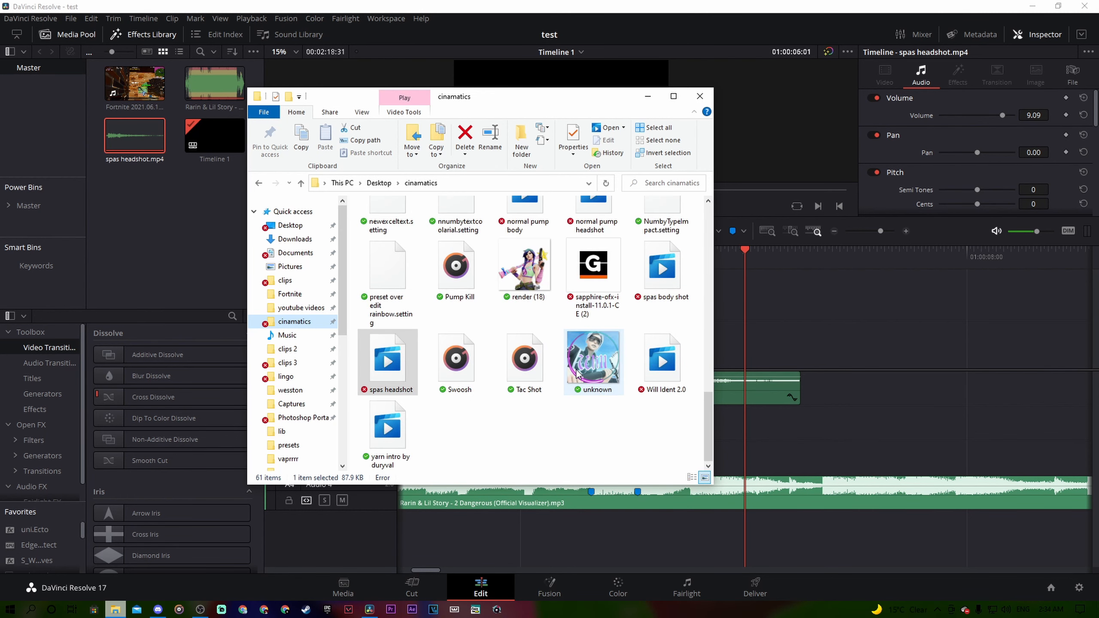
scroll(573, 374, "up", 2)
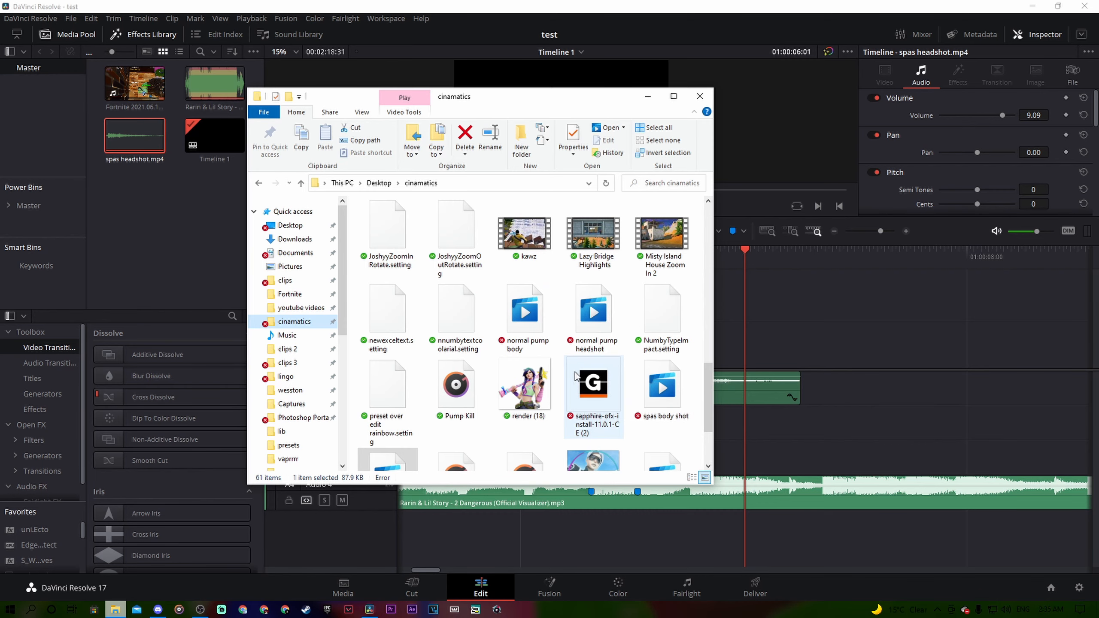
scroll(573, 375, "up", 10)
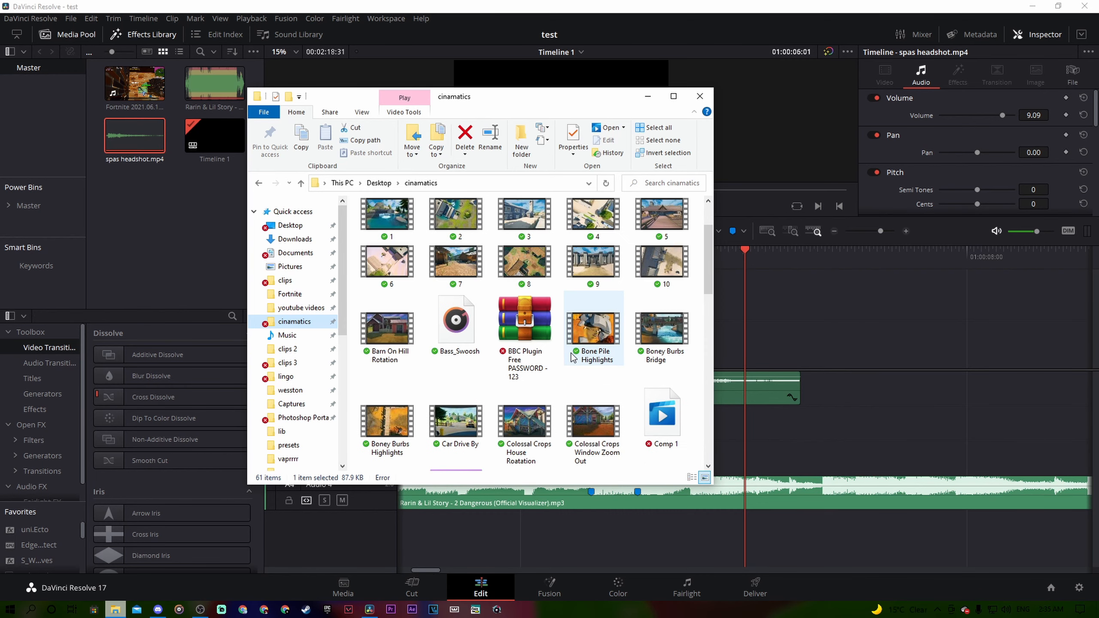
left_click_drag(456, 322, 655, 450)
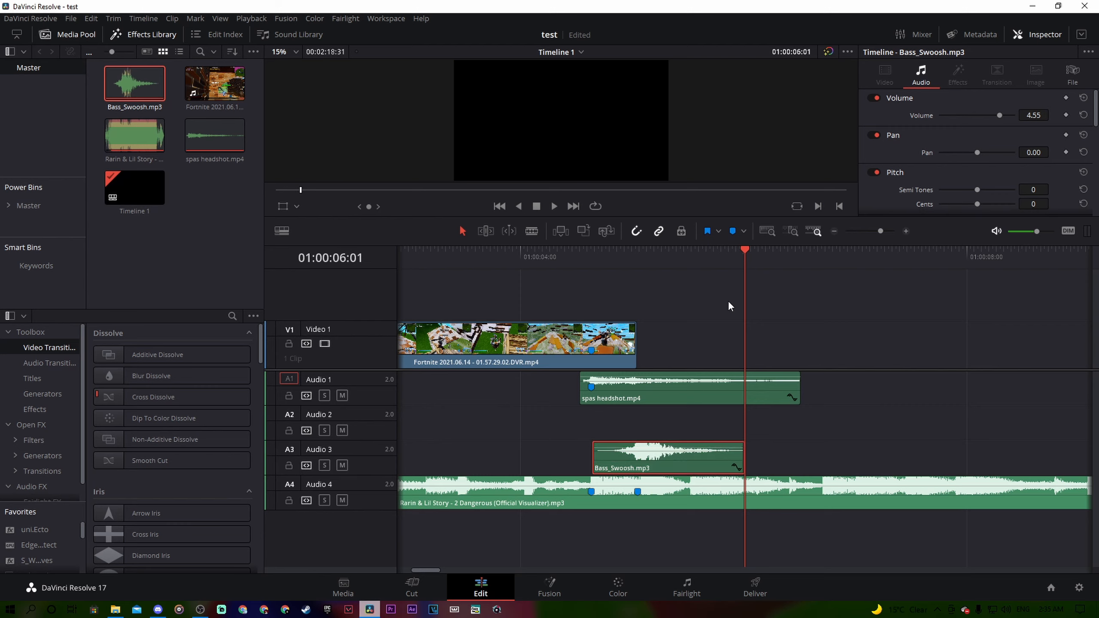
- Mark the Bass_Swoosh sound's peak at 01:00:05:04 and move the clip so that marker meets the song's first beat marker
left_click_drag(729, 256, 649, 273)
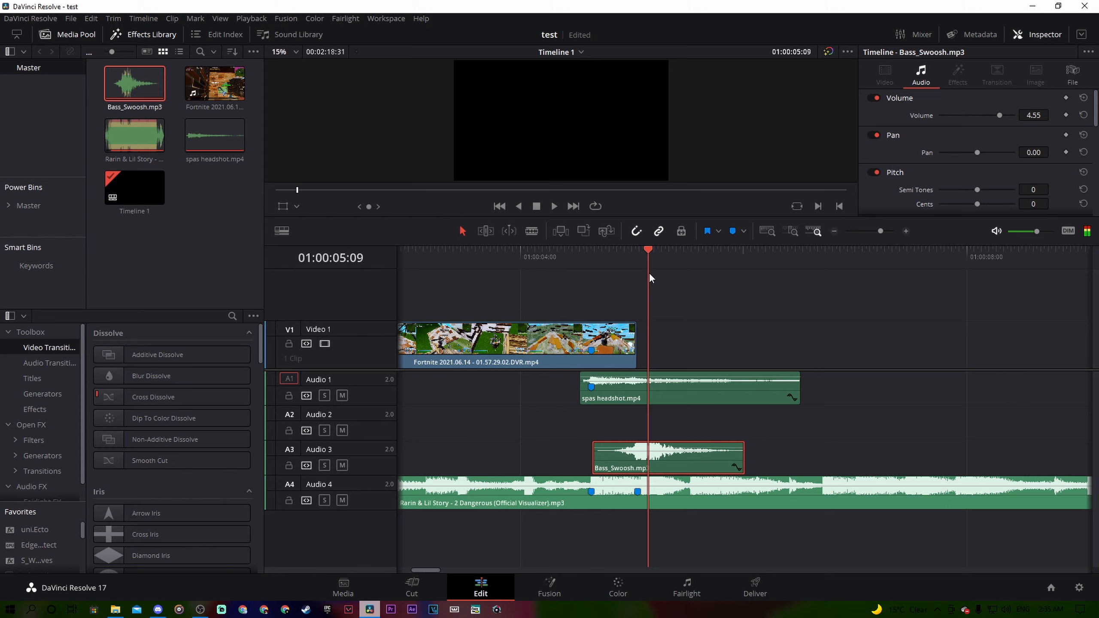
key("Left")
key("Left")
key("Left")
key("Left")
key("Left")
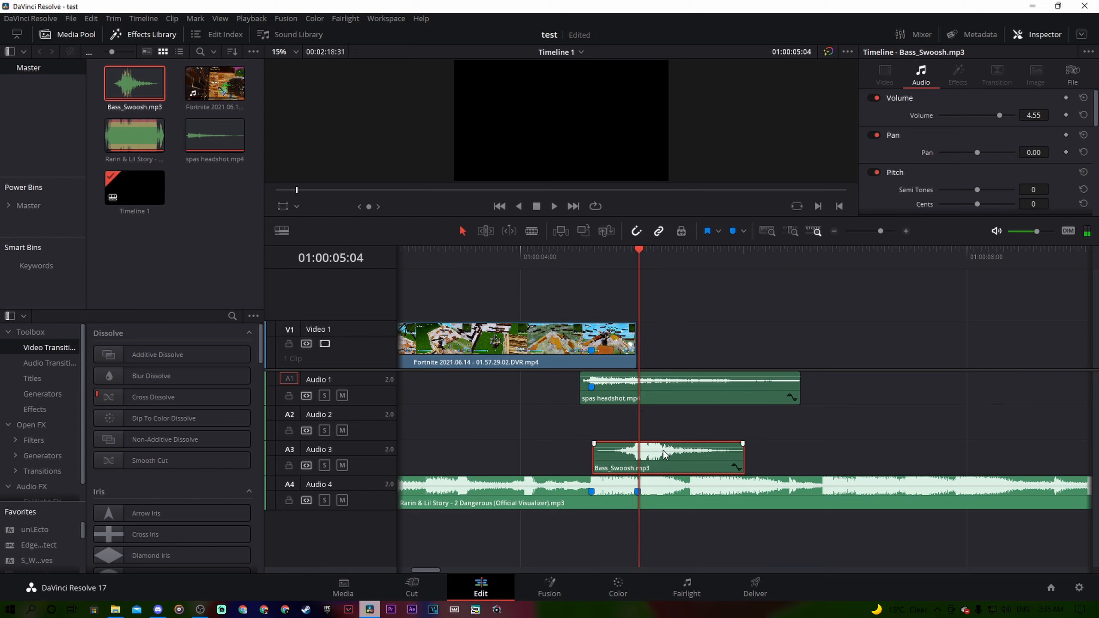
key("m")
left_click_drag(690, 454, 633, 463)
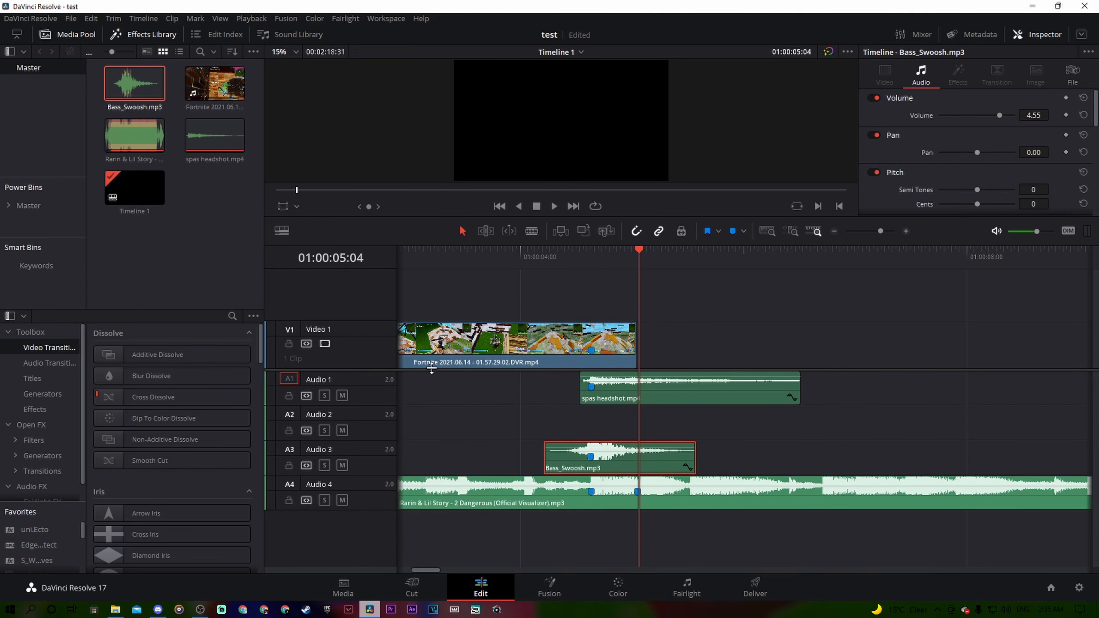
- Enlarge the viewer and replay the edit from 01:00:00:00 to check both sound effects against the song
left_click_drag(643, 261, 365, 287)
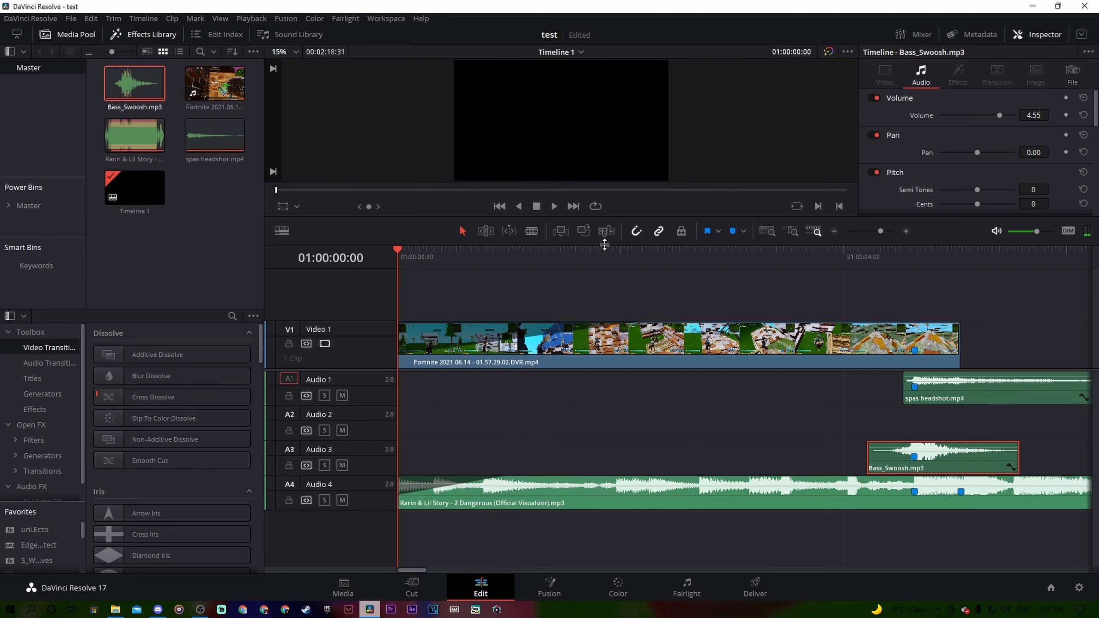
left_click_drag(603, 245, 594, 281)
key("space")
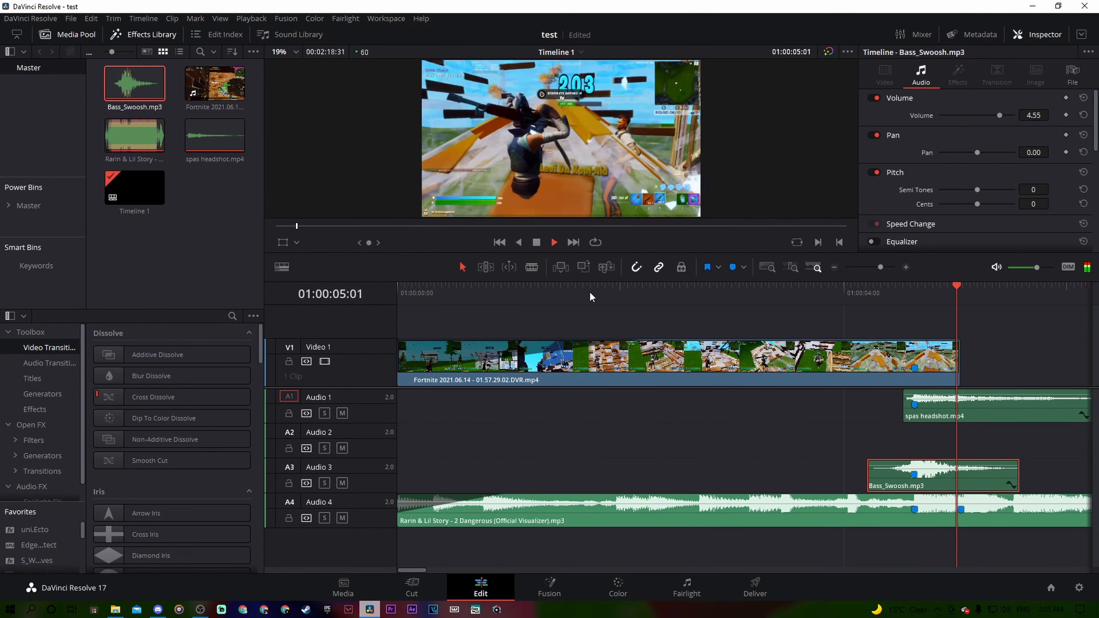
key("space")
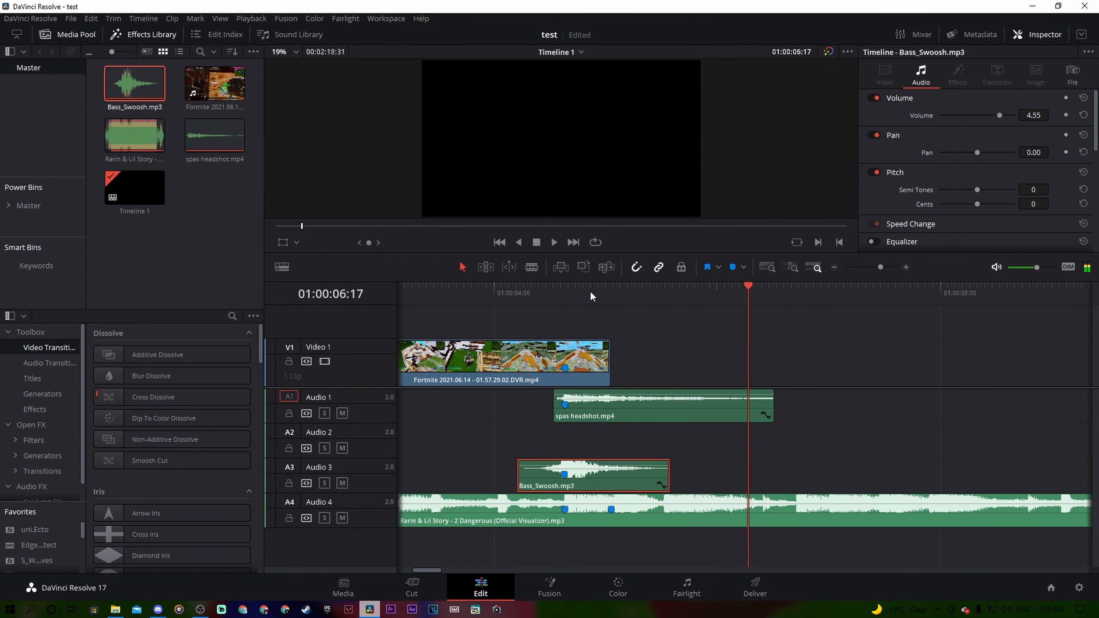
- Add an Adjustment Clip from the favorite effects to Video 2, starting at the first beat marker
left_click(466, 288)
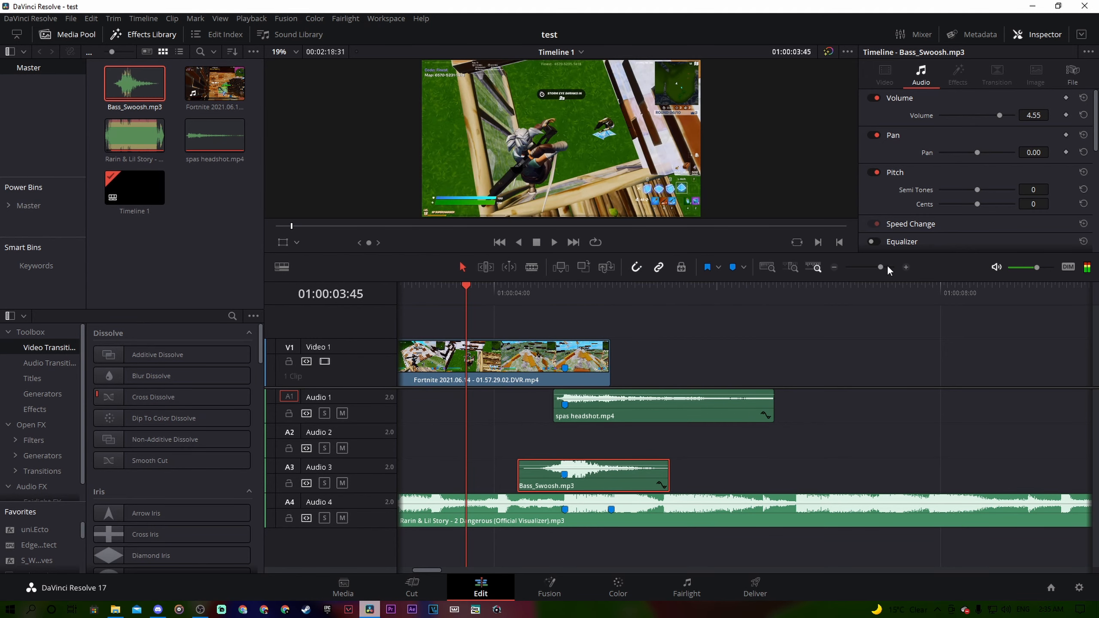
left_click_drag(881, 266, 880, 272)
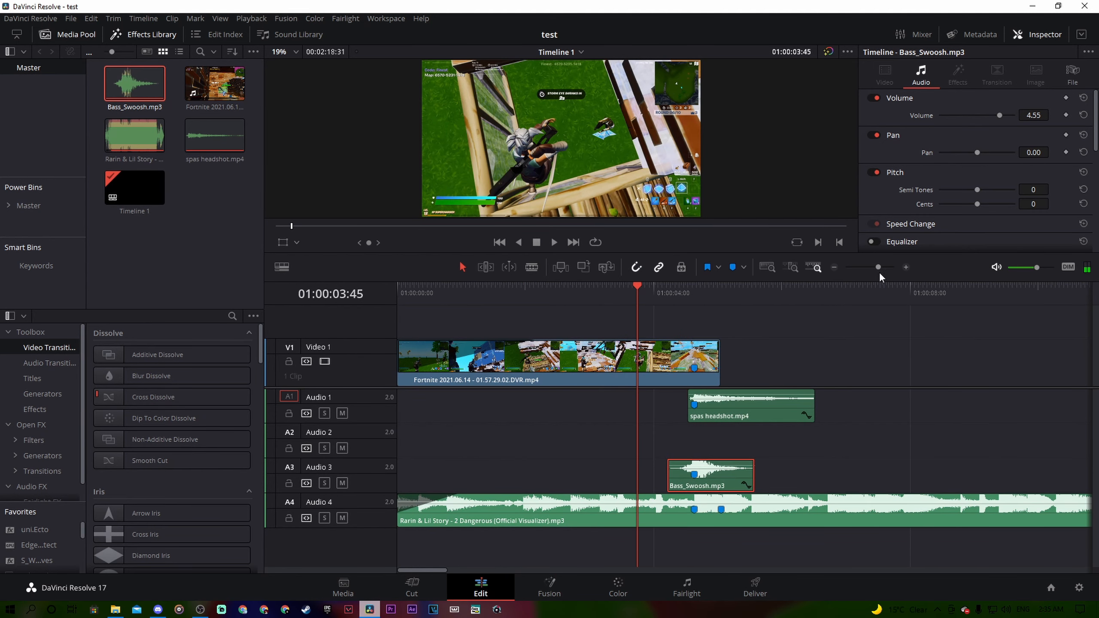
left_click(878, 357)
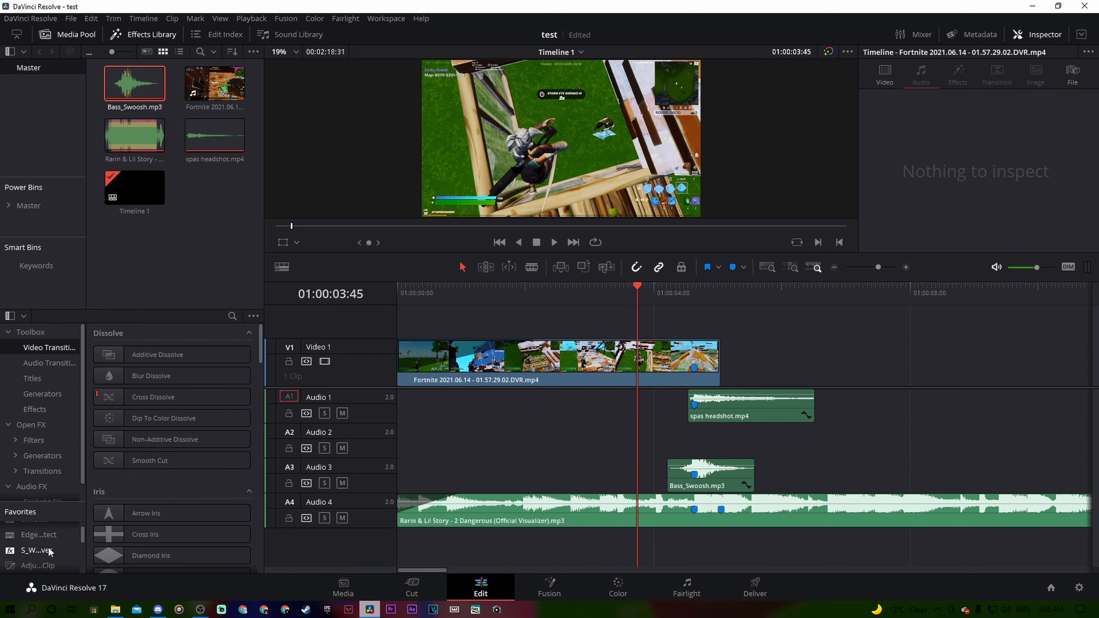
scroll(48, 546, "down", 3)
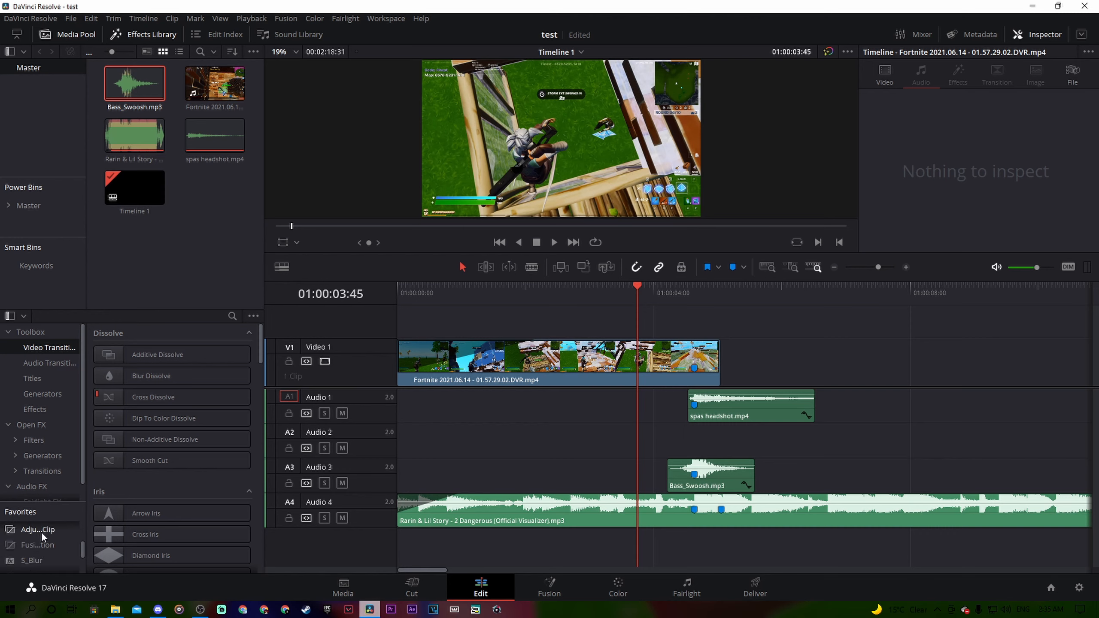
left_click_drag(41, 532, 702, 330)
- Split the adjustment clip at the second beat marker, 01:00:05:03, and delete the part after it
left_click_drag(645, 302, 722, 297)
left_click(742, 324)
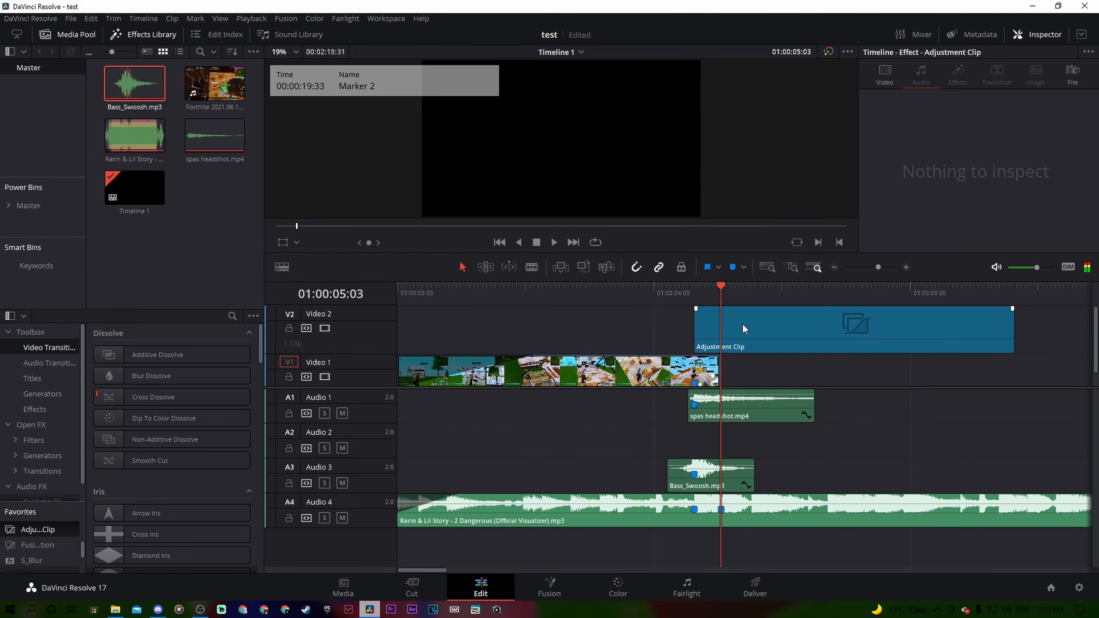
key("ctrl+b")
left_click(755, 324)
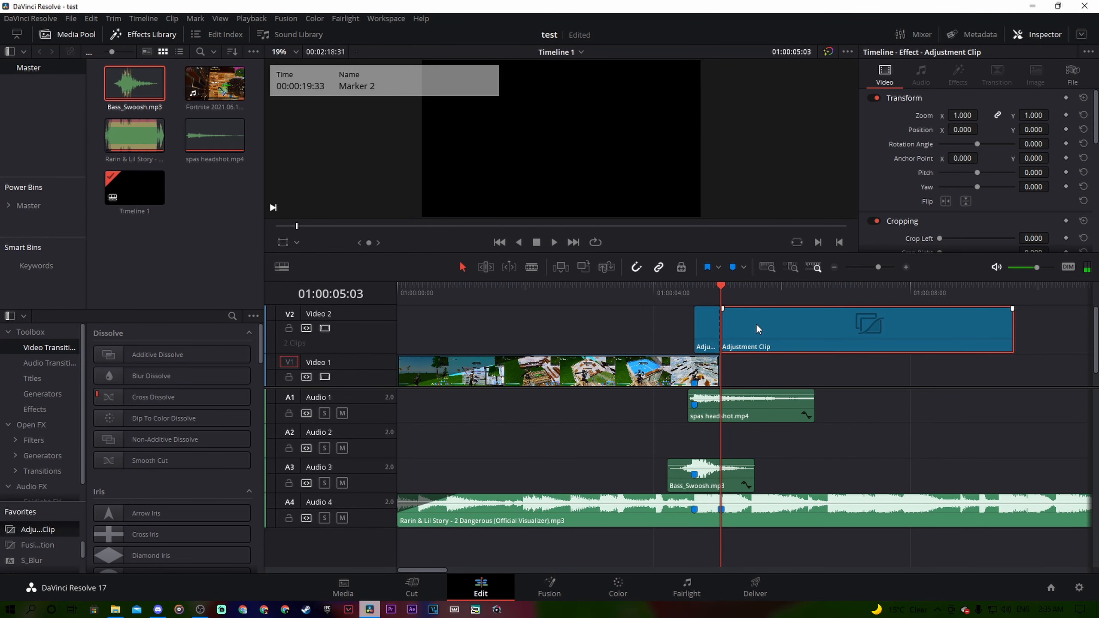
key("Delete")
mouse_move(718, 308)
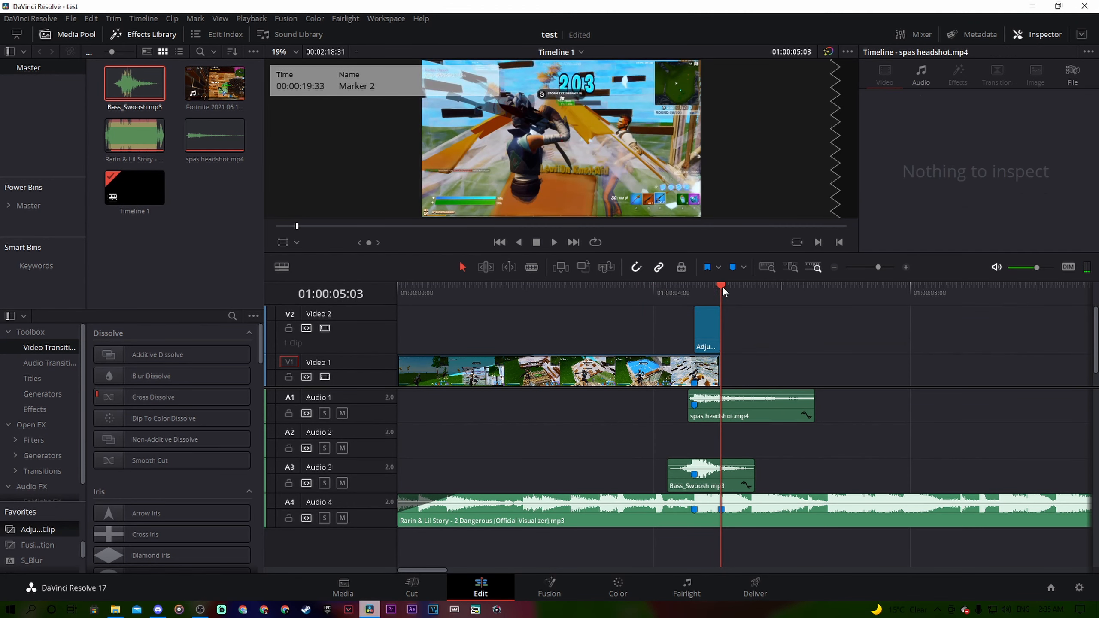
scroll(693, 366, "down", 1)
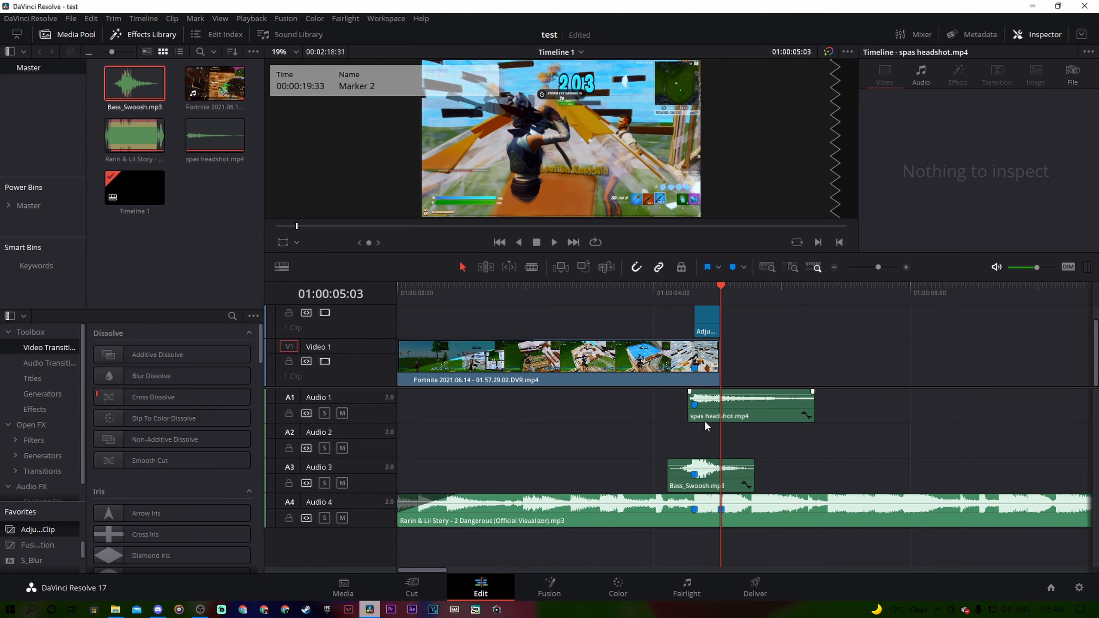
- Open the adjustment clip's Fusion composition and add the NumbyTypeImpact.setting preset from the cinamatics folder to its node area
left_click(709, 323)
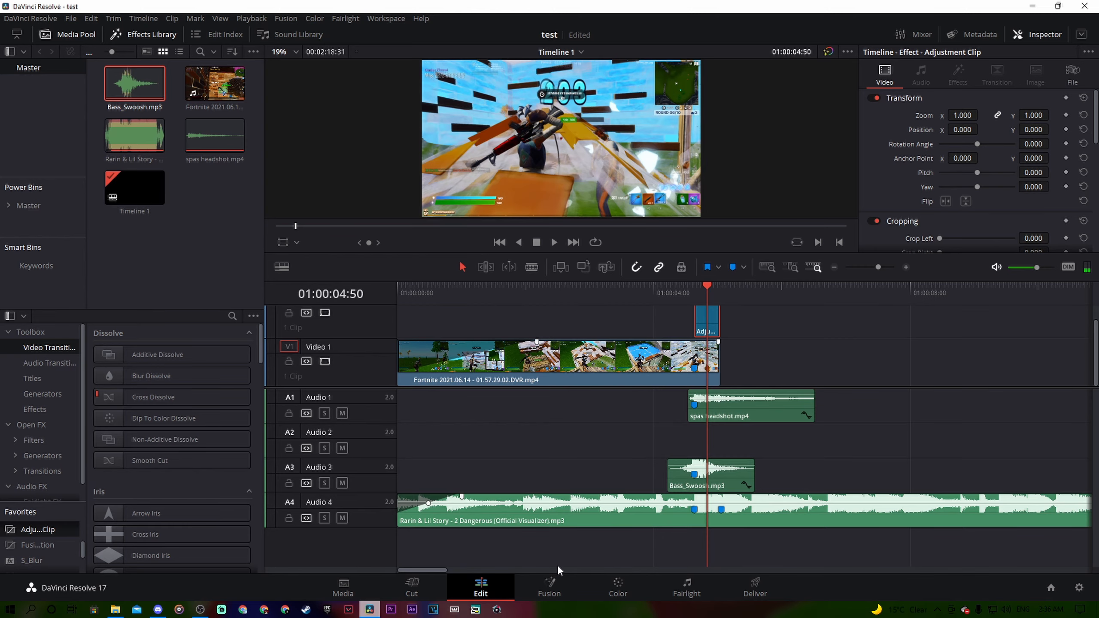
left_click(547, 584)
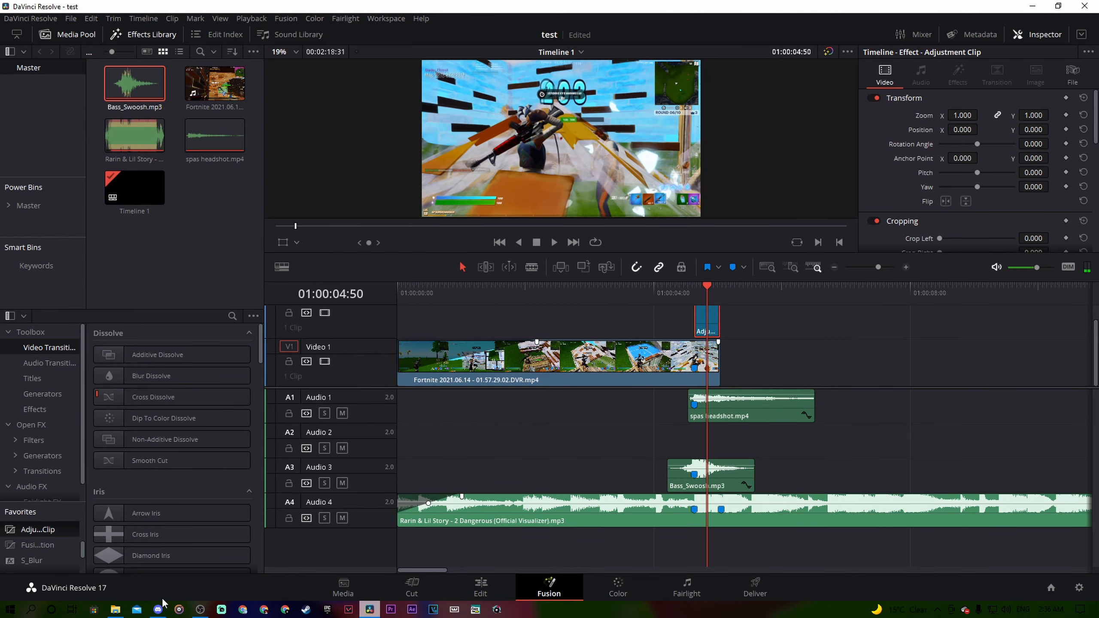
left_click(115, 610)
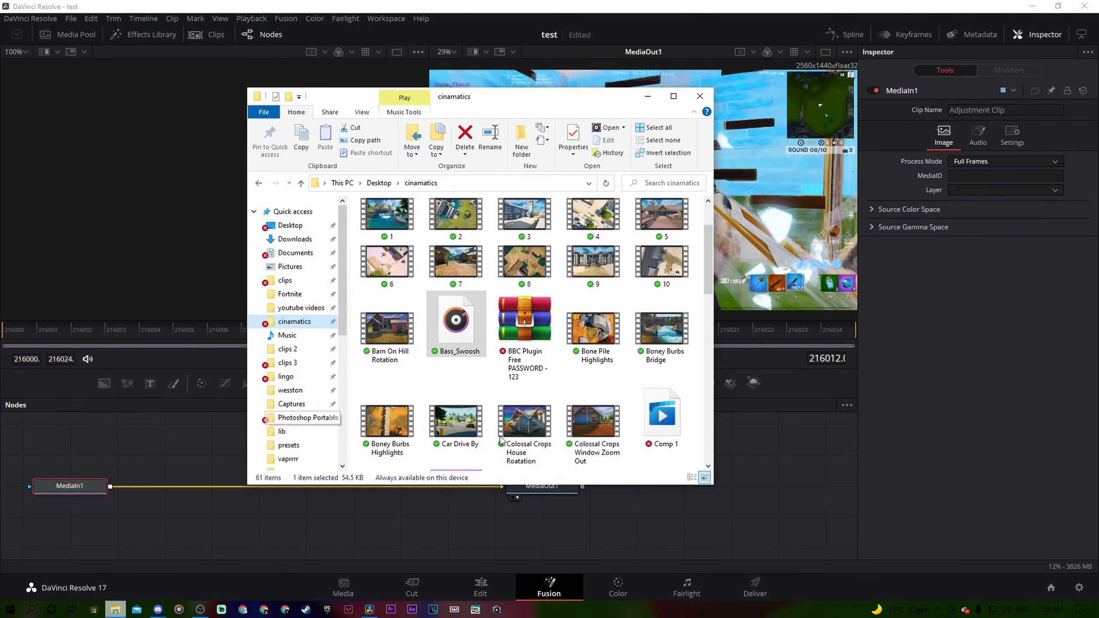
scroll(559, 411, "down", 10)
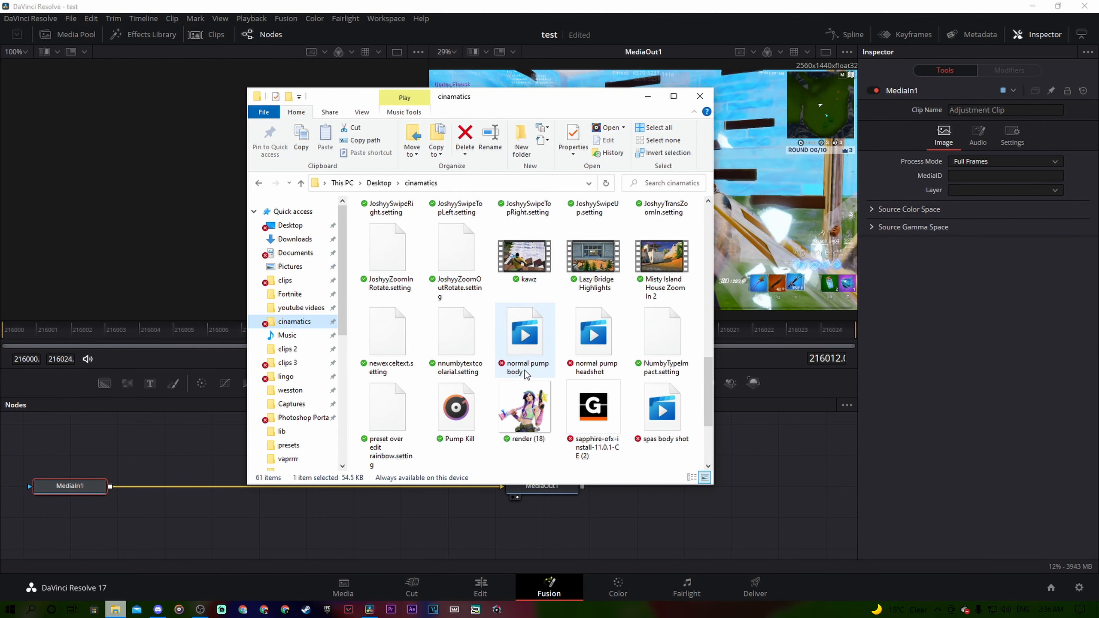
scroll(533, 377, "down", 3)
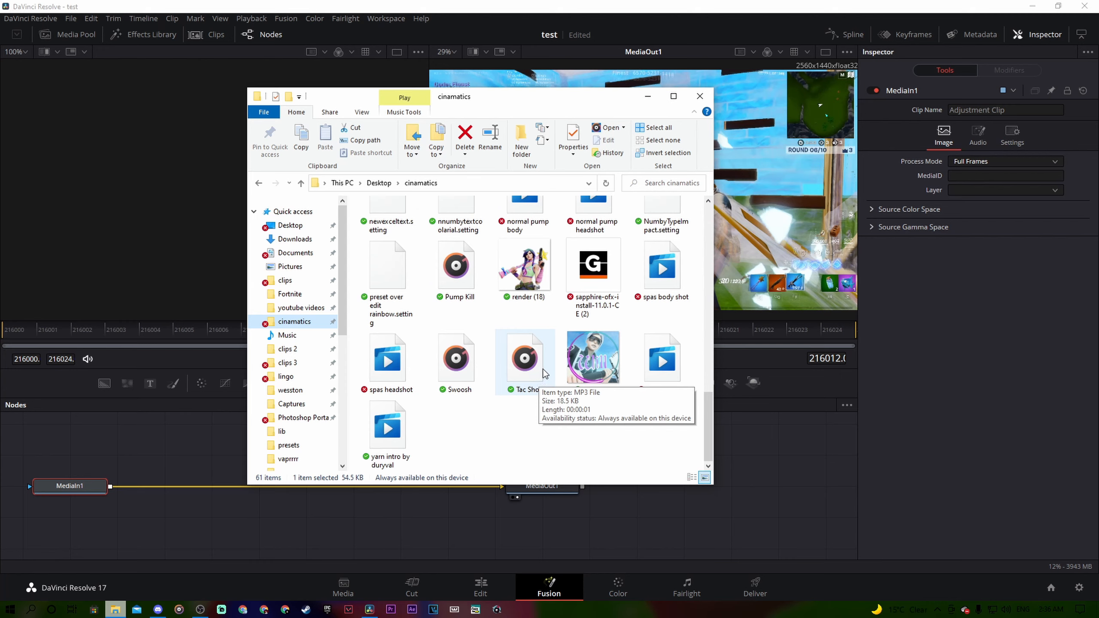
left_click(657, 225)
scroll(658, 236, "up", 1)
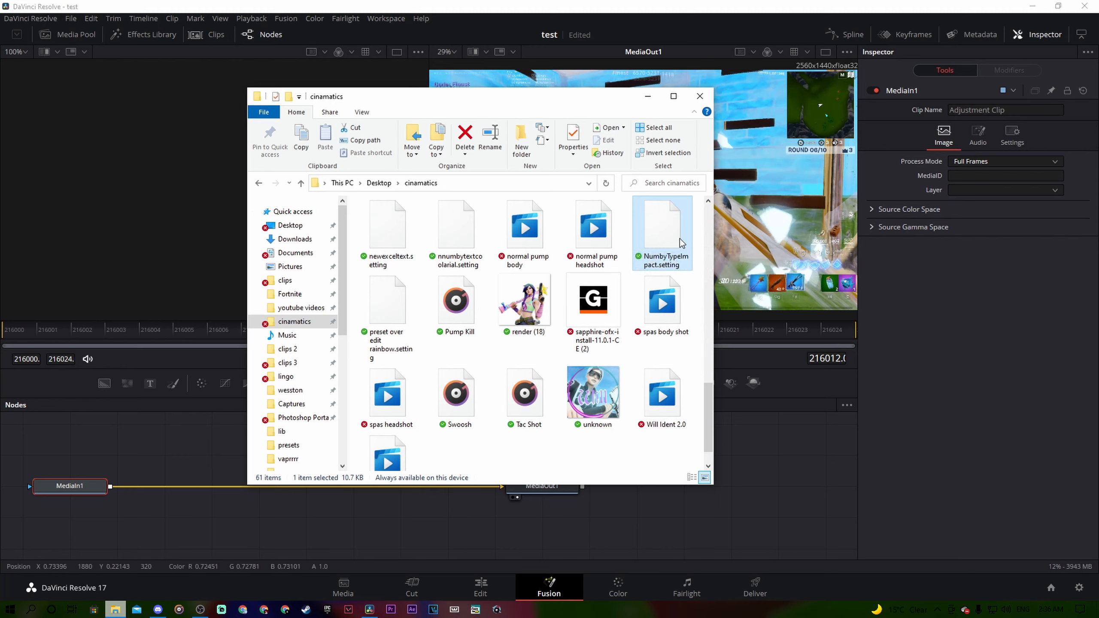
left_click_drag(682, 242, 171, 523)
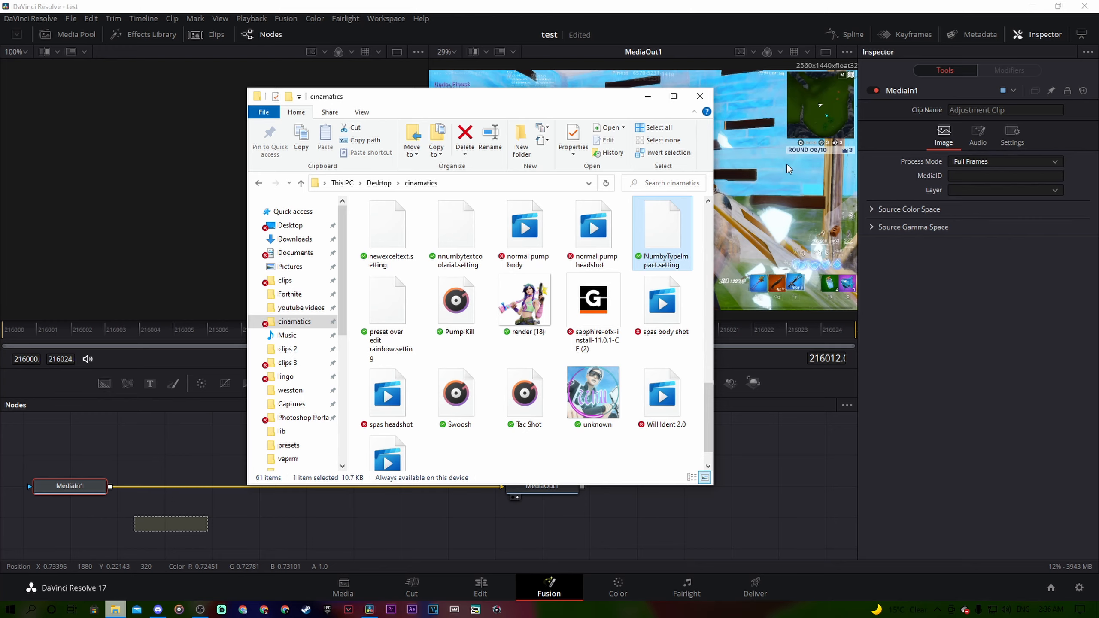
left_click(647, 97)
- Place the preset nodes between MediaIn1 and MediaOut1, connecting MediaIn1 to S_Shake1 and S_Glint1 to MediaOut1
left_click_drag(174, 523, 414, 514)
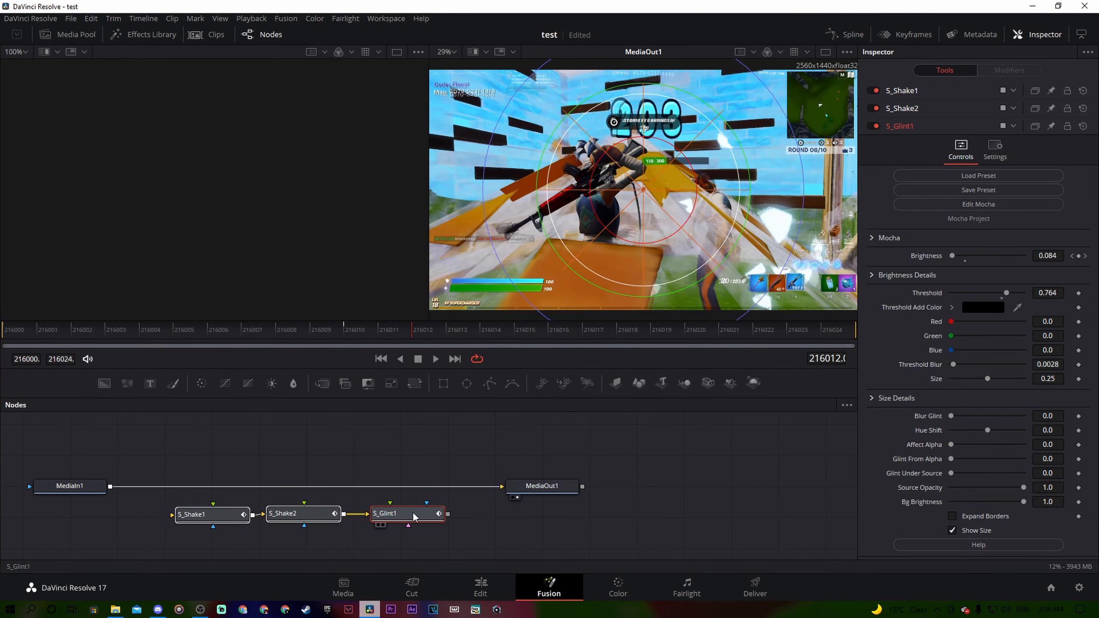
left_click_drag(487, 486, 177, 520)
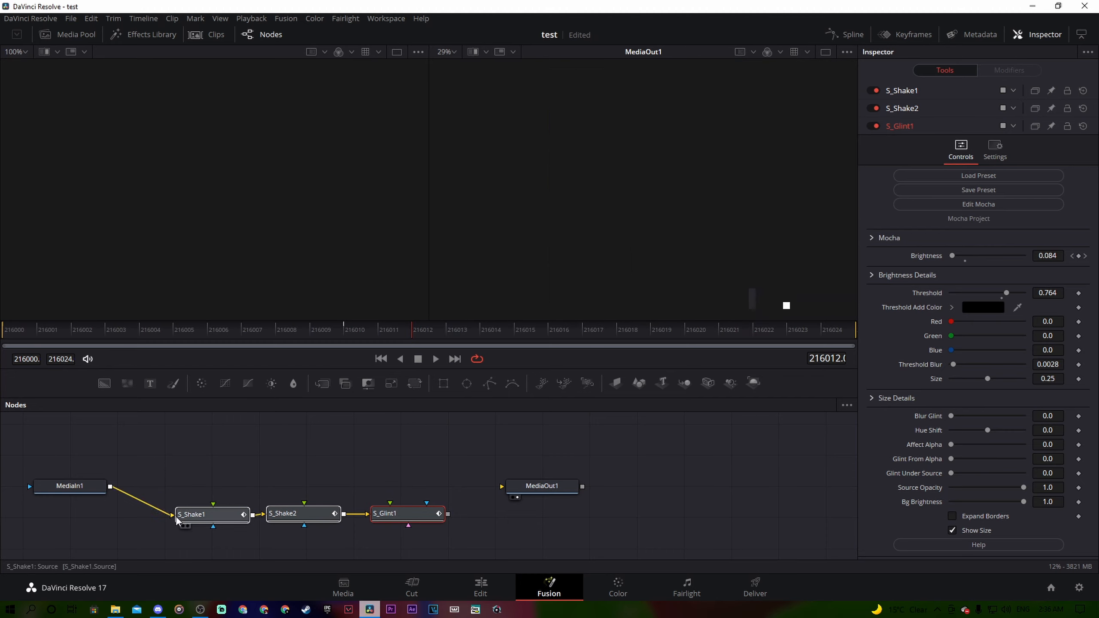
left_click_drag(449, 514, 504, 486)
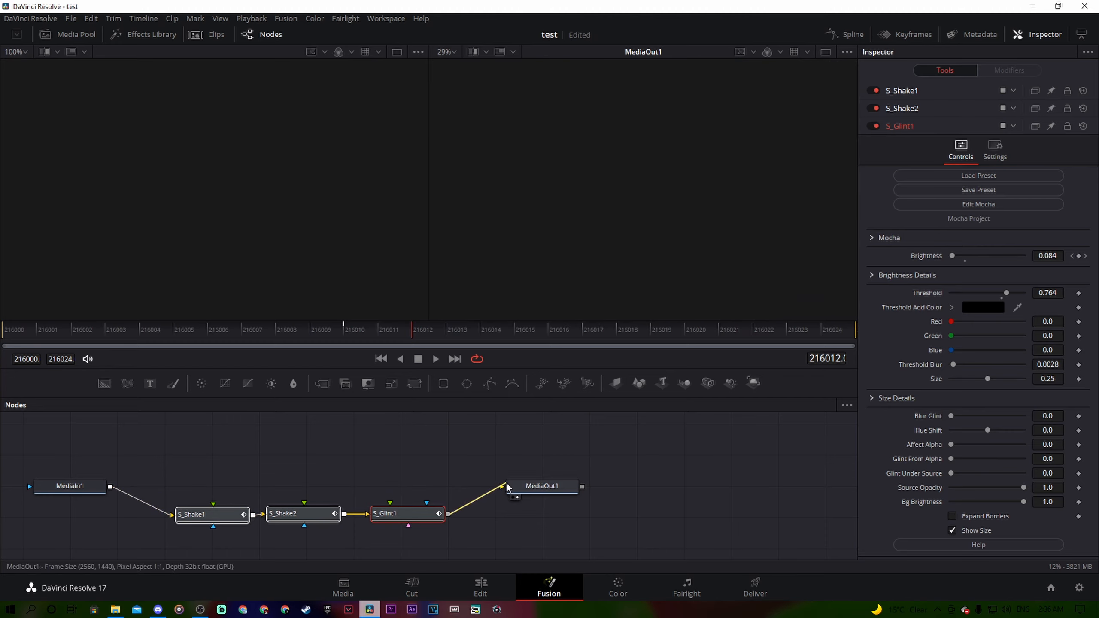
- Return to the Edit page and play the timeline several times through the adjustment clip to review the impact effect
left_click(488, 587)
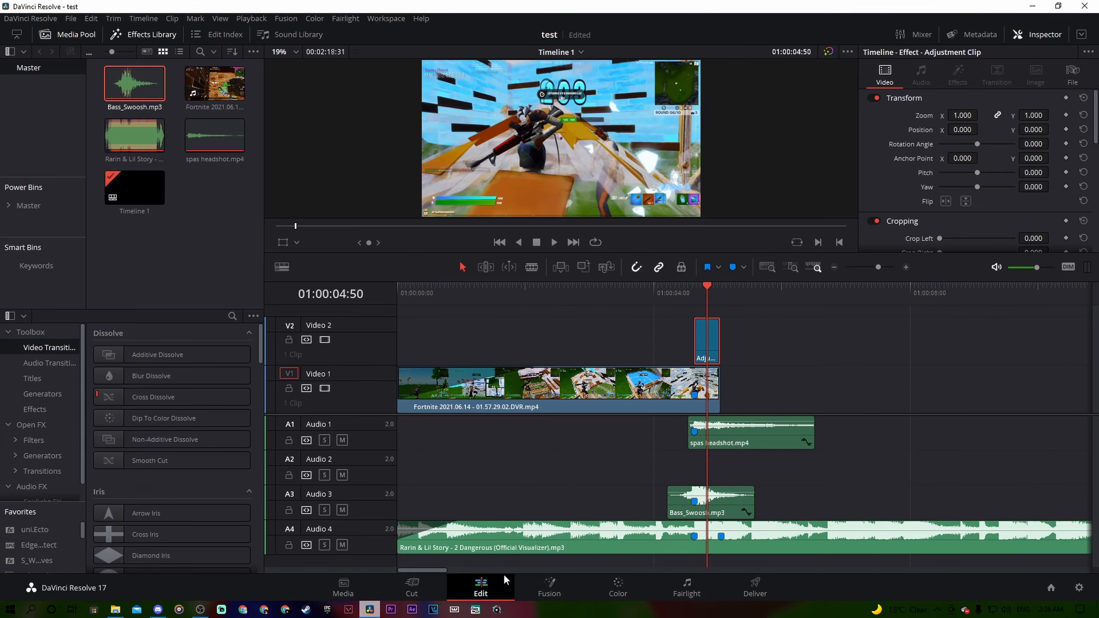
left_click(551, 298)
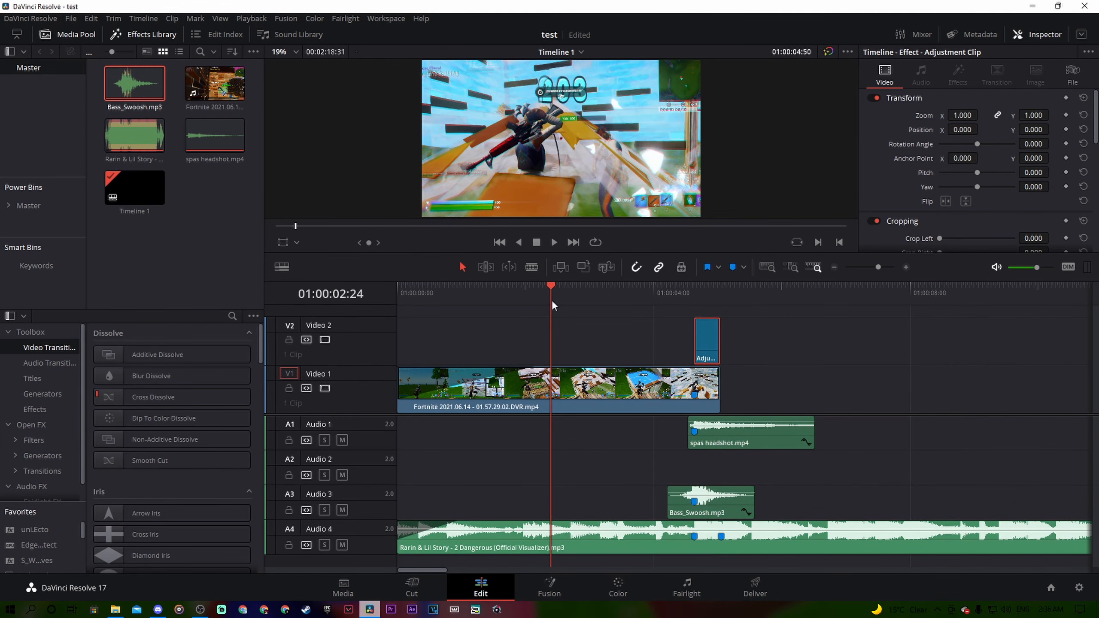
left_click(693, 299)
key("space")
left_click_drag(712, 306, 652, 316)
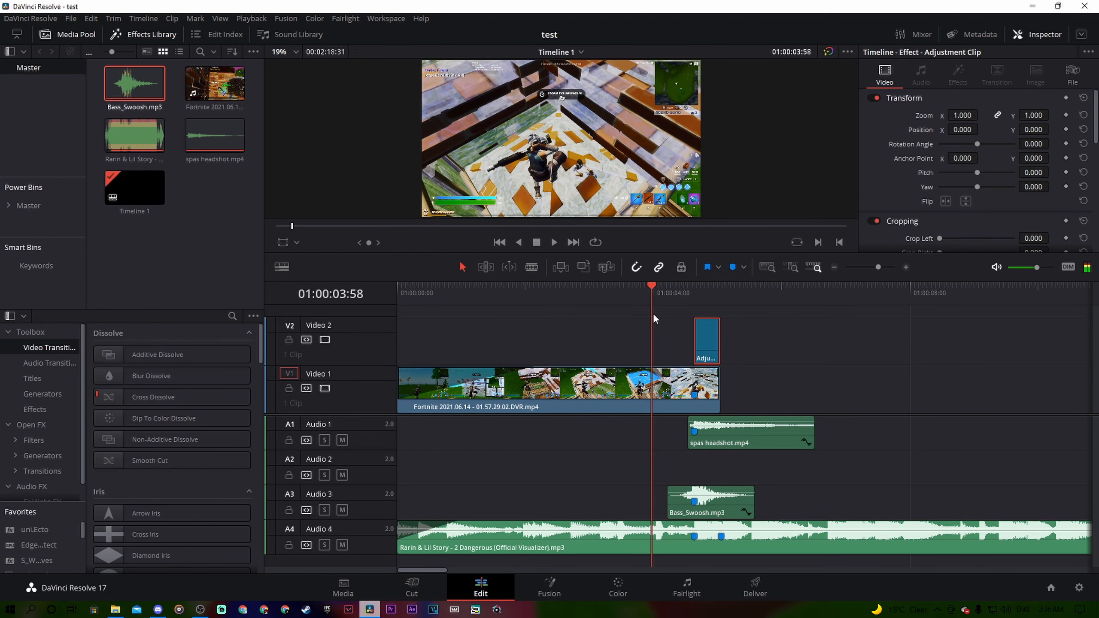
key("space")
left_click(520, 293)
key("space")
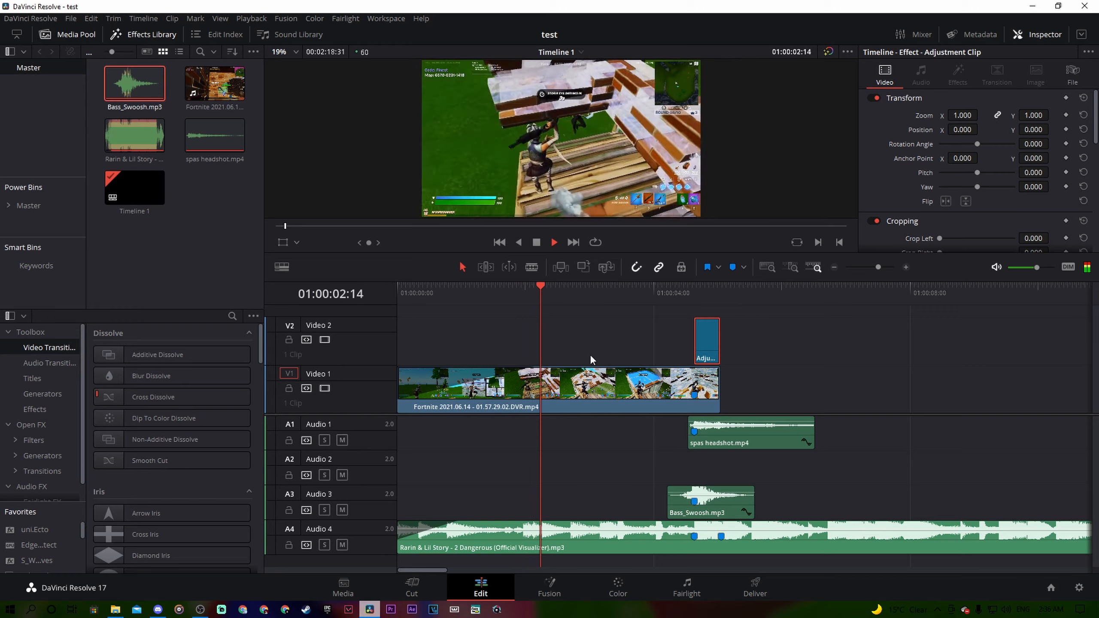
key("space")
left_click(620, 363)
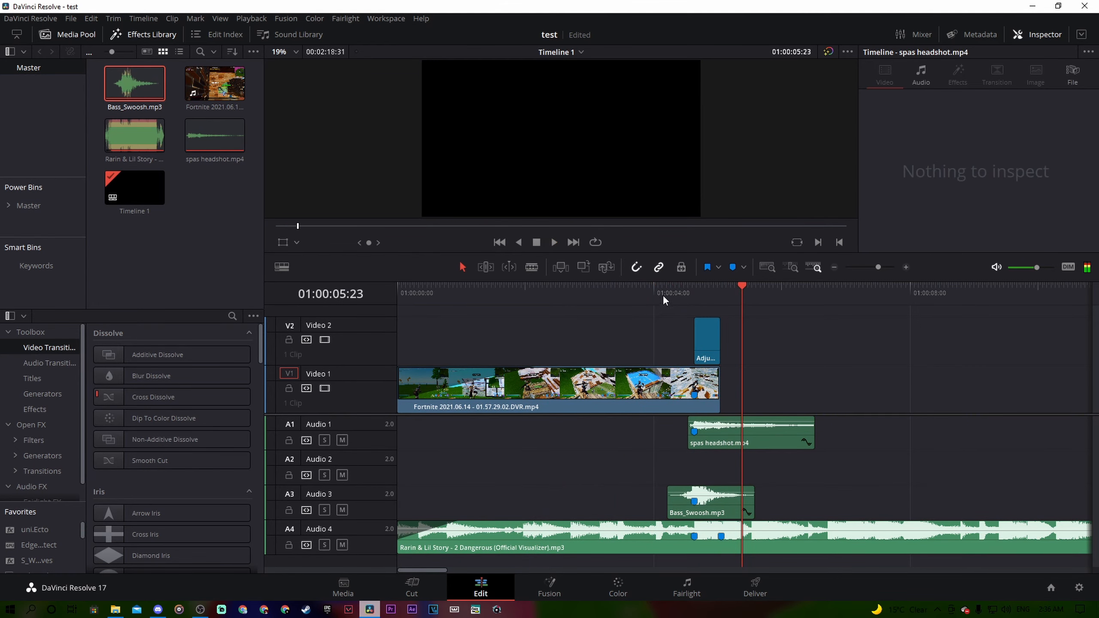
left_click_drag(658, 286, 633, 322)
left_click(465, 293)
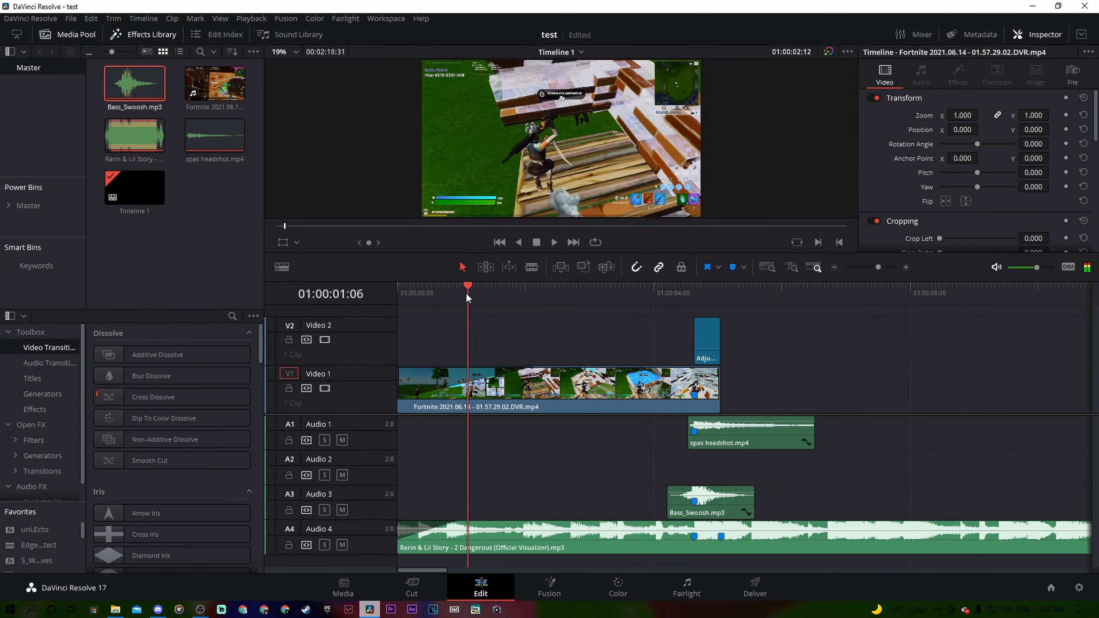
key("space")
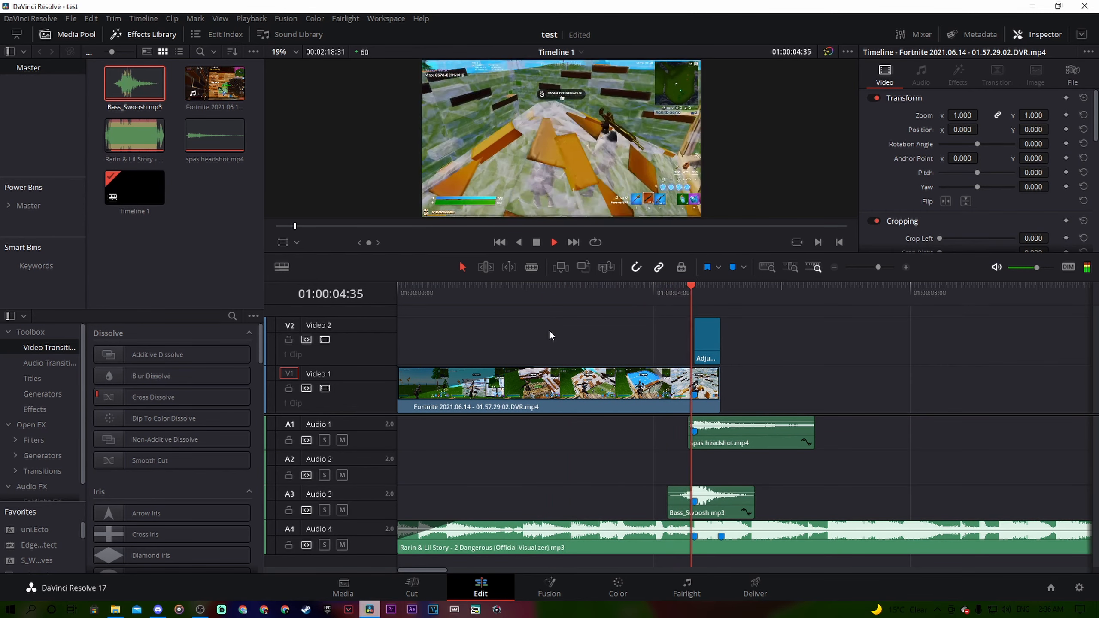
key("space")
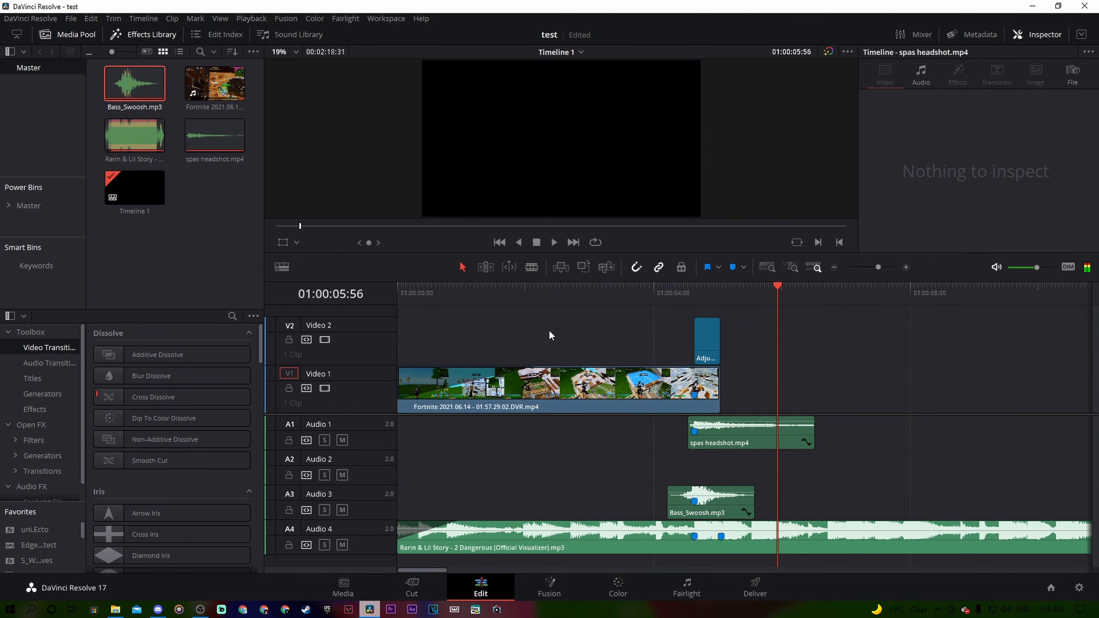
- Scrub back through the gameplay clip and stop at the first beat marker, 01:00:04:38, to inspect where the effect starts
mouse_move(748, 295)
left_mouse_down()
mouse_move(703, 303)
mouse_move(709, 314)
mouse_move(675, 325)
mouse_move(640, 326)
mouse_move(700, 297)
mouse_move(491, 355)
left_mouse_up()
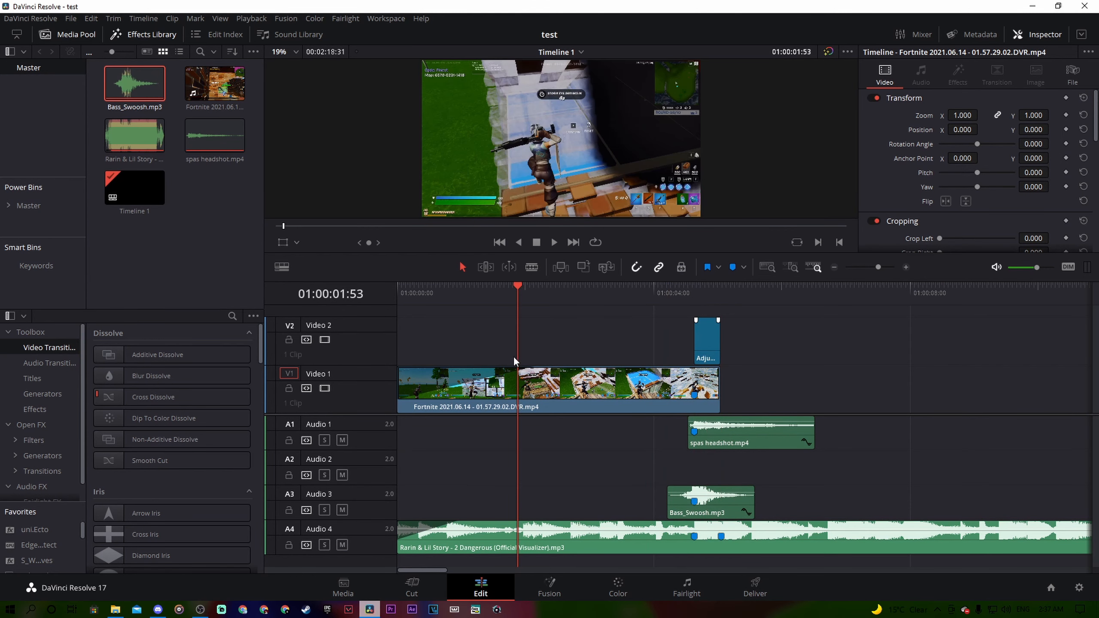
left_click_drag(522, 288, 694, 307)
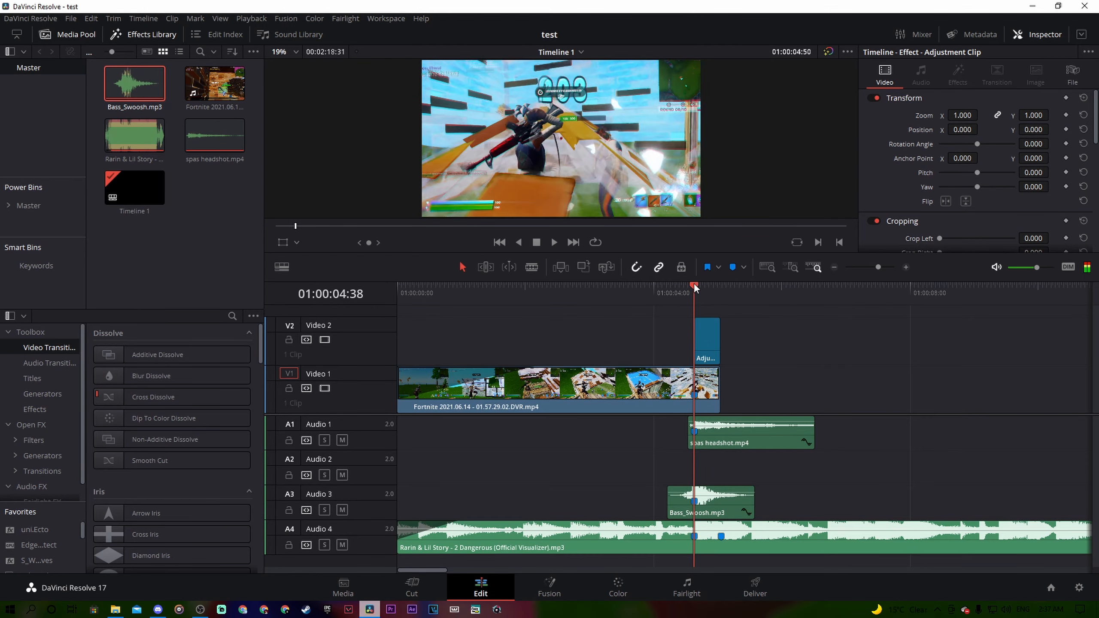
mouse_move(694, 282)
left_mouse_down()
mouse_move(763, 286)
mouse_move(695, 289)
left_mouse_up()
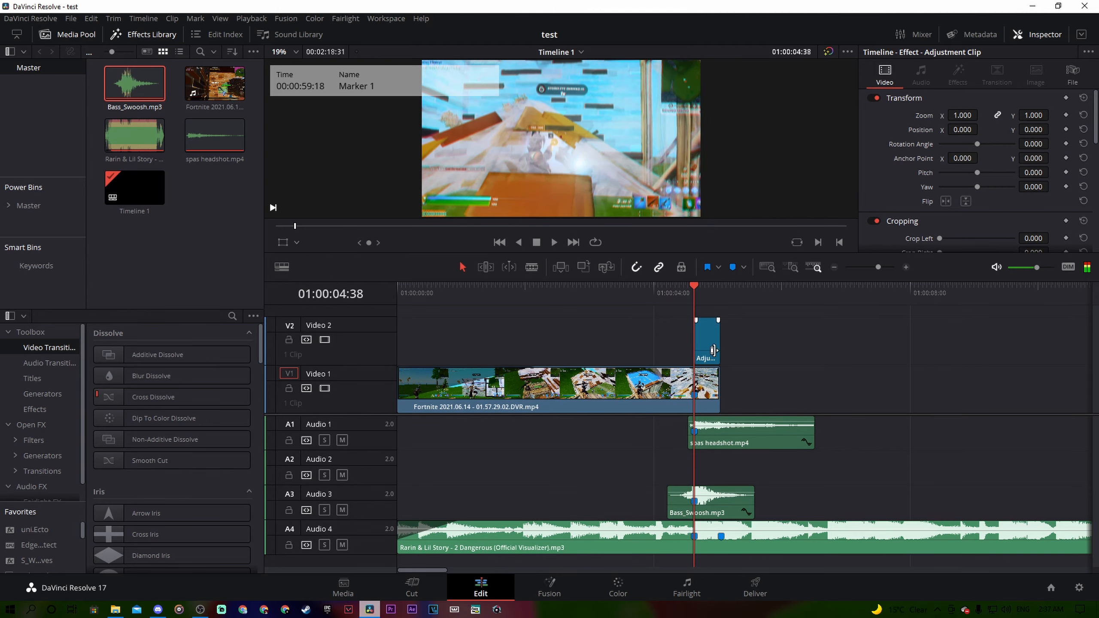
- Add Comp 1.avi from the cinamatics folder to Video 2 above the gameplay clip, starting at 01:00:00:47
left_click_drag(700, 298, 482, 321)
left_click(115, 610)
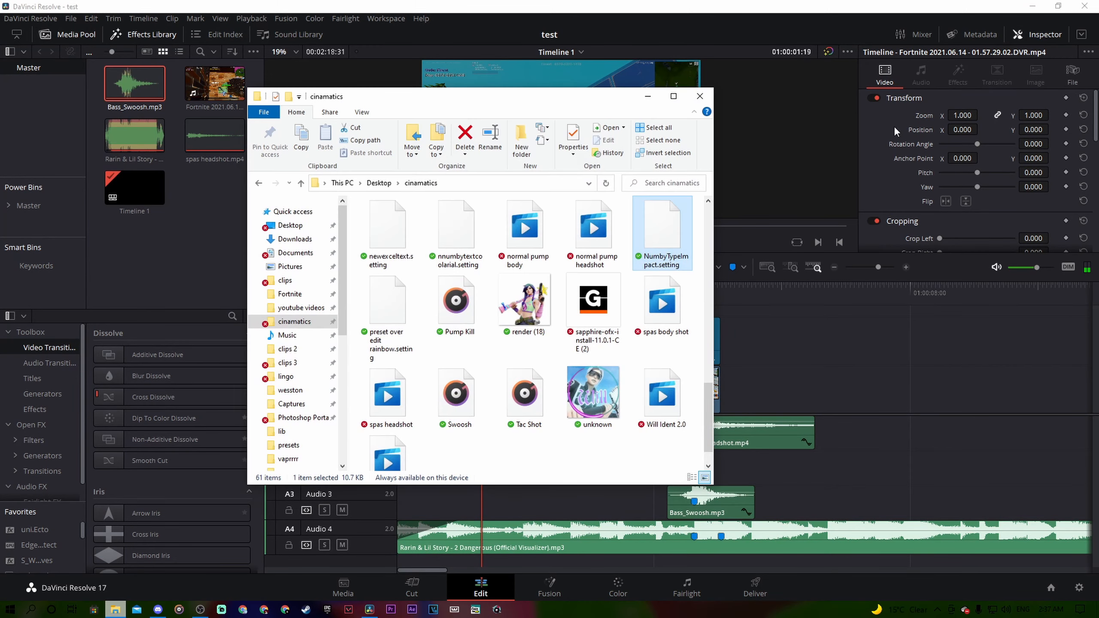
left_click_drag(662, 320, 512, 351)
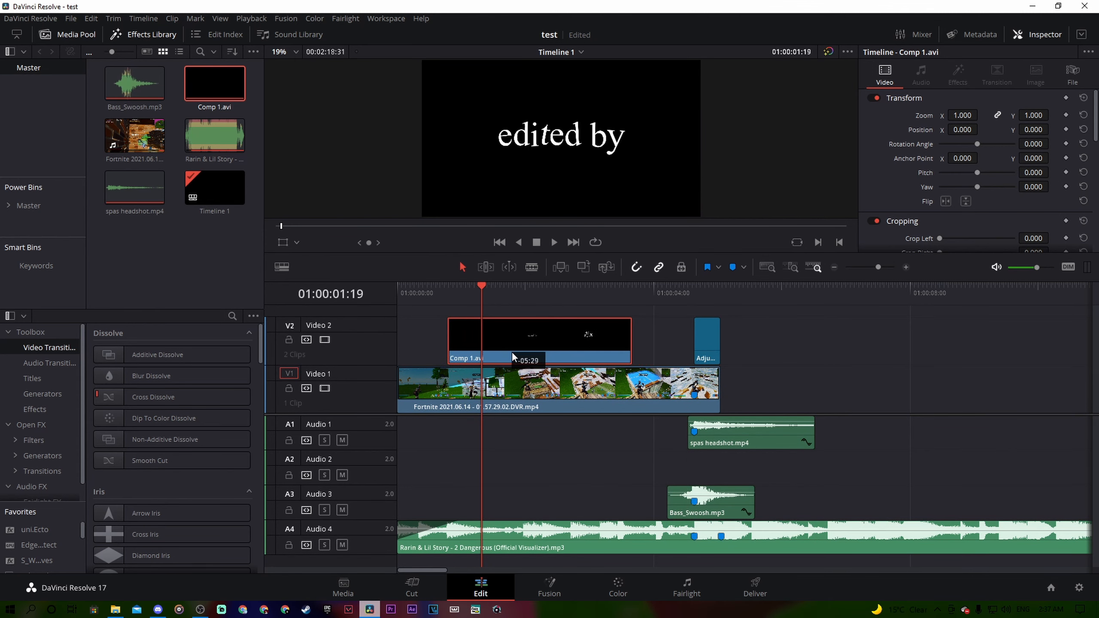
left_click(471, 292)
left_click(447, 294)
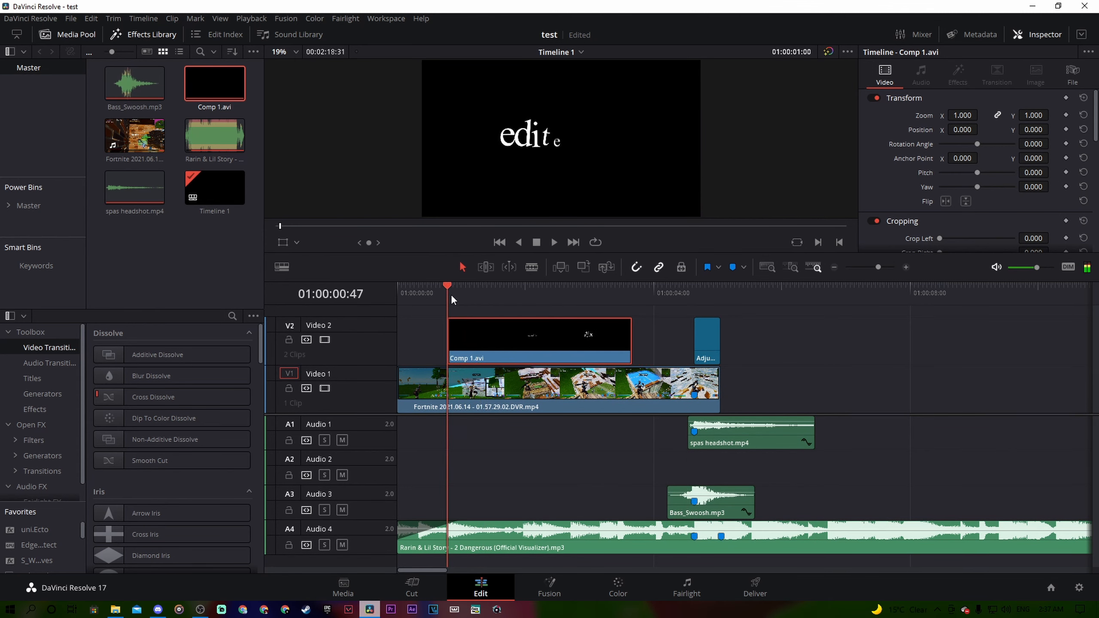
left_click(434, 296)
left_click(447, 295)
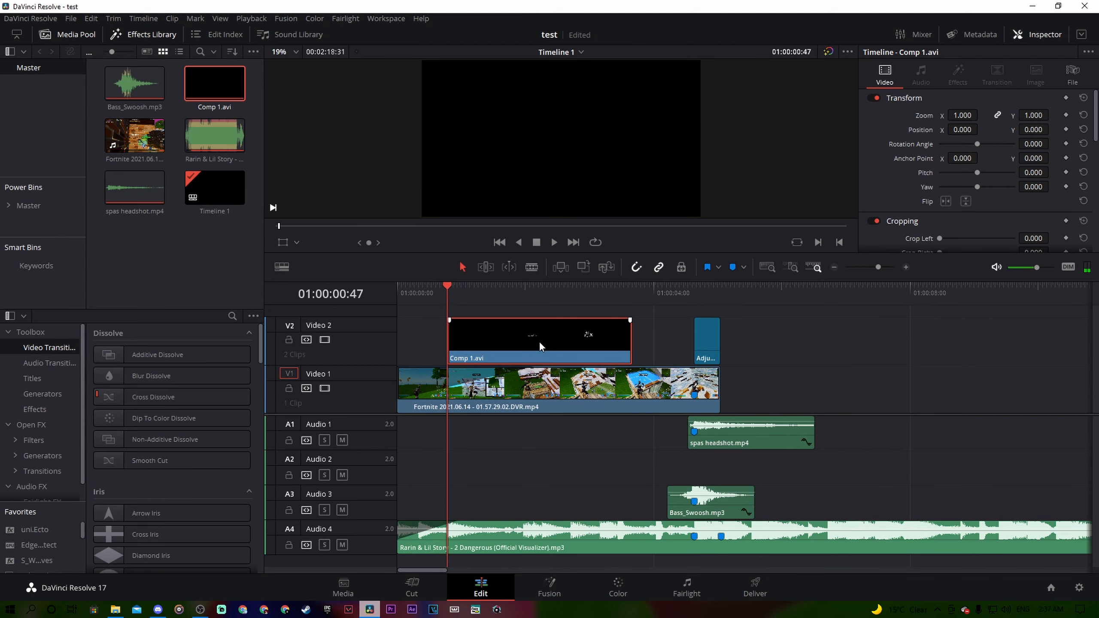
- Preview the Comp 1.avi title at 01:00:02:01 and set its composite mode to Add
left_click_drag(457, 296, 527, 314)
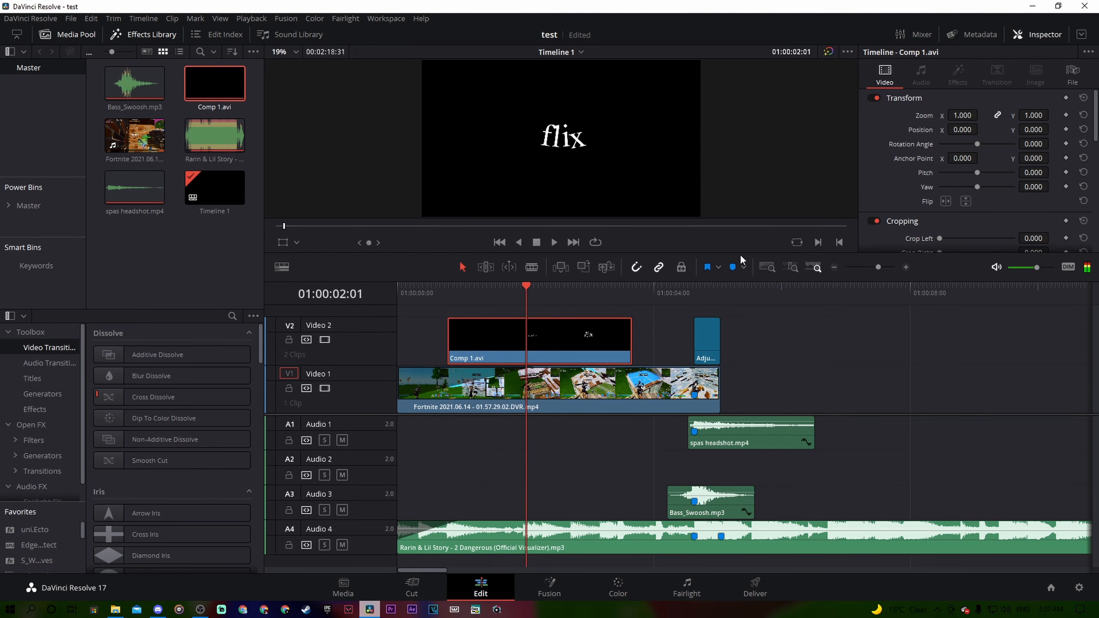
scroll(931, 112, "down", 5)
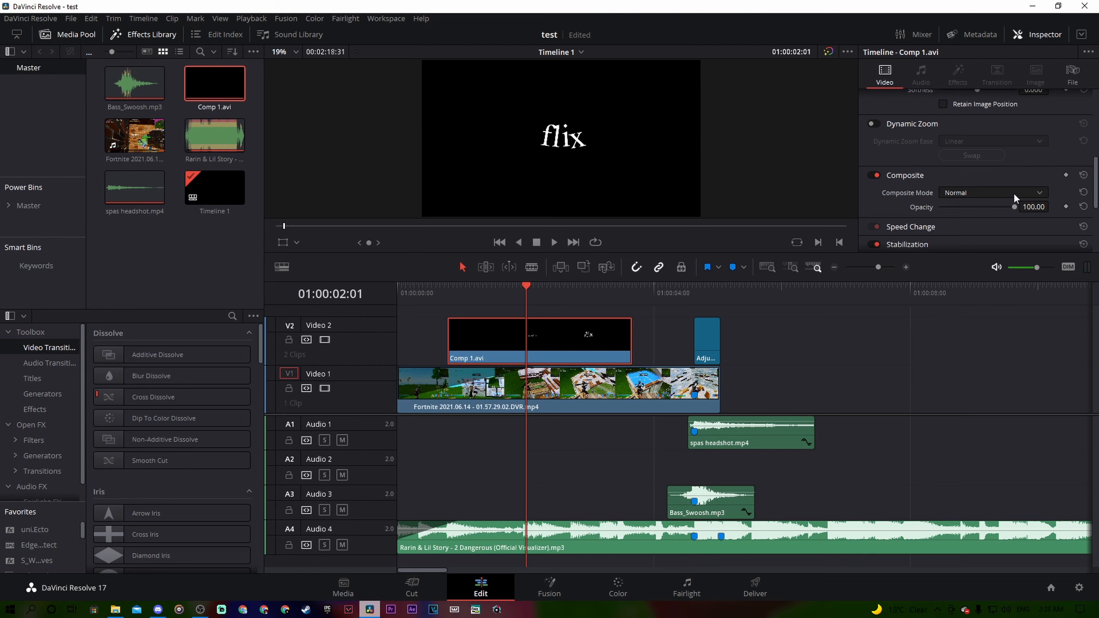
left_click(1013, 195)
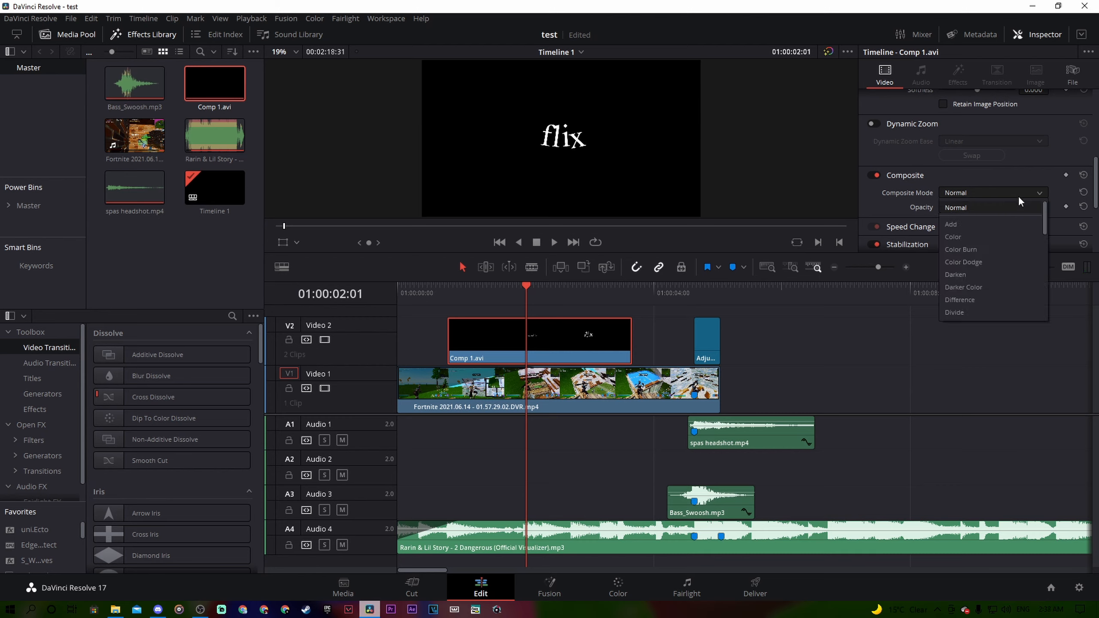
left_click(983, 224)
- Play the edit from the start to check the title overlay and impact effect, stopping back at the first beat marker
left_click_drag(522, 301, 375, 301)
key("space")
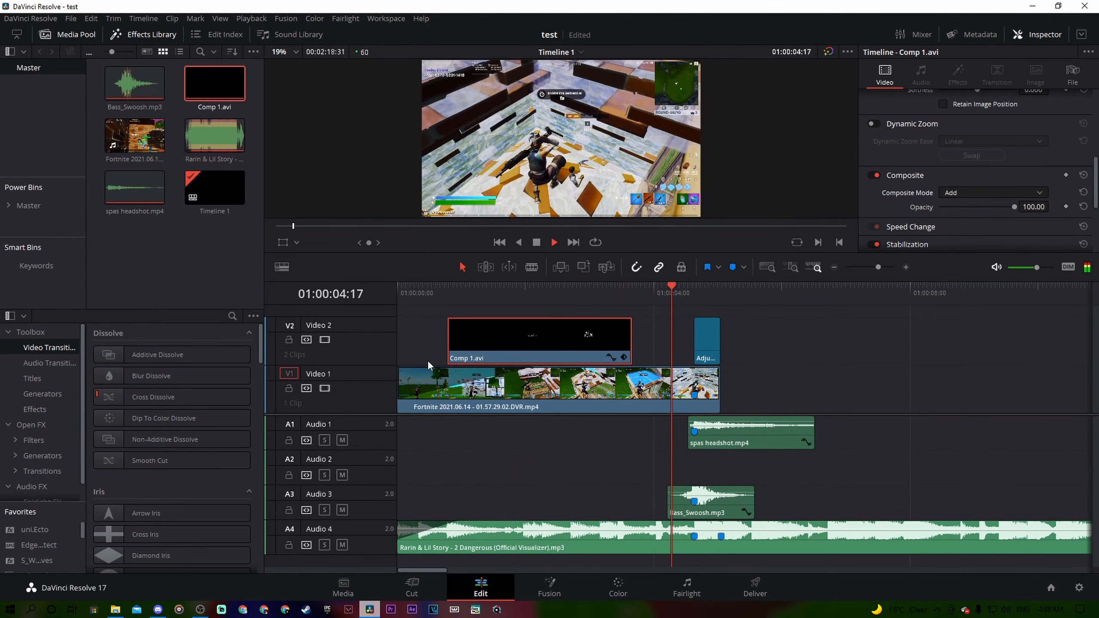
key("space")
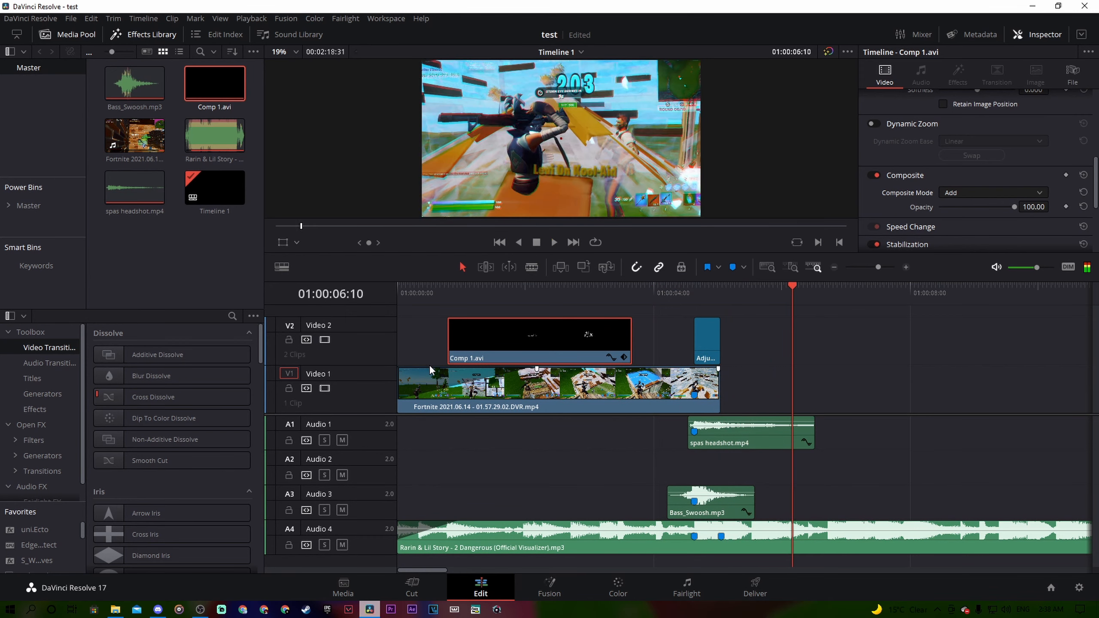
mouse_move(798, 317)
left_mouse_down()
mouse_move(760, 320)
mouse_move(775, 310)
mouse_move(689, 290)
mouse_move(702, 290)
left_mouse_up()
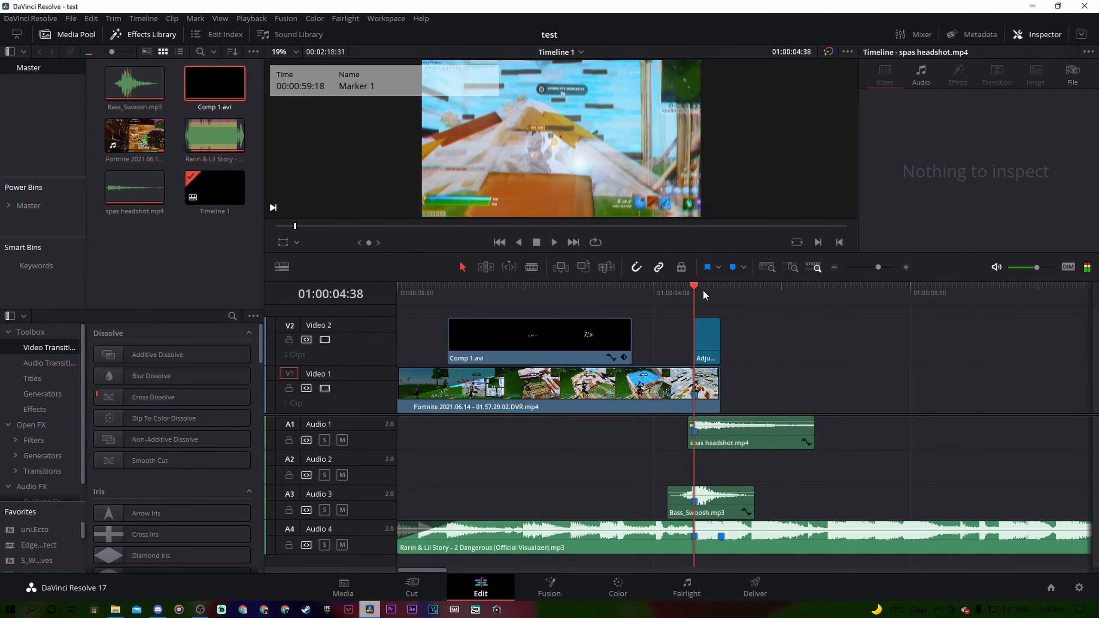
- Shift the Comp 1.avi title slightly earlier on Video 2 and keep the playhead at the first beat marker
left_click_drag(596, 341, 579, 342)
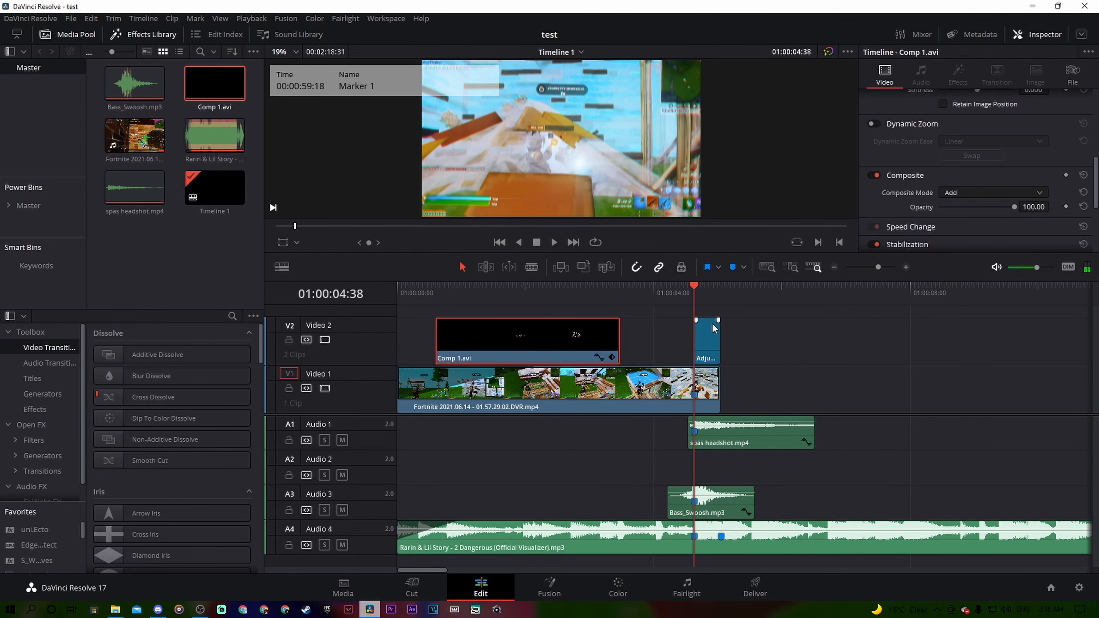
left_click(688, 295)
left_click(694, 306)
- Split the Fortnite 2021.06.14 gameplay clip on Video 1 at the first beat marker, 01:00:04:38
right_click(653, 397)
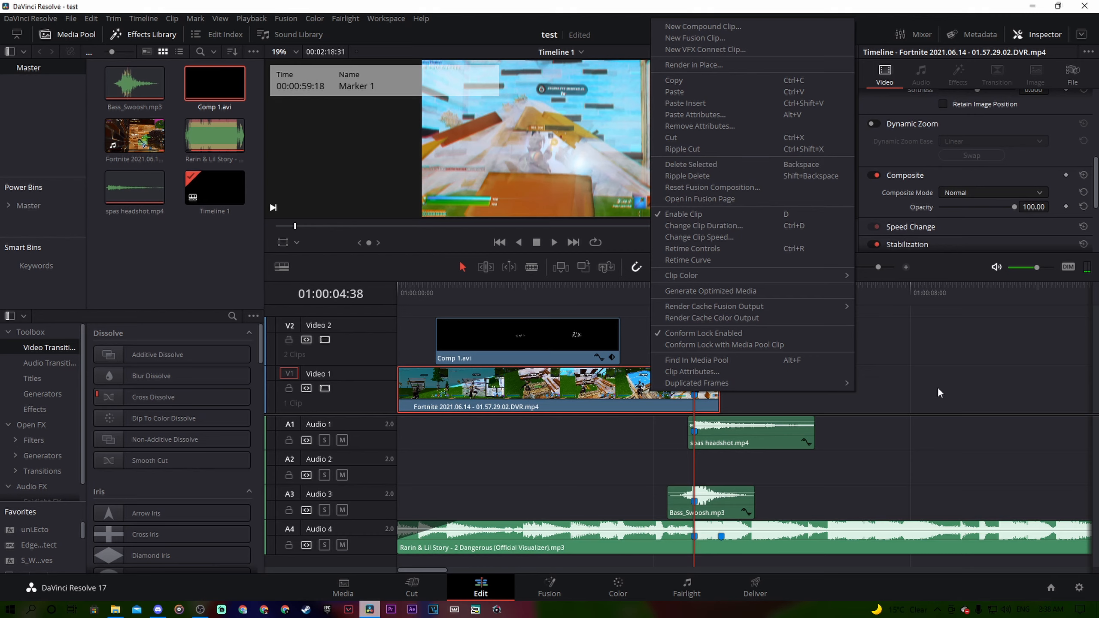
left_click(909, 359)
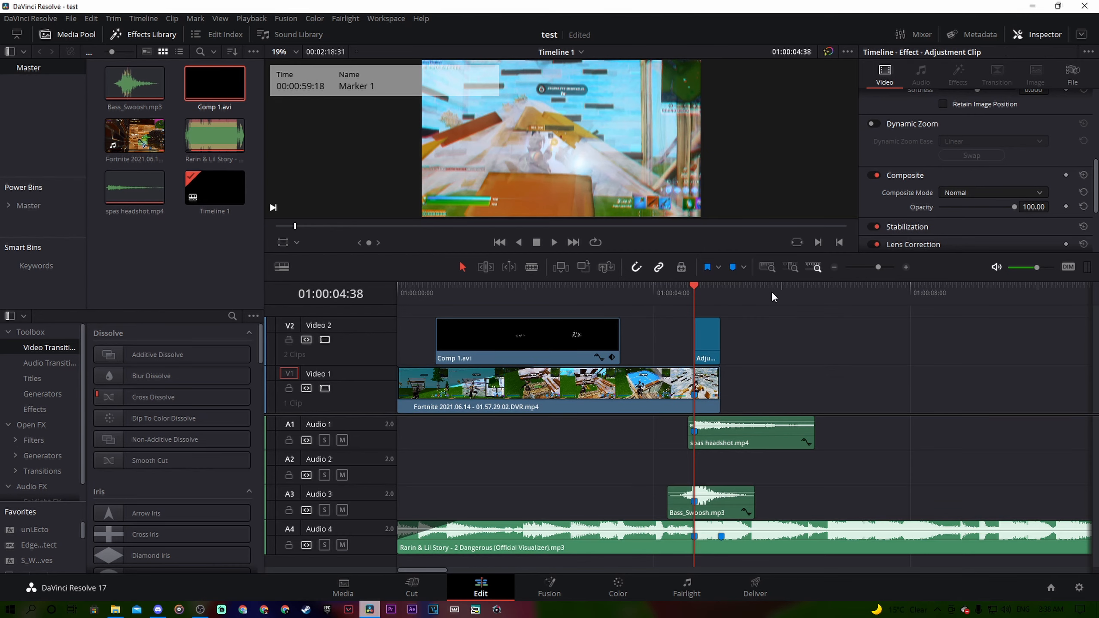
mouse_move(687, 287)
left_mouse_down()
mouse_move(722, 296)
mouse_move(691, 308)
mouse_move(704, 314)
mouse_move(672, 298)
mouse_move(699, 294)
left_mouse_up()
left_click_drag(695, 294, 692, 292)
left_click(675, 387)
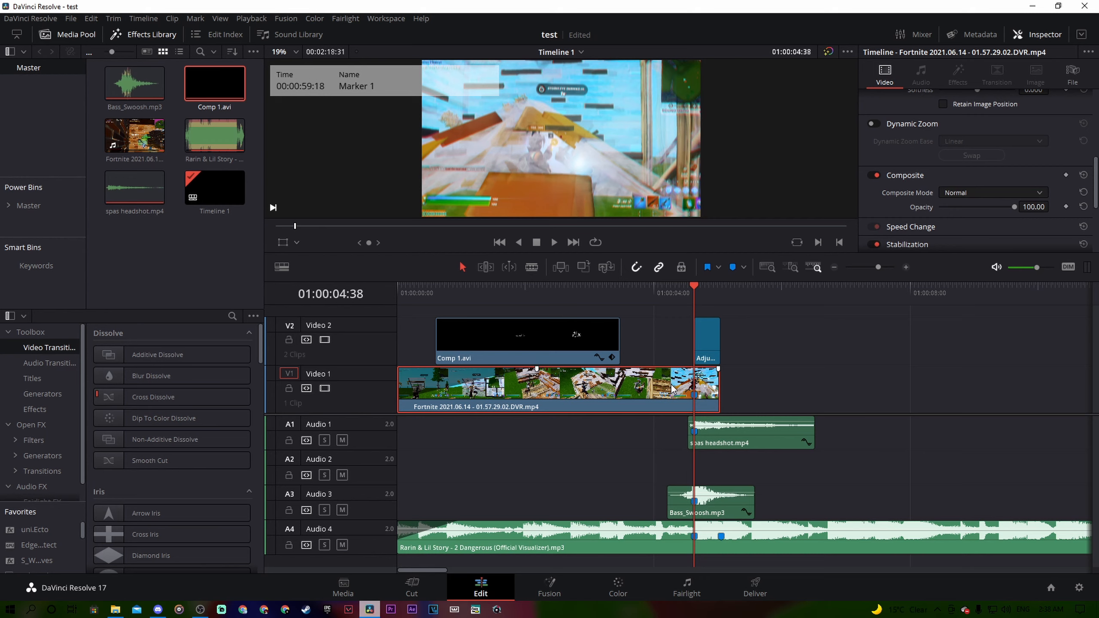
key("ctrl+b")
left_click(816, 346)
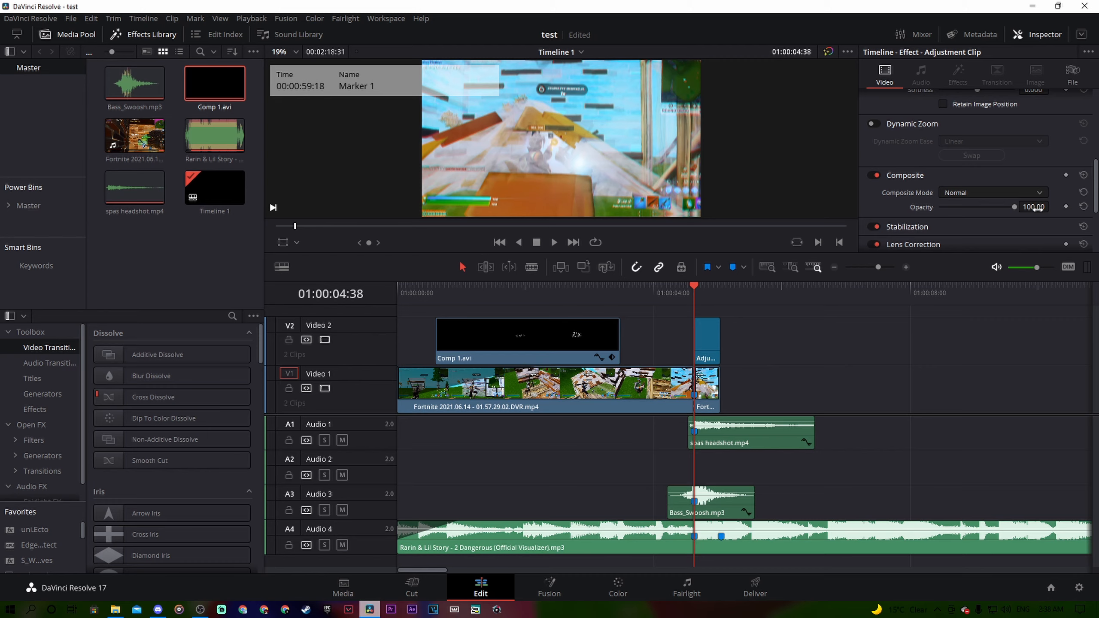
- Keyframe the first gameplay segment's opacity from 100 at 01:00:04:12 to 0 at 01:00:04:37
mouse_move(696, 296)
left_mouse_down()
mouse_move(645, 291)
mouse_move(666, 288)
left_mouse_up()
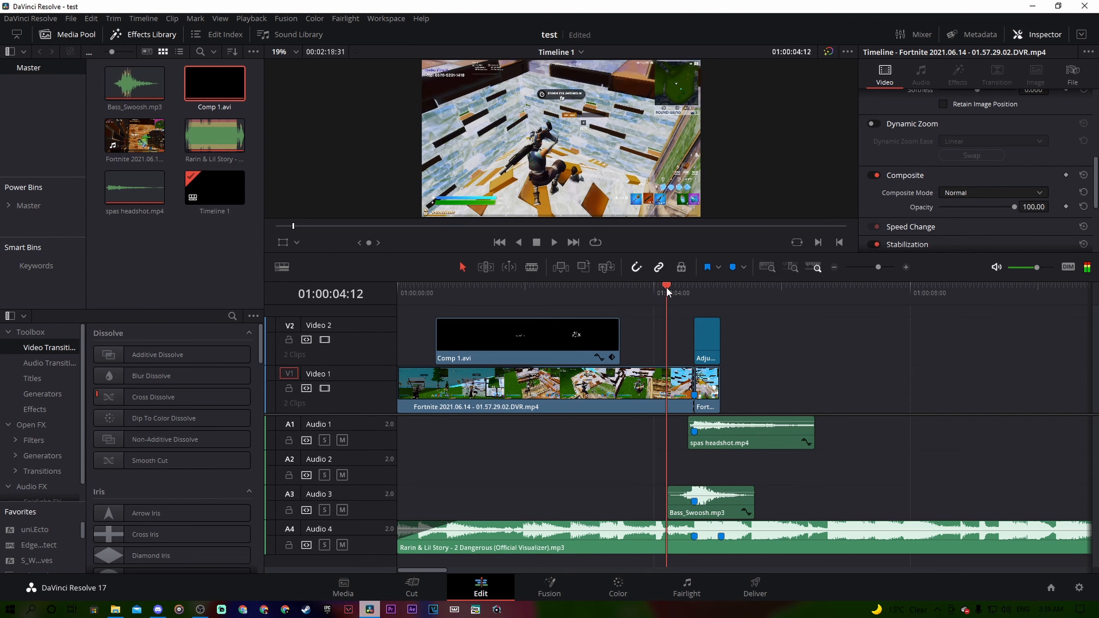
left_click(1065, 207)
left_click_drag(664, 293, 693, 292)
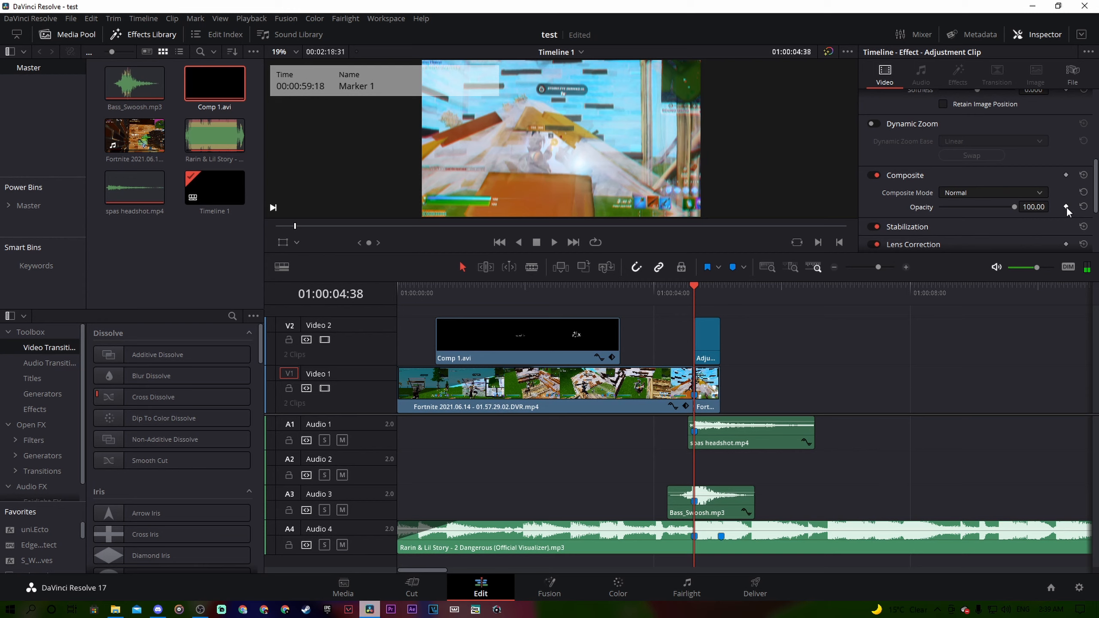
key("Left")
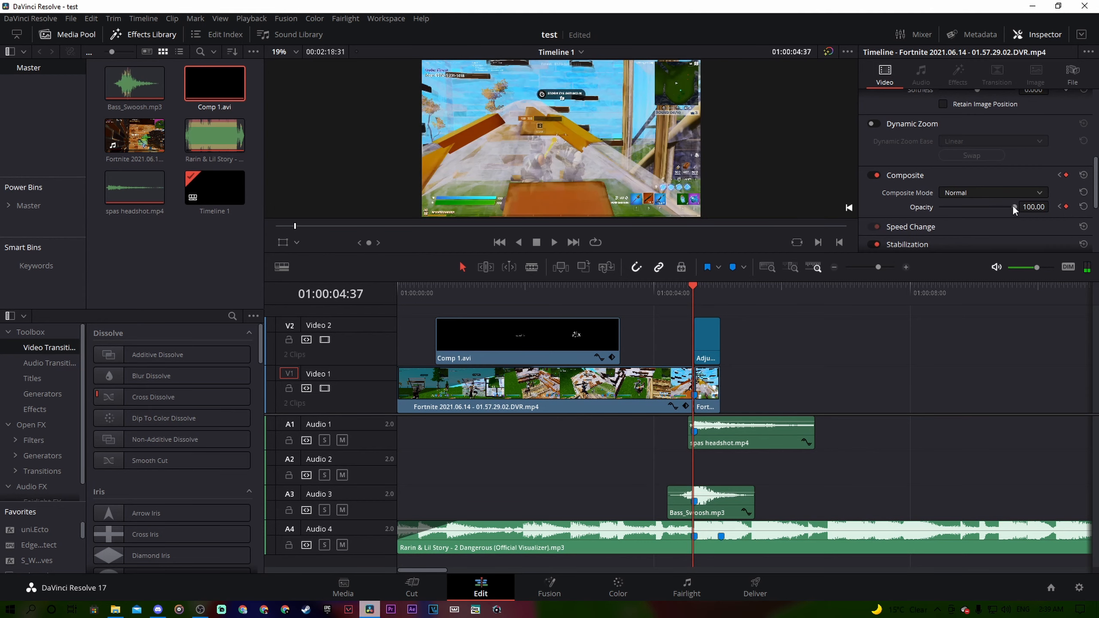
left_click_drag(1013, 206, 675, 281)
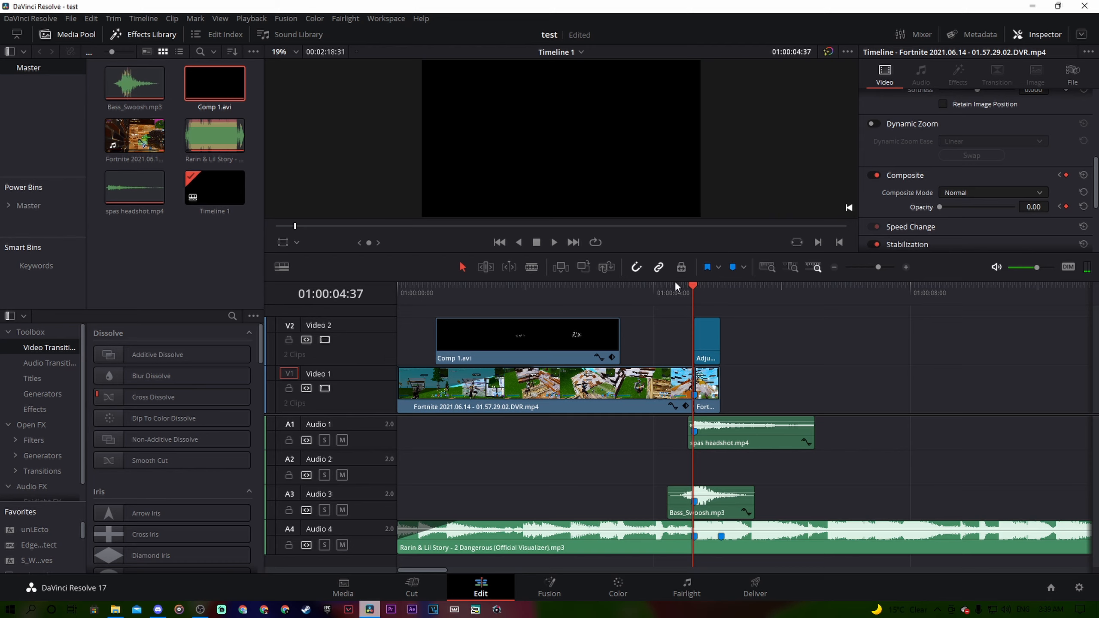
- Play the section around the first beat marker to check the gameplay clip's fade to black
left_click(636, 293)
key("space")
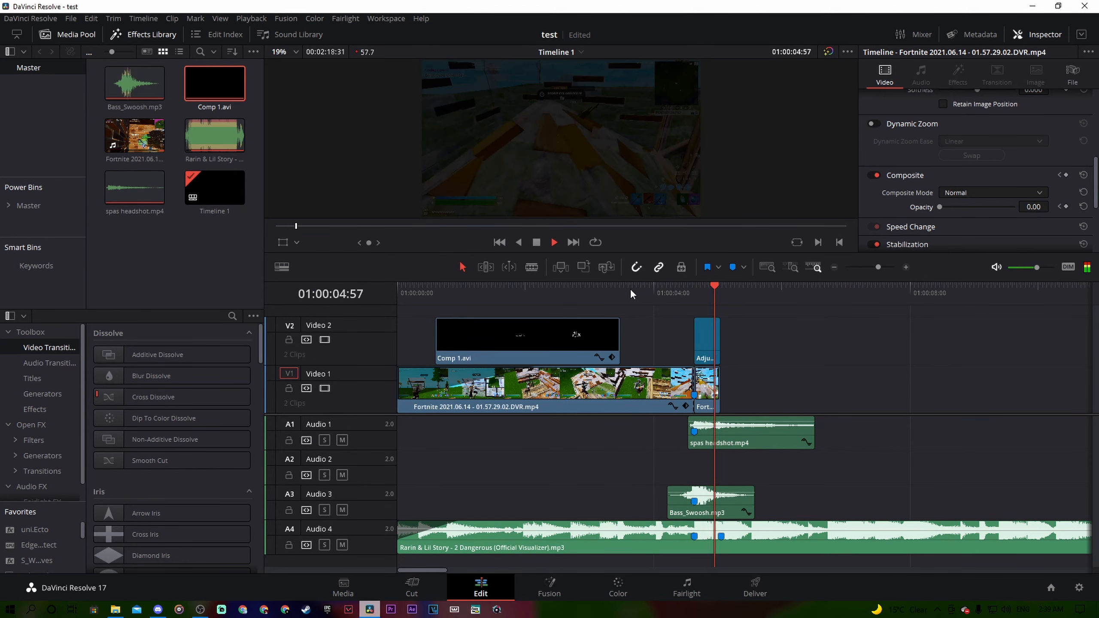
key("space")
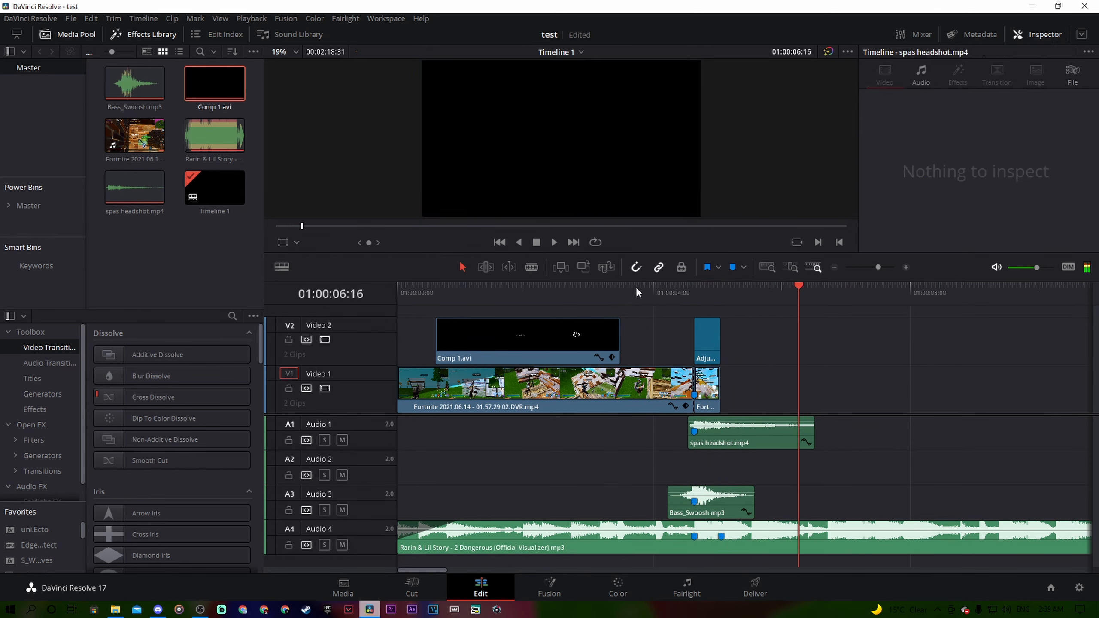
- Move the adjustment clip away from the cut, preview the fade without it, and return it to the first beat marker
left_click_drag(812, 286, 853, 338)
left_click(605, 305)
key("space")
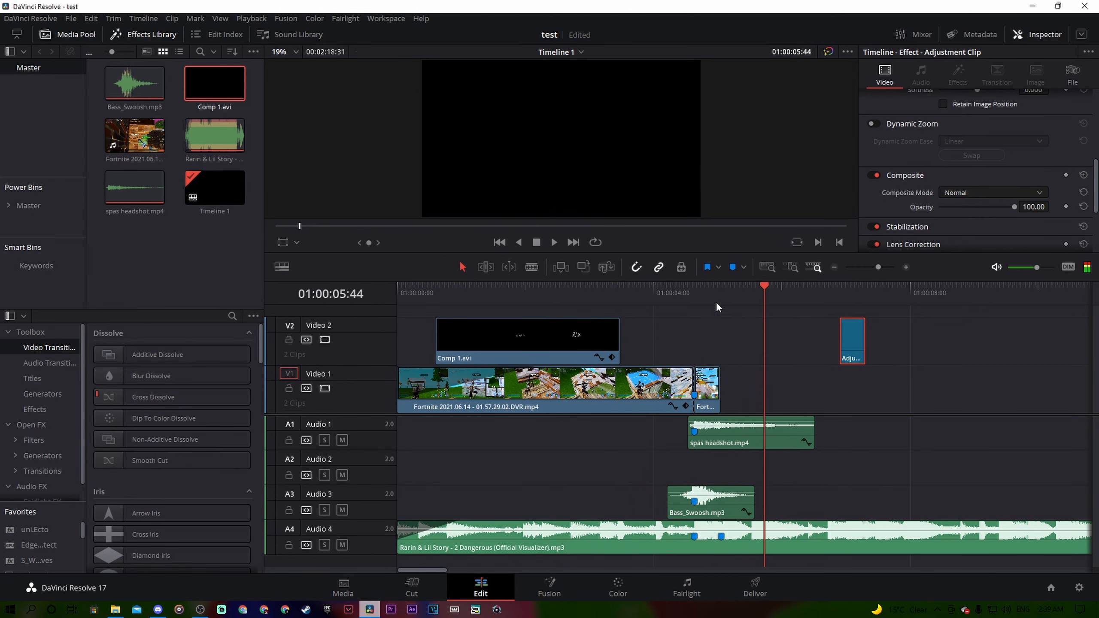
left_click(662, 307)
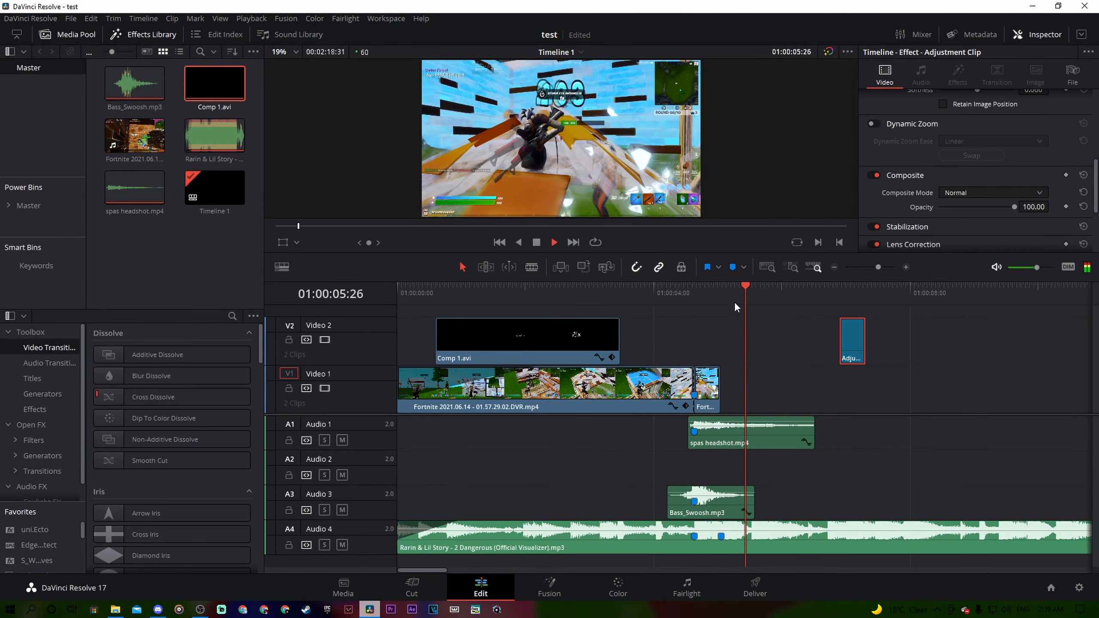
key("space")
mouse_move(748, 298)
left_mouse_down()
mouse_move(674, 299)
mouse_move(692, 302)
left_mouse_up()
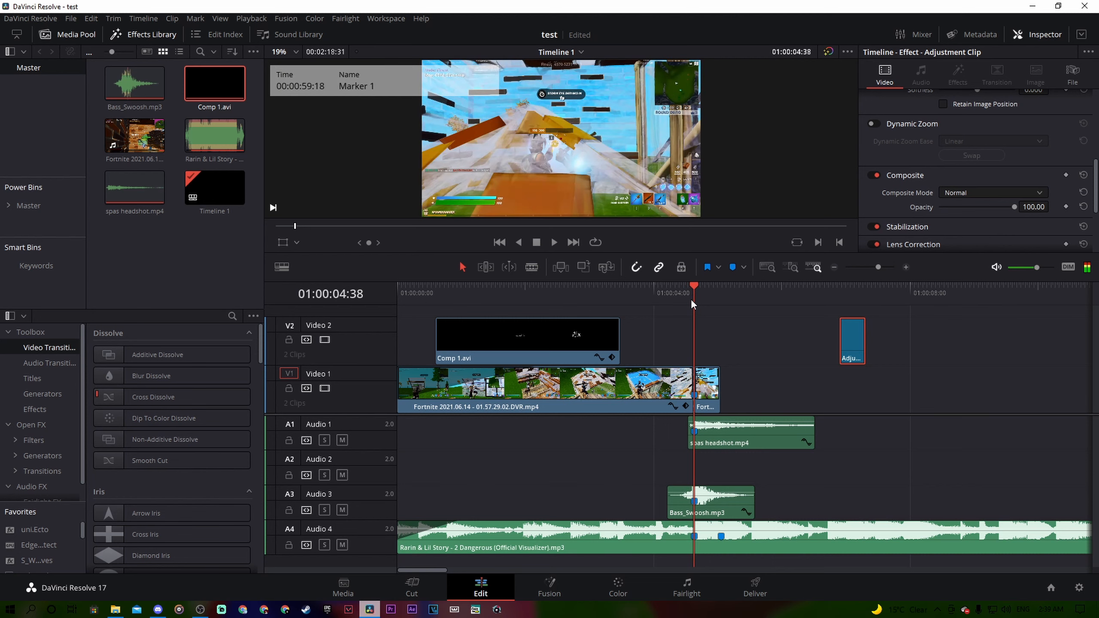
left_click_drag(851, 344, 713, 334)
- Park the playhead at 01:00:05:03 and preview the end of the Fortnite 2021.06.11 - 10.55.59.06.DVR recording from the Fortnite folder
left_click_drag(666, 291, 723, 304)
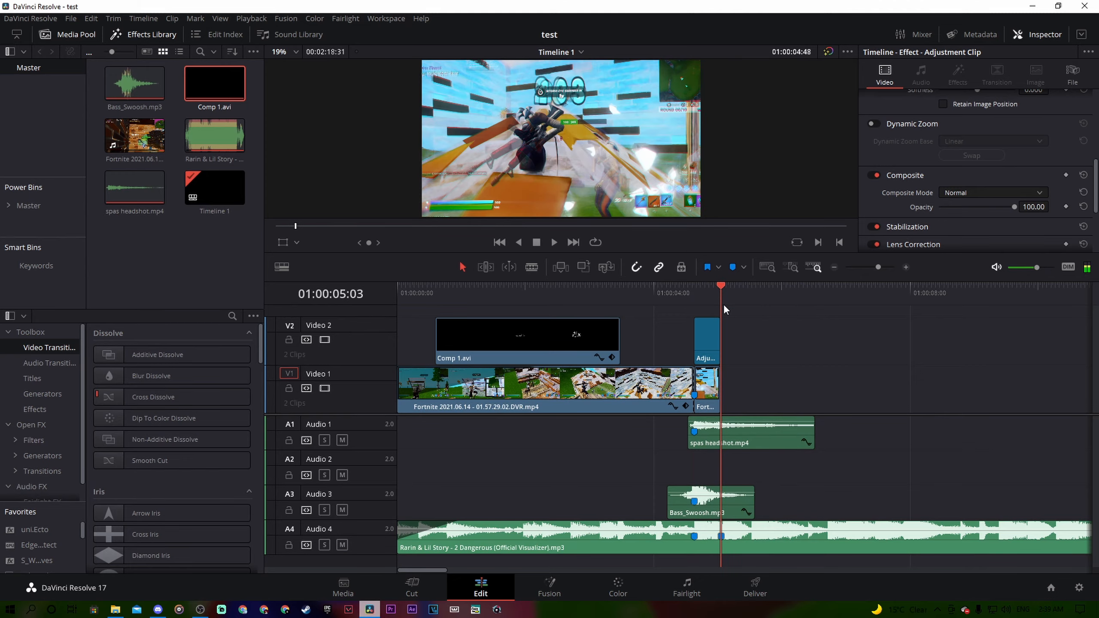
left_click(115, 610)
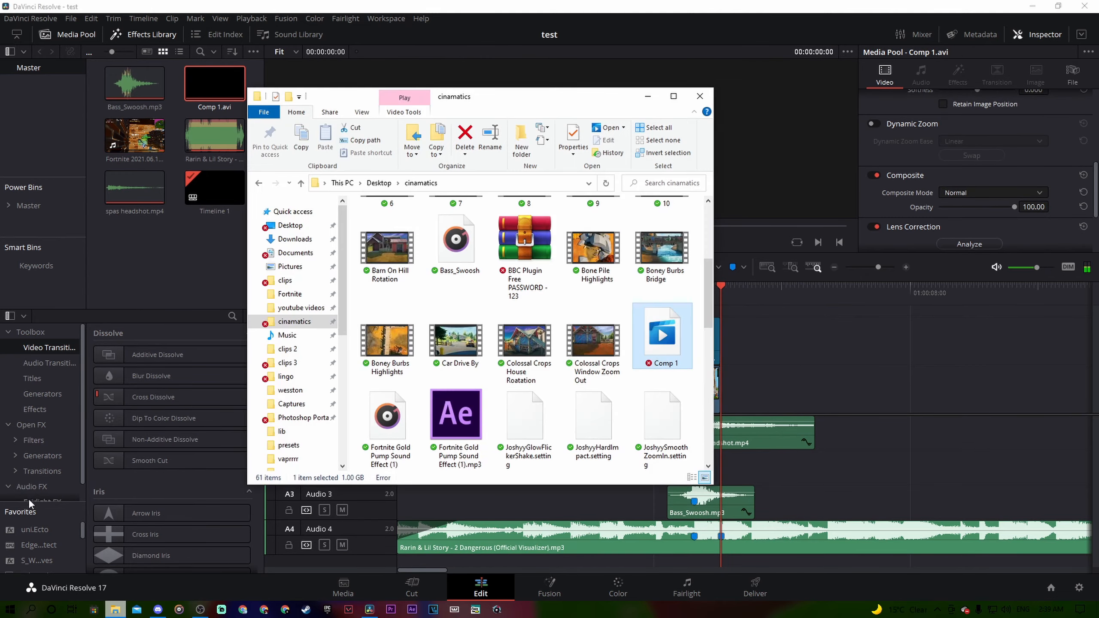
left_click(286, 295)
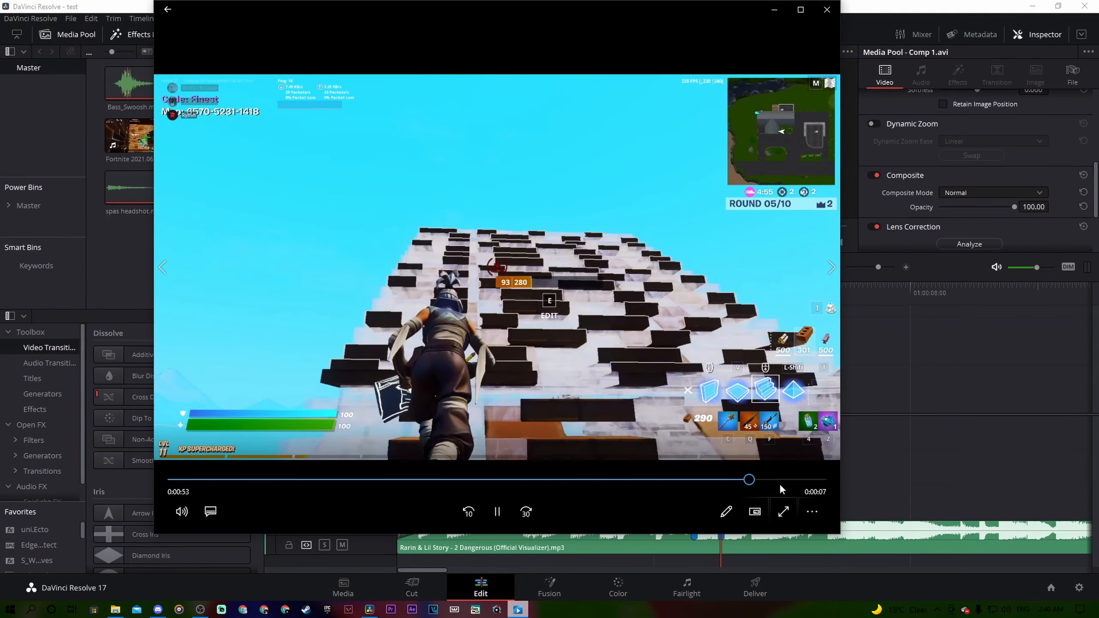
left_click(778, 483)
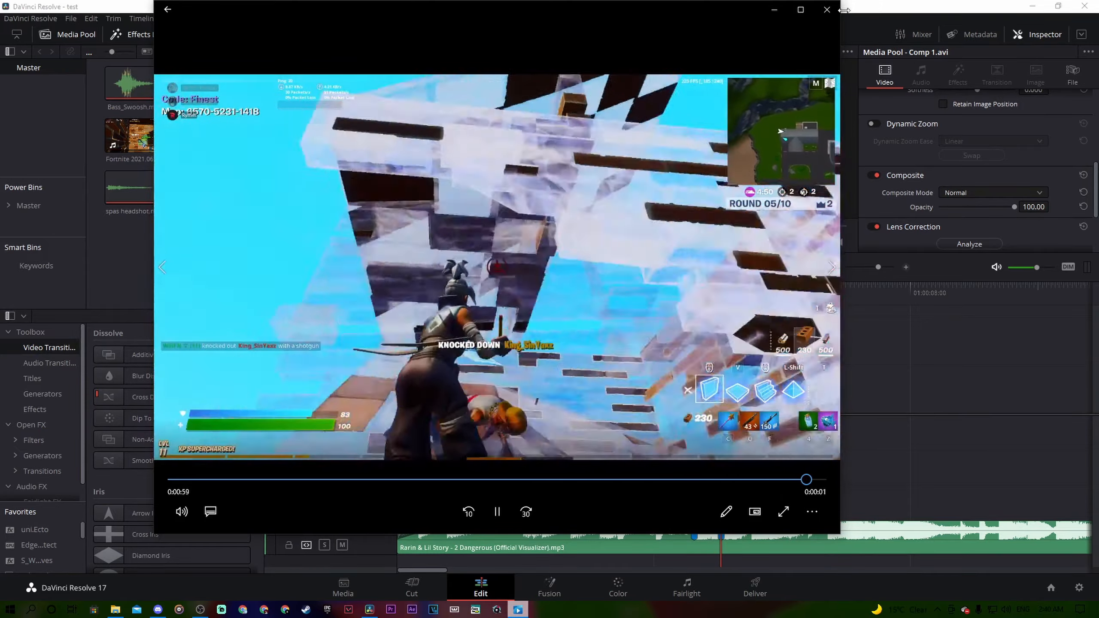
left_click(827, 10)
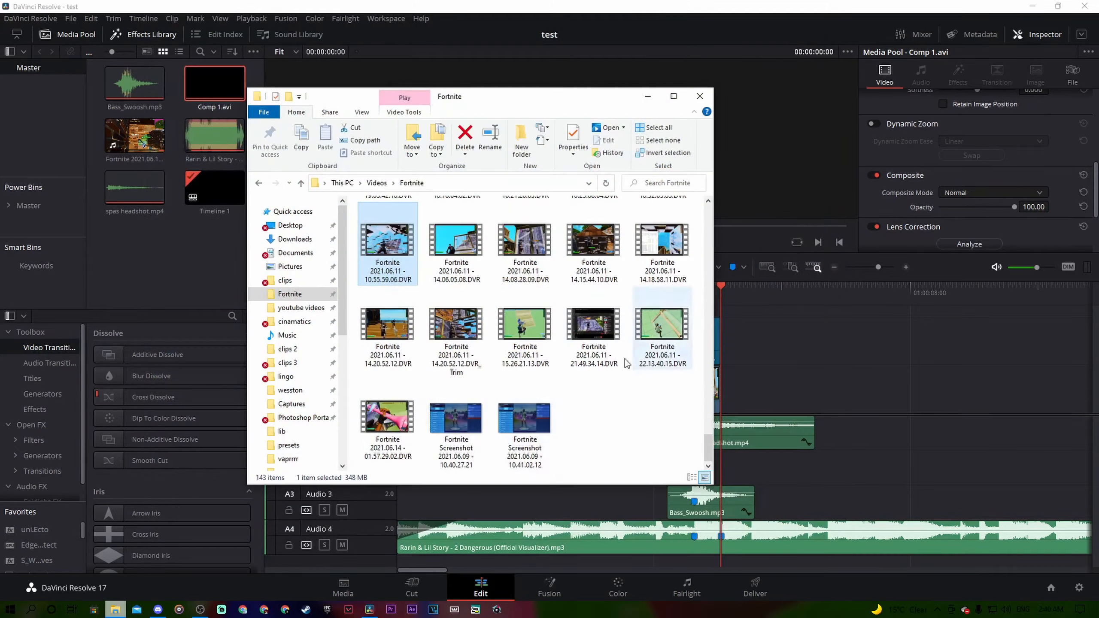
- Add the Fortnite 2021.06.11 - 10.55.59.06.DVR clip to Video 1 from 01:00:05:03, moving spas headshot.mp4 down to Audio 2
left_click_drag(389, 264, 838, 394)
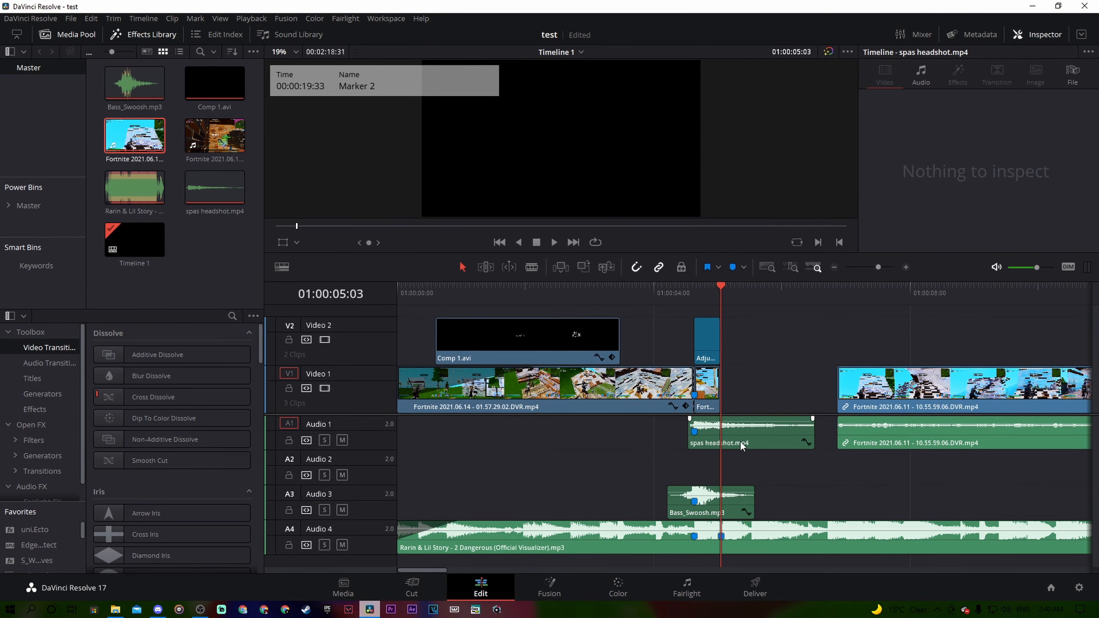
left_click_drag(740, 442, 740, 459)
left_click_drag(952, 377, 835, 377)
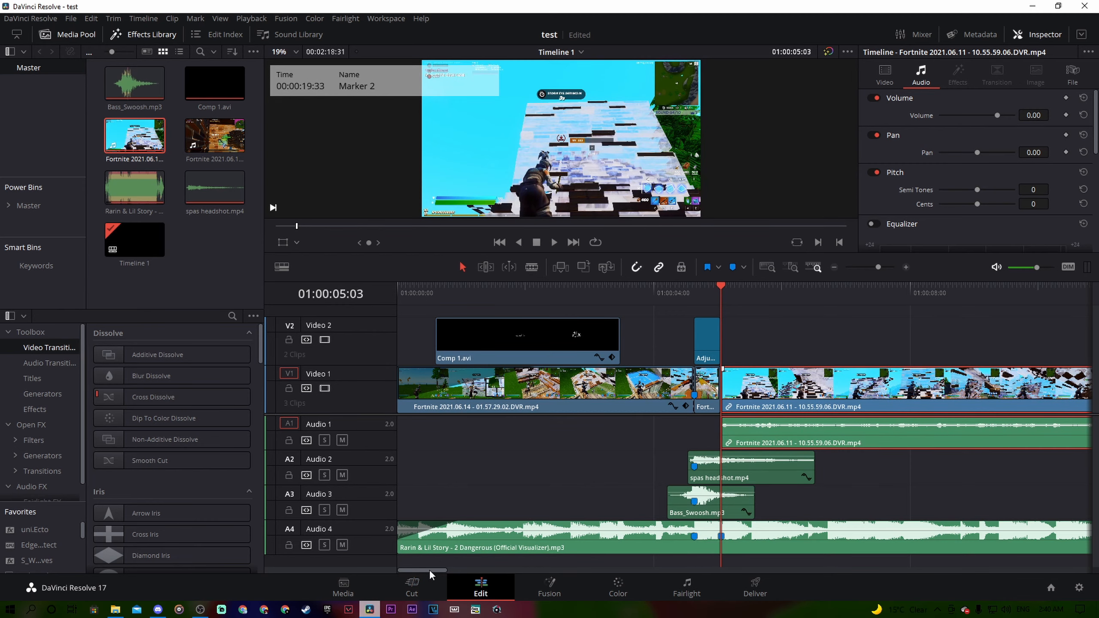
- Mute the Audio 1, Audio 2 and Audio 3 tracks, leaving only the song on Audio 4 audible
mouse_move(430, 575)
left_mouse_down()
mouse_move(502, 572)
mouse_move(440, 574)
left_mouse_up()
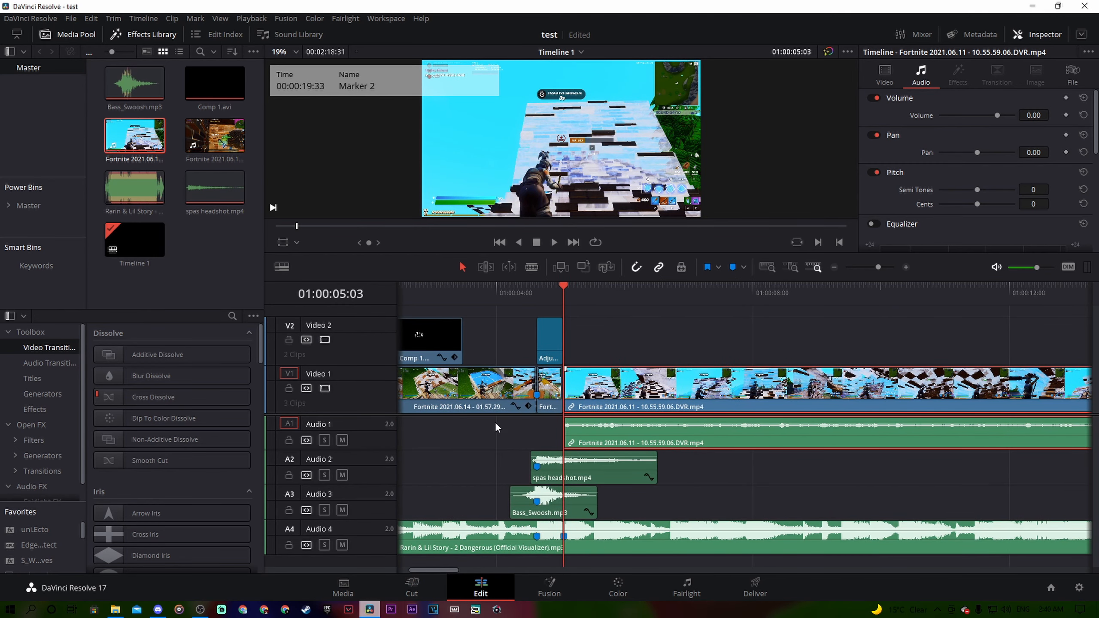
left_click(342, 441)
left_click(342, 475)
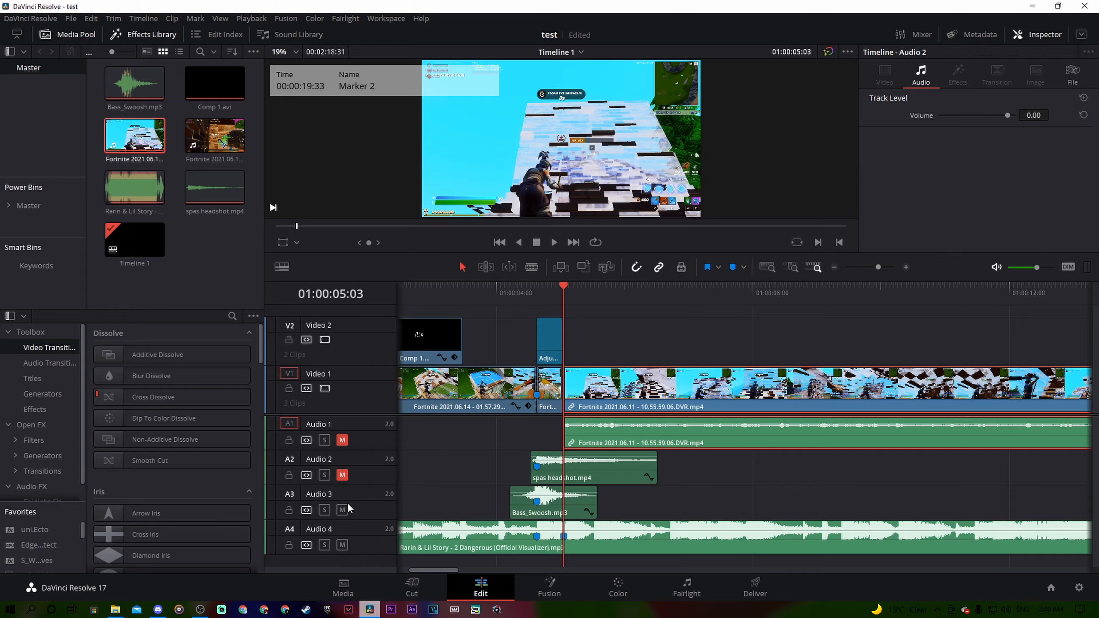
left_click(342, 510)
- Play on to the song's next beat and mark it at 01:00:09:24 on both the new gameplay clip and the song
key("space")
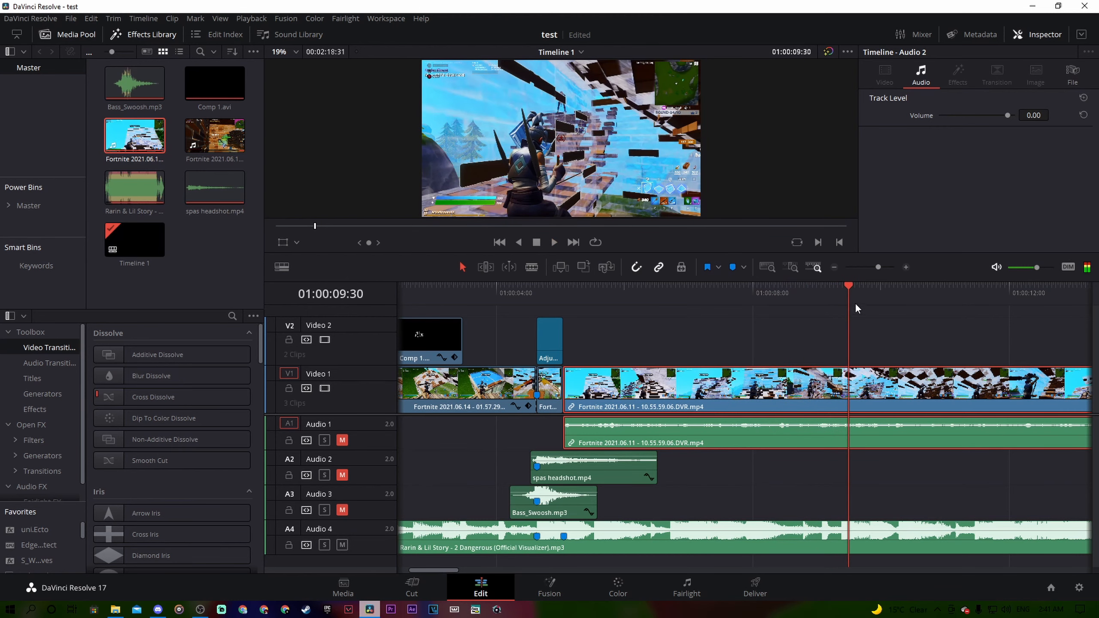
left_click(843, 293)
left_click_drag(843, 293, 843, 292)
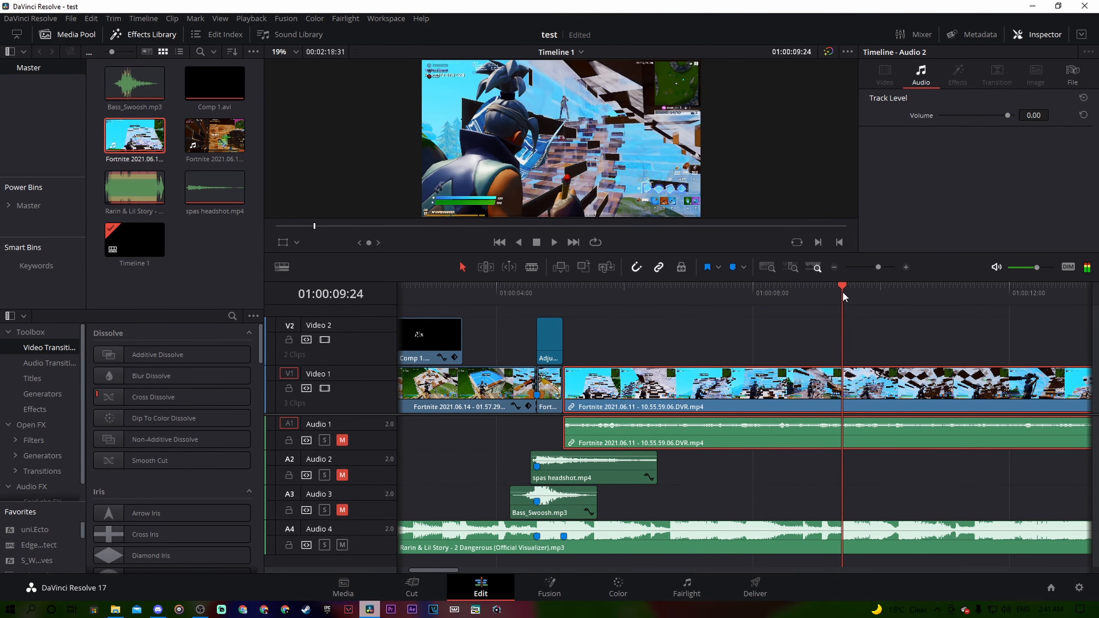
key("m")
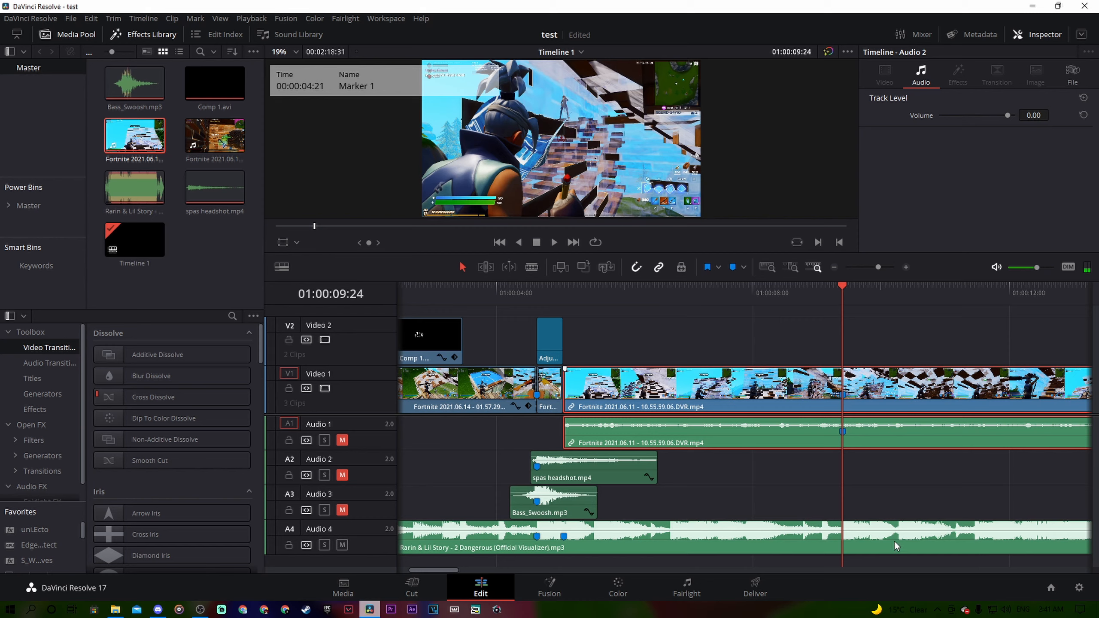
left_click(878, 535)
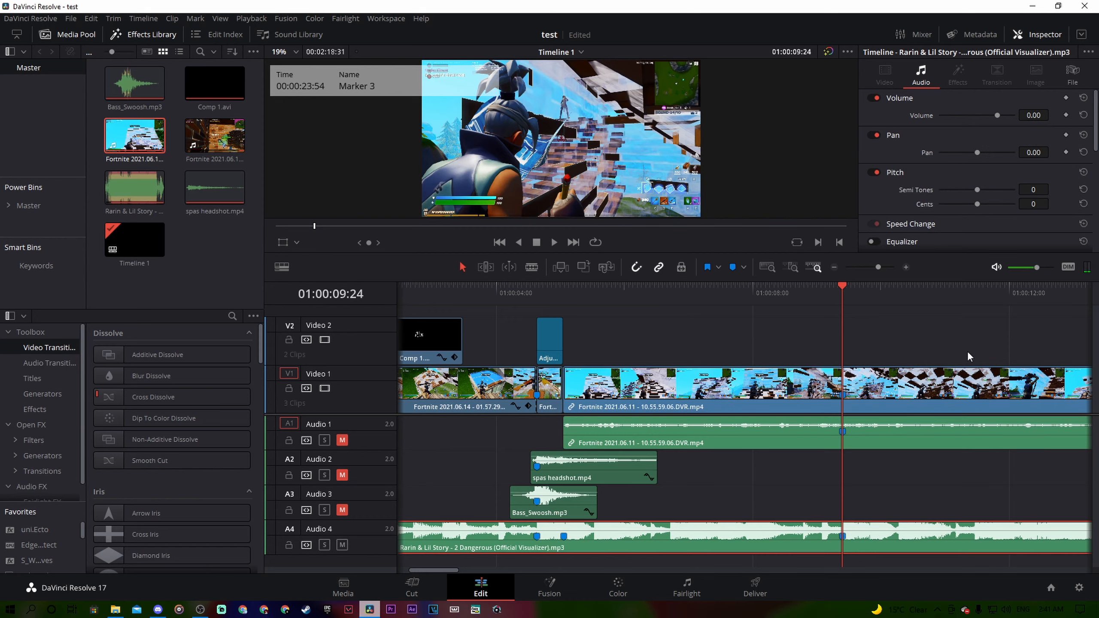
- Listen for the following beat and add a marker to the song on Audio 4 at 01:00:09:40
left_click(853, 298)
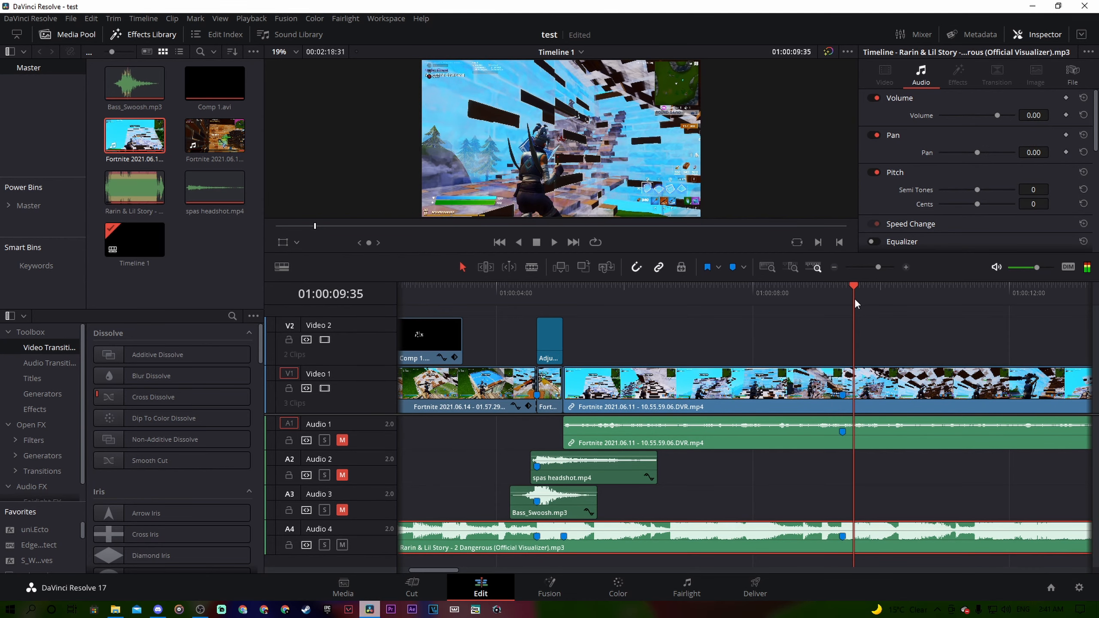
left_click_drag(880, 270, 883, 270)
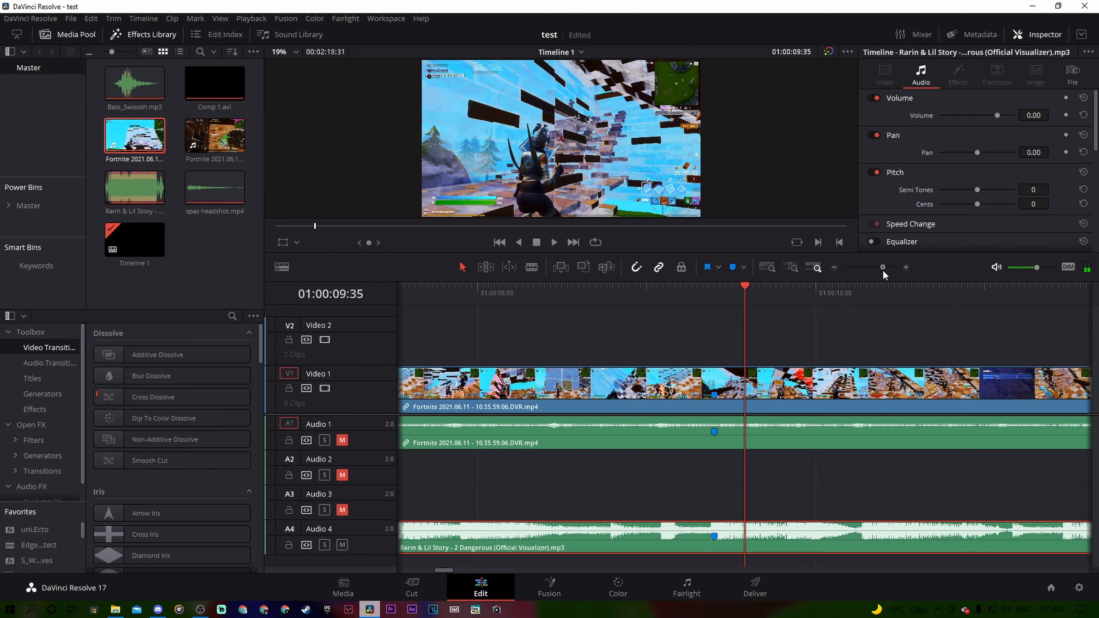
key("space")
key("space")
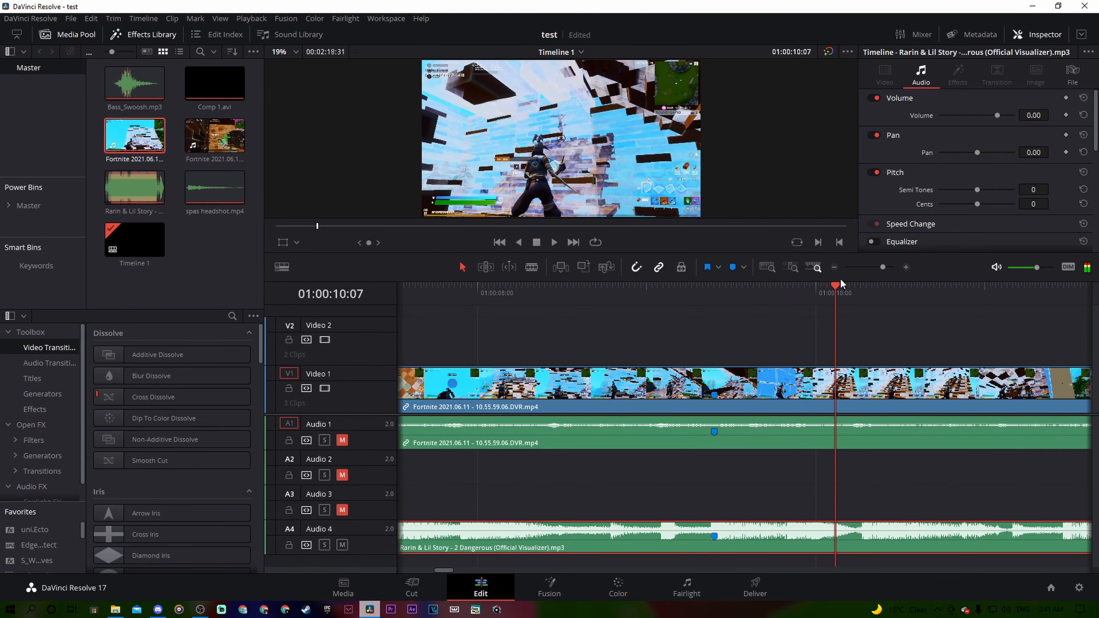
left_click_drag(814, 286, 760, 306)
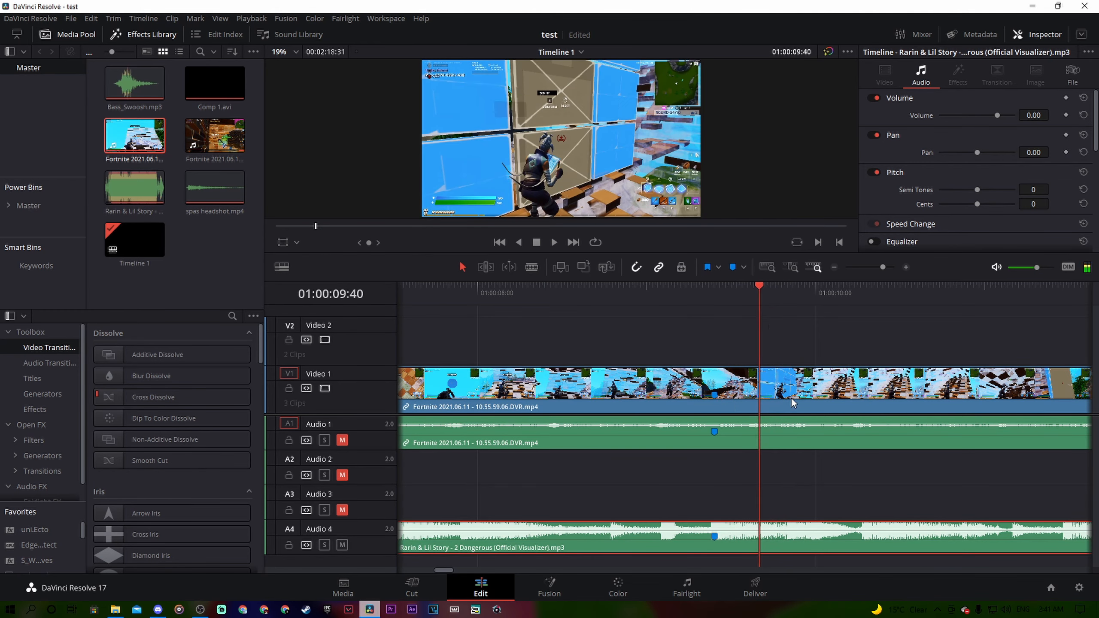
key("m")
- Find the shot near the end of the Fortnite 2021.06.11 clip and add a marker to the clip at 01:01:03:21
left_click_drag(881, 270, 868, 277)
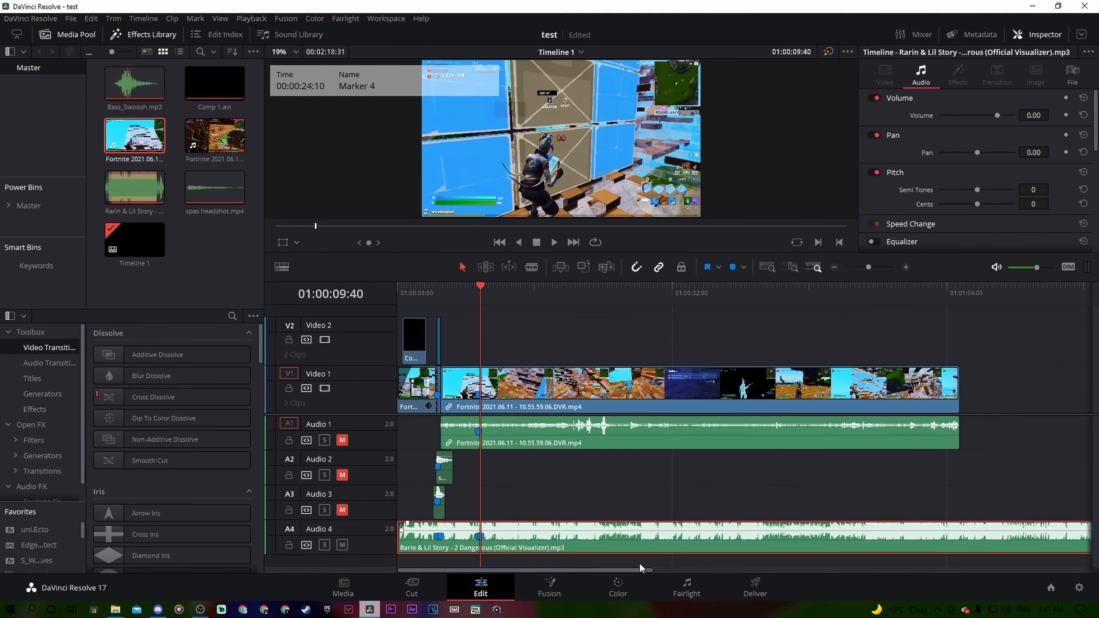
left_click_drag(640, 569, 696, 568)
left_click(668, 299)
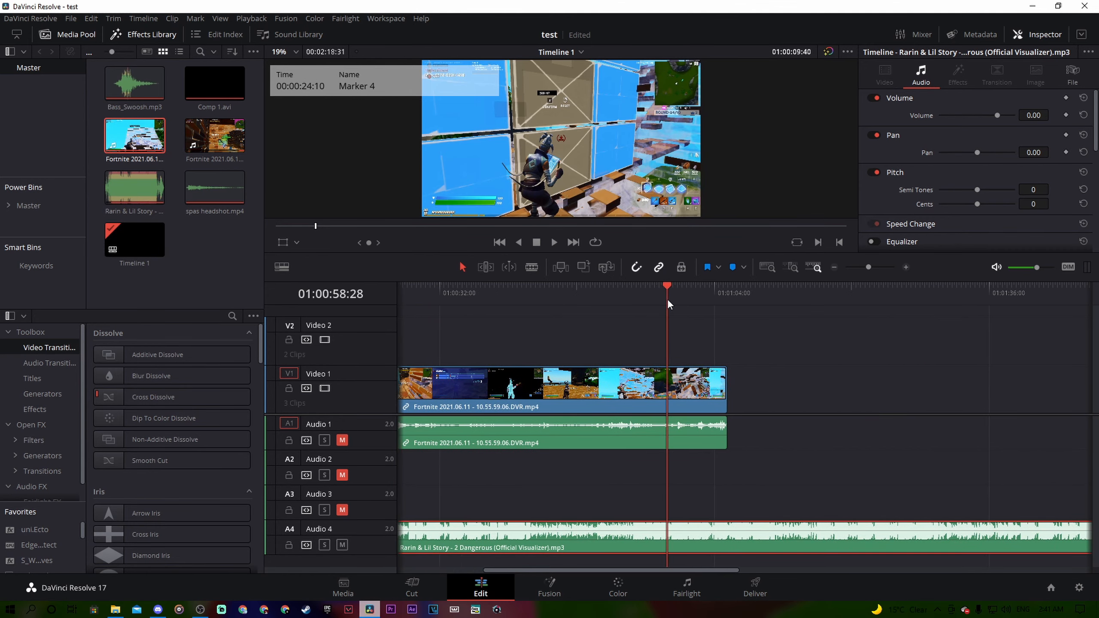
left_click_drag(674, 298, 698, 296)
key("space")
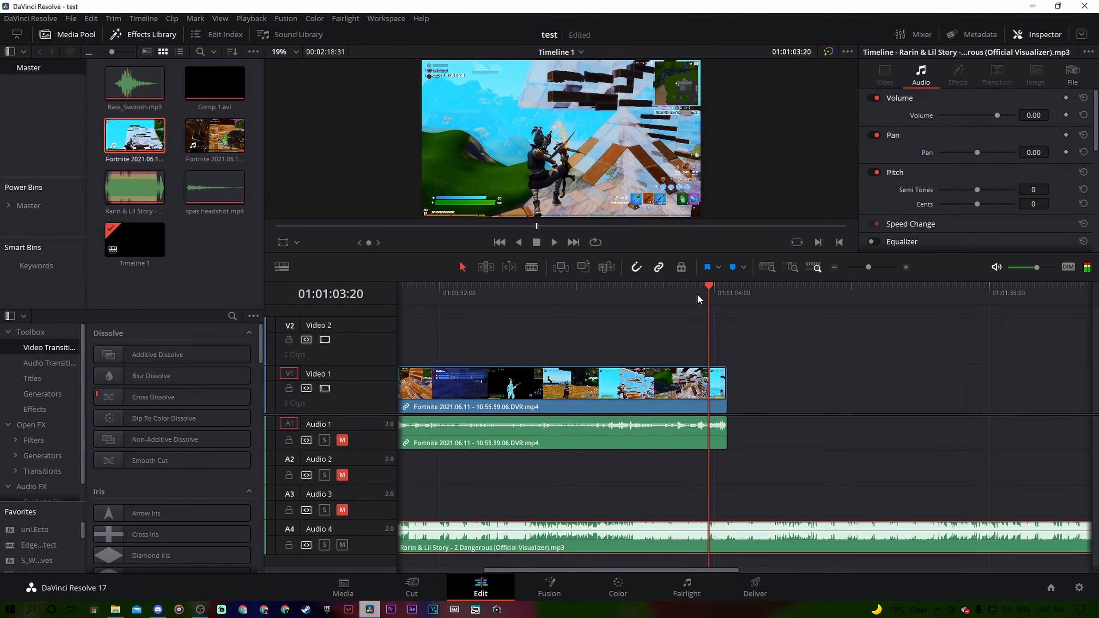
key("Left")
key("Left")
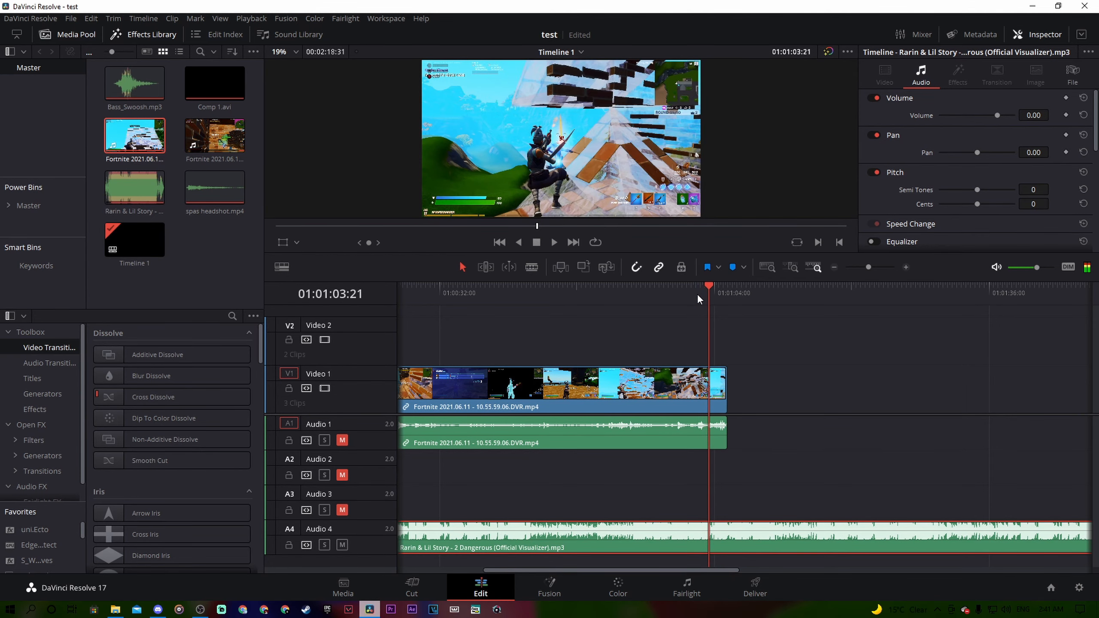
key("Right")
left_click(696, 409)
key("m")
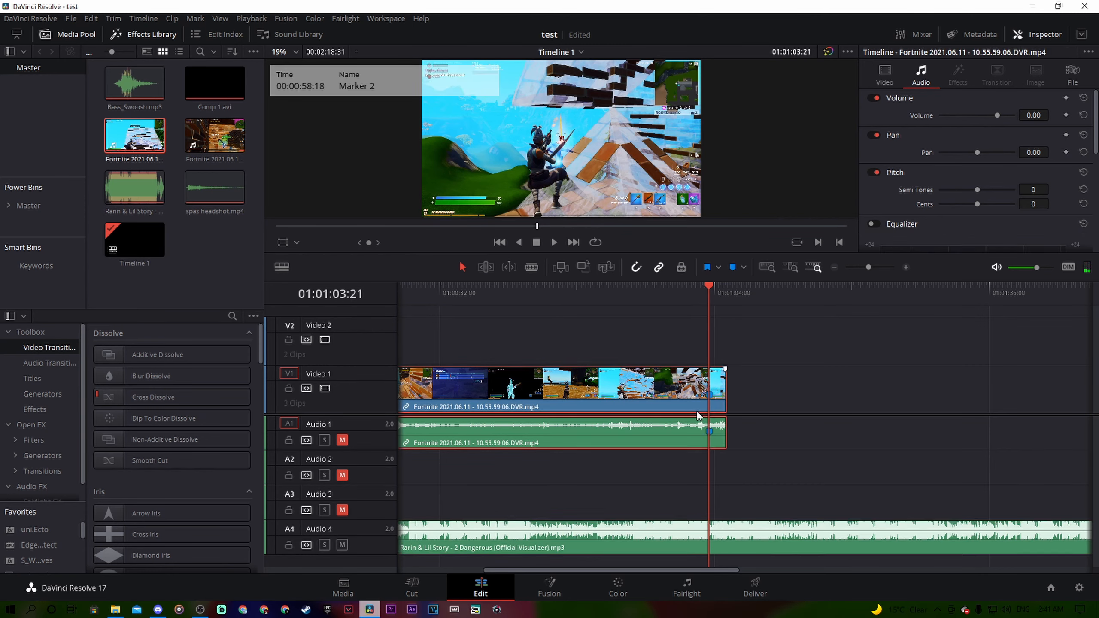
- Split the Fortnite 2021.06.11 clip at its shot marker, delete the part before it, and align the remainder with the song's 01:00:09:24 marker
key("ctrl+b")
key("BackSpace")
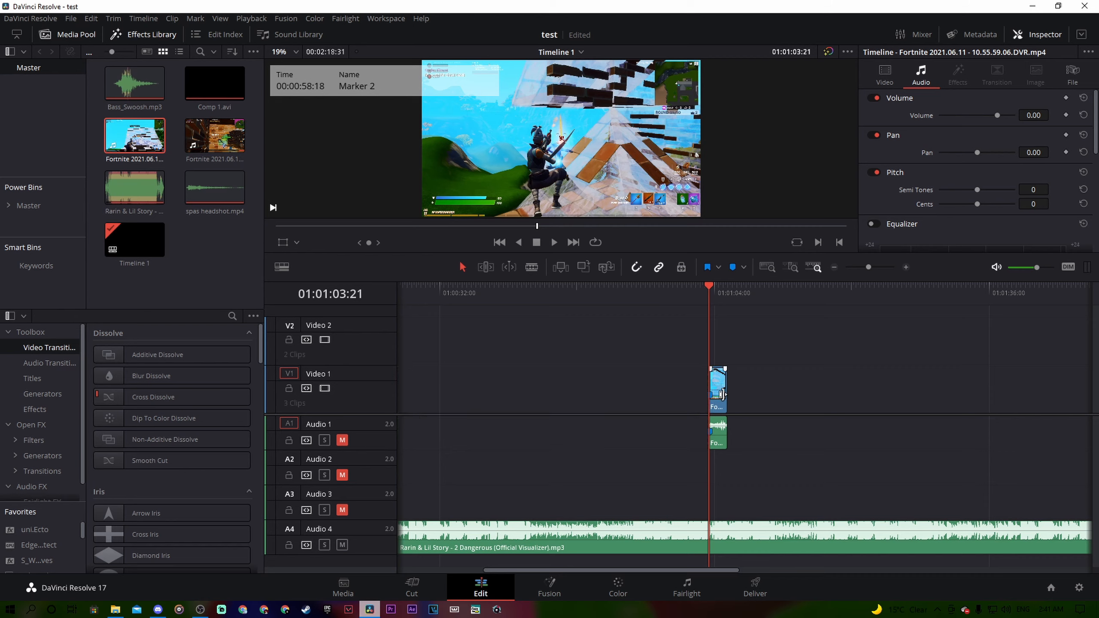
left_click_drag(720, 382, 489, 383)
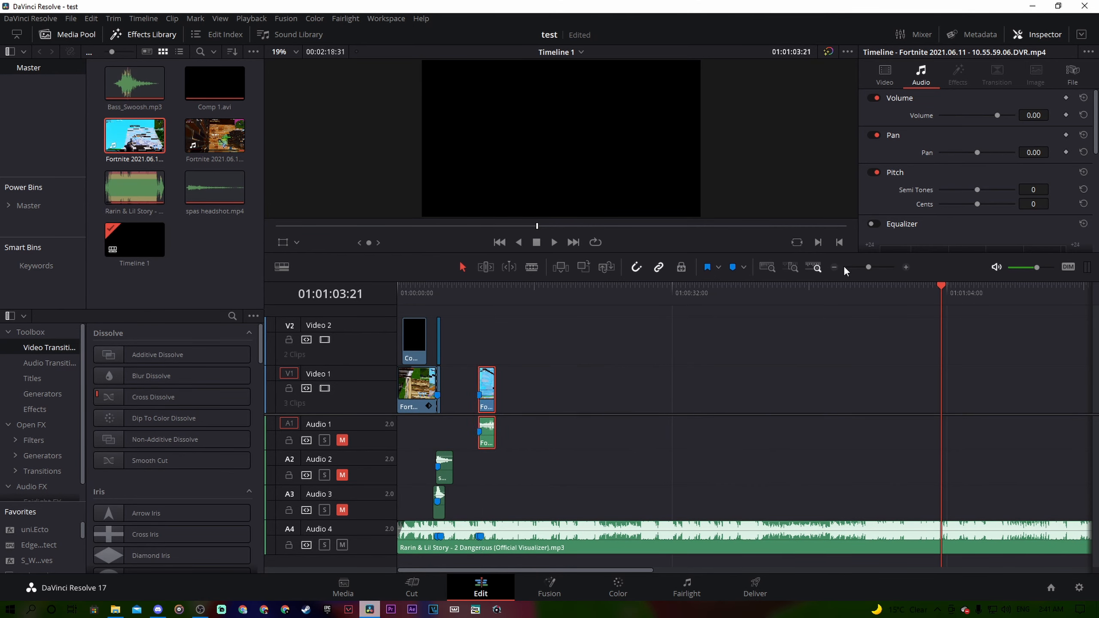
- Extend the Fortnite 2021.06.11 clip's start back to the previous gameplay clip and trim its end to the song marker at 01:00:09:40
left_click_drag(869, 268, 864, 270)
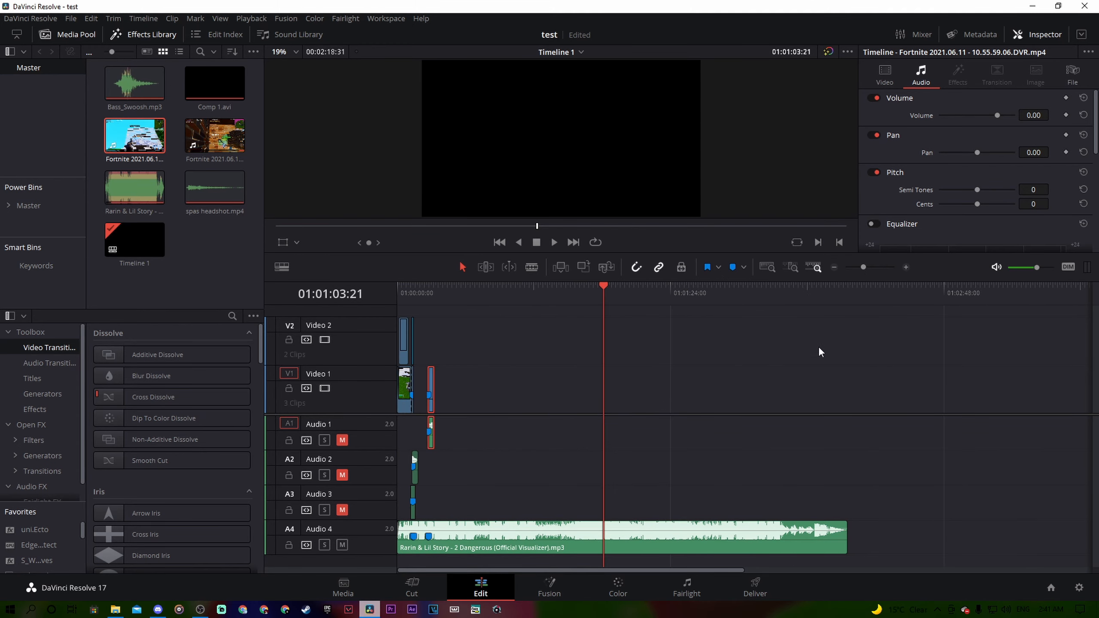
left_click(437, 330)
key("shift+Up")
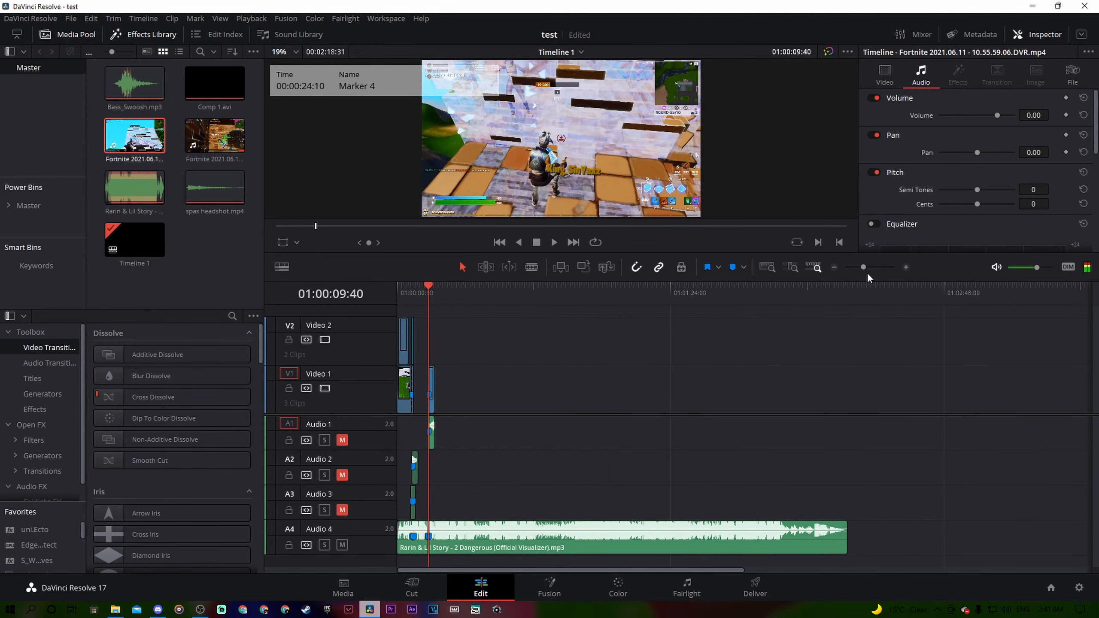
left_click_drag(868, 276, 881, 282)
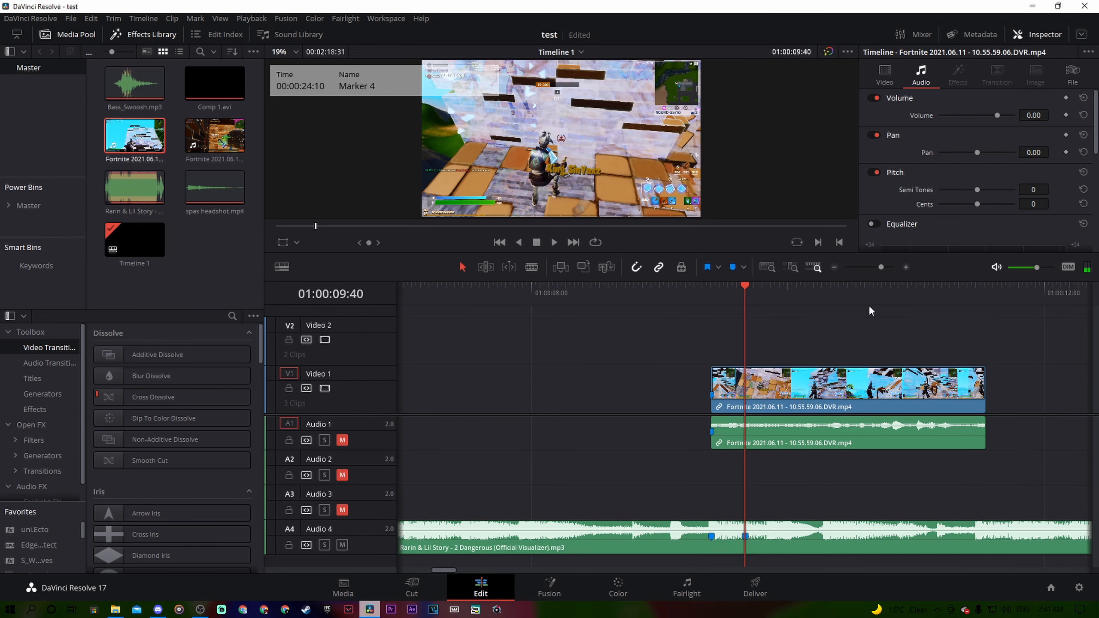
left_click_drag(440, 570, 431, 571)
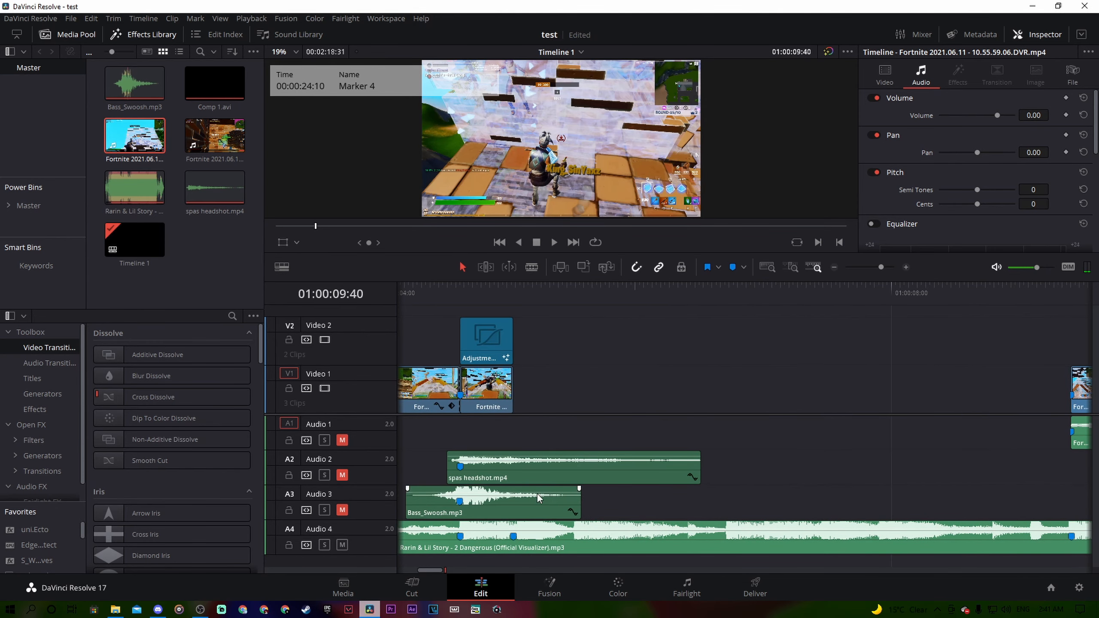
left_click_drag(883, 267, 875, 270)
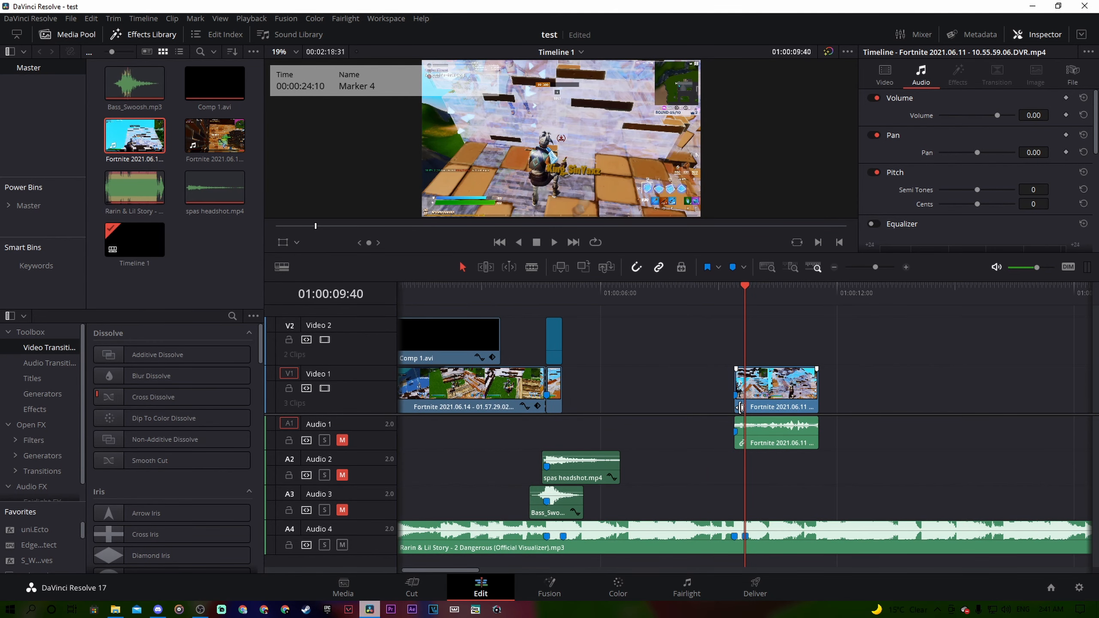
left_click_drag(733, 407, 563, 407)
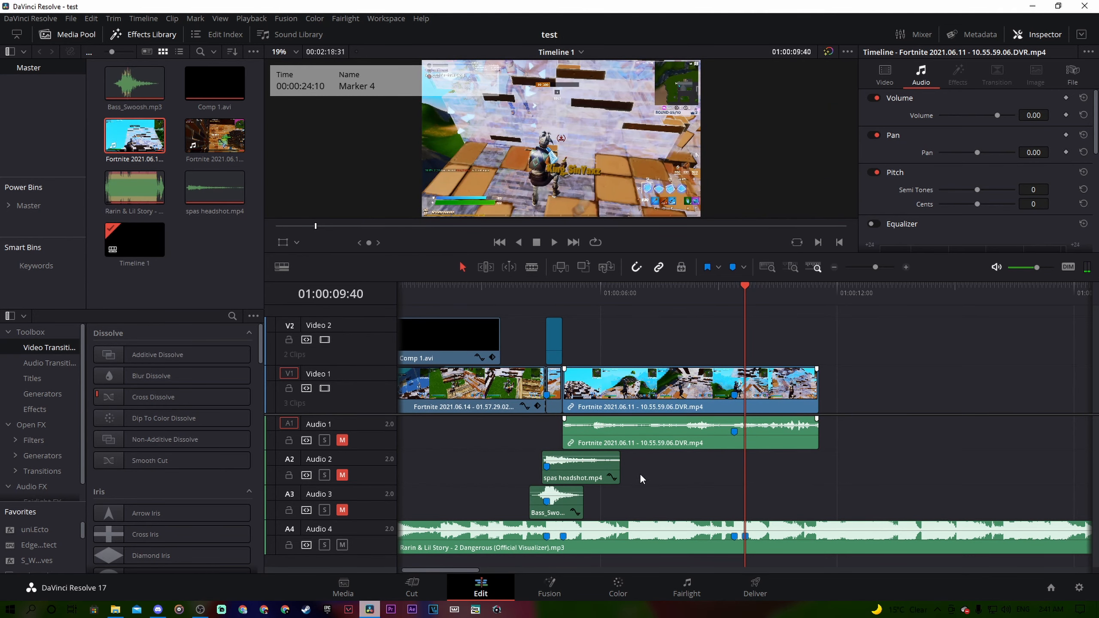
left_click_drag(817, 407, 744, 407)
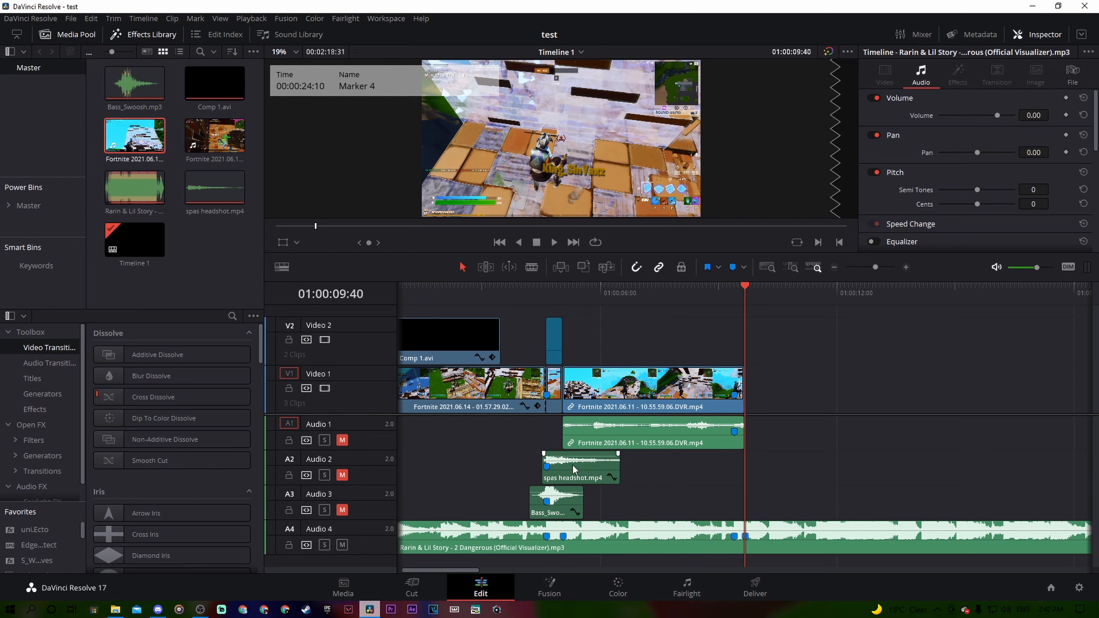
- Unmute the Audio 1, Audio 2 and Audio 3 tracks
left_click(341, 440)
left_click(342, 475)
left_click(342, 510)
- Duplicate the Bass_Swoosh and spas headshot sounds on their tracks, aligning the copies' markers with the song's beat marker at 01:00:09:24
mouse_move(564, 513)
left_mouse_down()
mouse_move(712, 511)
mouse_move(561, 513)
left_mouse_up()
key("super")
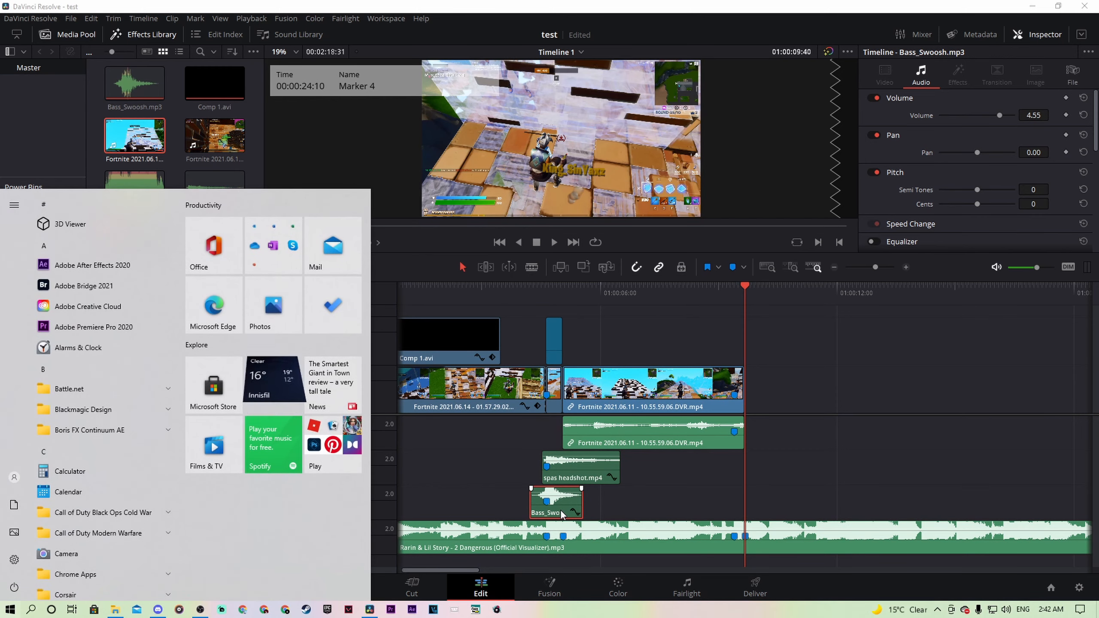
left_click(834, 487)
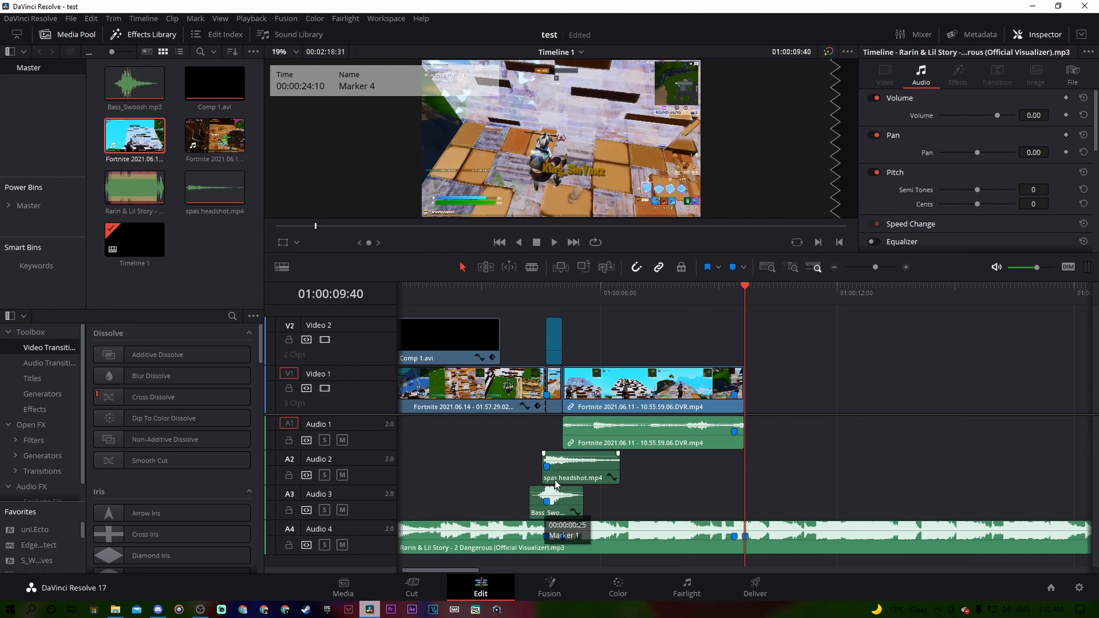
left_click(556, 509)
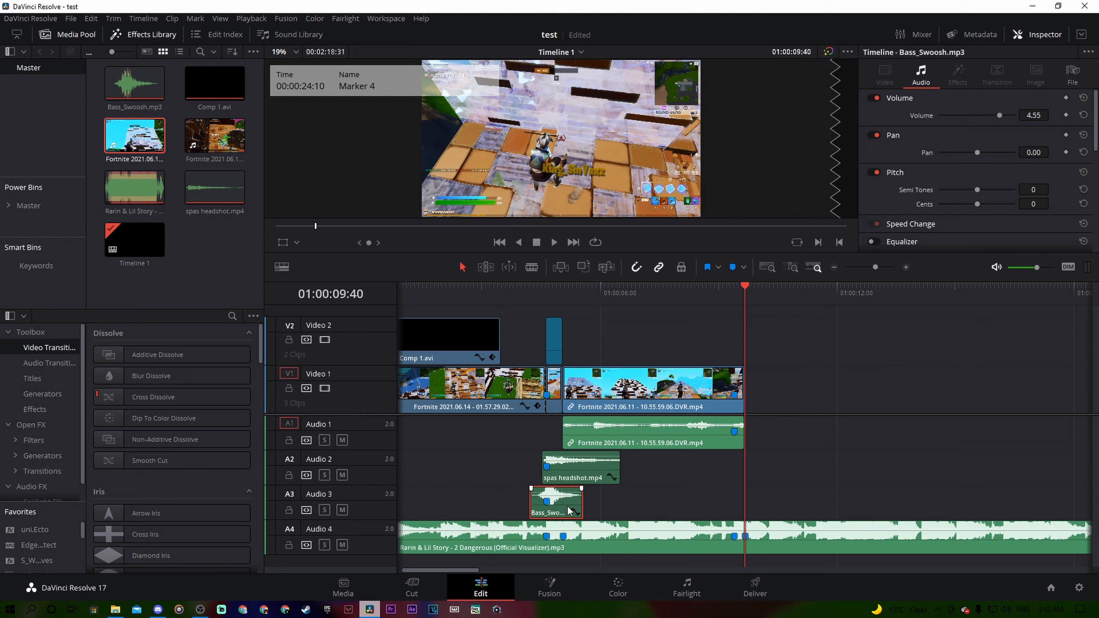
left_click_drag(569, 511, 751, 497)
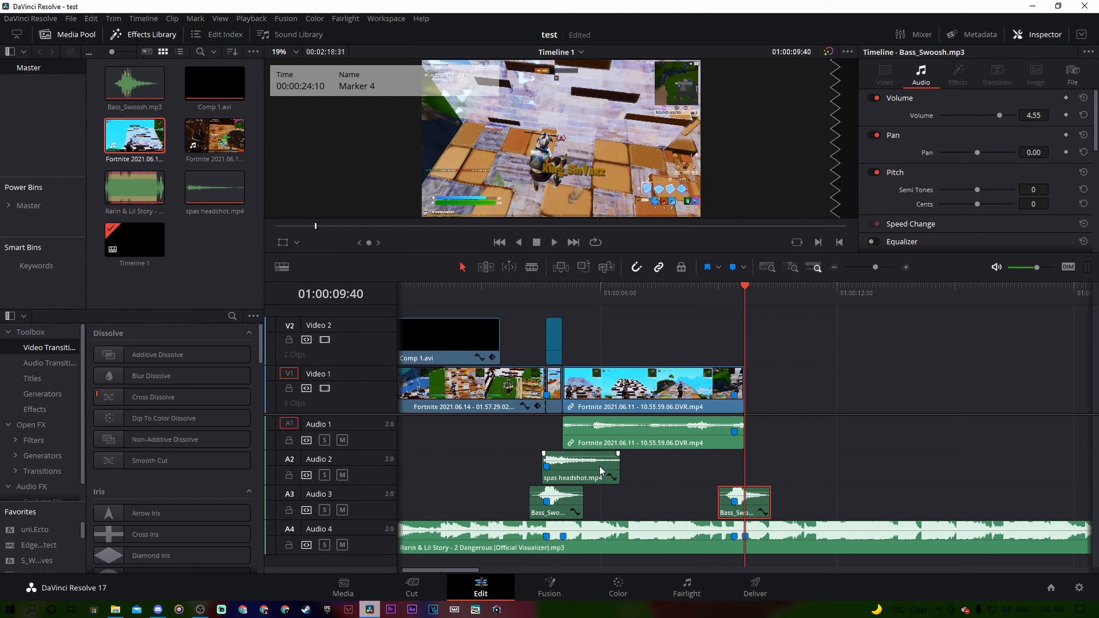
left_click_drag(580, 465, 770, 465)
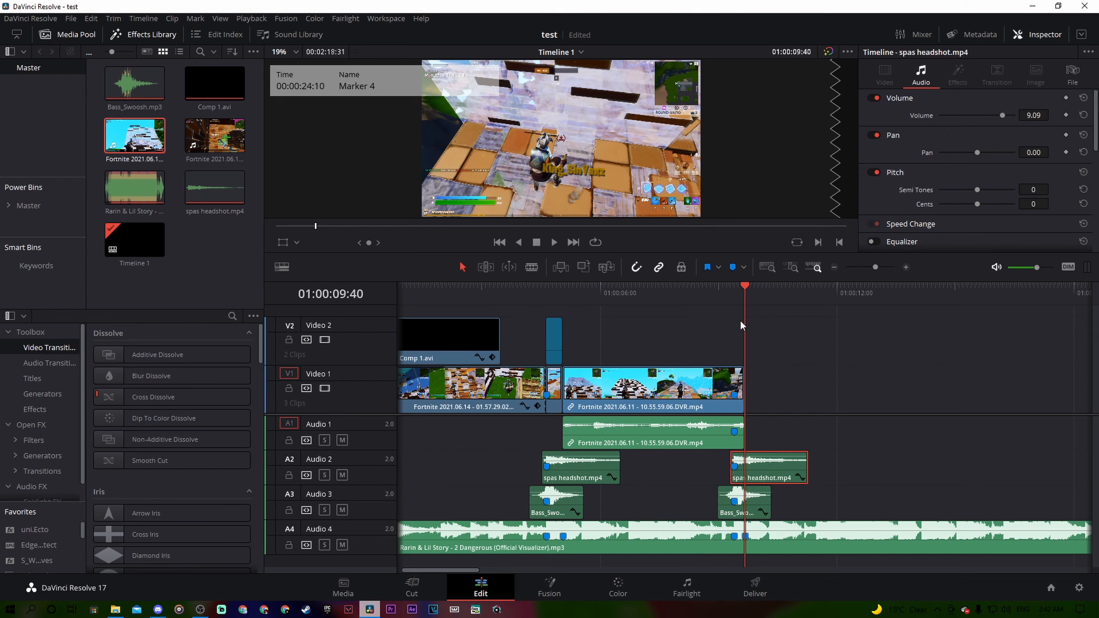
- Copy the impact adjustment clip on Video 2 to 01:00:09:24, over the end of the Fortnite 2021.06.11 clip
left_click(716, 290)
left_click_drag(714, 293, 735, 292)
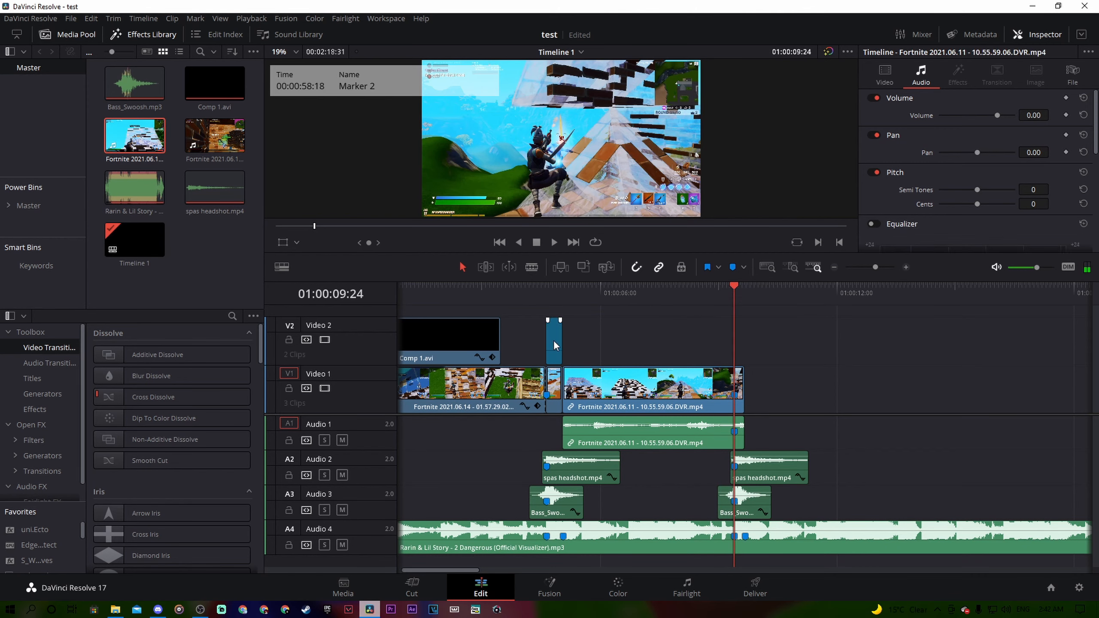
left_click_drag(553, 341, 744, 349)
left_click(780, 345)
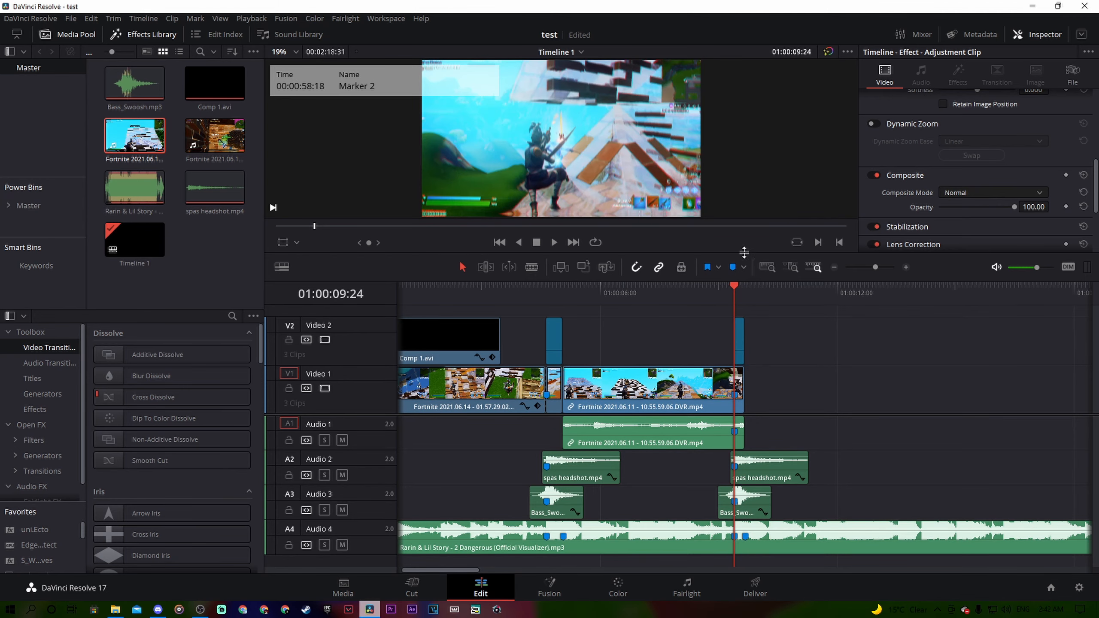
mouse_move(735, 289)
left_mouse_down()
mouse_move(726, 285)
mouse_move(760, 279)
mouse_move(641, 289)
mouse_move(740, 285)
mouse_move(688, 292)
mouse_move(739, 301)
left_mouse_up()
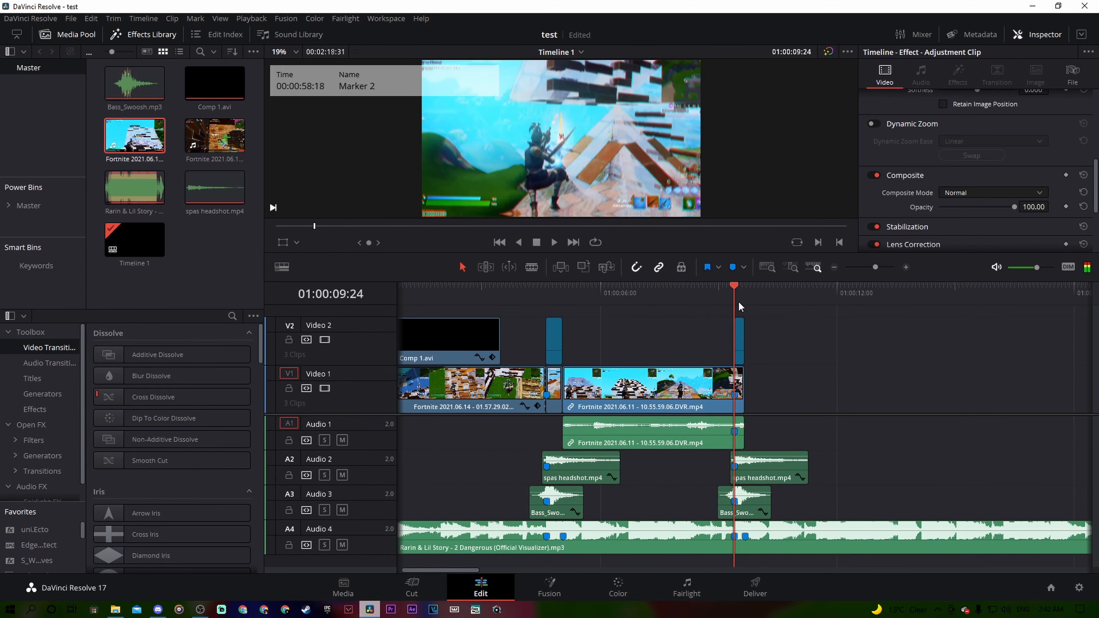
- Unlink the Fortnite 2021.06.11 clip's video from its audio and split the video at 01:00:08:41
right_click(710, 380)
left_click(742, 427)
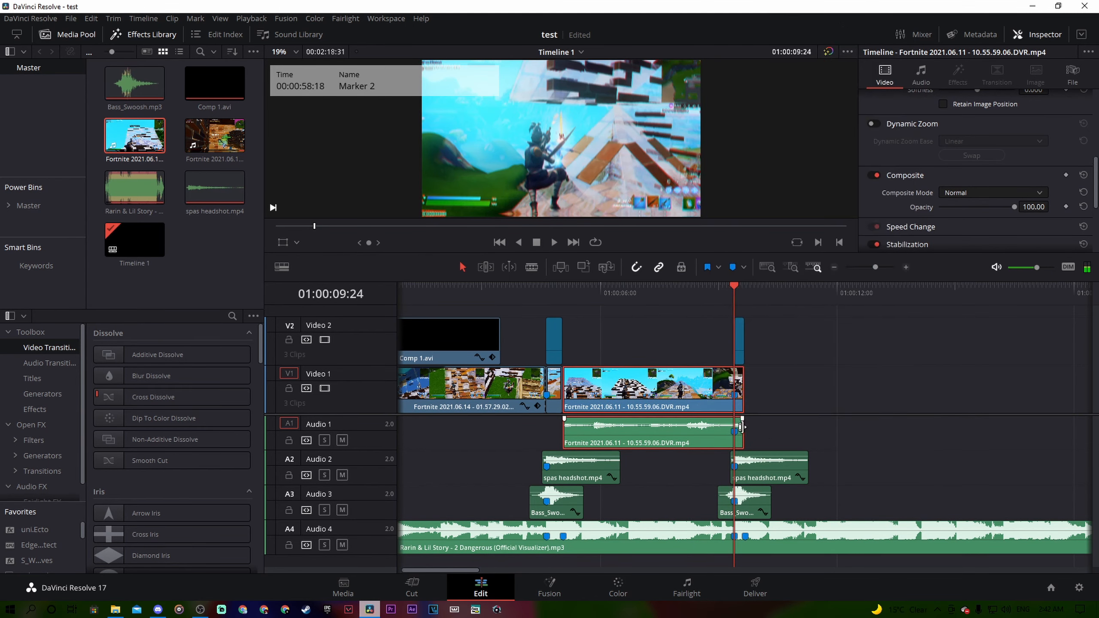
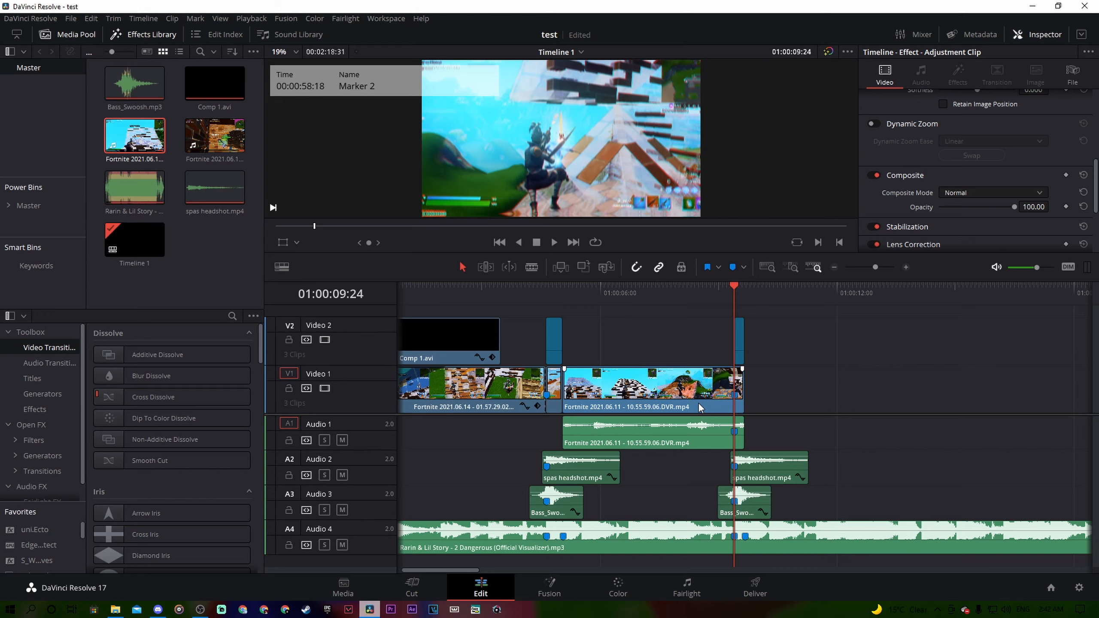
key("Left")
key("Left")
key("Left")
key("Left")
key("Left")
key("Left")
key("Left")
key("Left")
key("Left")
key("Left")
key("Left")
key("Left")
key("Left")
key("Left")
key("Left")
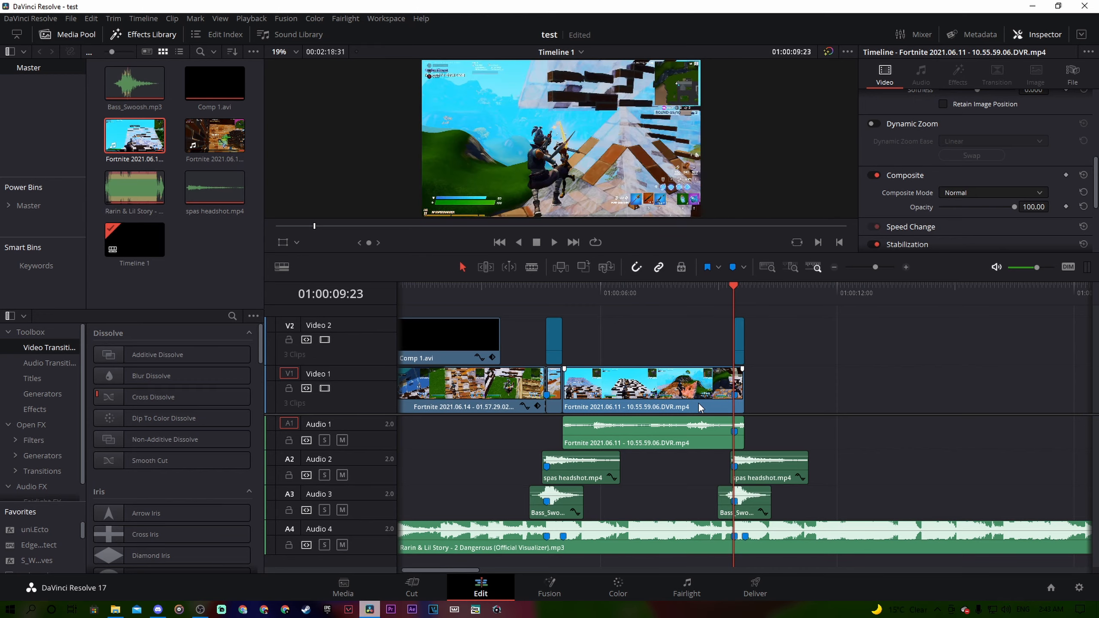
key("Left")
key("Left")
key("Left")
key("Left")
key("Left")
key("Left")
key("Left")
key("Left")
key("Left")
key("Left")
key("Left")
key("Left")
key("Left")
key("Left")
key("Left")
key("Left")
key("Left")
key("Left")
key("Left")
key("Left")
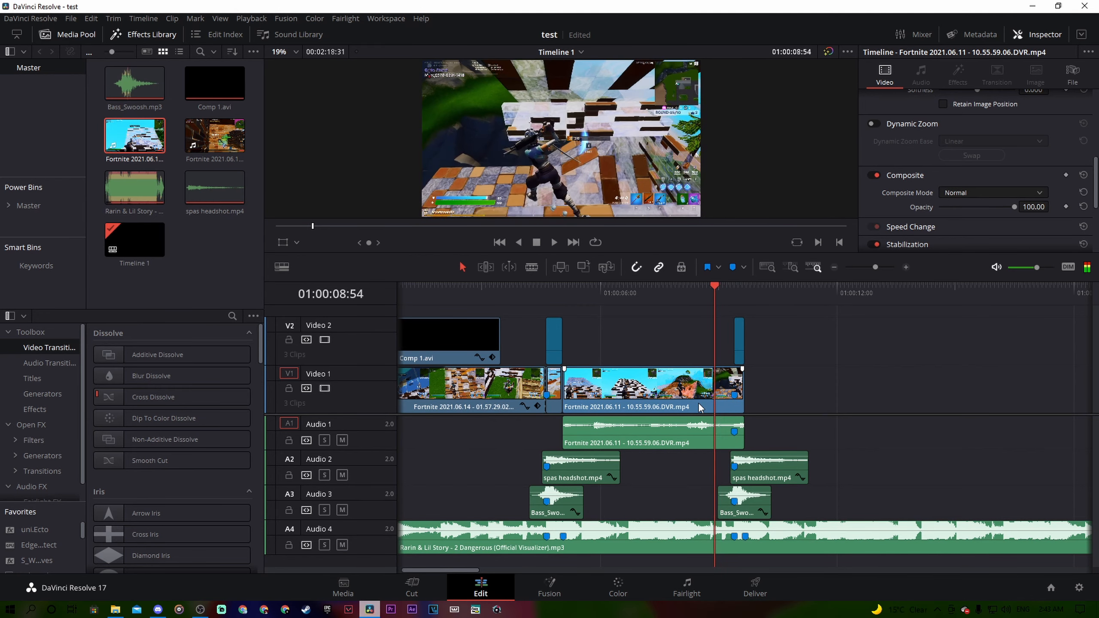
key("Left")
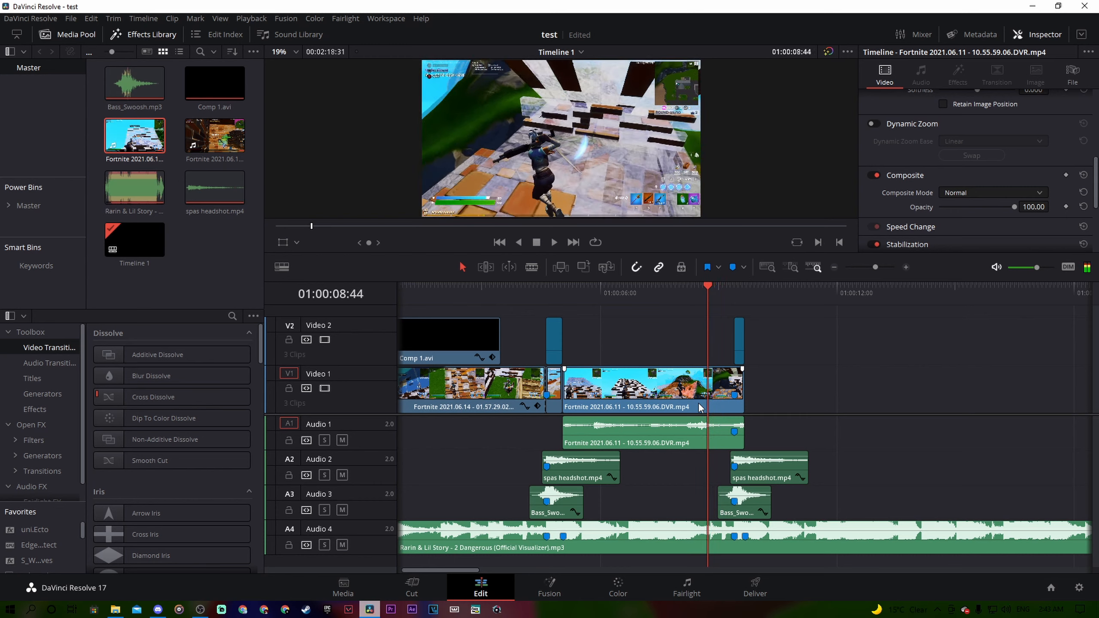
key("Left")
key("Left")
key("Left")
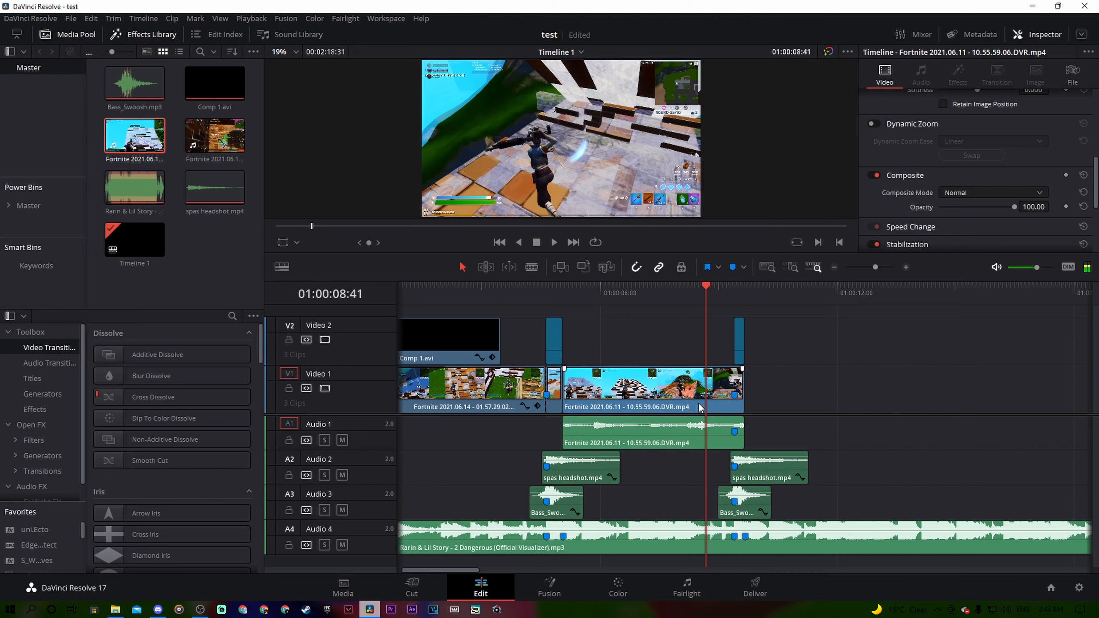
left_click(718, 393)
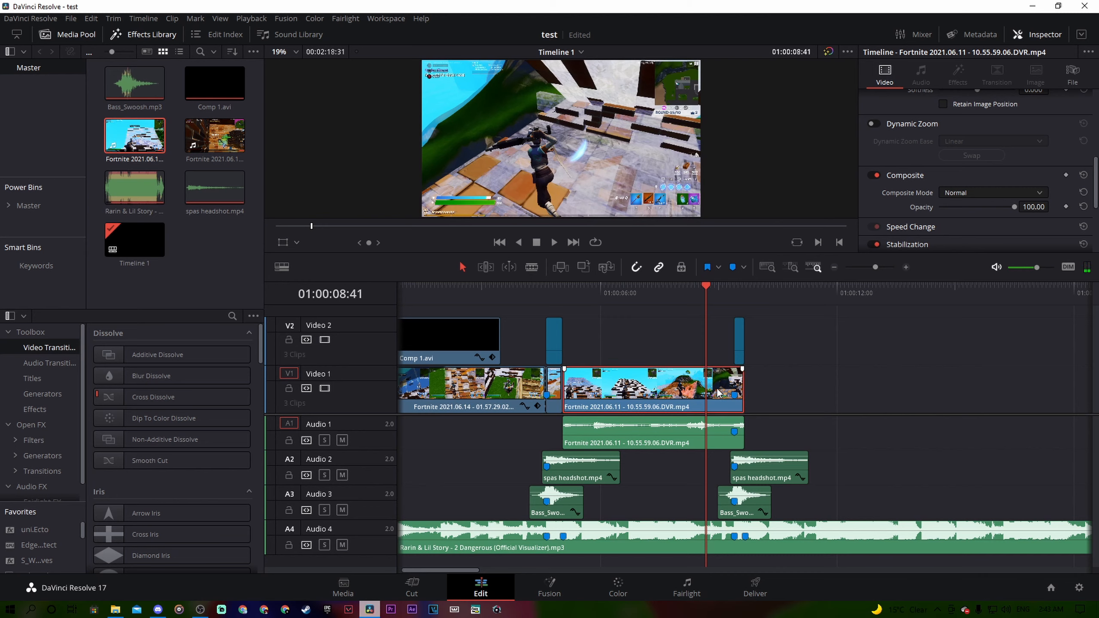
key("ctrl+b")
- Split the last piece of the Fortnite 2021.06.11 video on Video 1 at 01:00:09:05
left_click(715, 302)
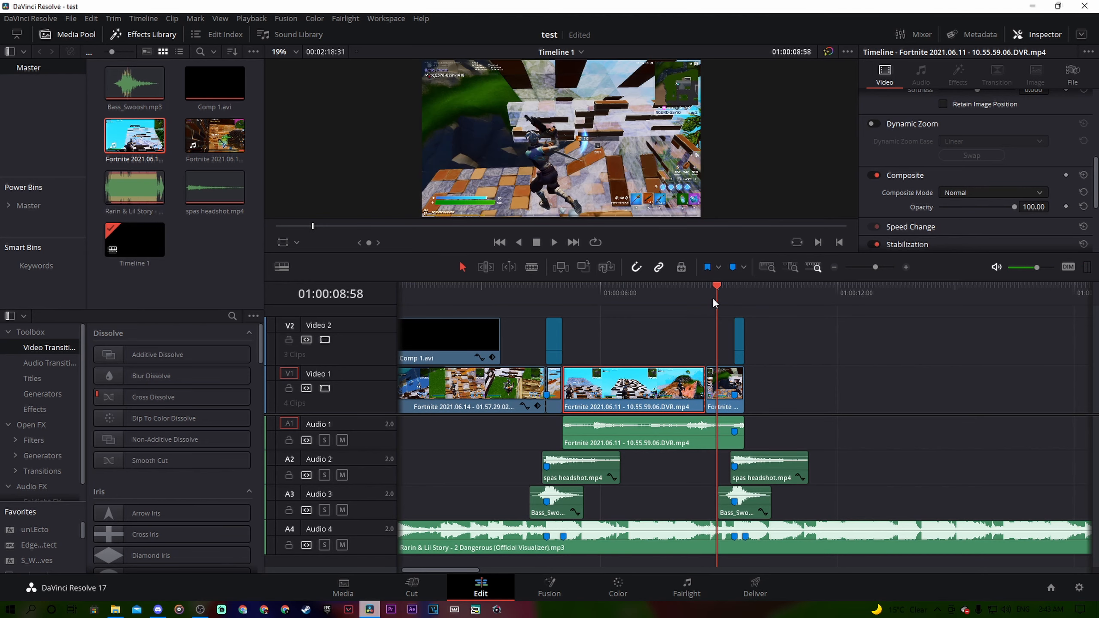
key("Right")
key("Right")
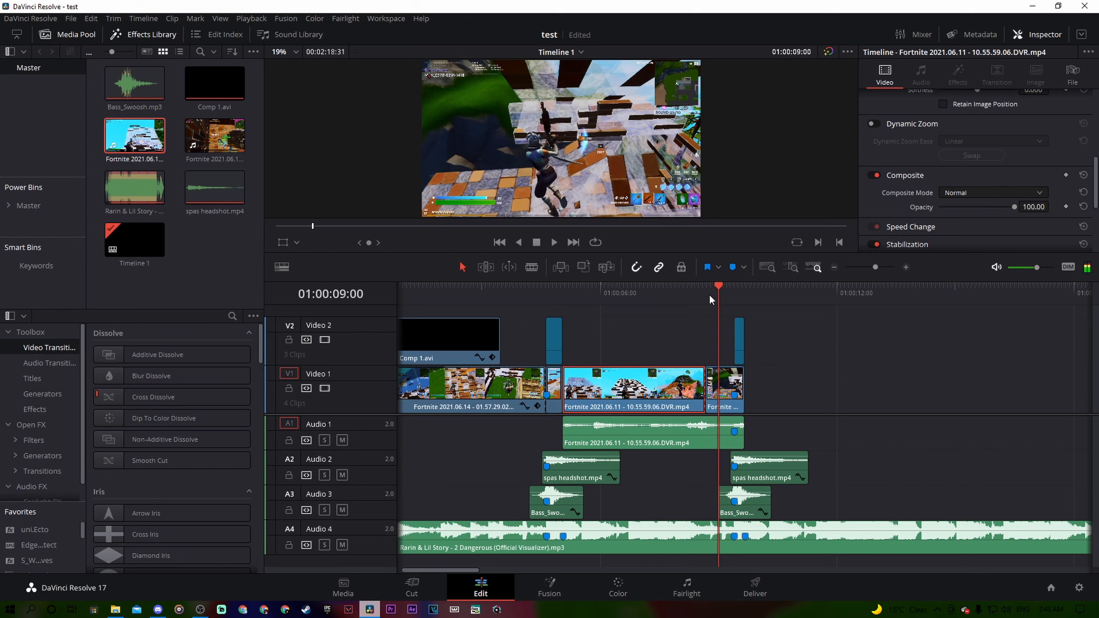
key("Right")
key("Right")
key("Right")
key("Right")
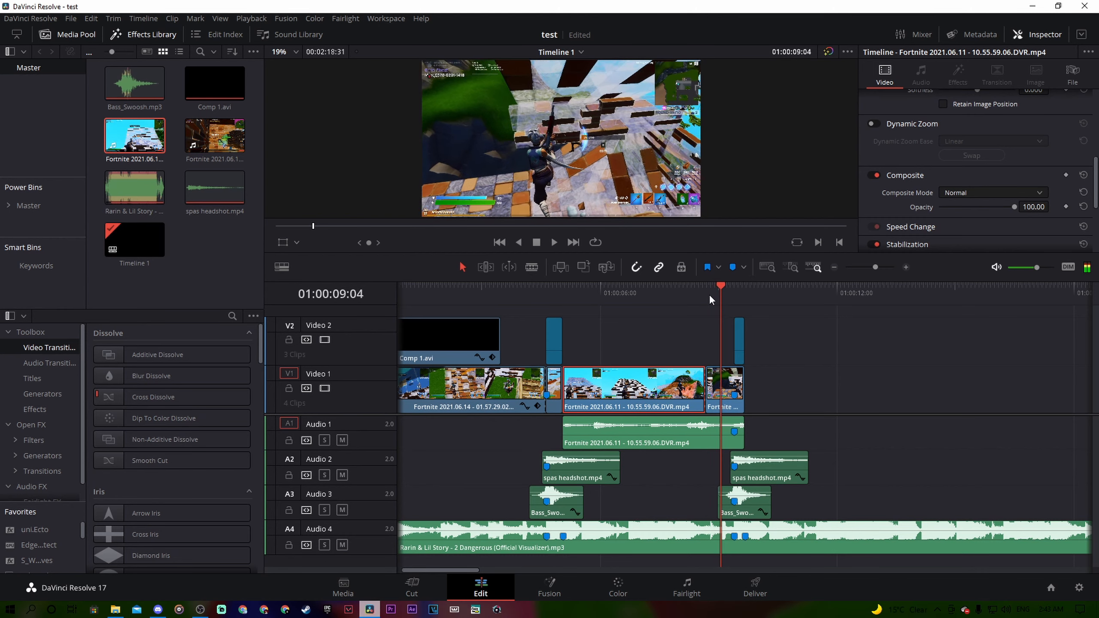
key("Left")
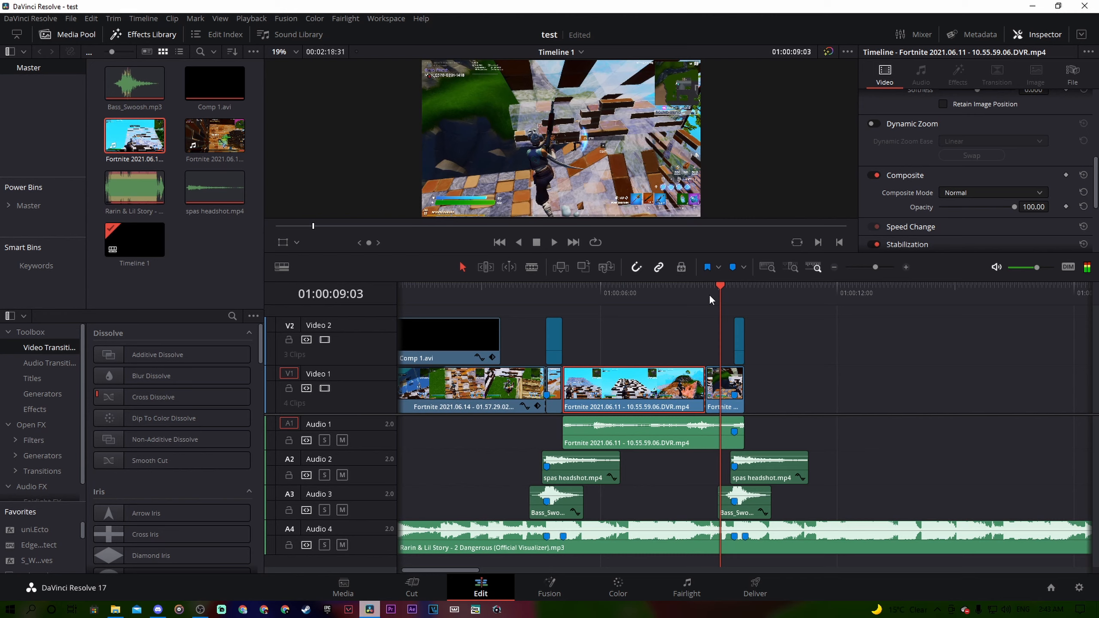
key("Right")
key("Right")
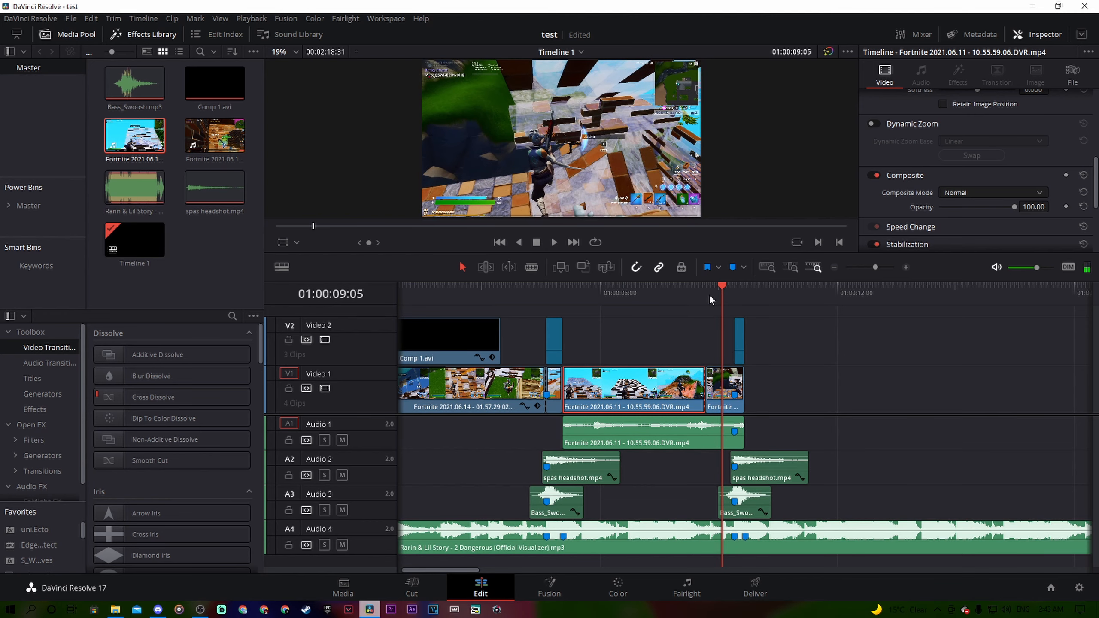
left_click(721, 391)
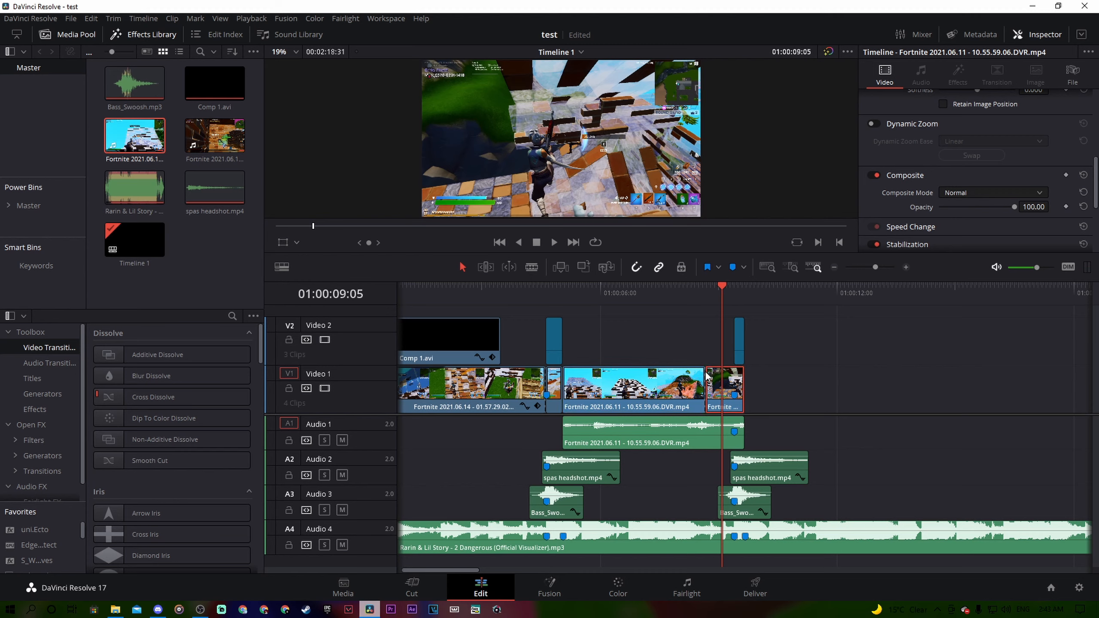
key("ctrl+b")
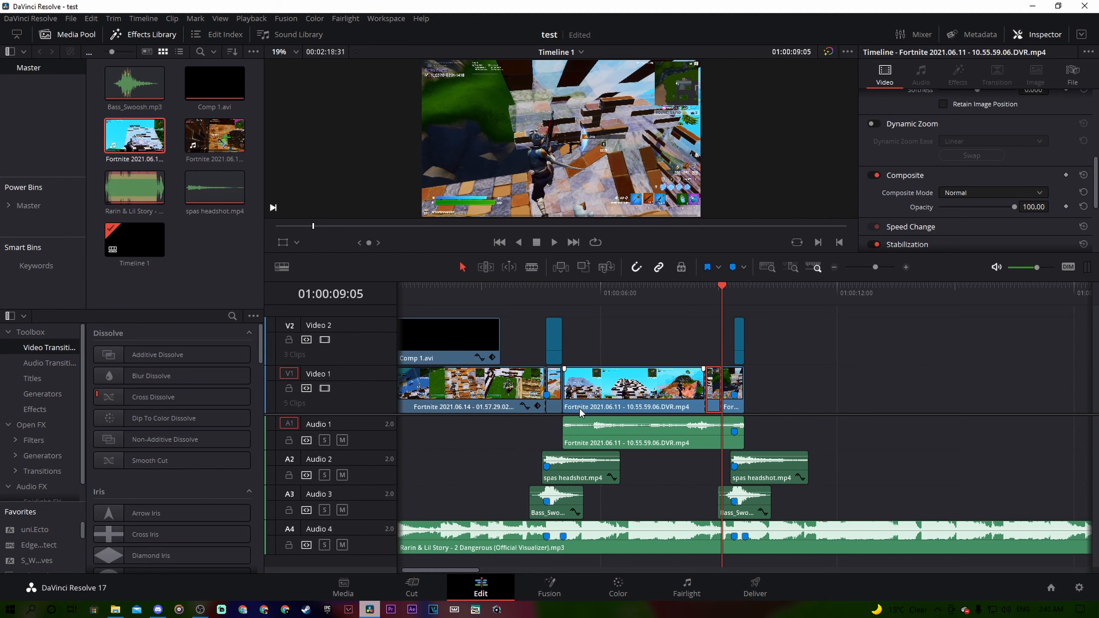
- Split the Fortnite 2021.06.11 audio on Audio 1 at 01:00:09:05 and 01:00:08:41 to match the video cuts
left_click(710, 432)
key("ctrl+b")
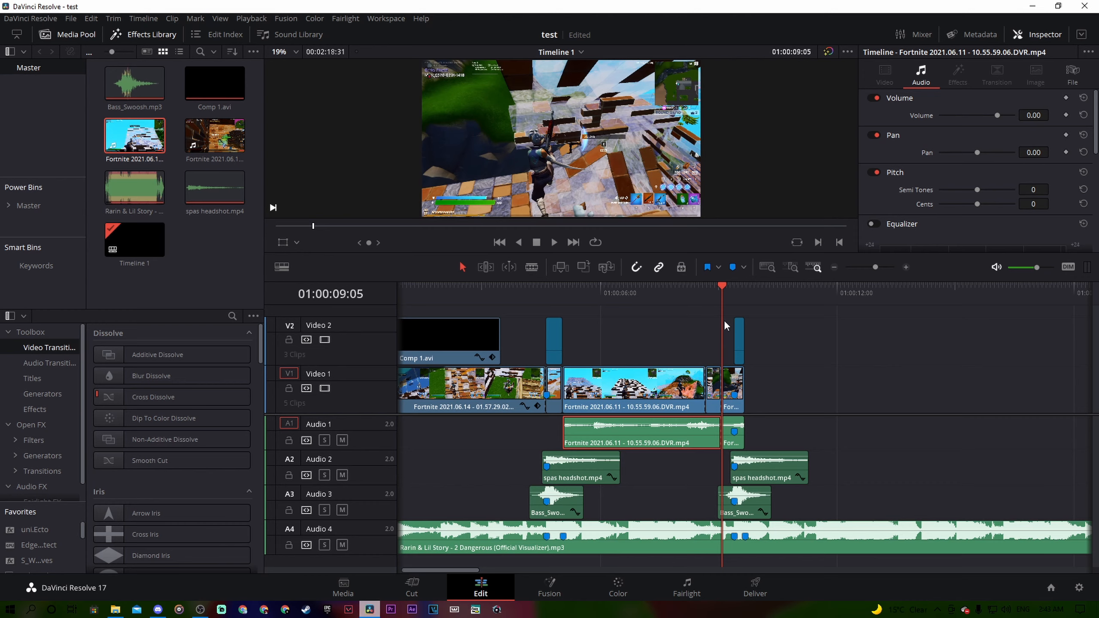
left_click_drag(720, 291, 708, 291)
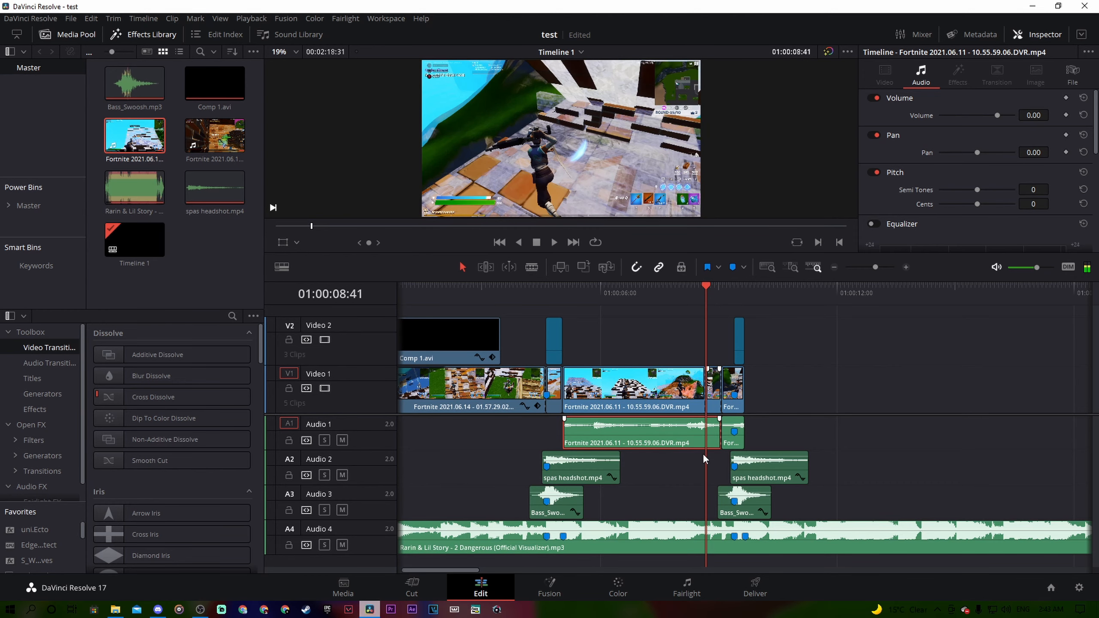
key("ctrl+b")
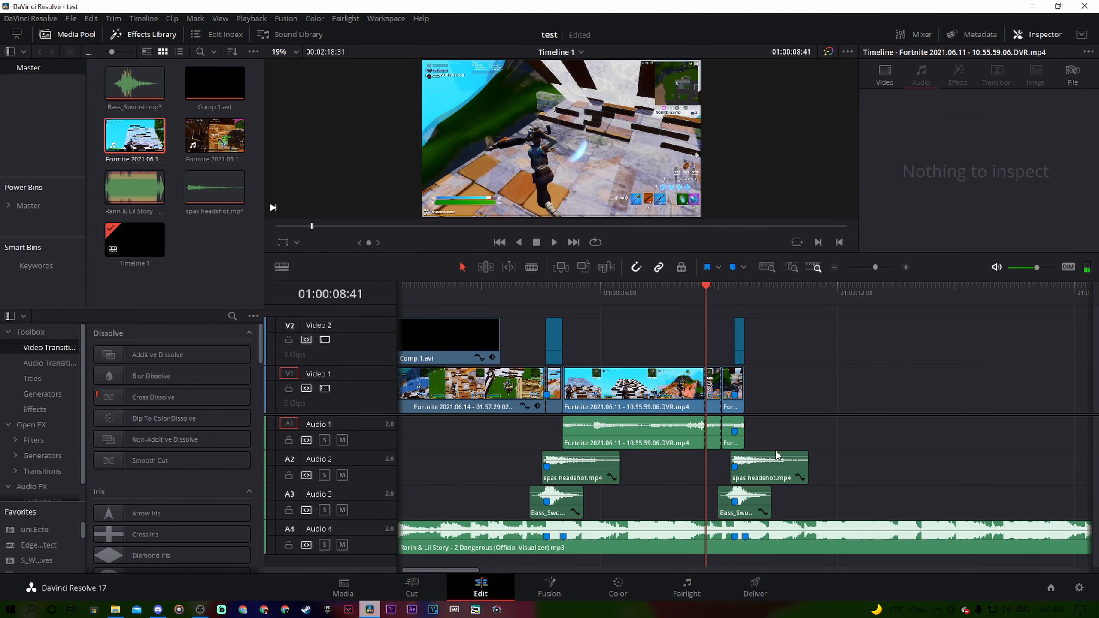
right_click(662, 404)
key("Escape")
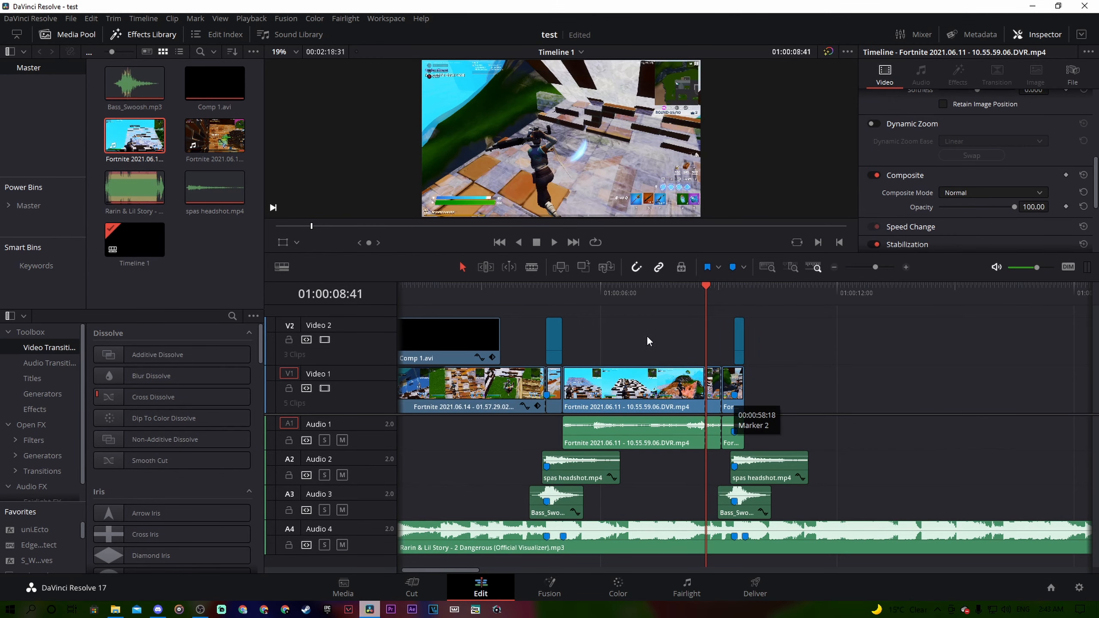
- Link the long Fortnite 2021.06.11 video piece with its audio and shorten its end to leave a gap before the short pieces
left_click_drag(648, 338, 698, 464)
right_click(650, 375)
left_click(680, 444)
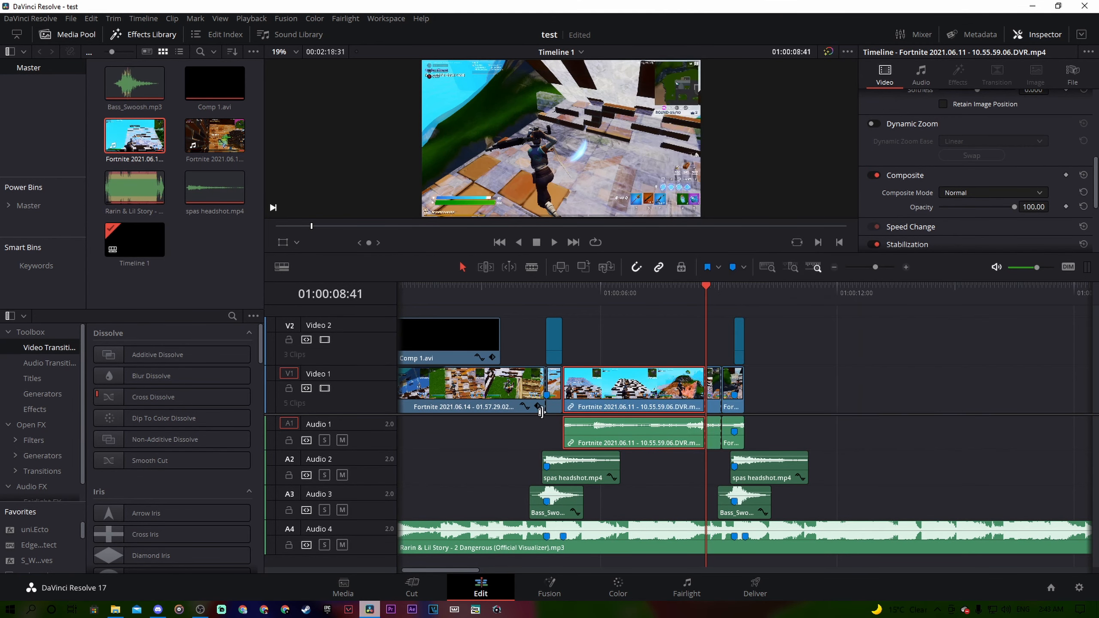
left_click(564, 418)
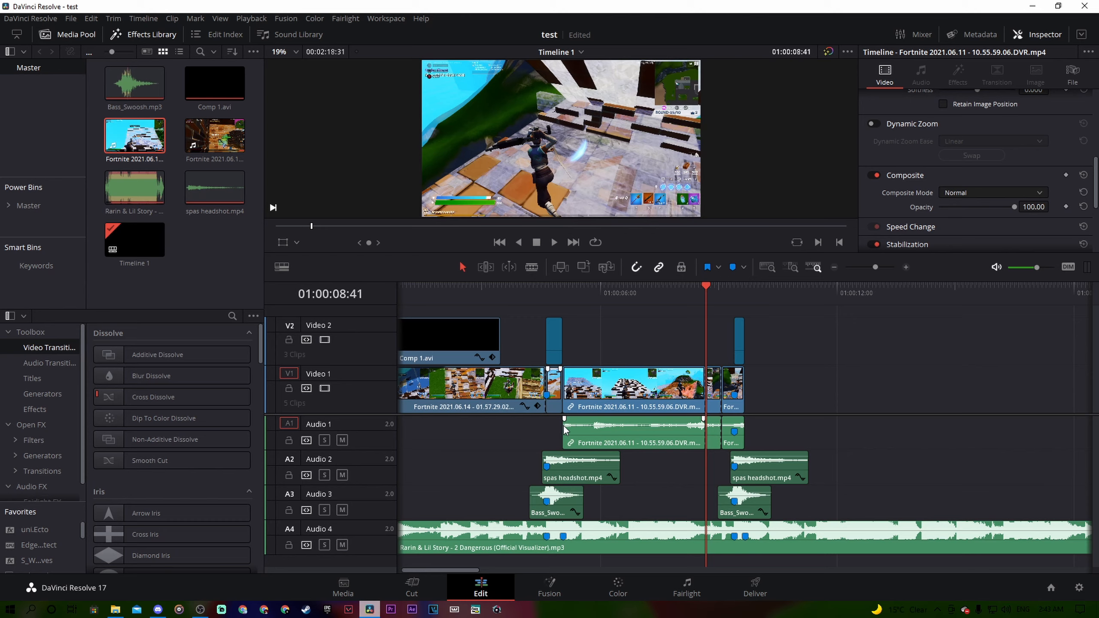
mouse_move(564, 428)
left_mouse_down()
mouse_move(586, 429)
mouse_move(565, 429)
left_mouse_up()
left_click(602, 352)
left_click_drag(603, 393, 887, 389)
left_click_drag(924, 384, 597, 384)
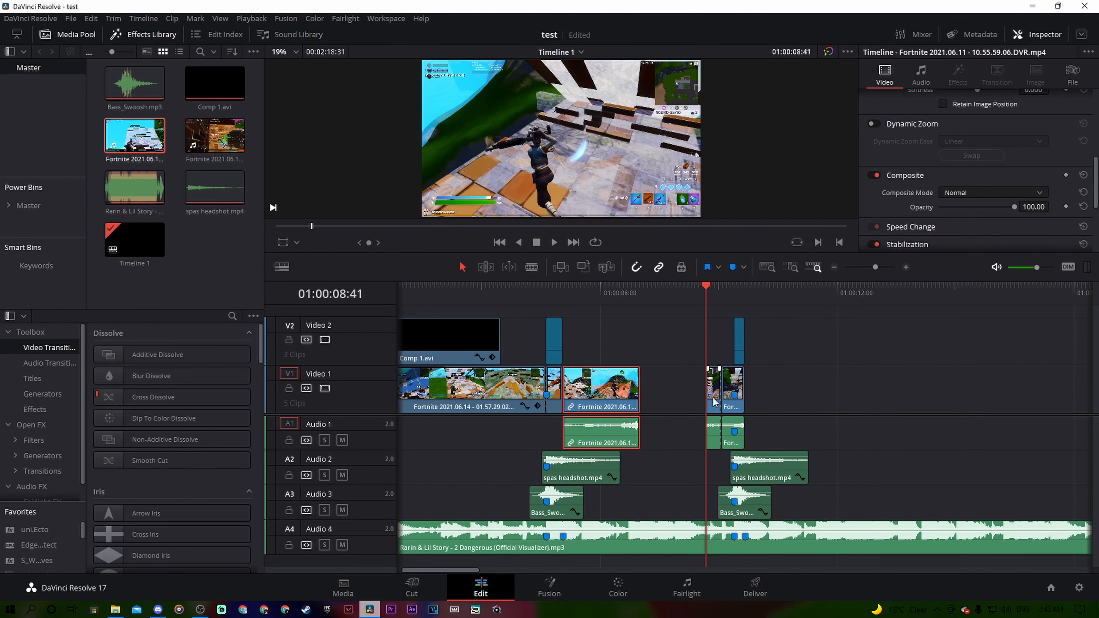
mouse_move(713, 398)
left_mouse_down()
mouse_move(695, 398)
mouse_move(723, 398)
left_mouse_up()
key("super")
left_click(862, 403)
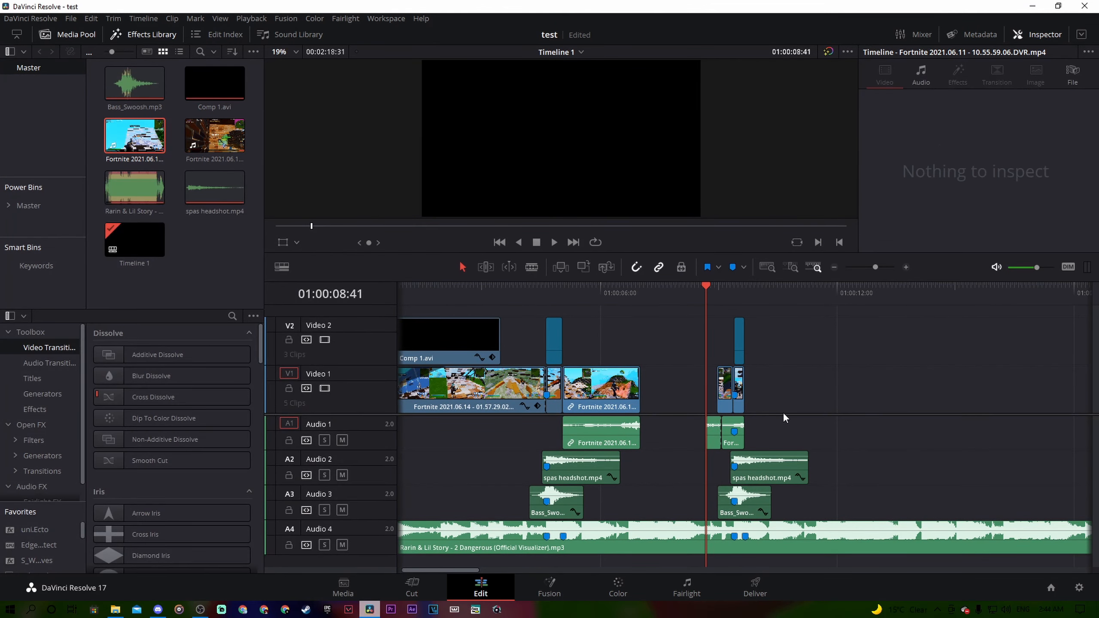
key("ctrl+z")
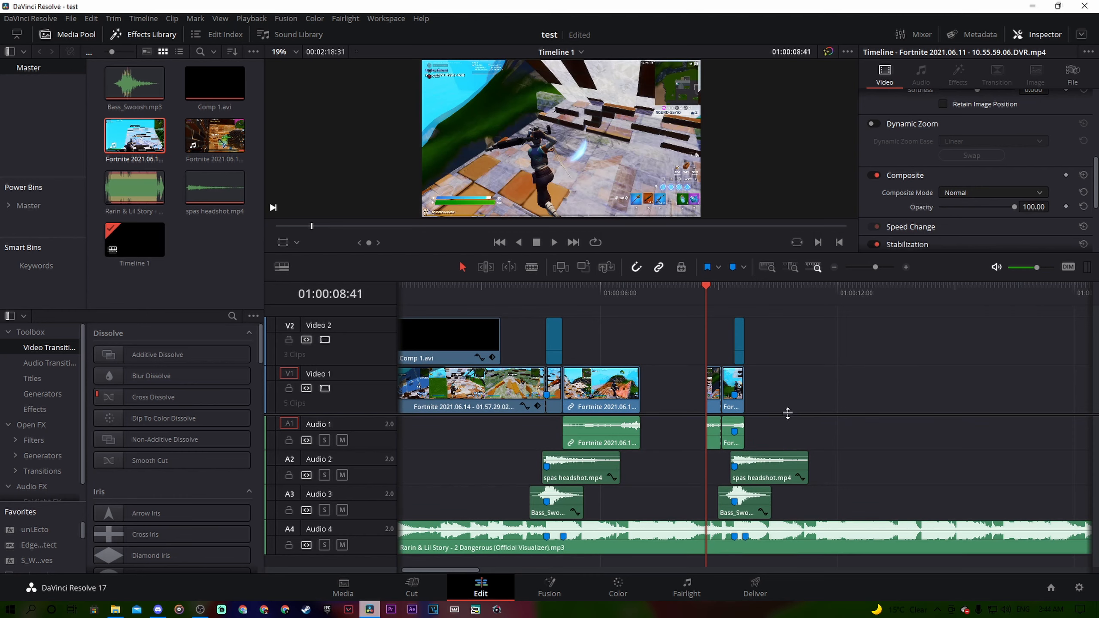
key("ctrl+a")
left_click(842, 401)
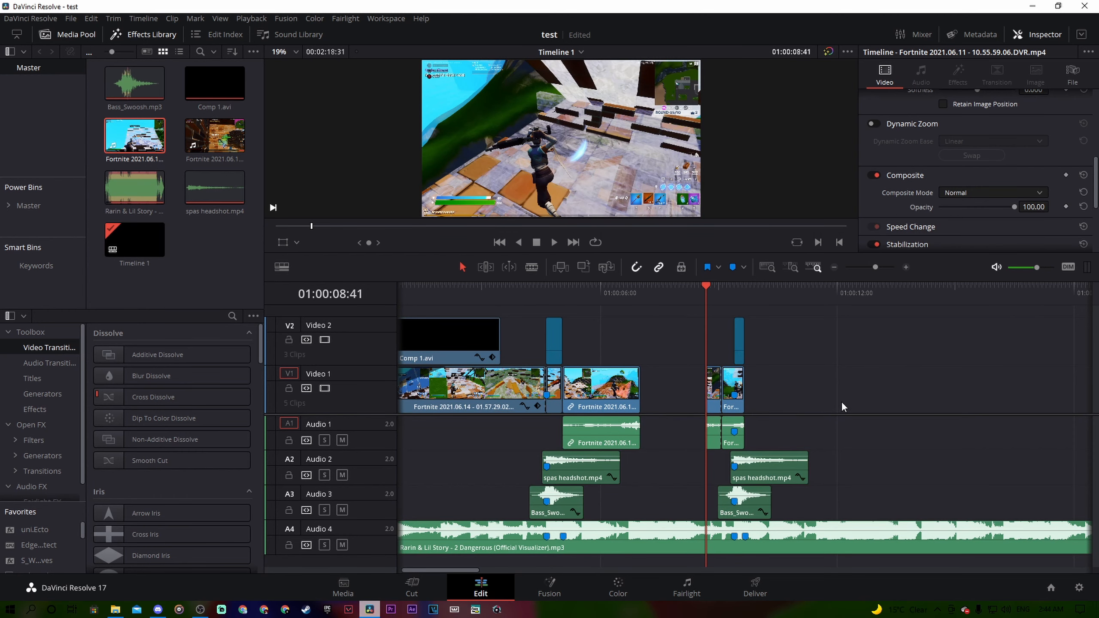
- Fill the gap with two copies of the first short Fortnite video piece plus one audio copy, and extend the long linked clip to meet them
left_click(709, 404)
left_click_drag(712, 403, 682, 399)
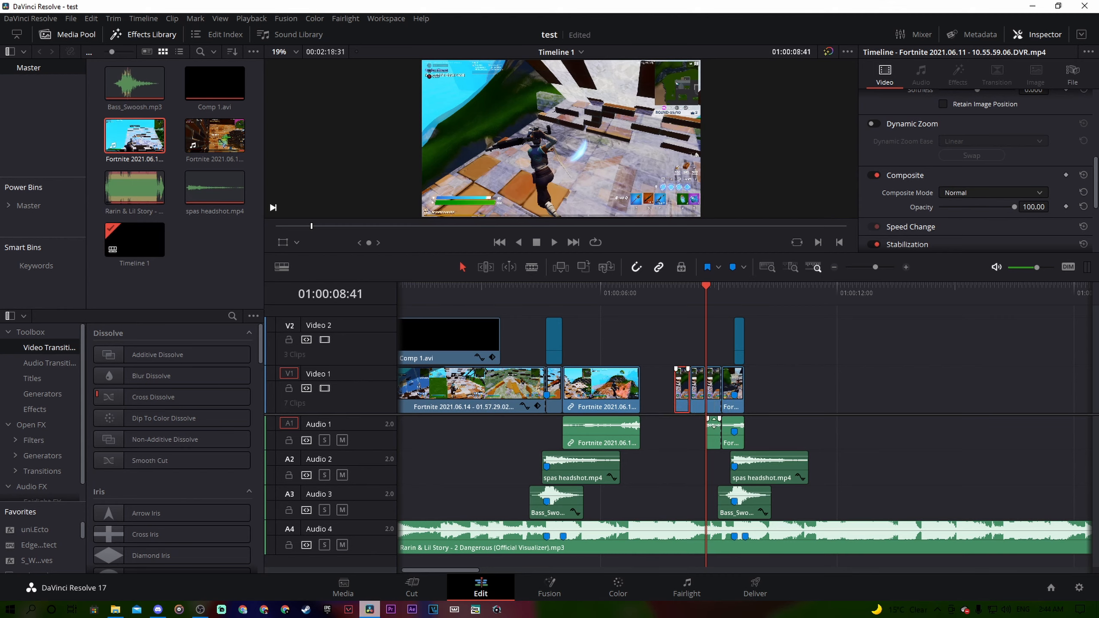
left_click_drag(715, 434, 692, 430)
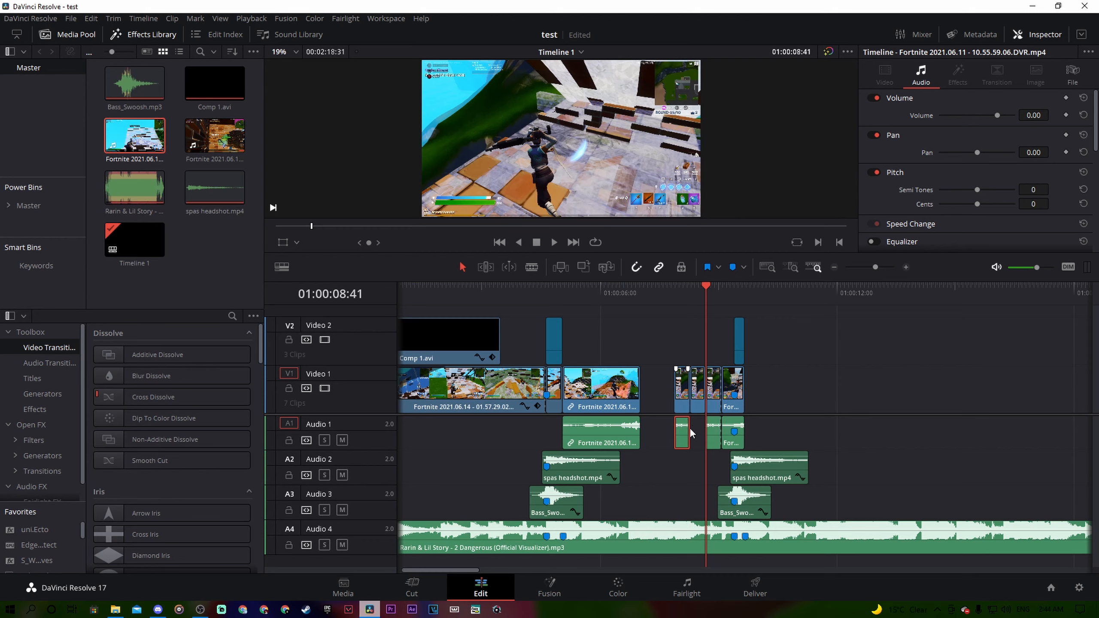
mouse_move(610, 400)
left_mouse_down()
mouse_move(645, 399)
mouse_move(564, 398)
left_mouse_up()
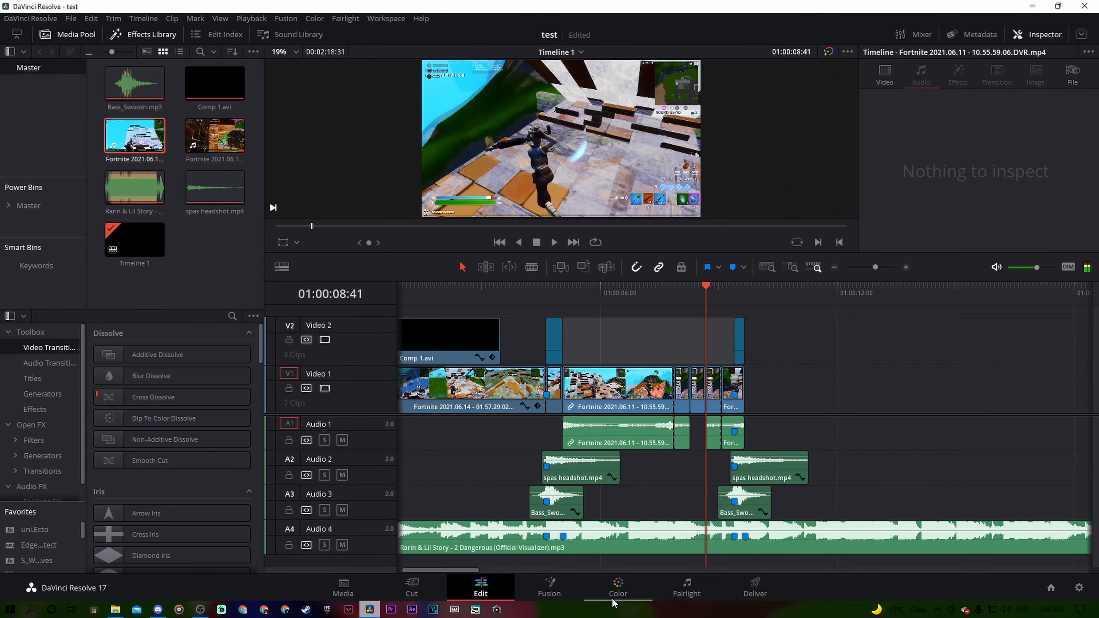
key("ctrl+s")
- Reverse the speed of the middle of the three identical short Fortnite 2021.06.11 pieces on Video 1
right_click(698, 396)
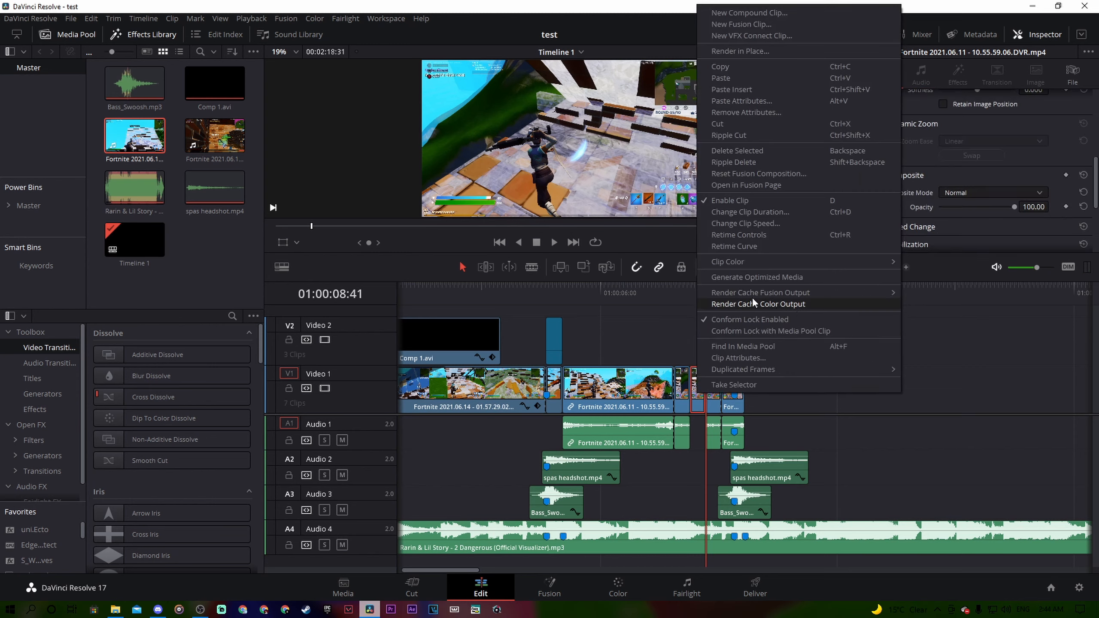
left_click(764, 223)
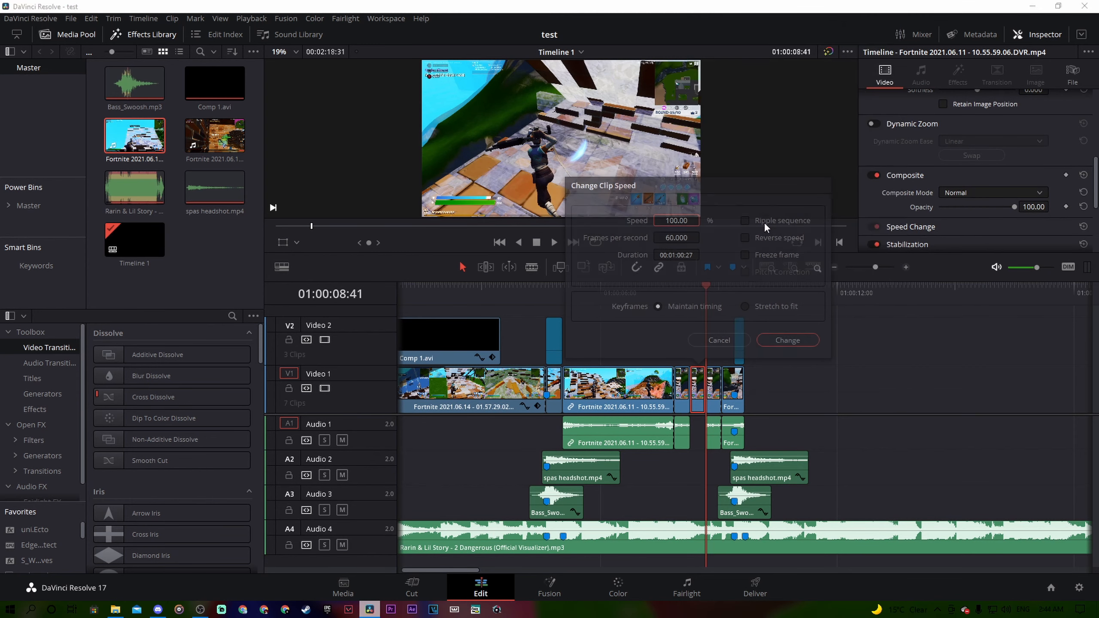
left_click(745, 237)
left_click(790, 341)
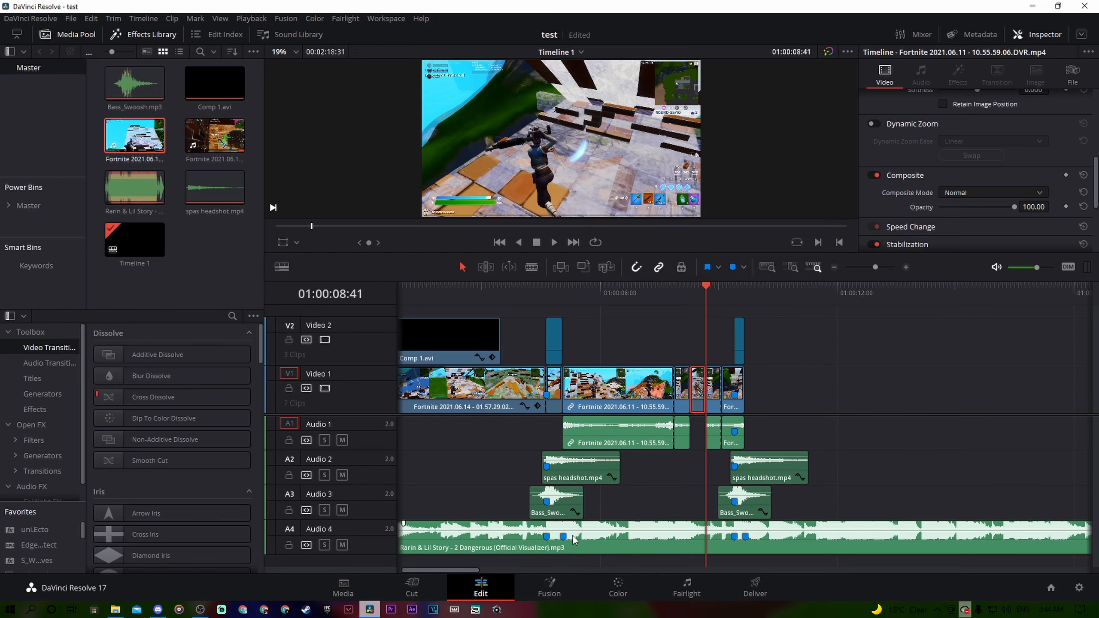
- Move the second adjustment clip off the Fortnite footage, play the edit from 01:00:05:35, and put the adjustment clip back
left_click(638, 317)
left_click(580, 311)
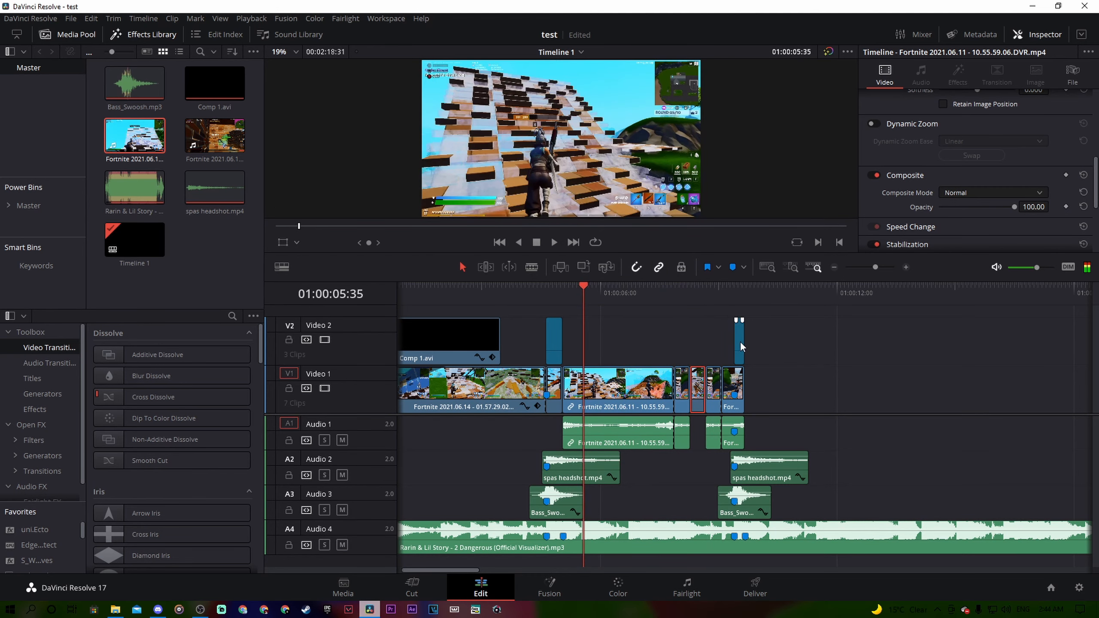
left_click_drag(740, 342, 803, 349)
key("space")
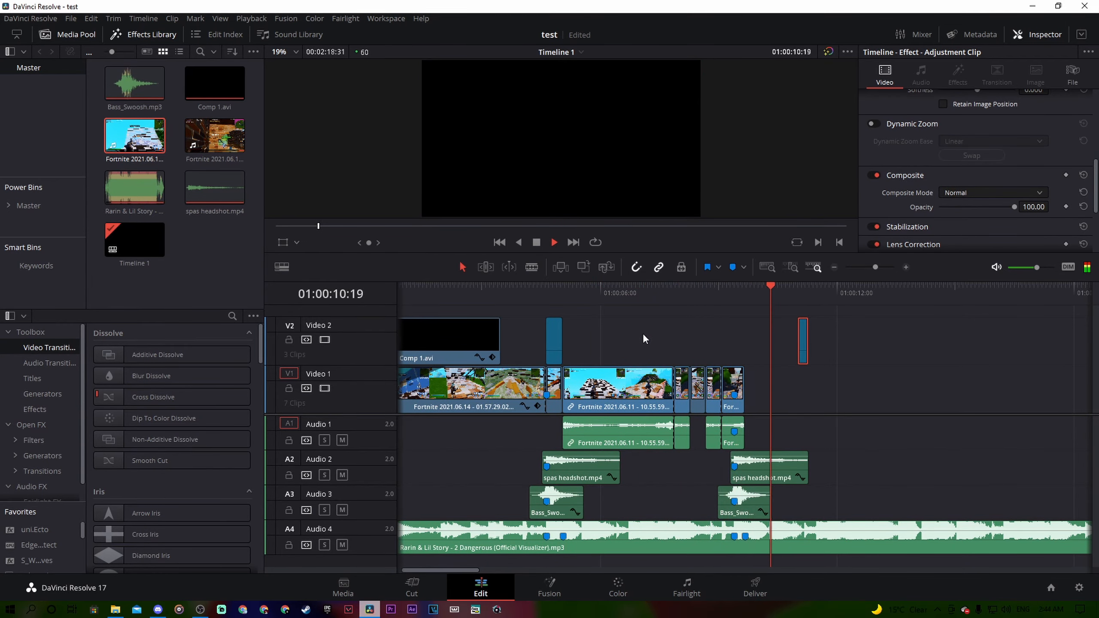
key("space")
left_click_drag(805, 346, 739, 342)
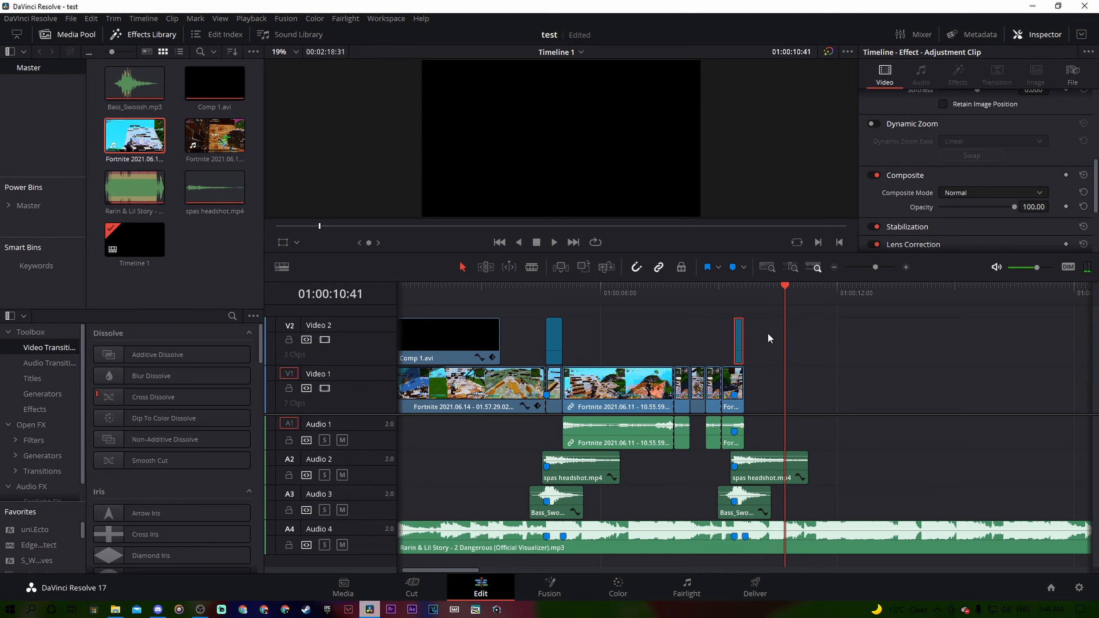
- Play back the repeated and reversed Fortnite pieces from 01:00:07:53
left_click_drag(757, 292, 683, 294)
left_click(671, 299)
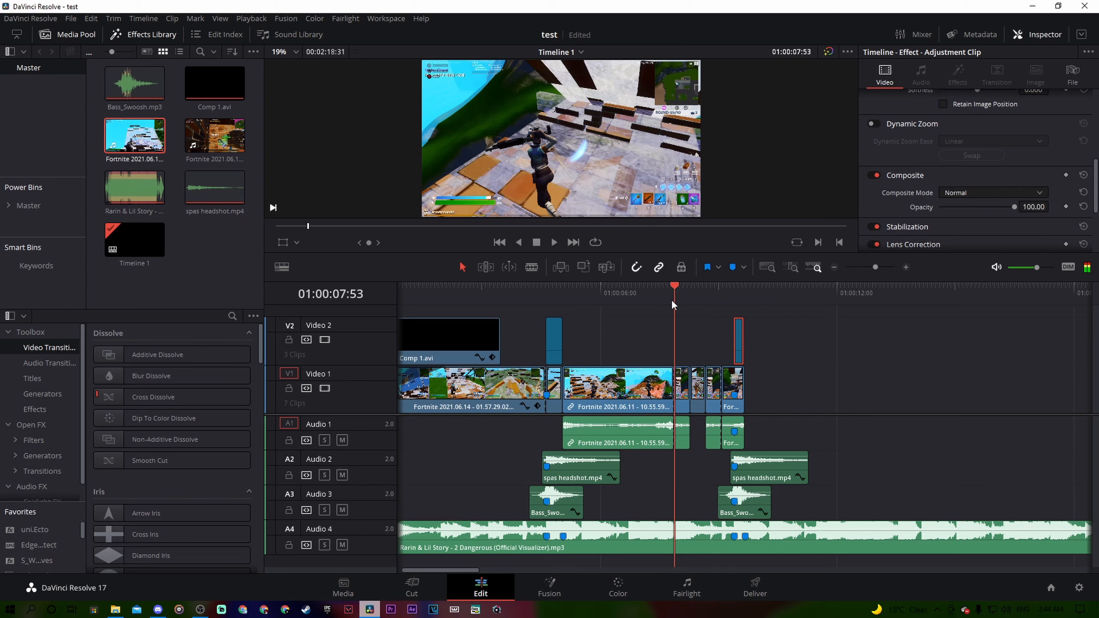
key("space")
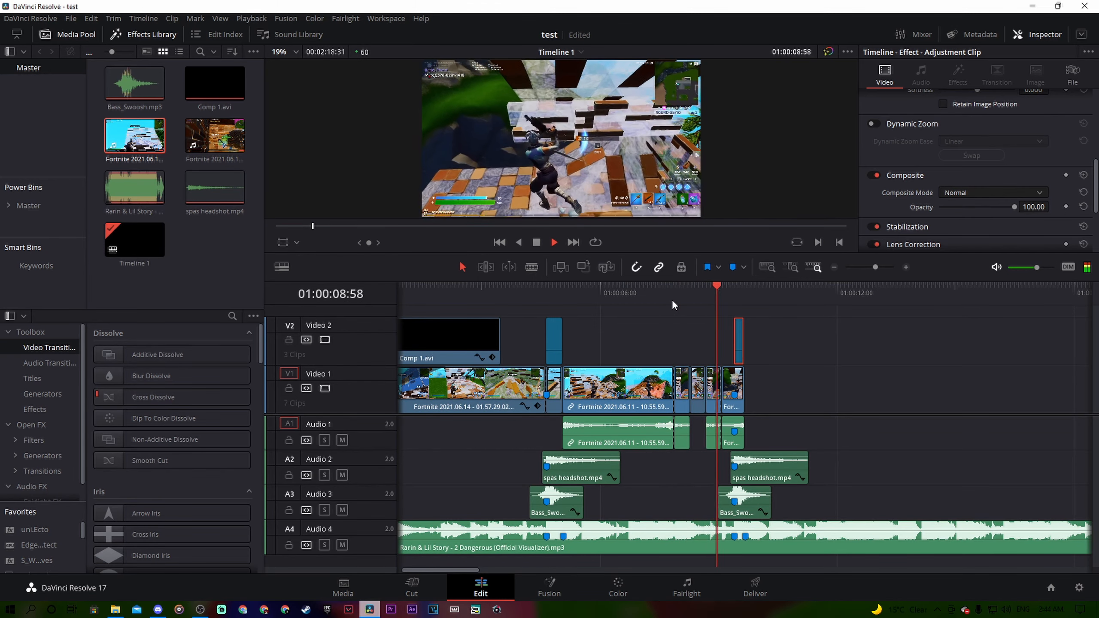
left_click_drag(767, 289, 729, 290)
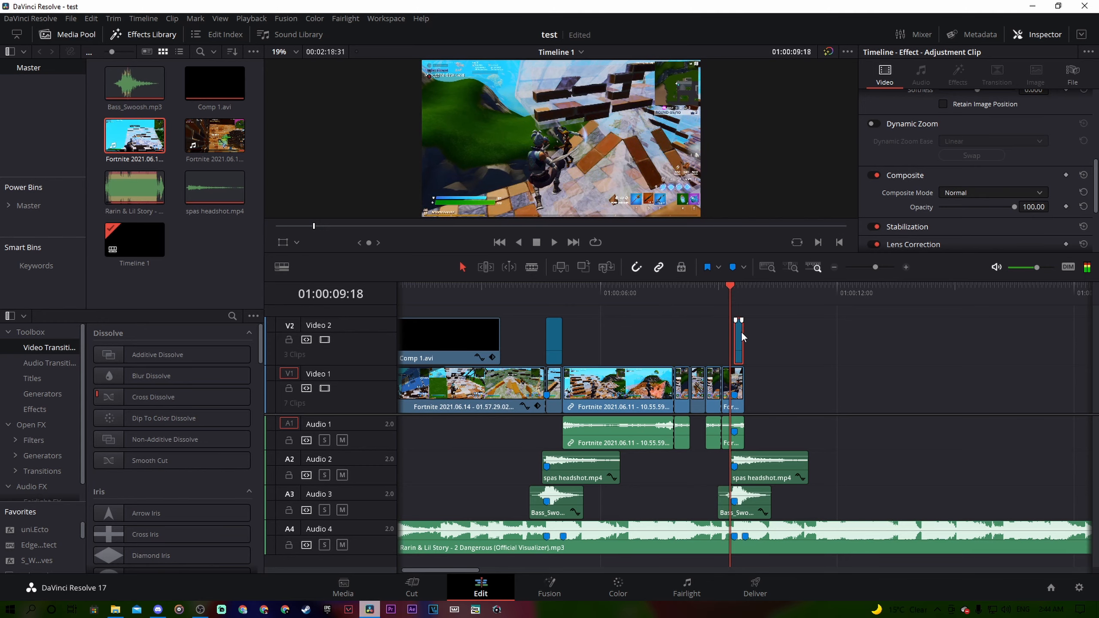
- Move the second adjustment clip beyond the Fortnite footage and add a retime speed point to the last Fortnite piece at 01:00:09:24
left_click_drag(739, 337, 777, 338)
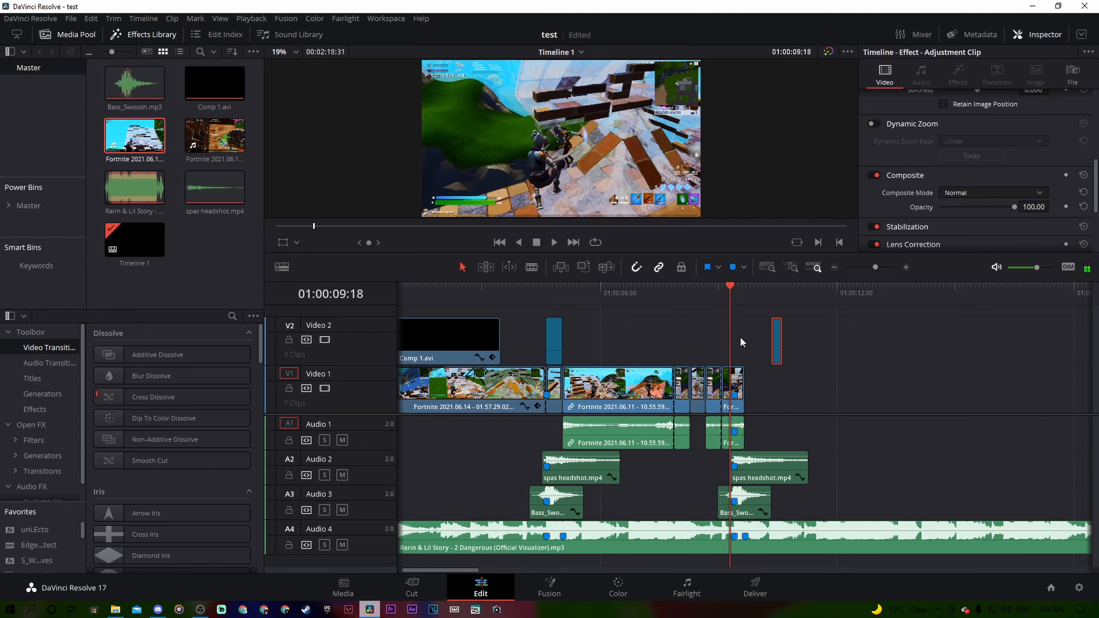
left_click(734, 289)
left_click_drag(878, 266, 889, 266)
right_click(772, 396)
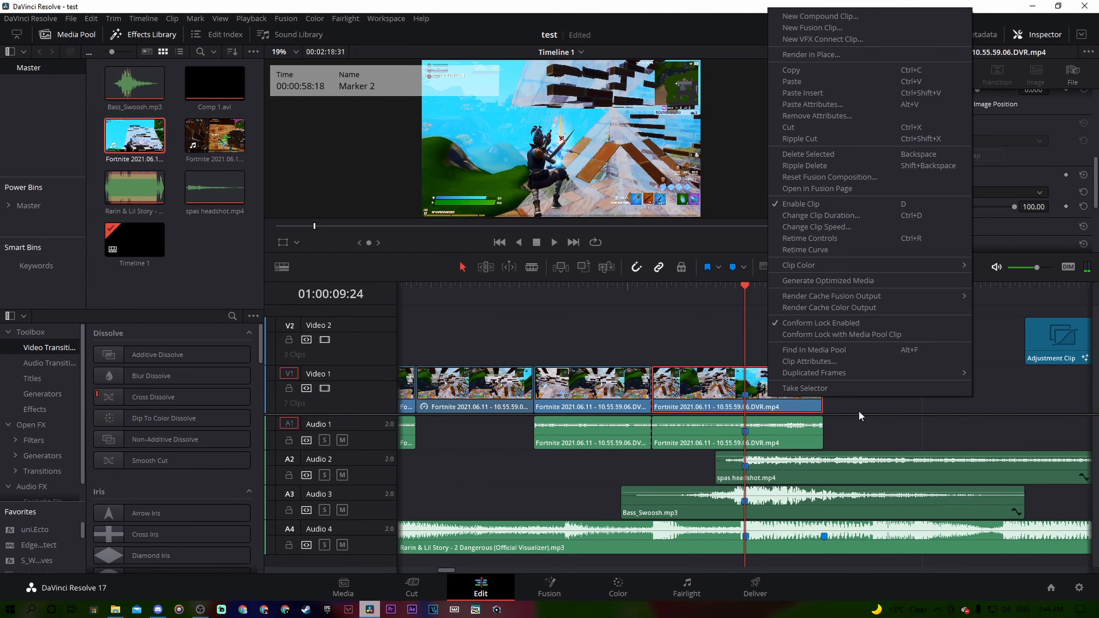
key("ctrl+r")
left_click(905, 420)
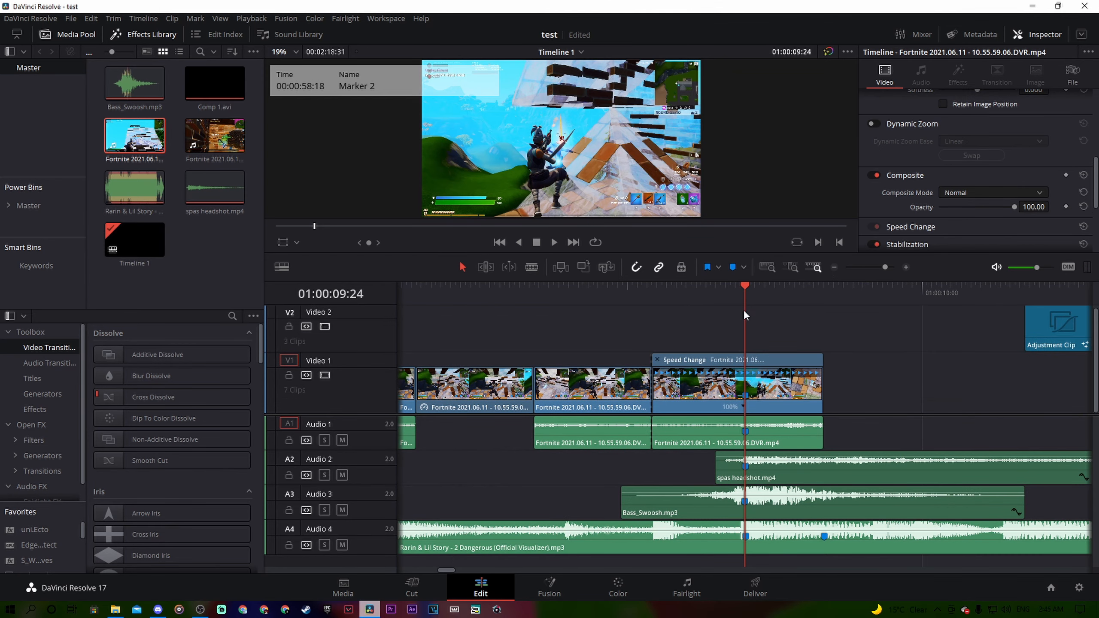
left_click(752, 407)
left_click(805, 415)
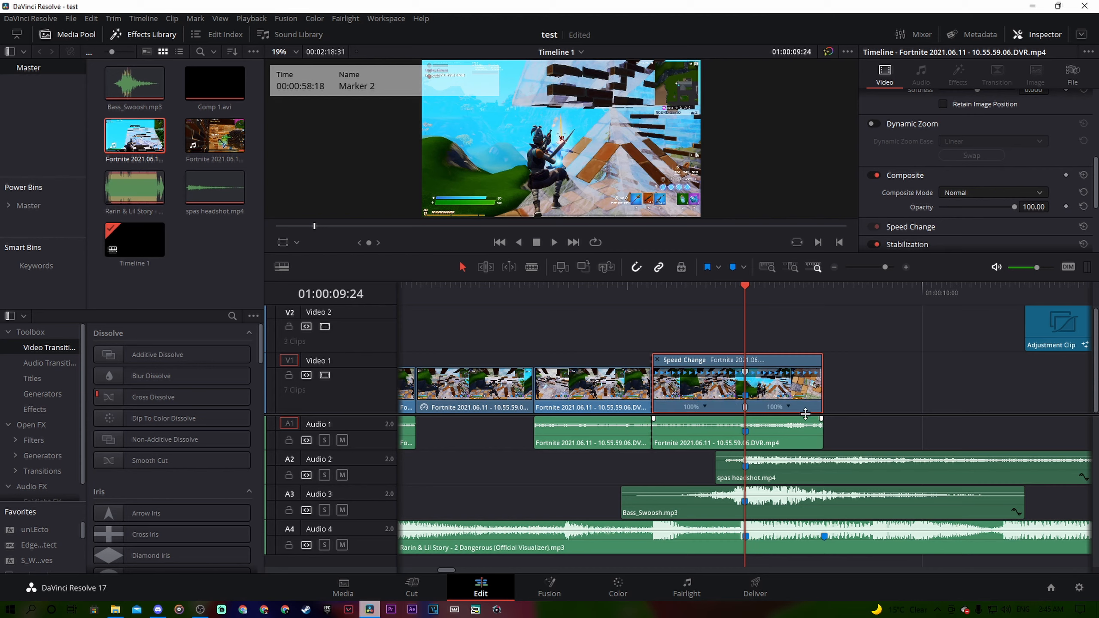
- Add another speed point at 01:00:09:06 in the last Fortnite piece and set the segment between the two points to 200%
left_click_drag(737, 280, 659, 308)
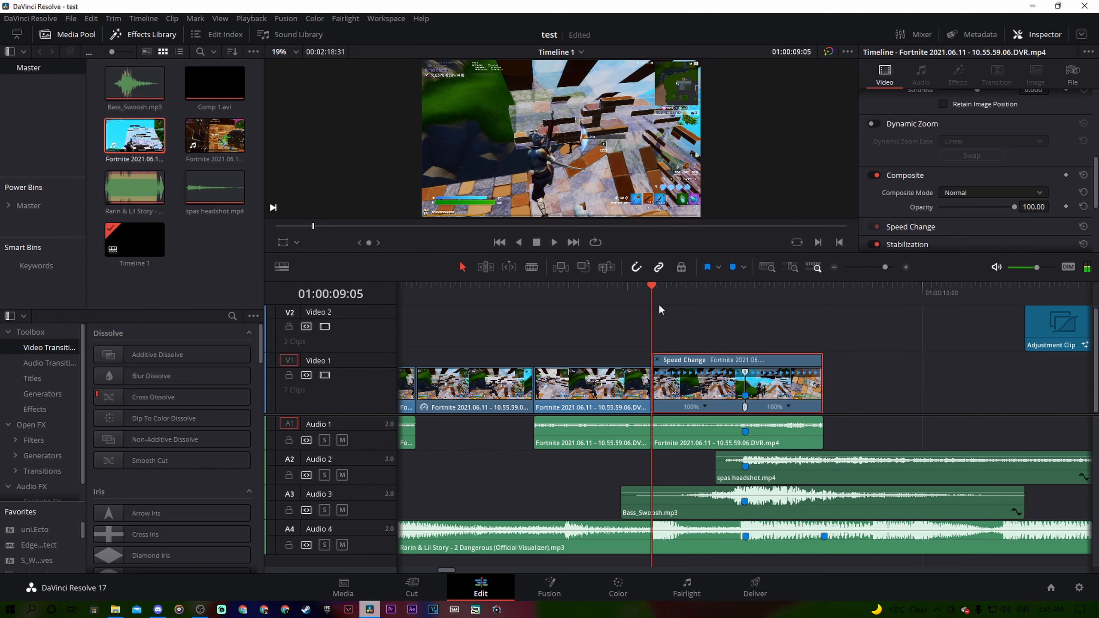
key("Right")
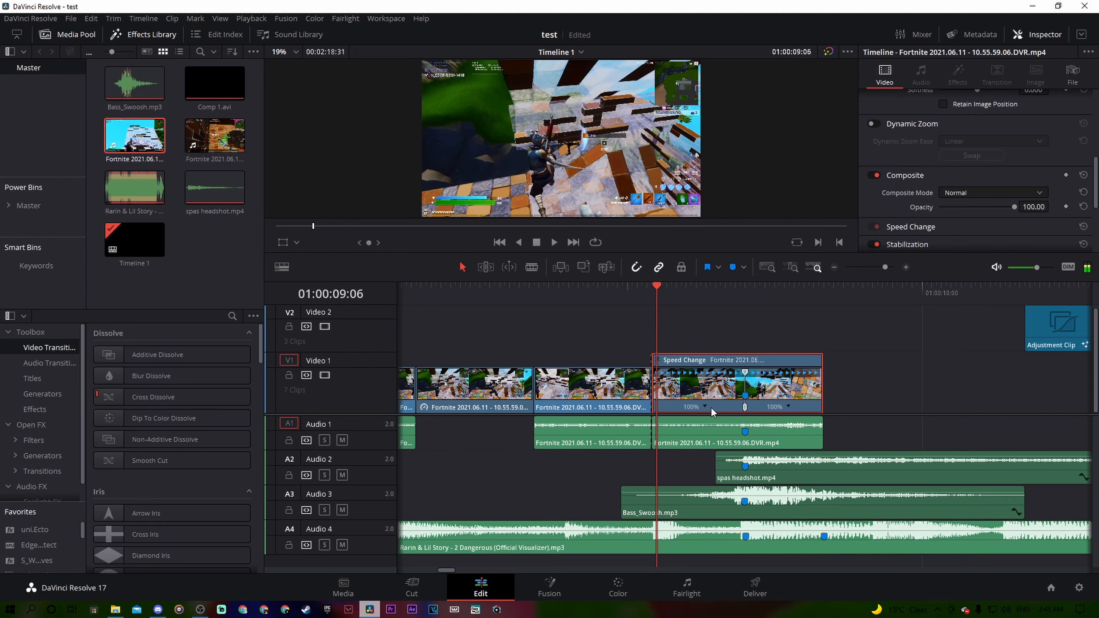
left_click(711, 407)
left_click(737, 425)
left_click(706, 408)
mouse_move(745, 450)
left_click(816, 541)
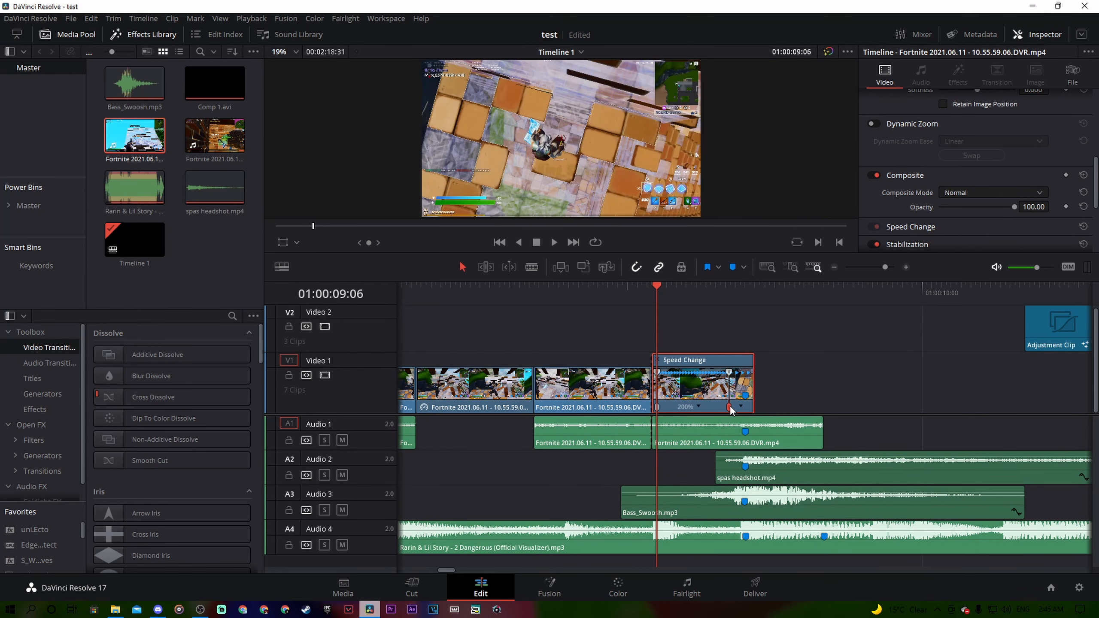
- Extend the end of the last Fortnite piece and set the speed of its final segment to 50%
left_click_drag(741, 403, 858, 402)
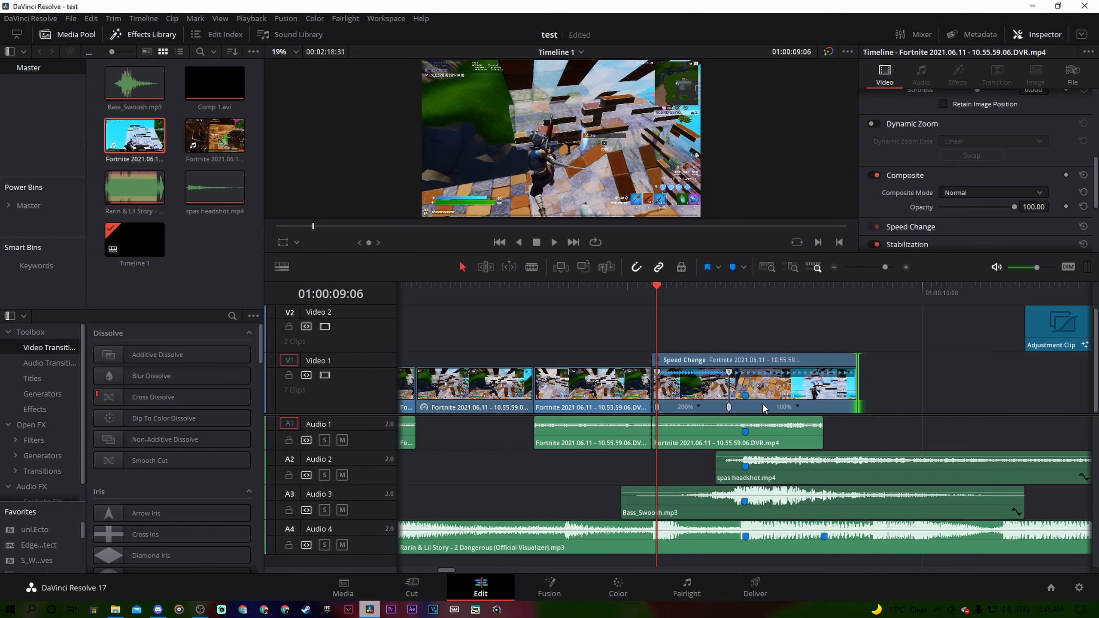
left_click(797, 407)
mouse_move(870, 450)
left_click(901, 477)
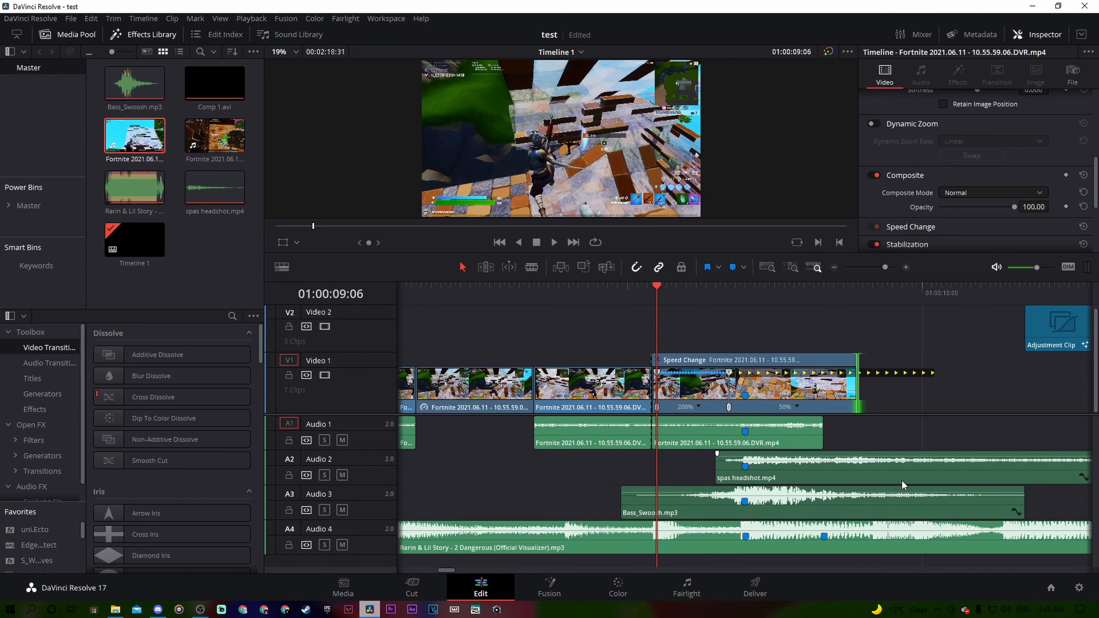
- Shift the speed point before the 50% segment slightly past the beat marker and trim the piece's end to match its audio on Audio 1
left_click_drag(729, 407, 761, 409)
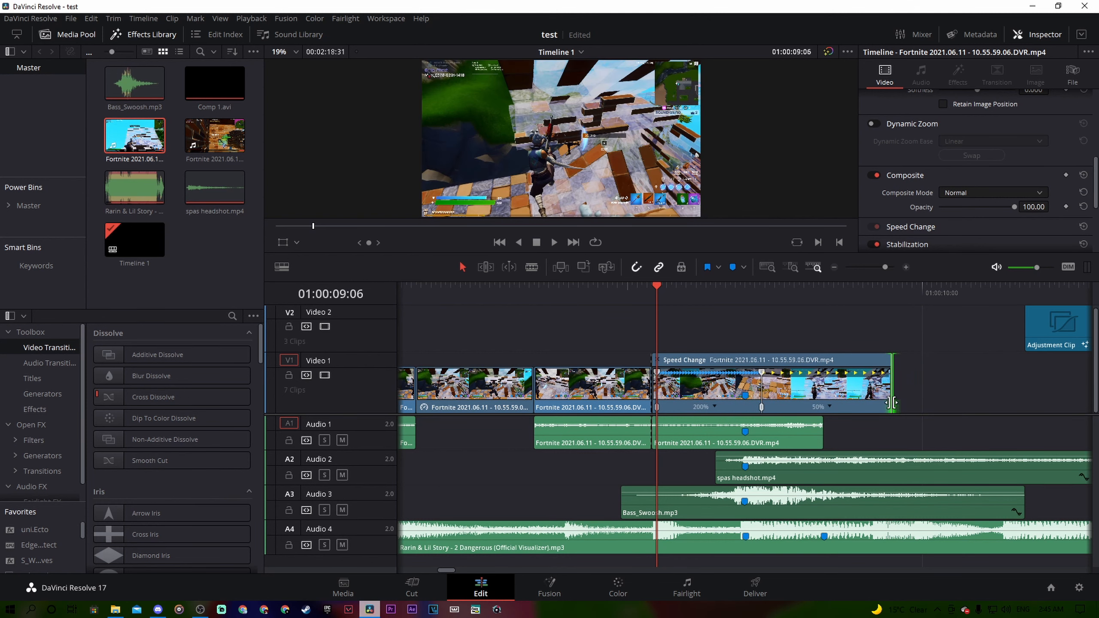
left_click_drag(892, 403, 818, 405)
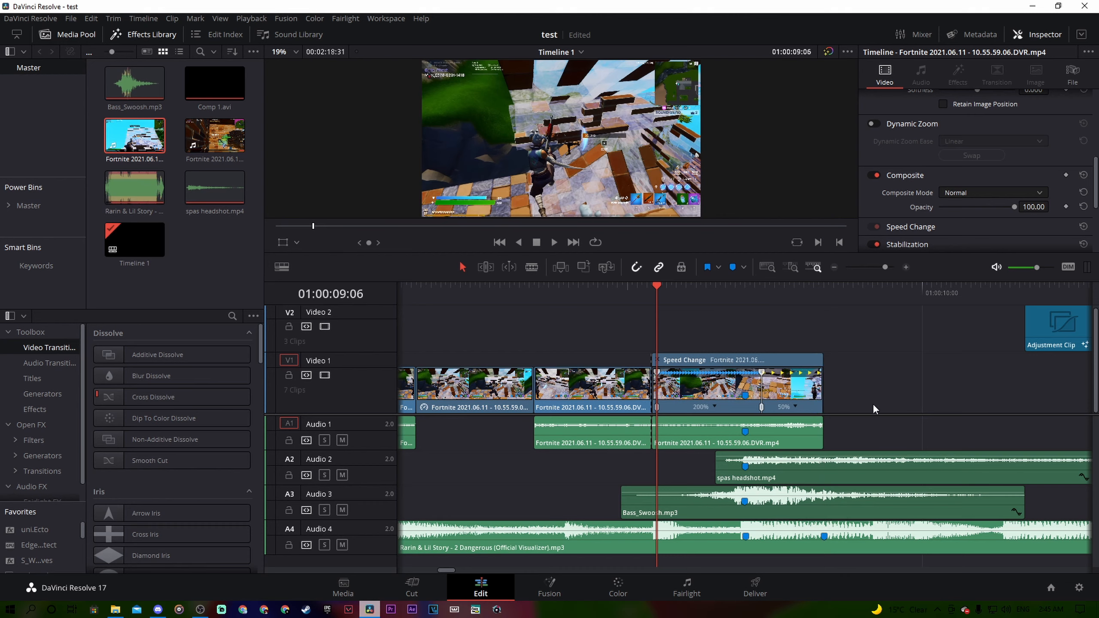
left_click(710, 399)
key("ctrl+r")
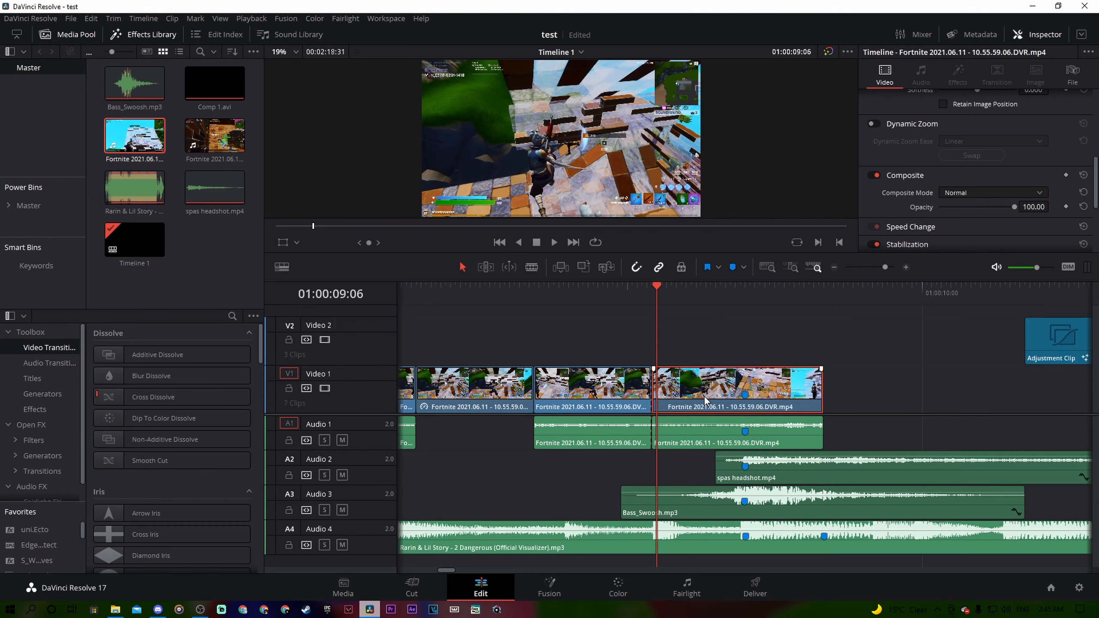
- Play back the Fortnite 2021.06.11 section with its speed changes and check where the last piece ends at 01:00:09:40
left_click_drag(884, 267, 875, 267)
left_click(576, 309)
key("space")
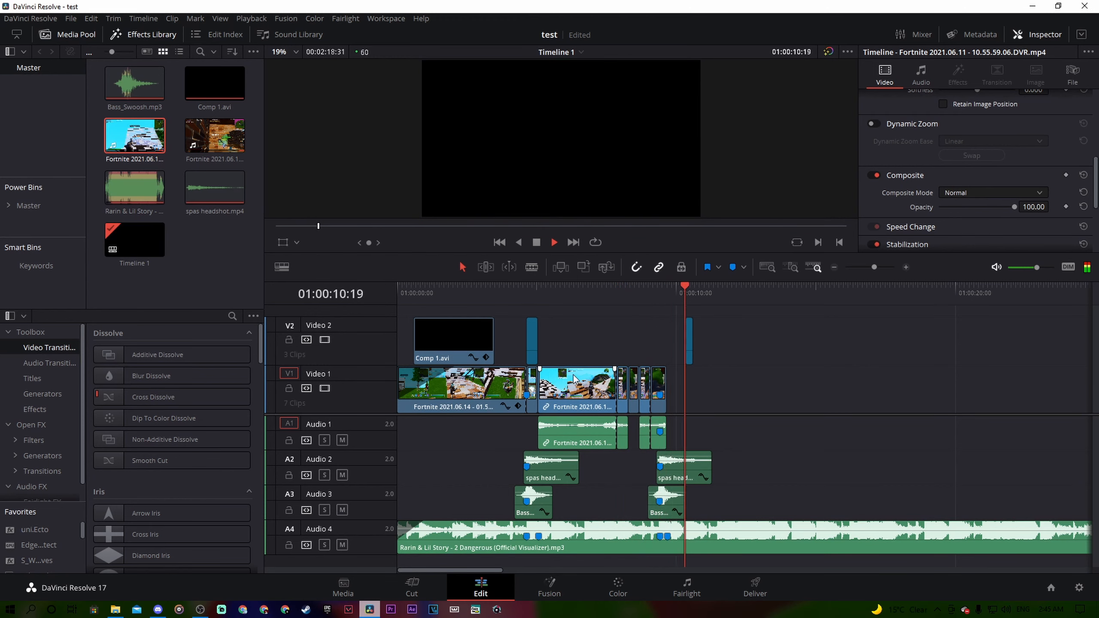
left_click(663, 290)
left_click_drag(662, 292, 665, 295)
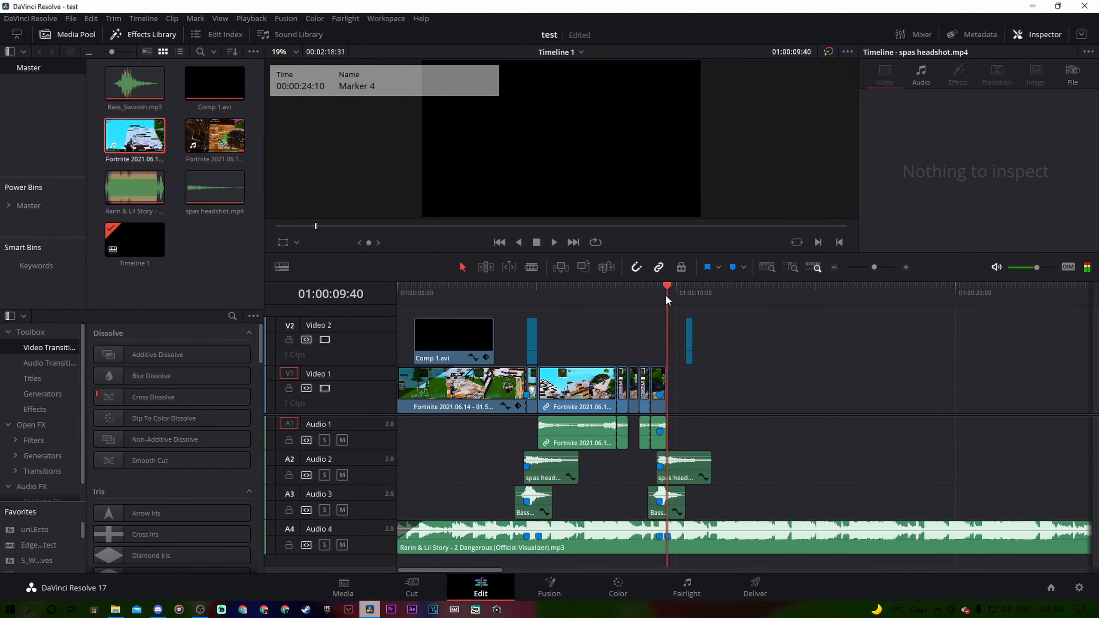
left_click(664, 405)
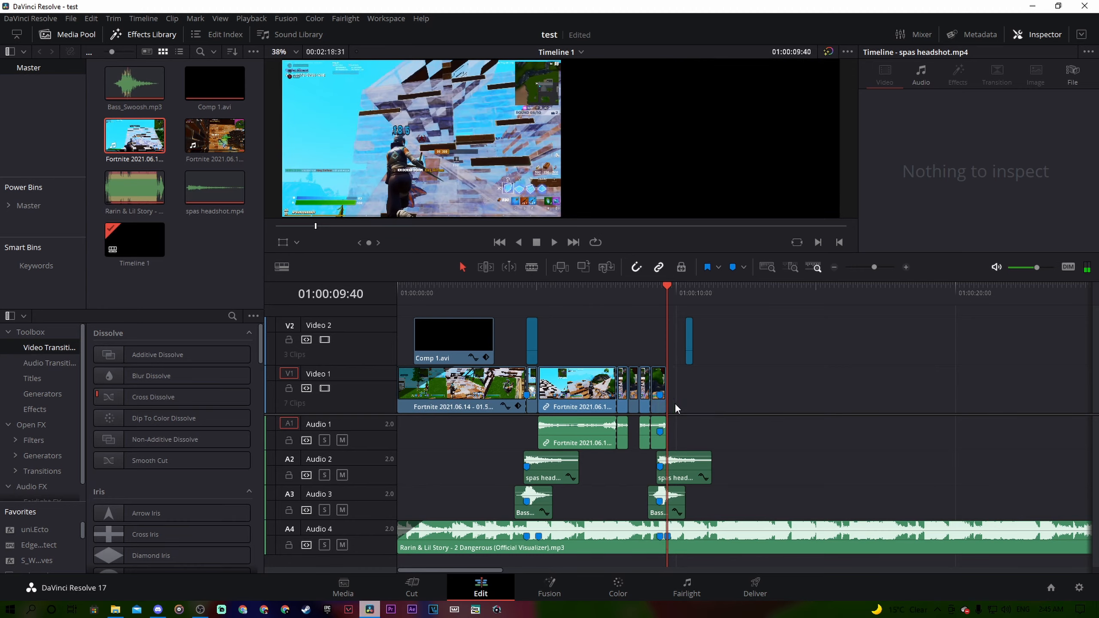
left_click(670, 435)
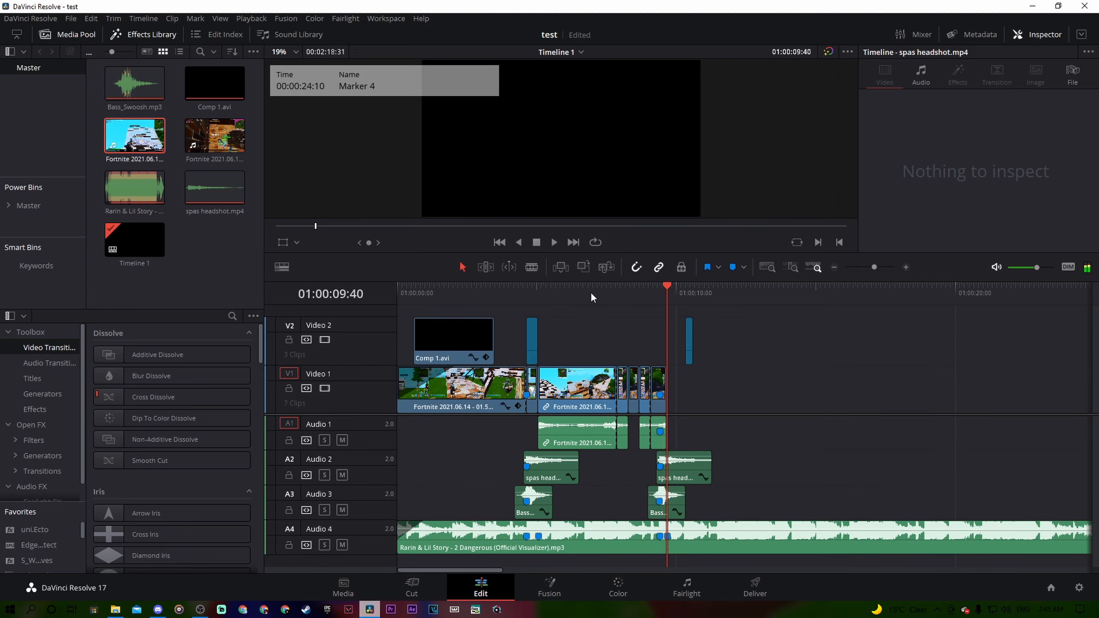
left_click(558, 297)
key("space")
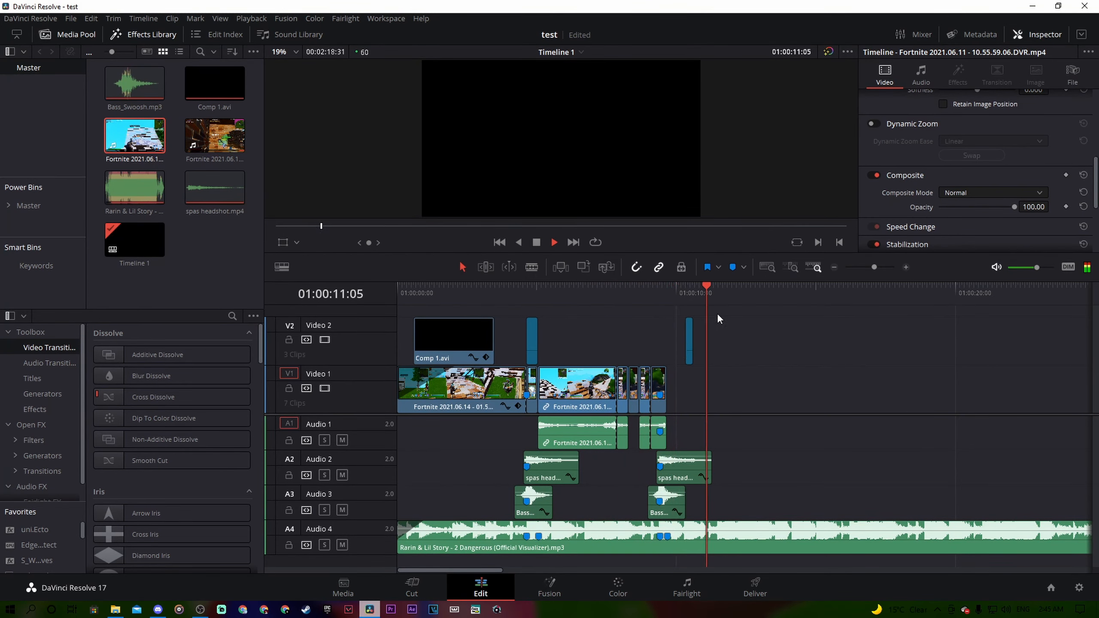
- Move the last Fortnite piece's middle speed point back onto the beat marker at 01:00:09:24 and extend the piece slightly past its audio
left_click_drag(688, 294, 663, 300)
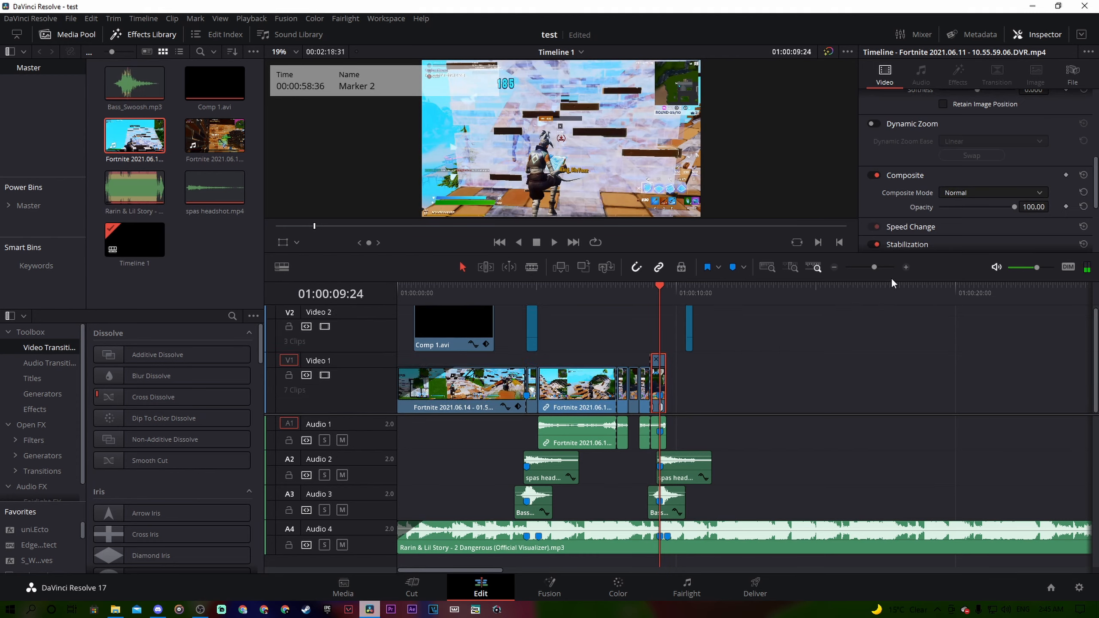
left_click_drag(874, 267, 889, 265)
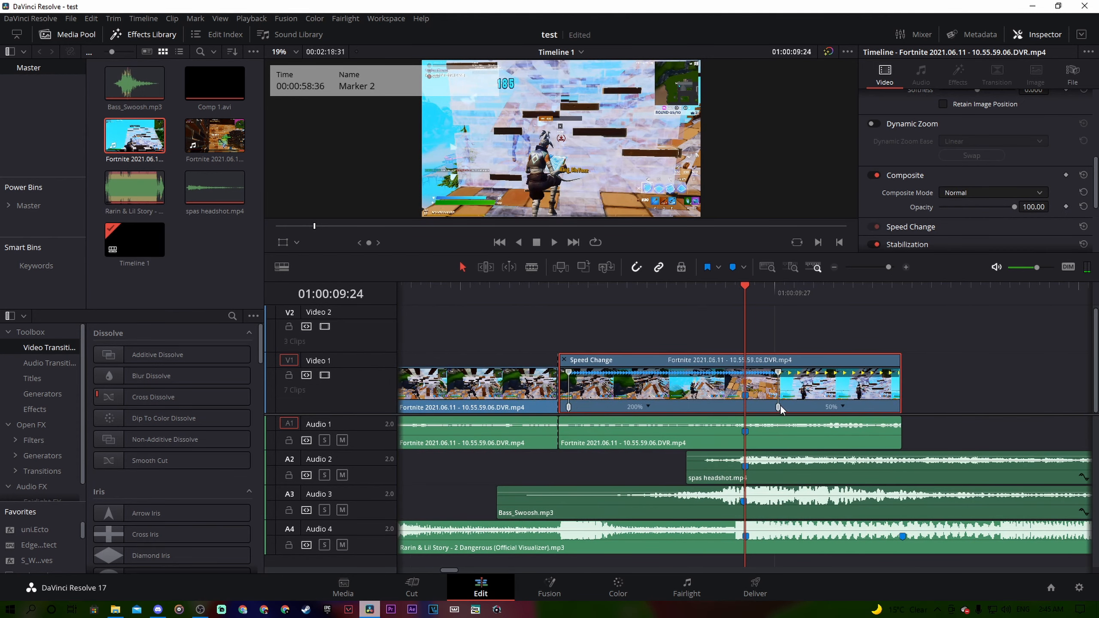
left_click_drag(779, 407, 758, 407)
left_click_drag(954, 404, 913, 402)
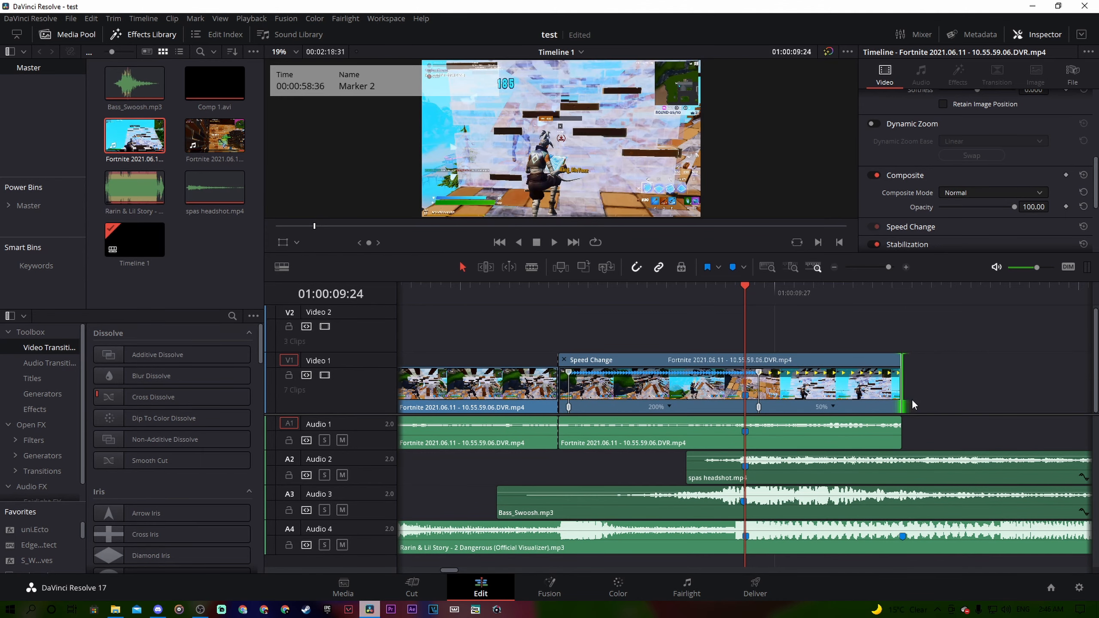
left_click_drag(889, 267, 888, 269)
left_click_drag(757, 408, 747, 409)
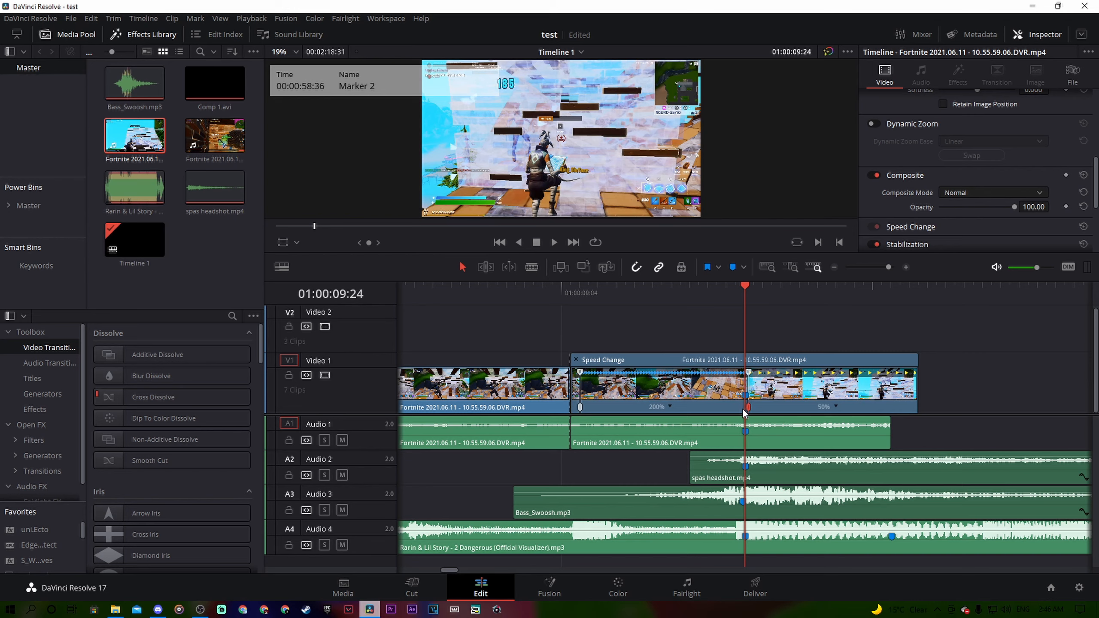
left_click_drag(743, 411, 745, 406)
- Play back the Fortnite 2021.06.11 section to check the adjusted speed ramp
left_click(452, 290)
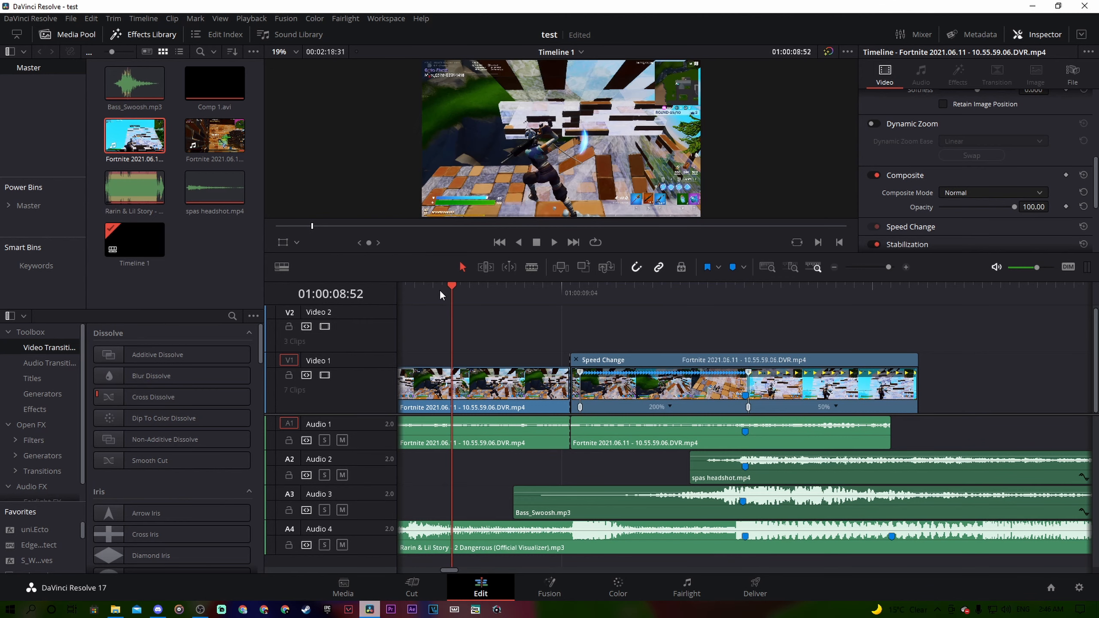
left_click_drag(888, 267, 874, 269)
left_click(533, 293)
key("space")
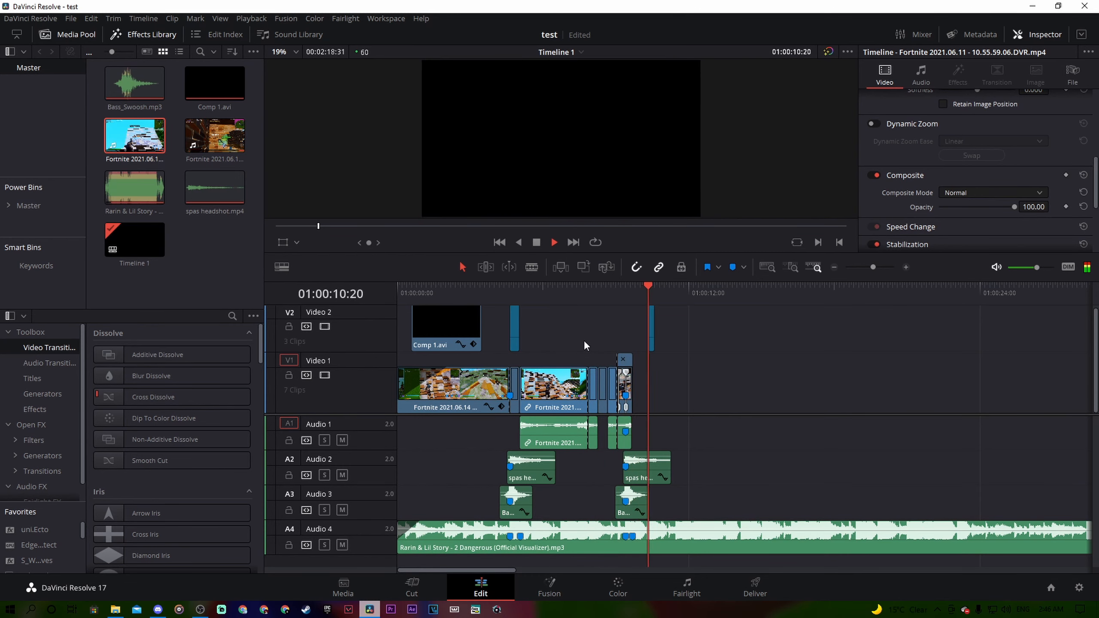
key("space")
- Hide the retime controls on the last Fortnite piece on Video 1
left_click_drag(625, 399, 623, 402)
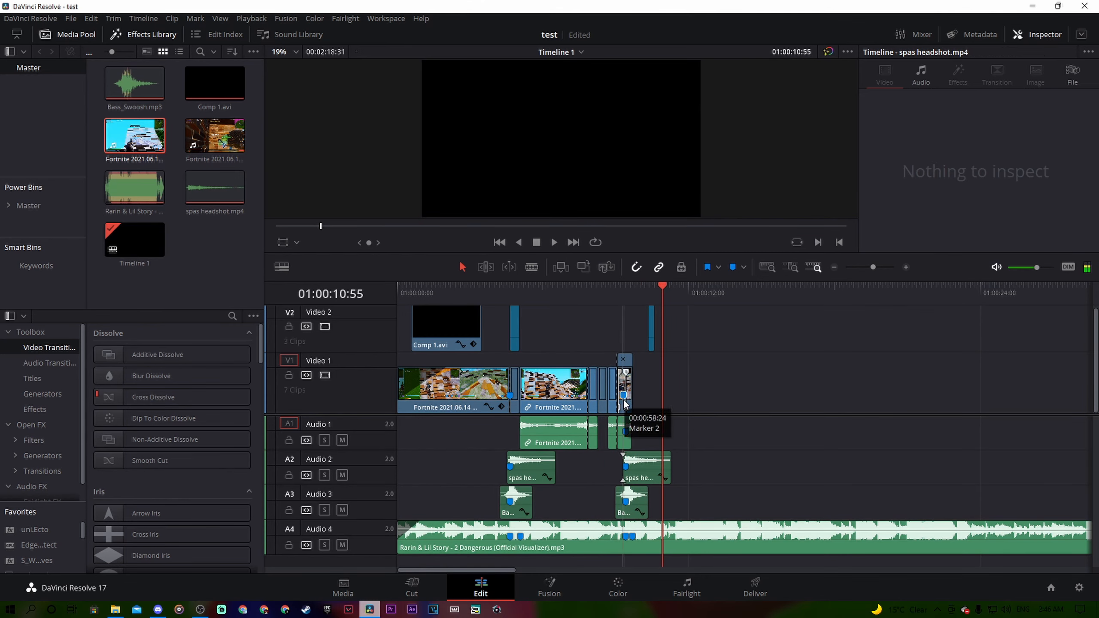
left_click_drag(878, 271, 883, 268)
left_click(536, 391)
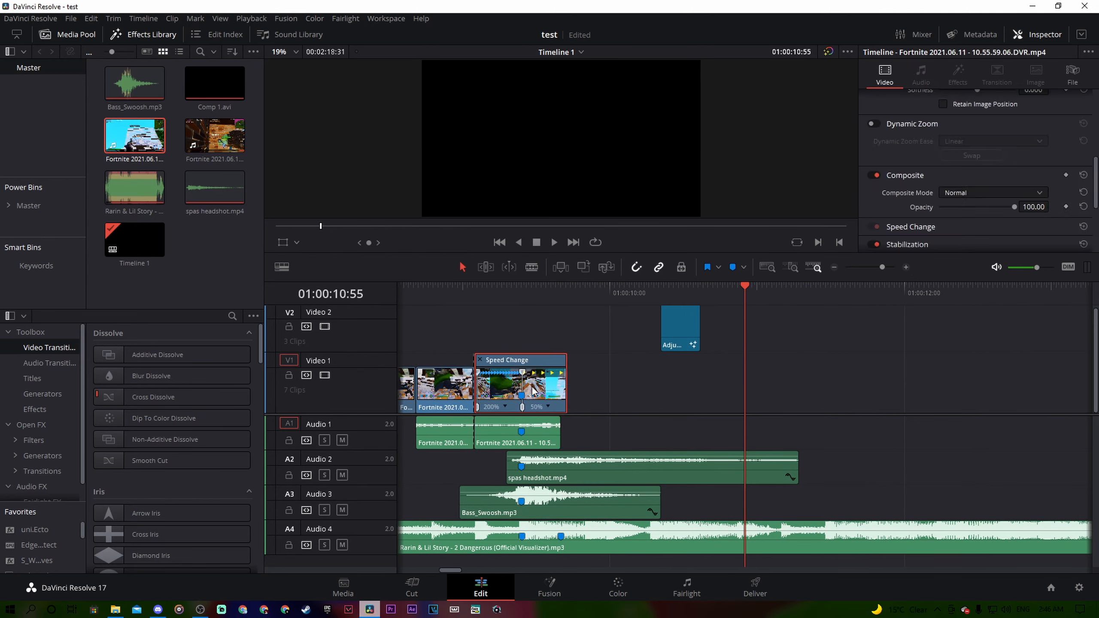
key("ctrl+e")
left_click(593, 342)
key("ctrl+r")
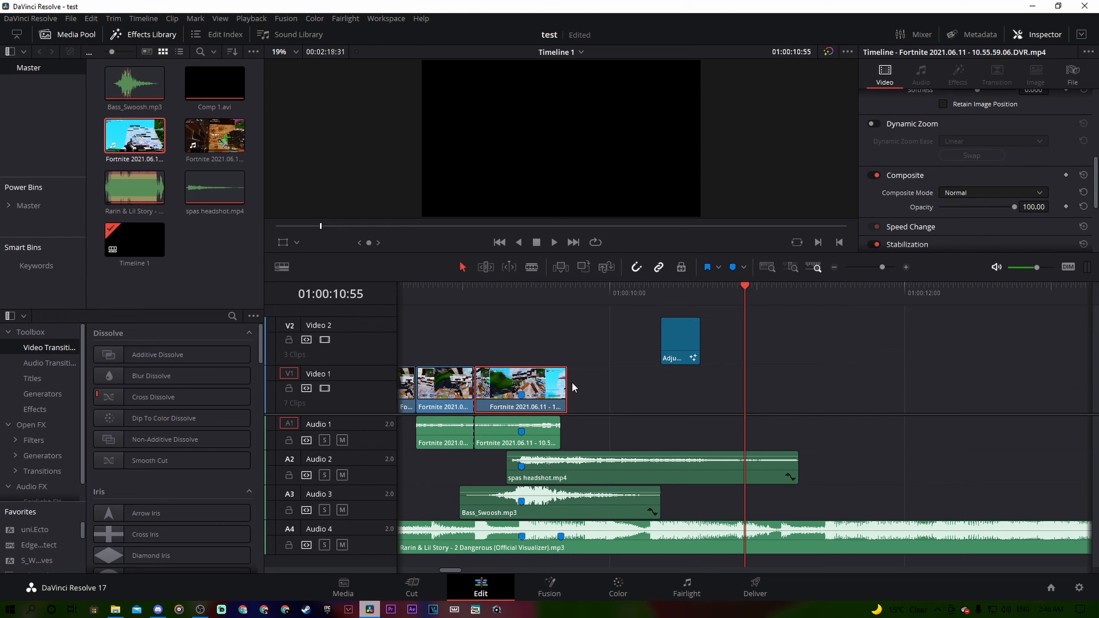
- Move the Video 2 adjustment clip to the last piece's beat marker and trim both clips to end at the song's next marker
left_click_drag(681, 349, 535, 350)
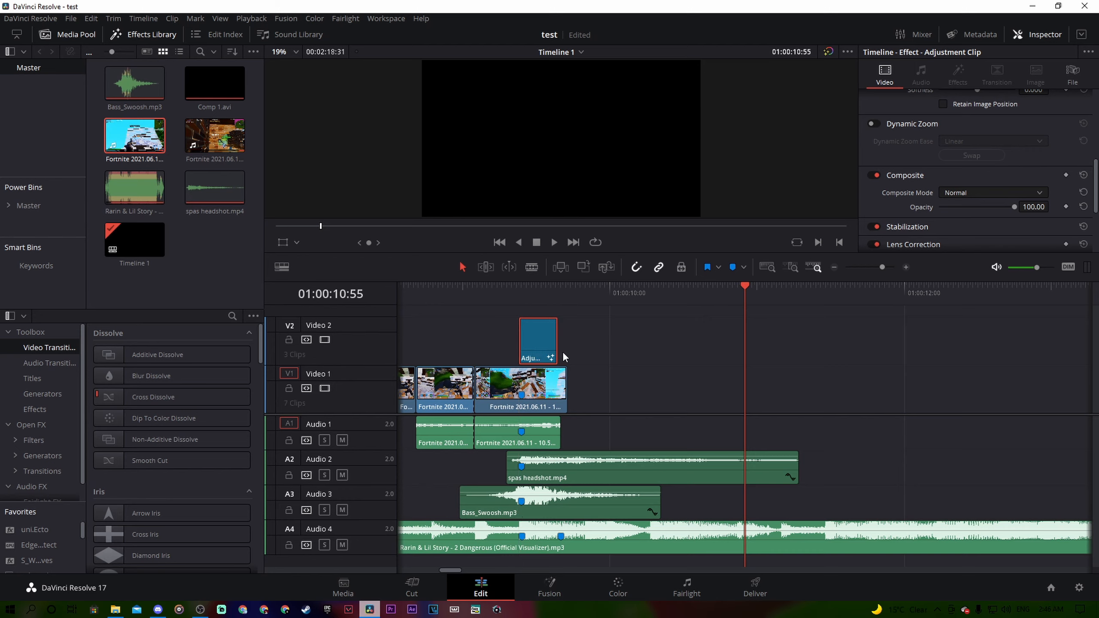
left_click_drag(567, 392, 560, 392)
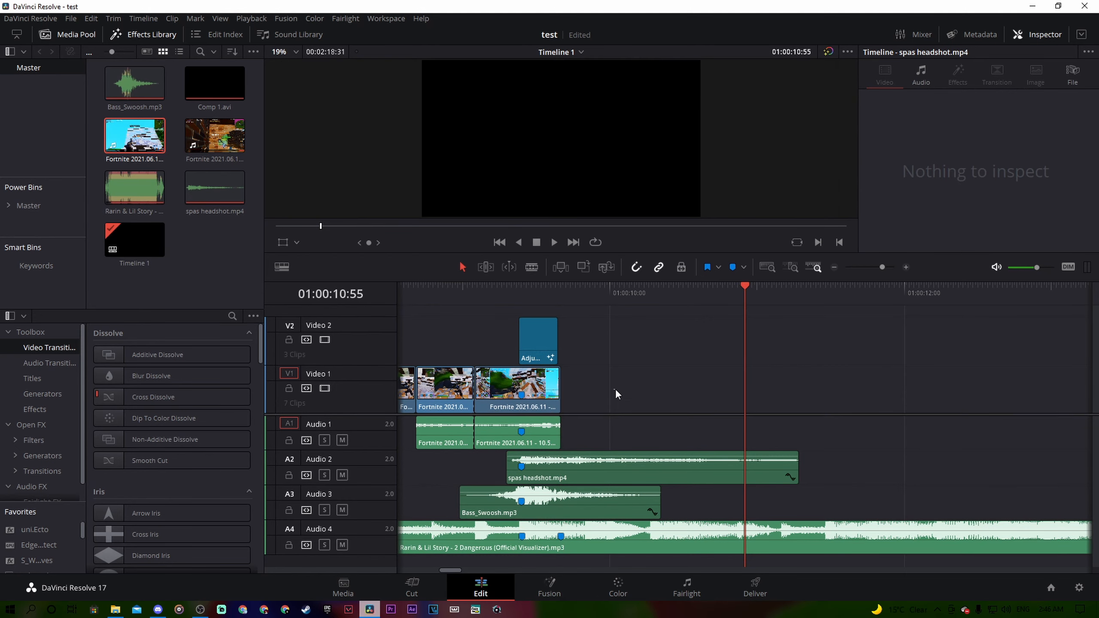
left_click_drag(558, 354, 560, 353)
- Add a new Adjustment Clip on a new Video 3 track, starting just before the first cut into the Fortnite 2021.06.11 footage
left_click_drag(459, 571, 432, 570)
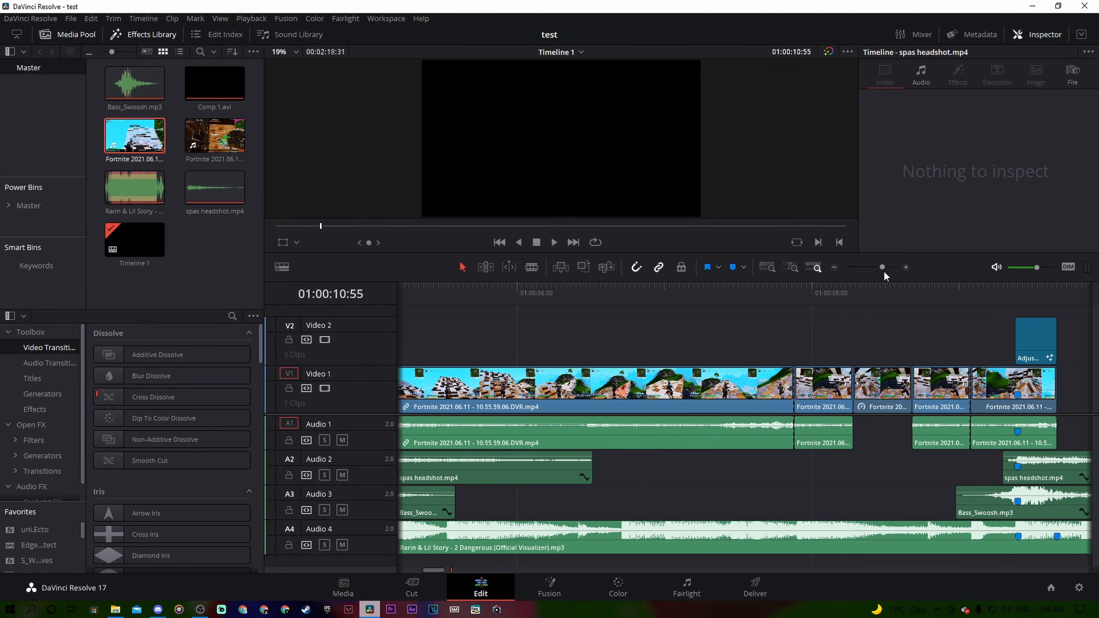
left_click_drag(883, 268, 883, 267)
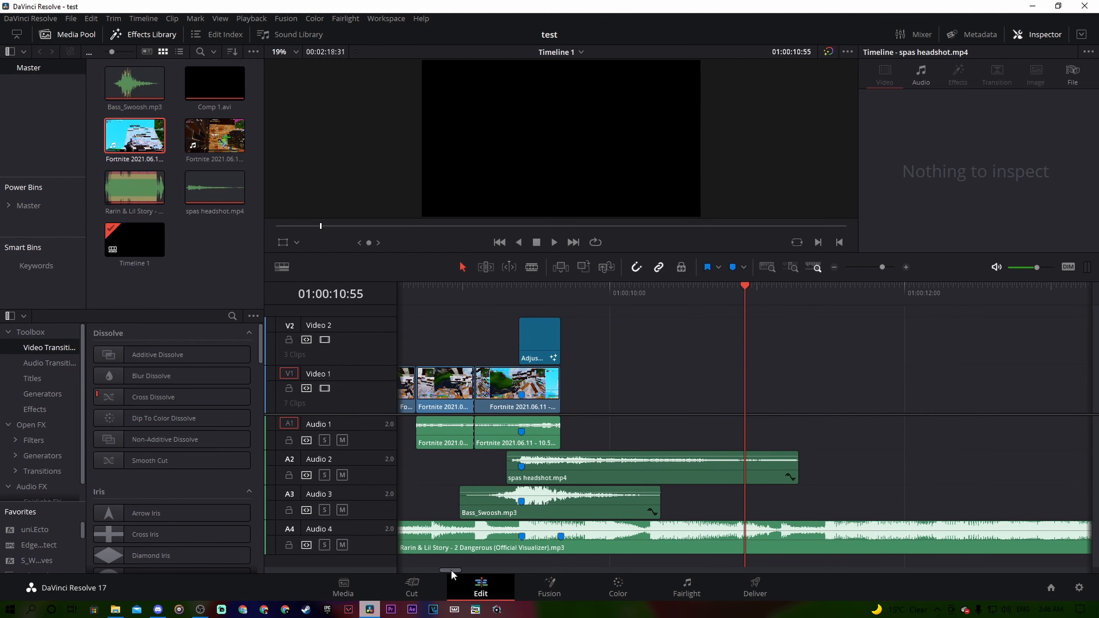
left_click_drag(450, 569, 419, 564)
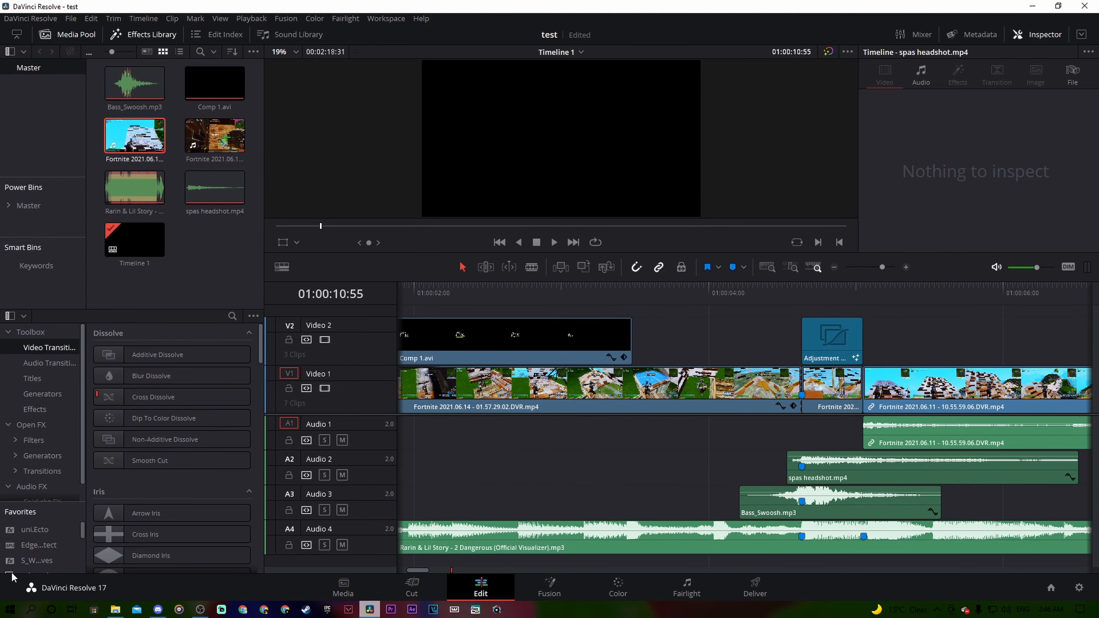
scroll(54, 549, "down", 2)
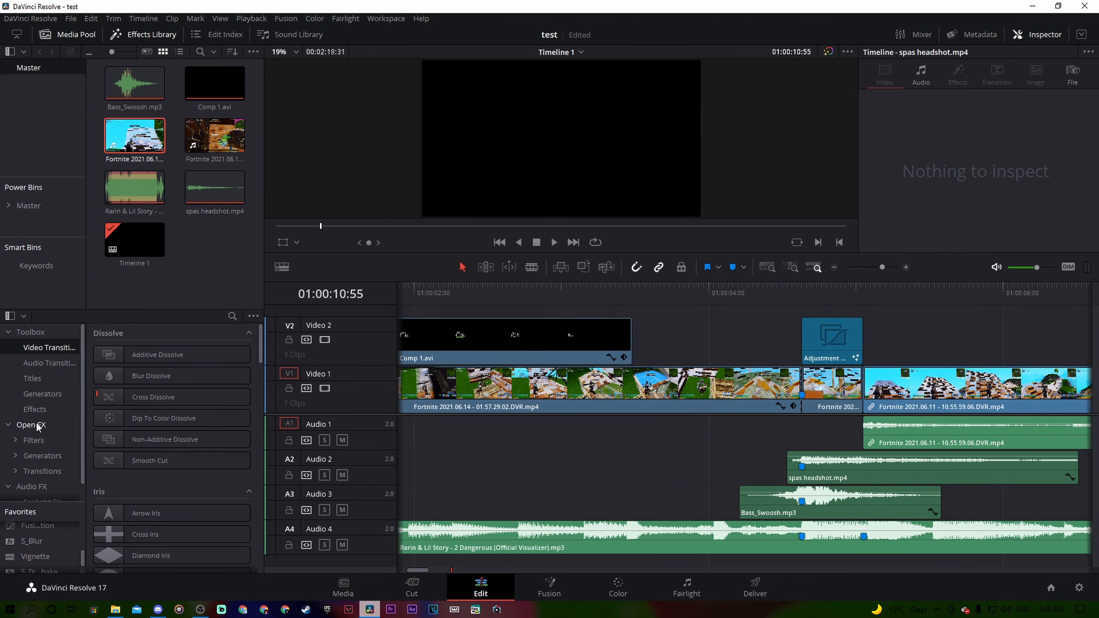
left_click(43, 412)
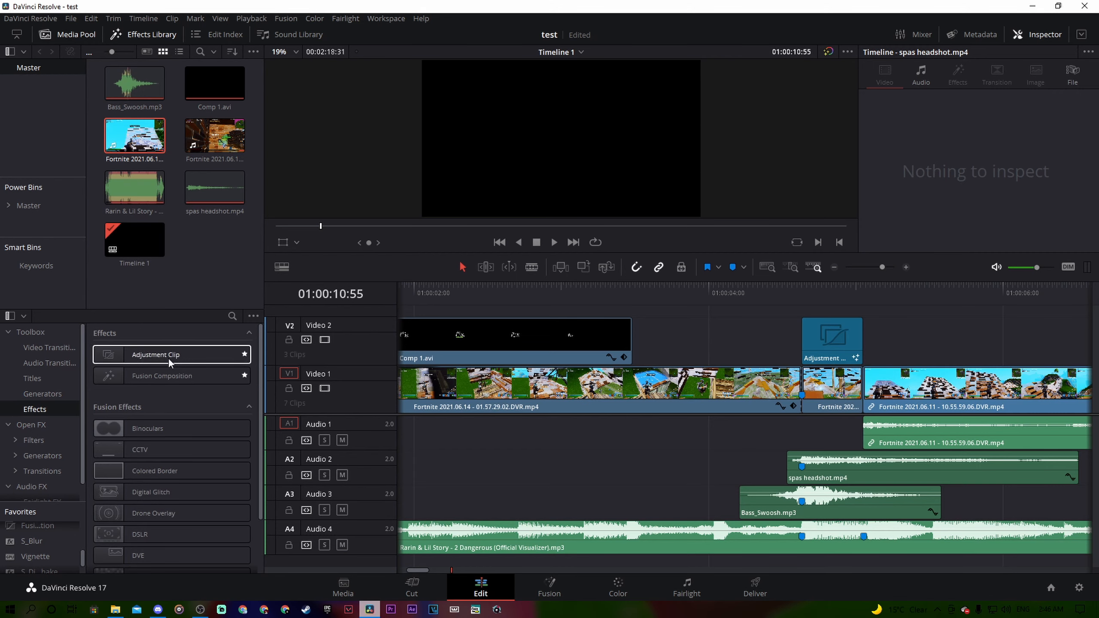
left_click(196, 354)
left_click_drag(176, 354, 846, 314)
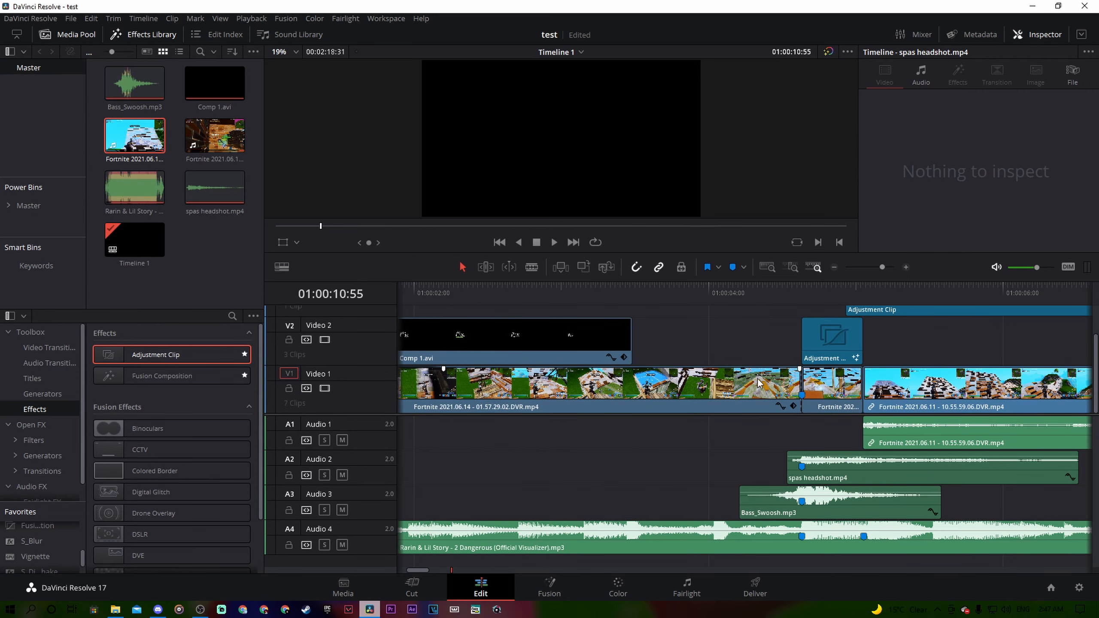
- Split the Video 3 adjustment clip at 01:00:05:09 and delete the part after the cut
left_click_drag(347, 413, 346, 469)
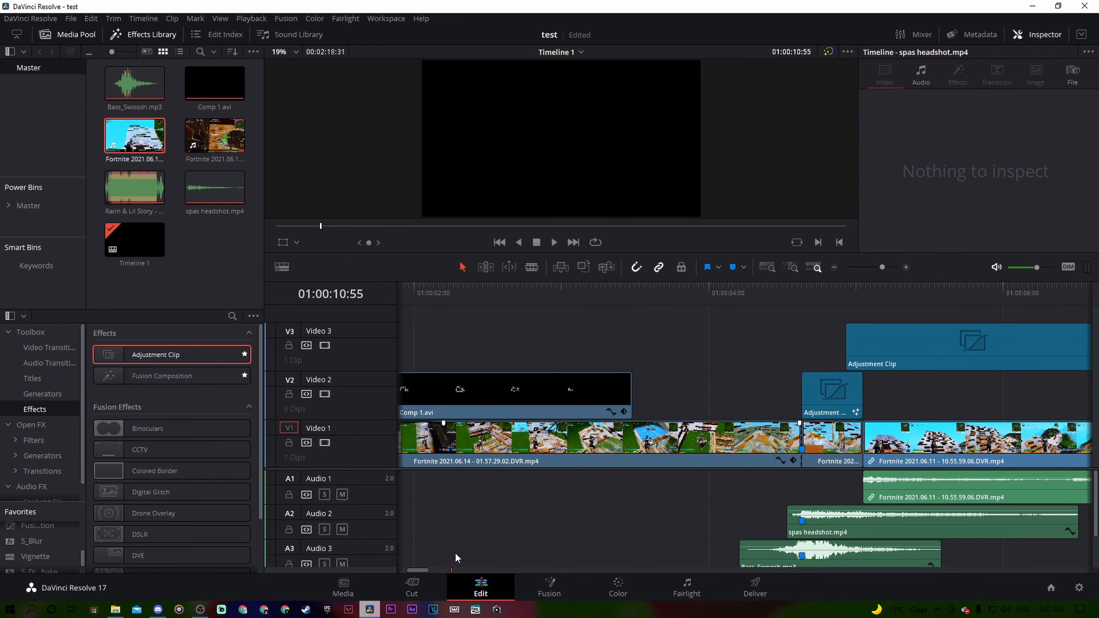
left_click_drag(419, 571, 428, 573)
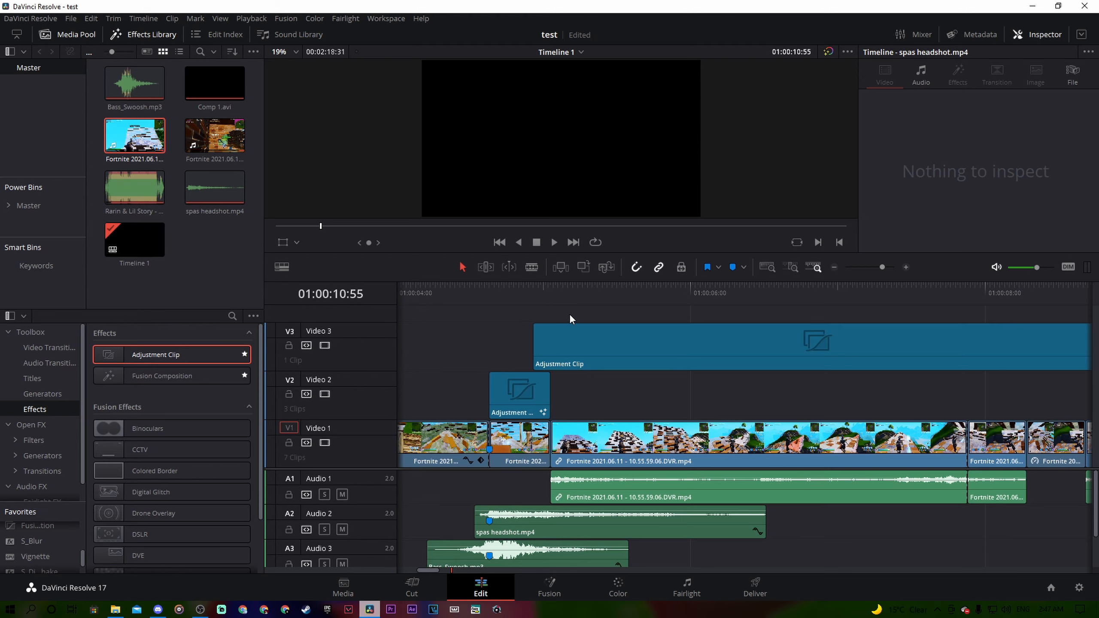
mouse_move(575, 310)
left_mouse_down()
mouse_move(588, 300)
mouse_move(567, 300)
left_mouse_up()
left_click(573, 347)
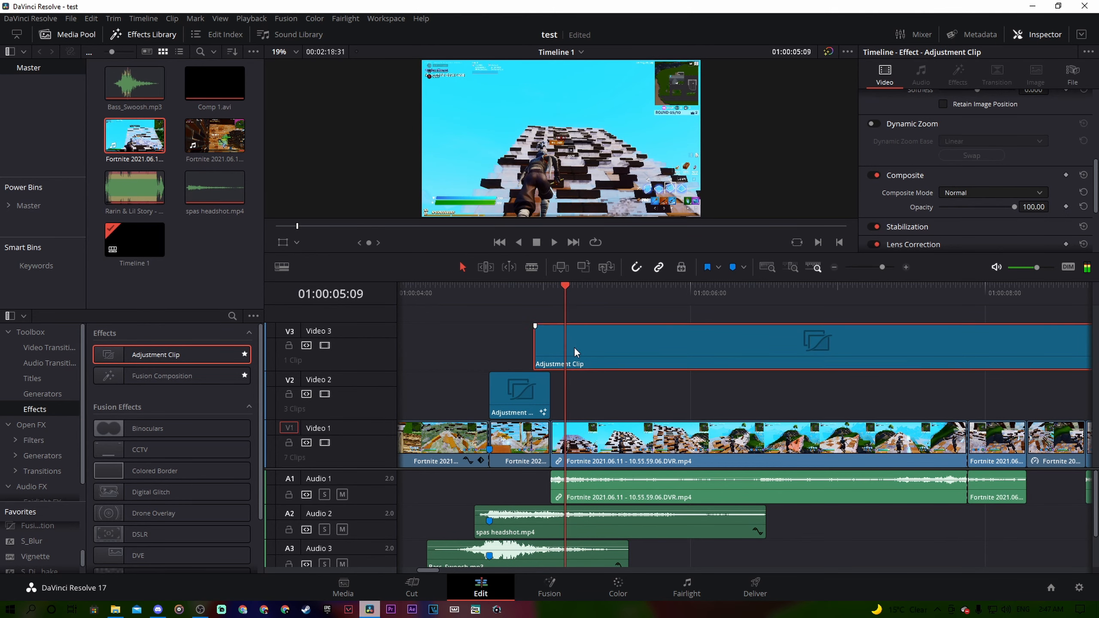
key("ctrl+b")
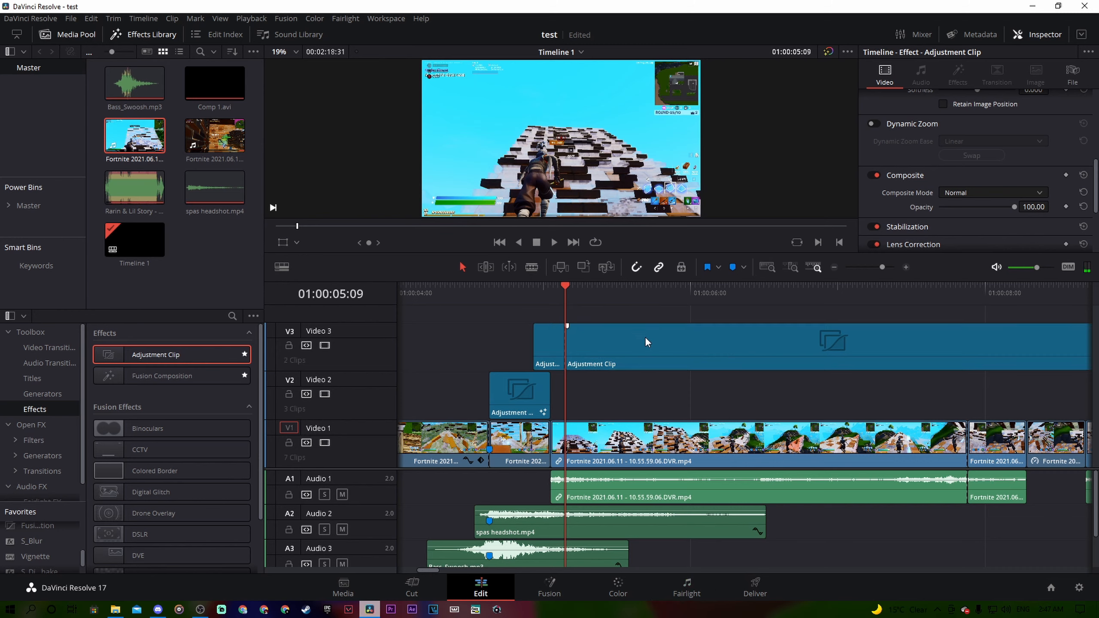
key("Delete")
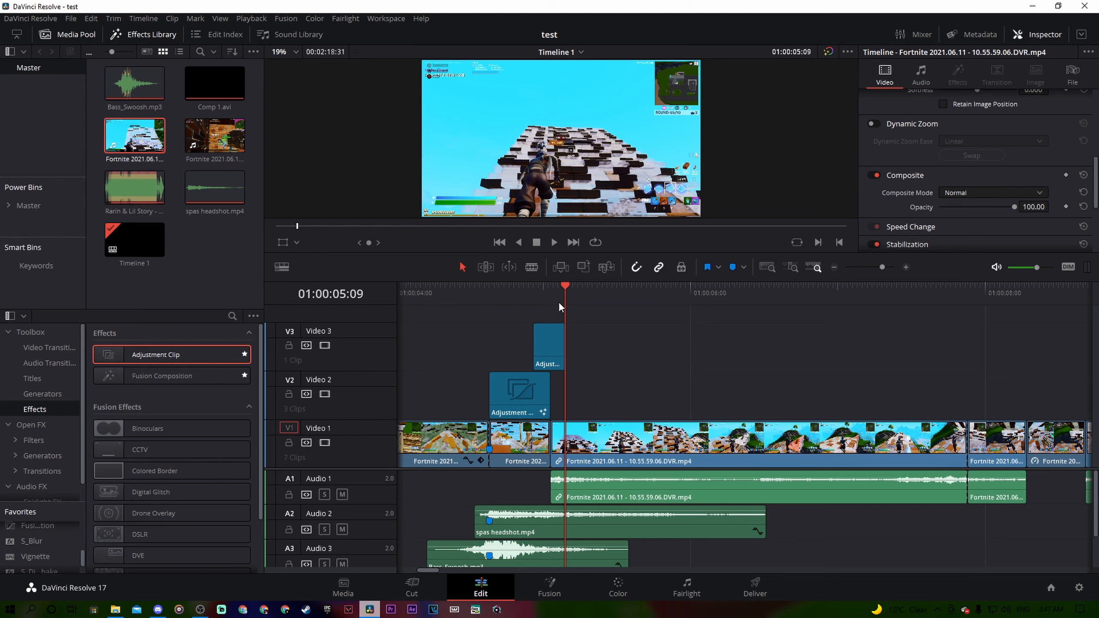
- Open the short Video 3 adjustment clip in Fusion with the playhead at the cut, 01:00:05:03
left_click_drag(564, 302, 556, 302)
left_click(553, 344)
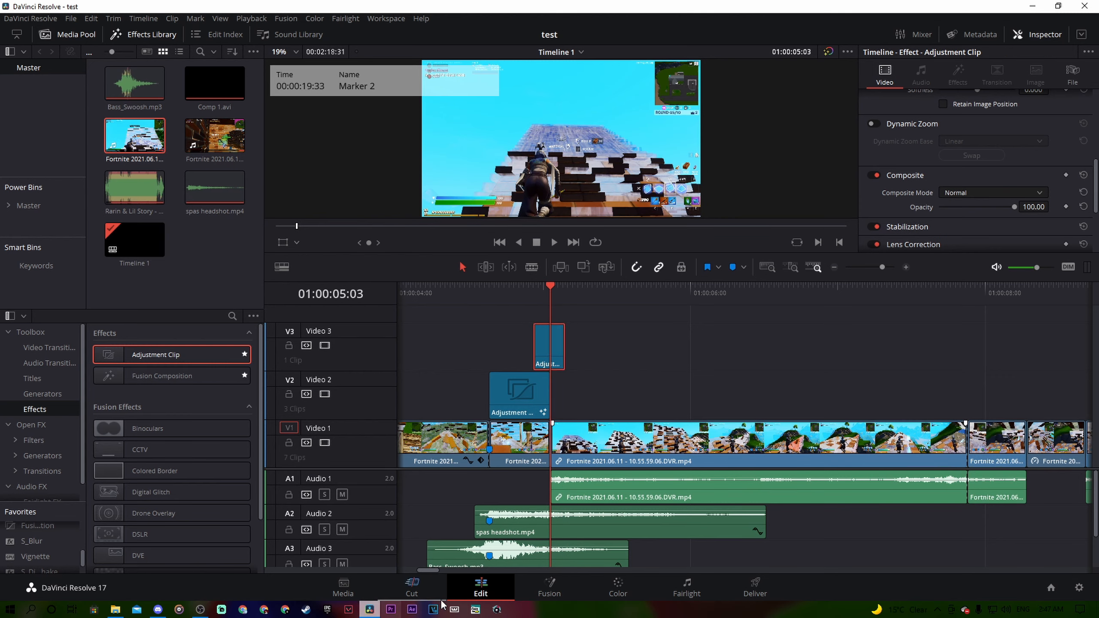
left_click(549, 598)
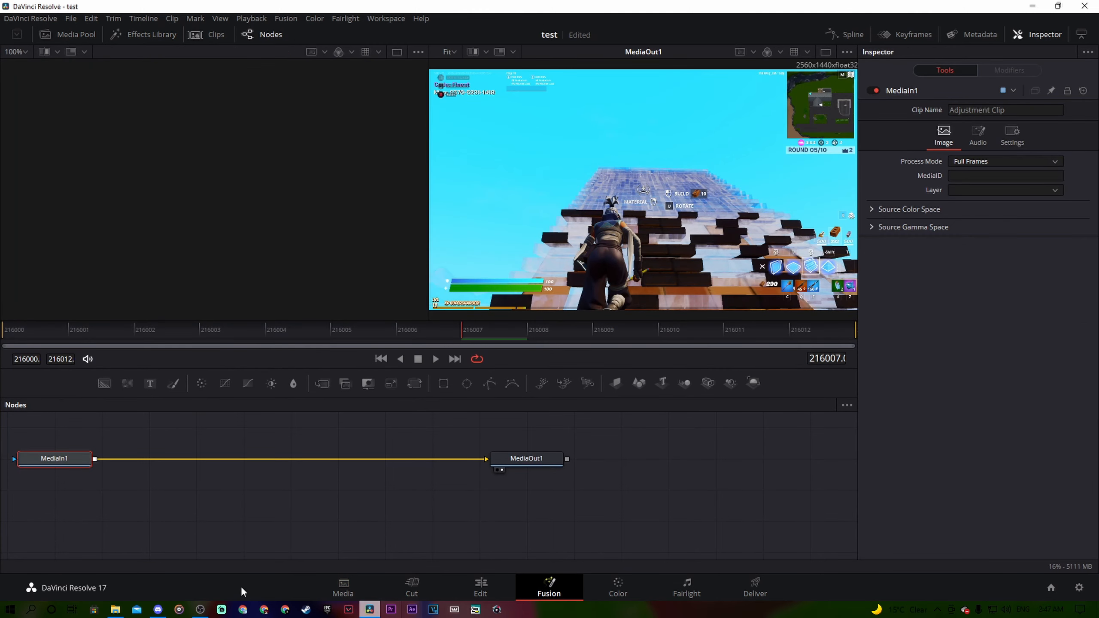
- Bring JoshyySwipeTopRight.setting from the cinamatics folder in File Explorer into the Fusion node graph and minimize the folder window
left_click(122, 613)
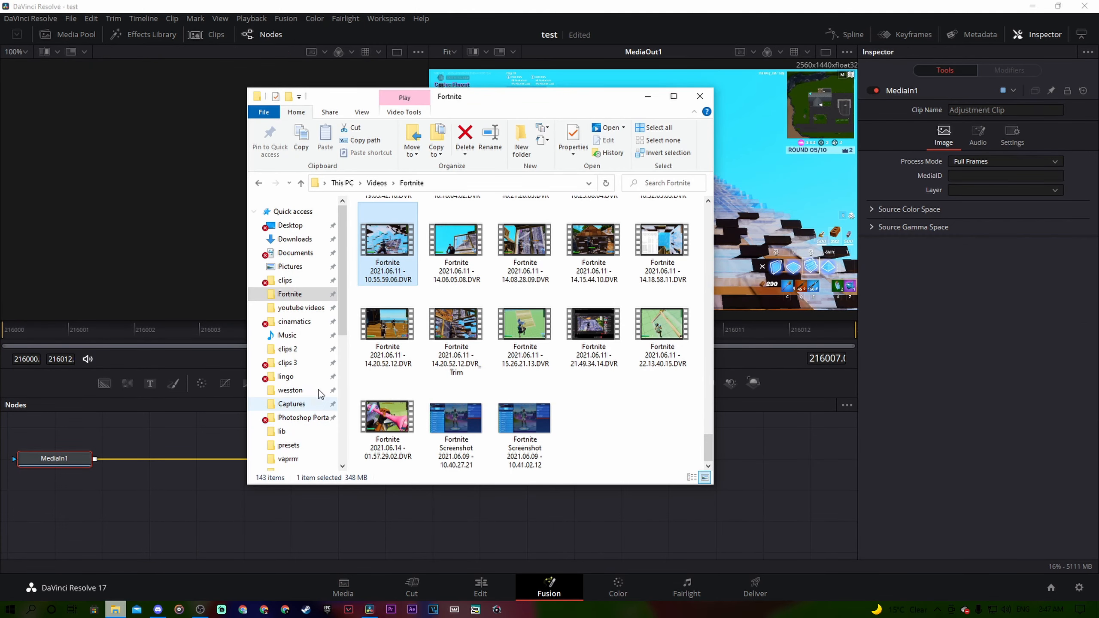
left_click(303, 321)
scroll(563, 423, "down", 10)
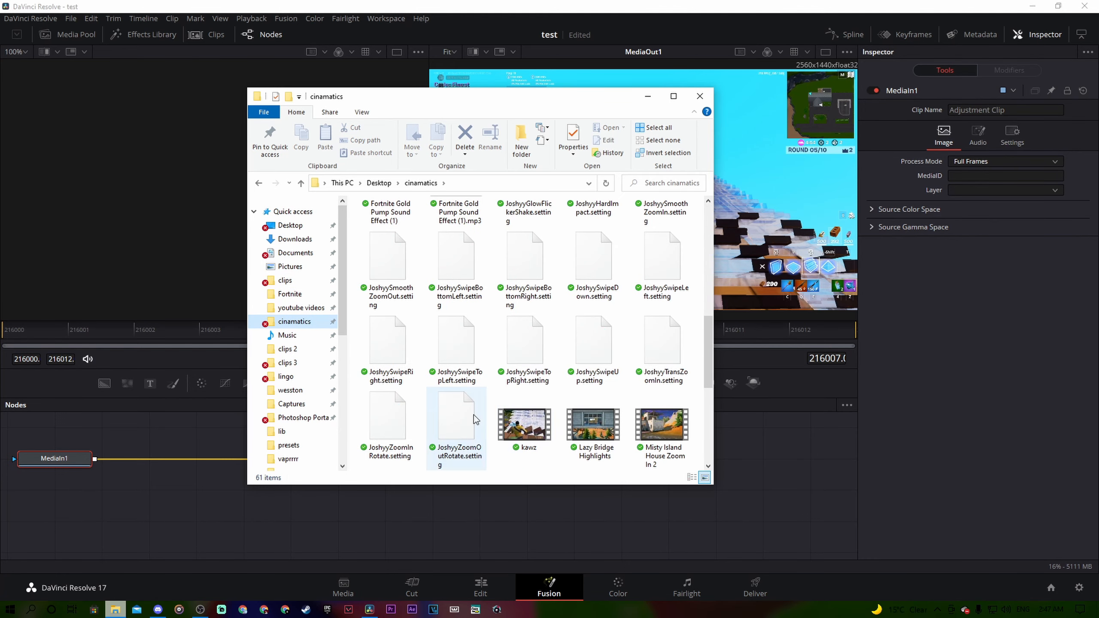
left_click(614, 381)
scroll(616, 383, "up", 10)
scroll(617, 377, "down", 5)
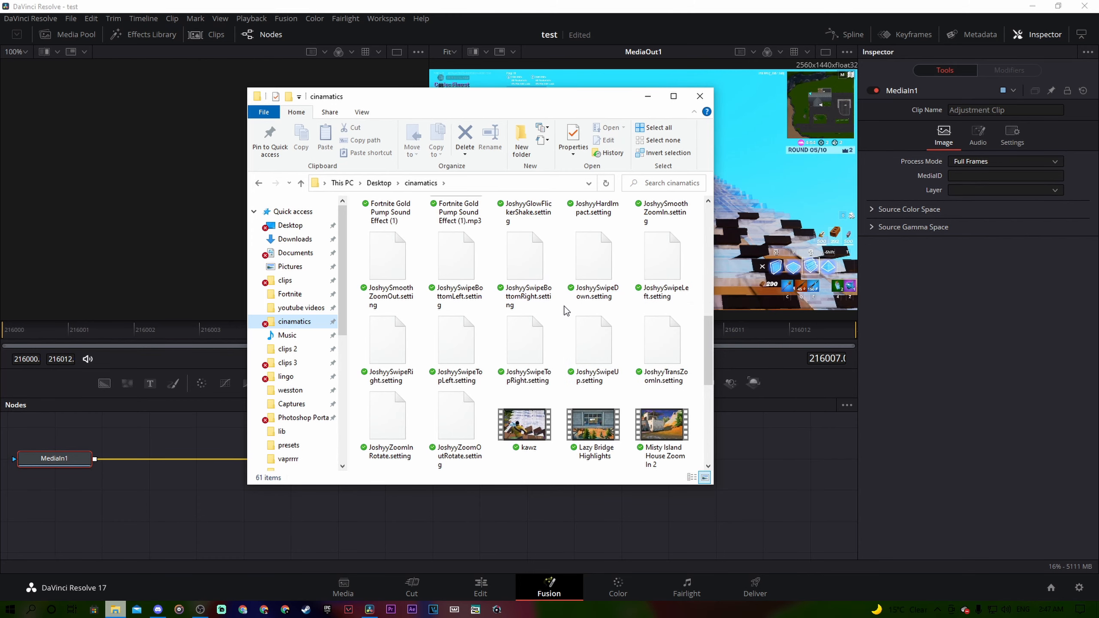
scroll(657, 305, "up", 1)
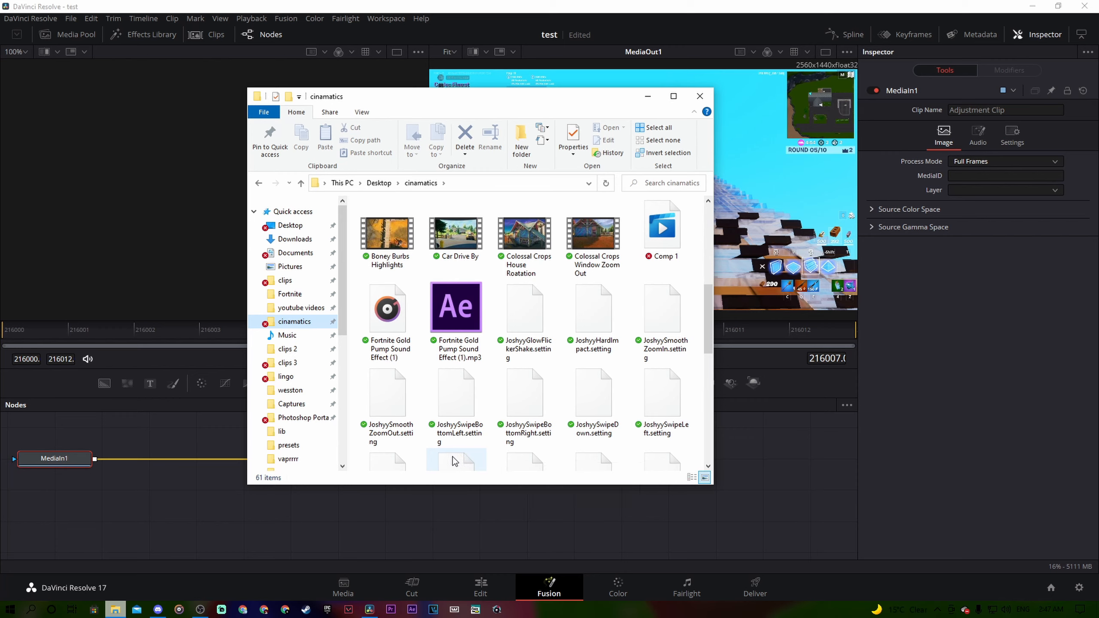
scroll(532, 433, "down", 2)
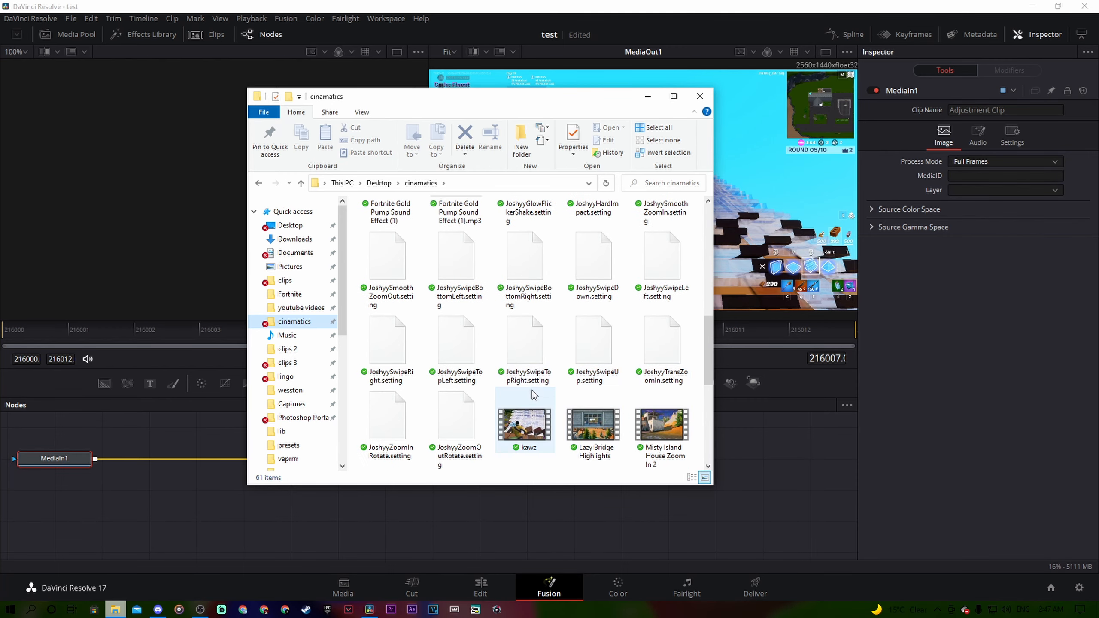
left_click_drag(525, 372, 317, 477)
left_click(649, 97)
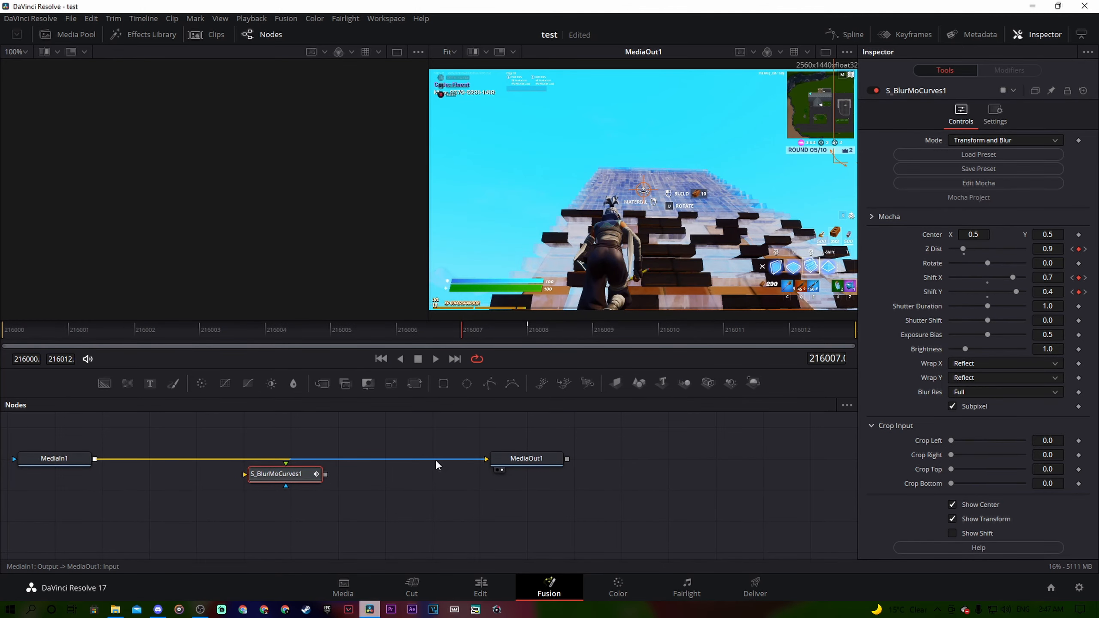
- Connect S_BlurMoCurves1 between MediaIn1 and MediaOut1, and return to the Edit page timeline
left_click_drag(437, 461, 245, 473)
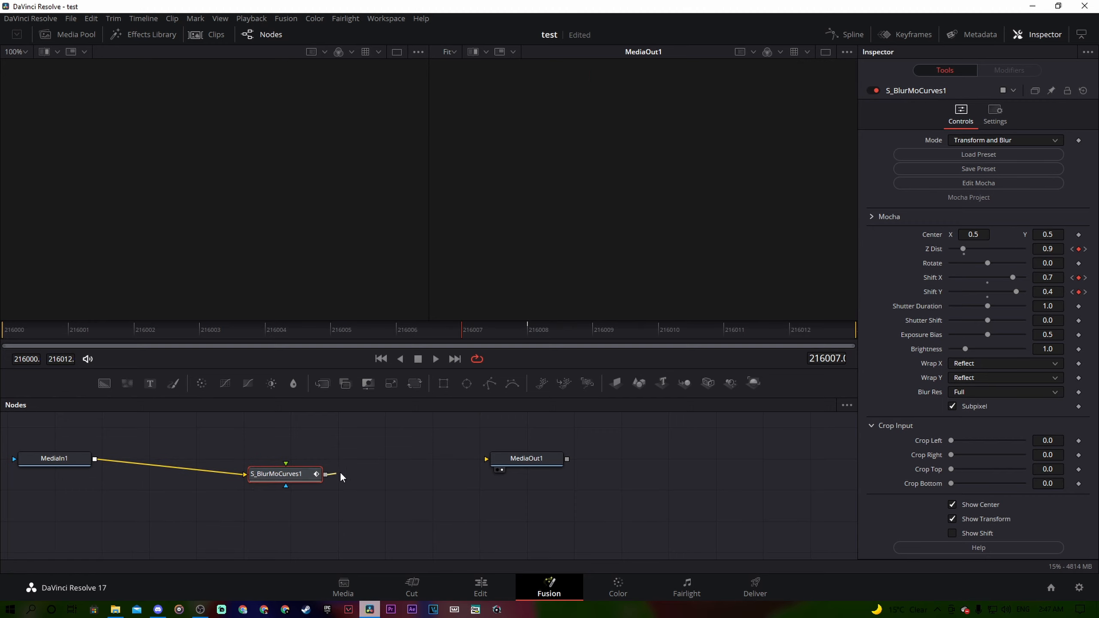
left_click_drag(341, 477, 486, 459)
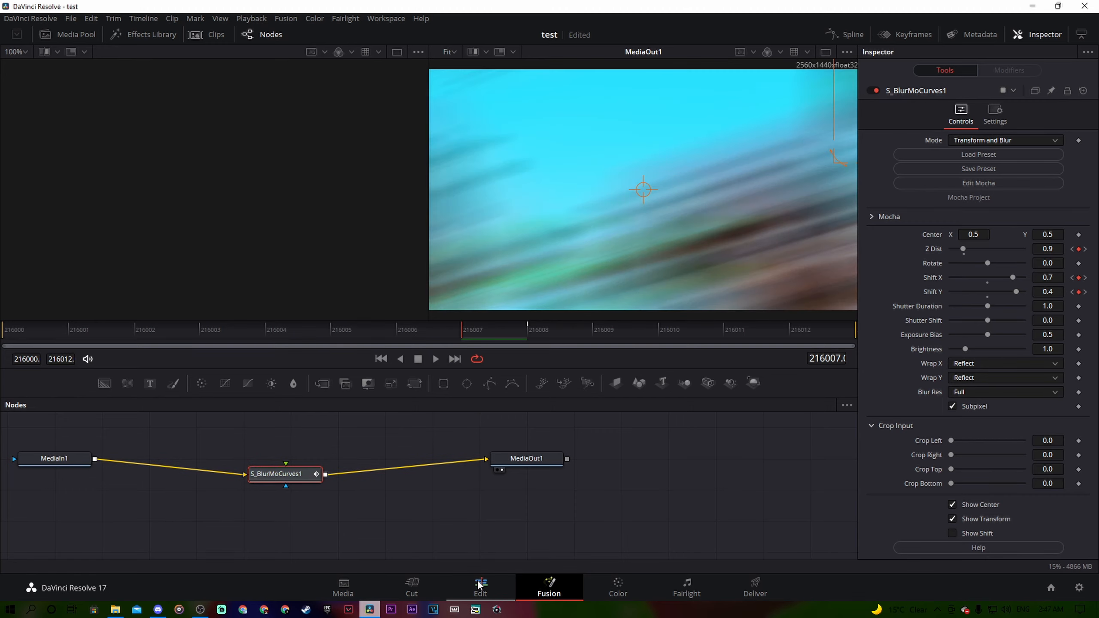
left_click(470, 583)
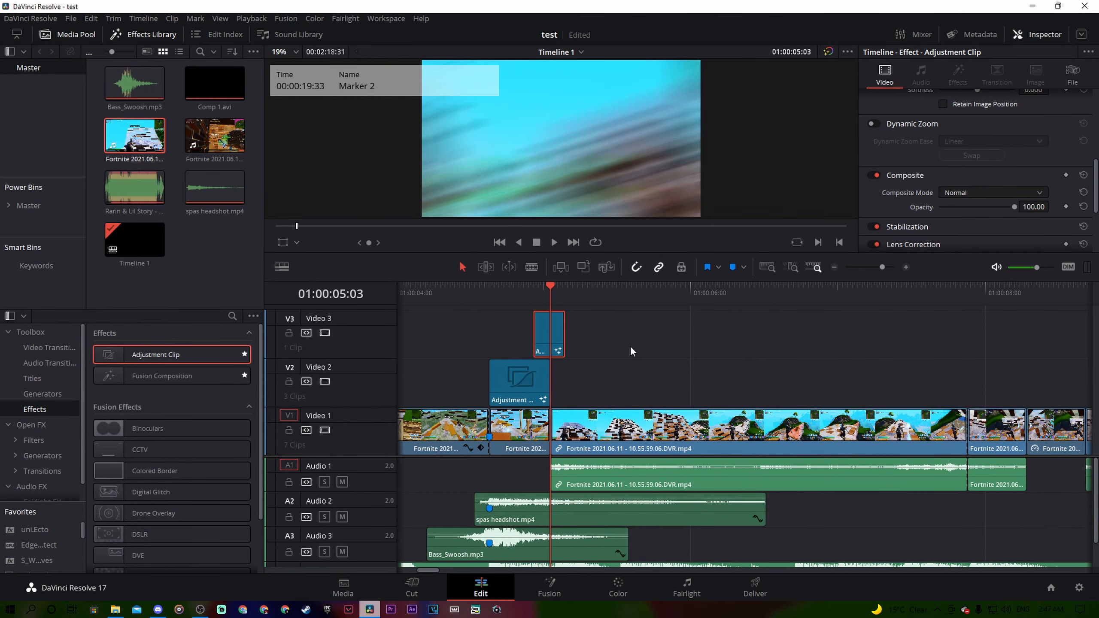
mouse_move(551, 292)
left_mouse_down()
mouse_move(530, 287)
mouse_move(562, 287)
mouse_move(510, 294)
mouse_move(558, 322)
mouse_move(545, 320)
left_mouse_up()
- Extend the end of the last Fortnite piece on Video 1 well past its audio and the adjustment clip above it
mouse_move(433, 570)
left_mouse_down()
mouse_move(462, 571)
mouse_move(450, 570)
left_mouse_up()
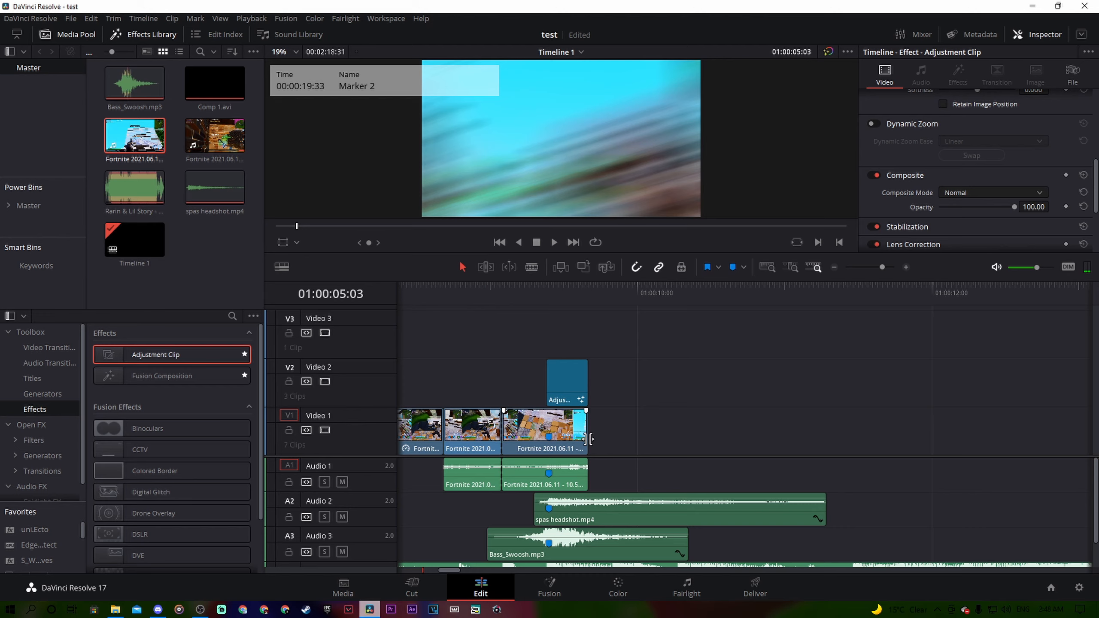
left_click_drag(590, 439, 655, 442)
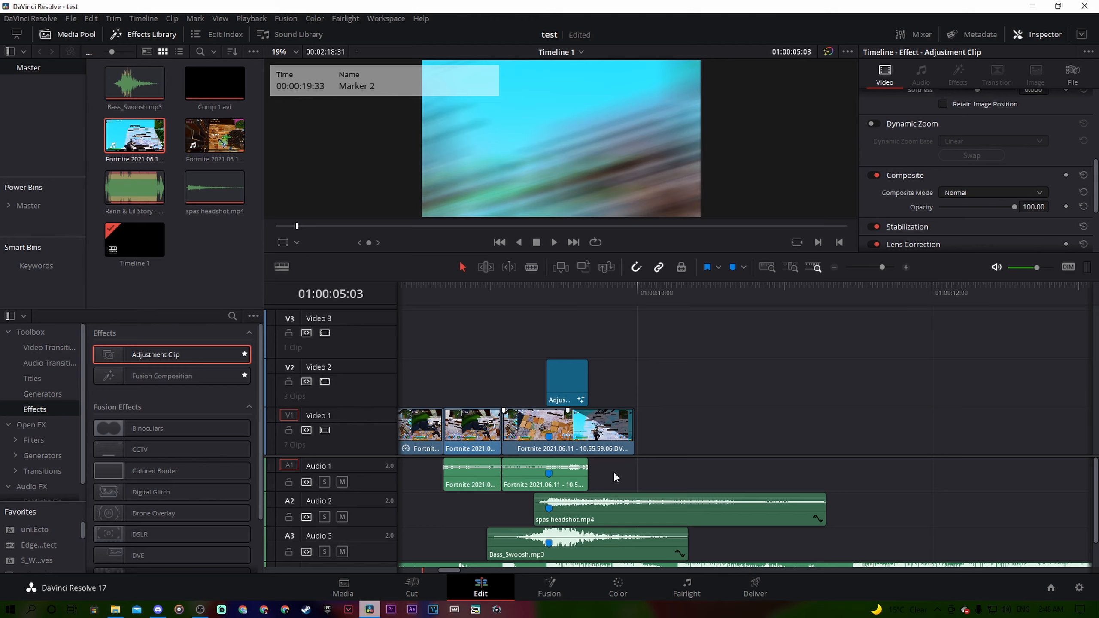
- Add fade-outs to the ends of the last spas headshot.mp4 and Bass_Swoosh.mp3 clips on Audio 2 and Audio 3
left_click_drag(824, 495, 735, 495)
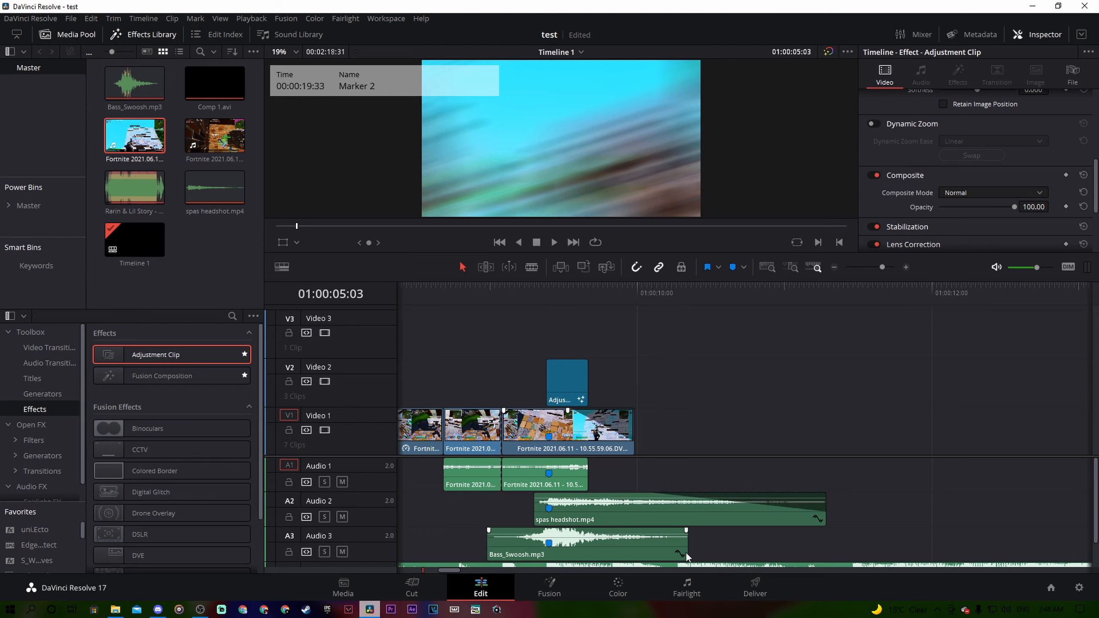
left_click_drag(686, 530, 641, 529)
- Cut all audio clips at 01:00:09:59, where the last Fortnite clip ends, and delete the parts beyond the cut
left_click_drag(452, 570, 455, 570)
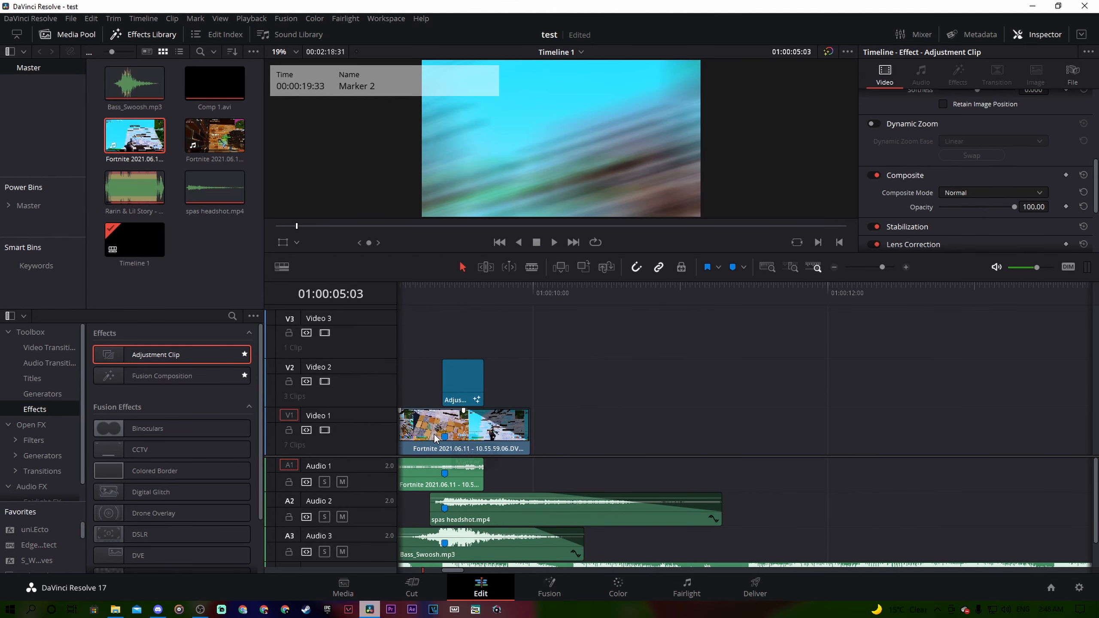
scroll(368, 378, "down", 3)
scroll(368, 377, "down", 1)
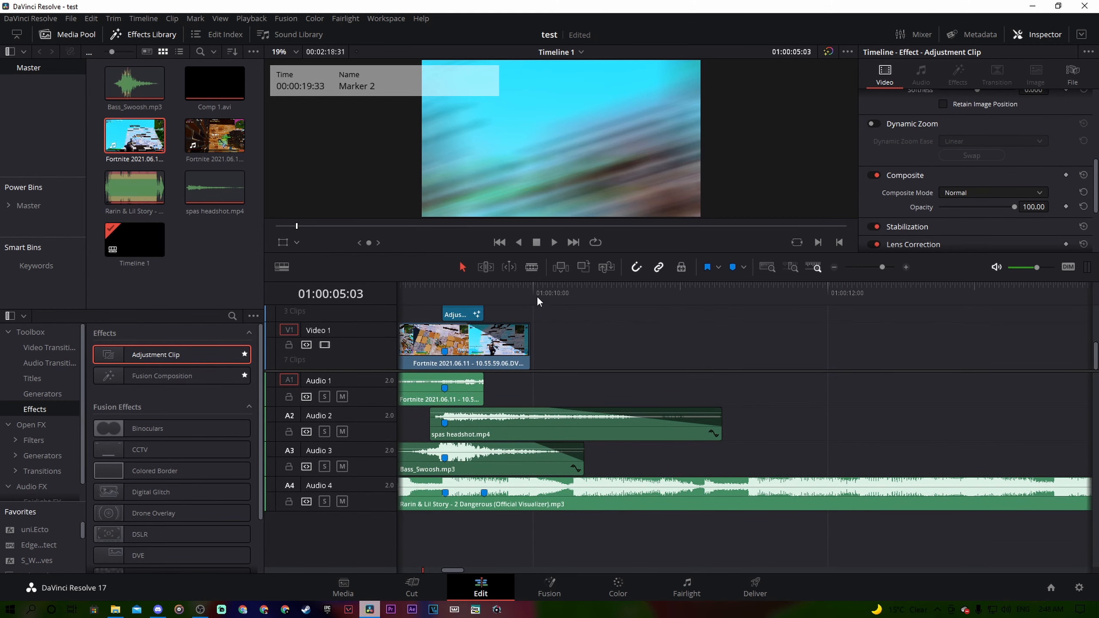
left_click(530, 286)
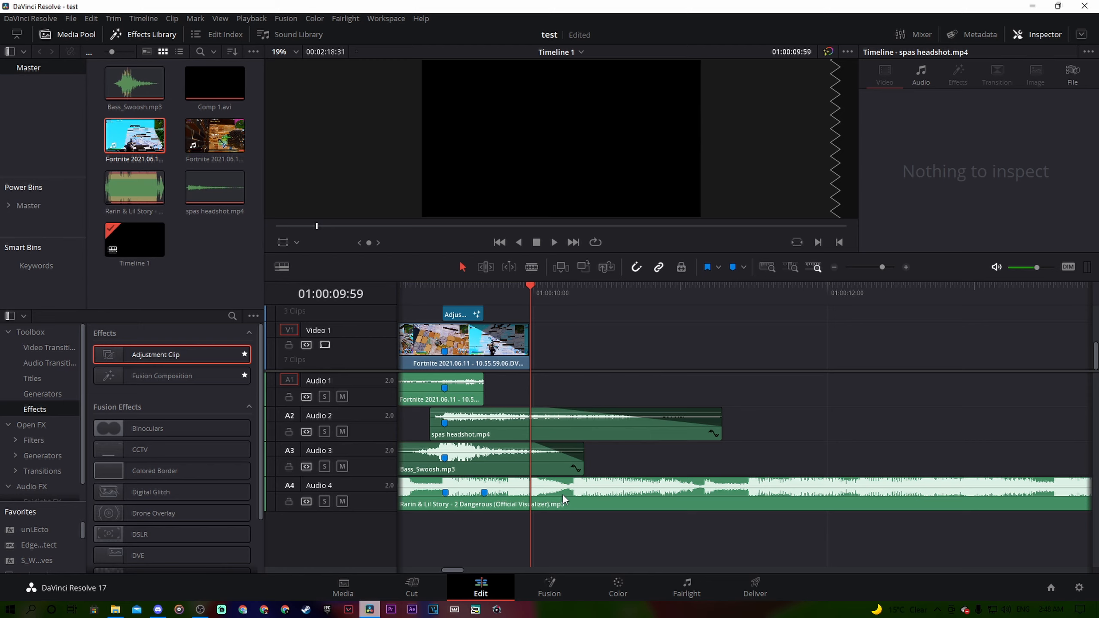
key("ctrl+b")
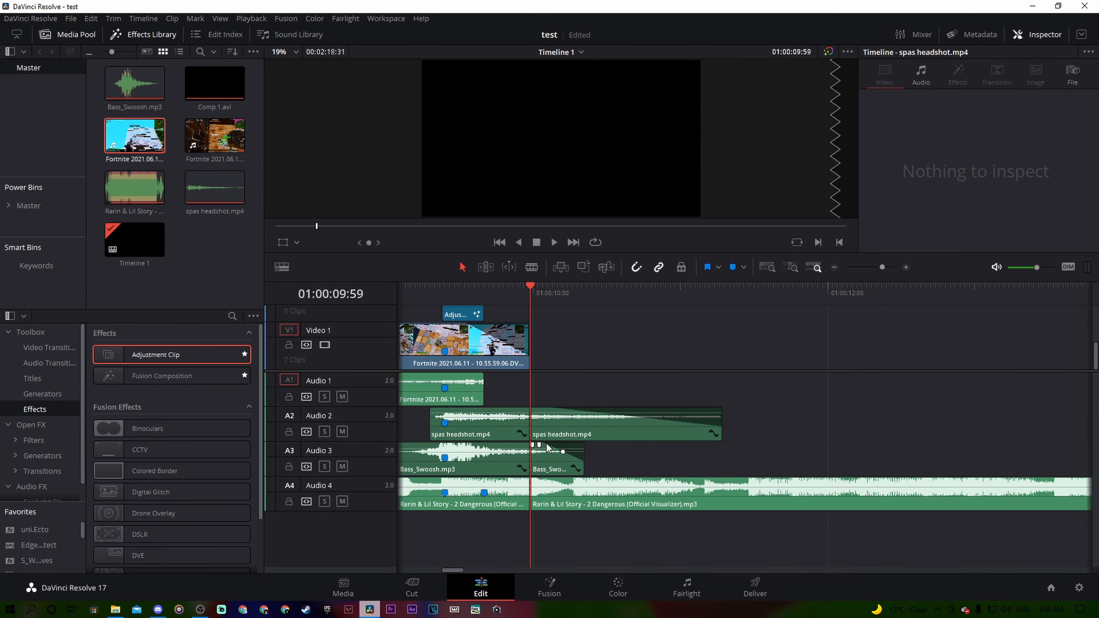
left_click_drag(560, 296, 553, 441)
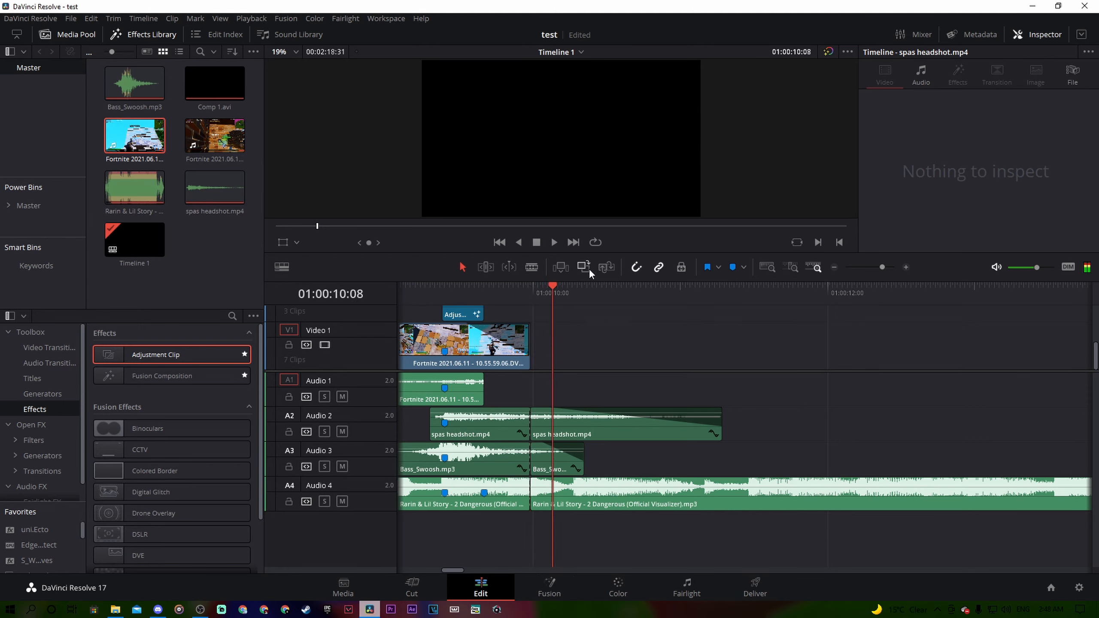
left_click_drag(579, 312, 605, 565)
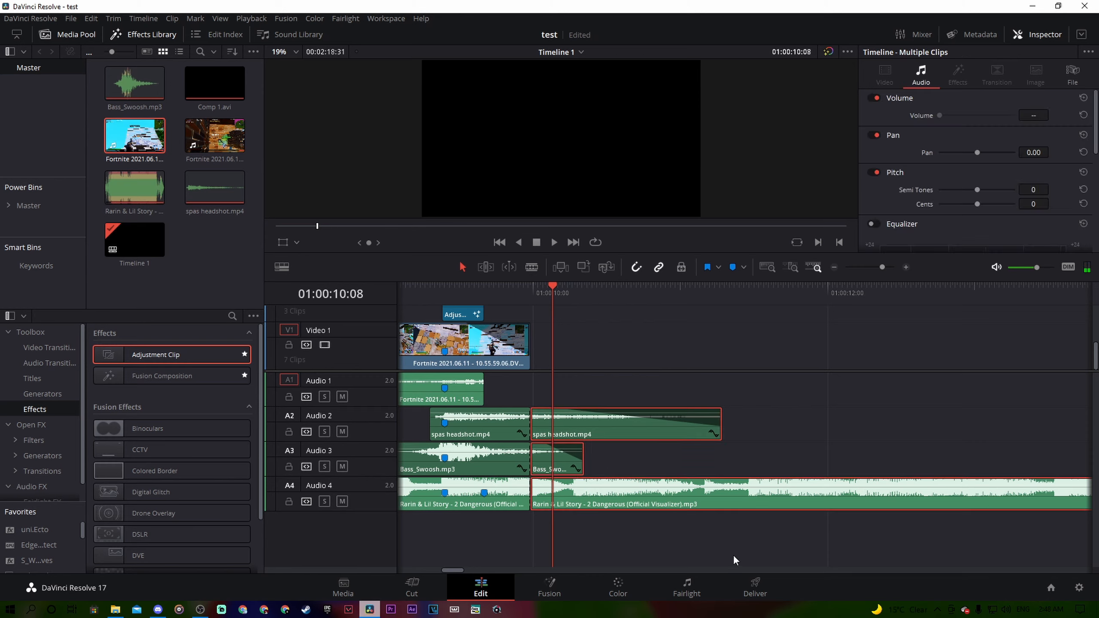
key("Delete")
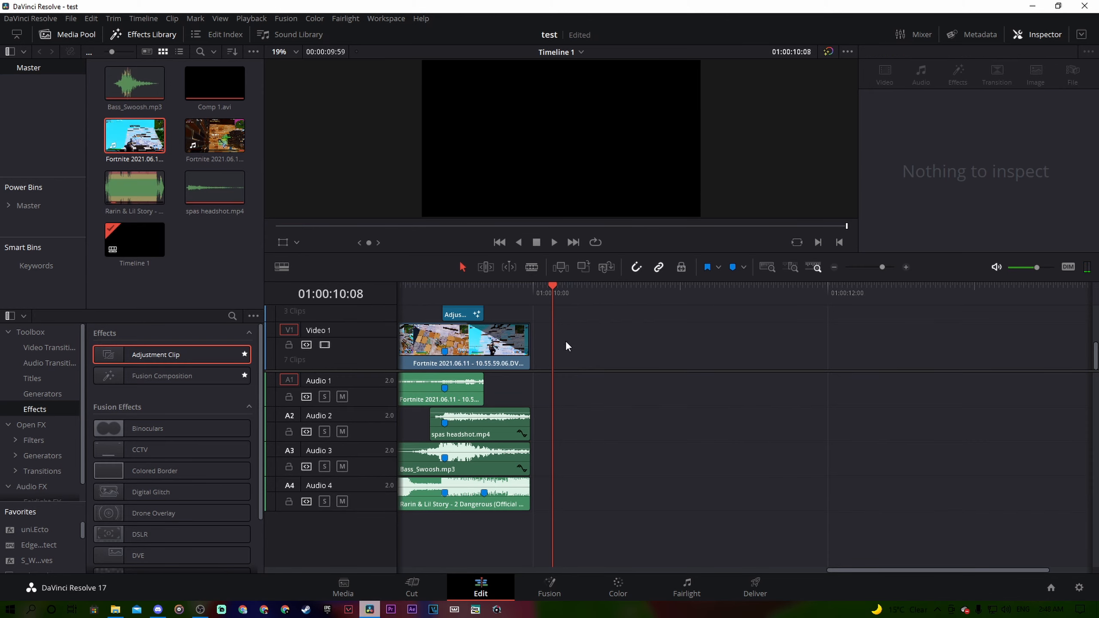
- Fade out the end of the song on Audio 4, starting just before its last marker
left_click_drag(875, 572, 753, 576)
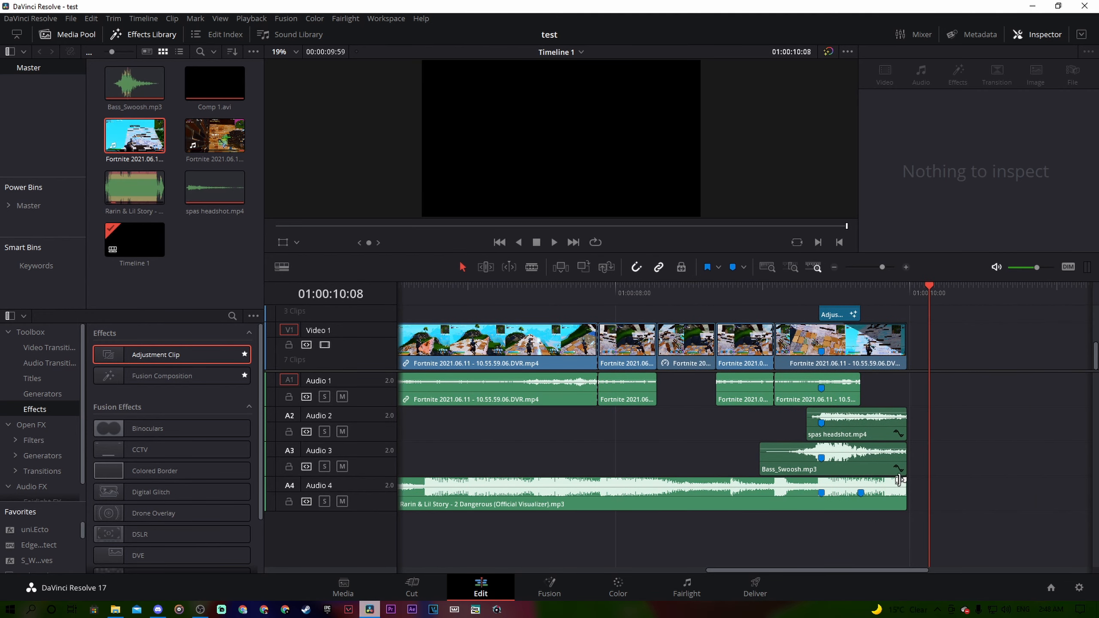
left_click_drag(903, 480, 854, 479)
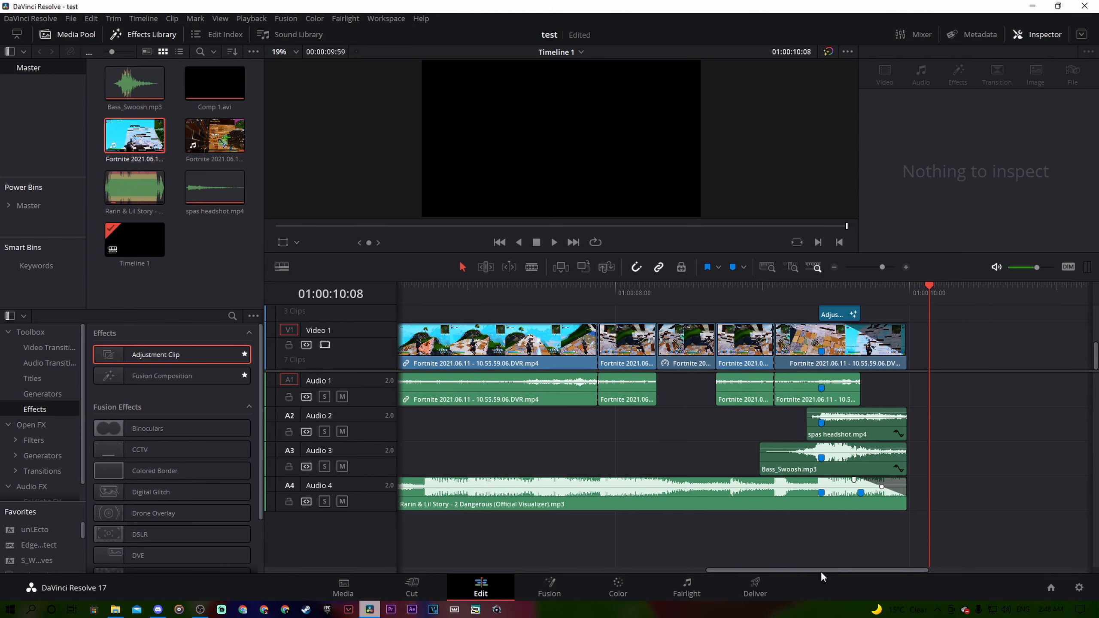
- Fade in the first Video 1 clip over about one second and lengthen the song's opening fade-in to about two seconds
left_click_drag(817, 572, 443, 516)
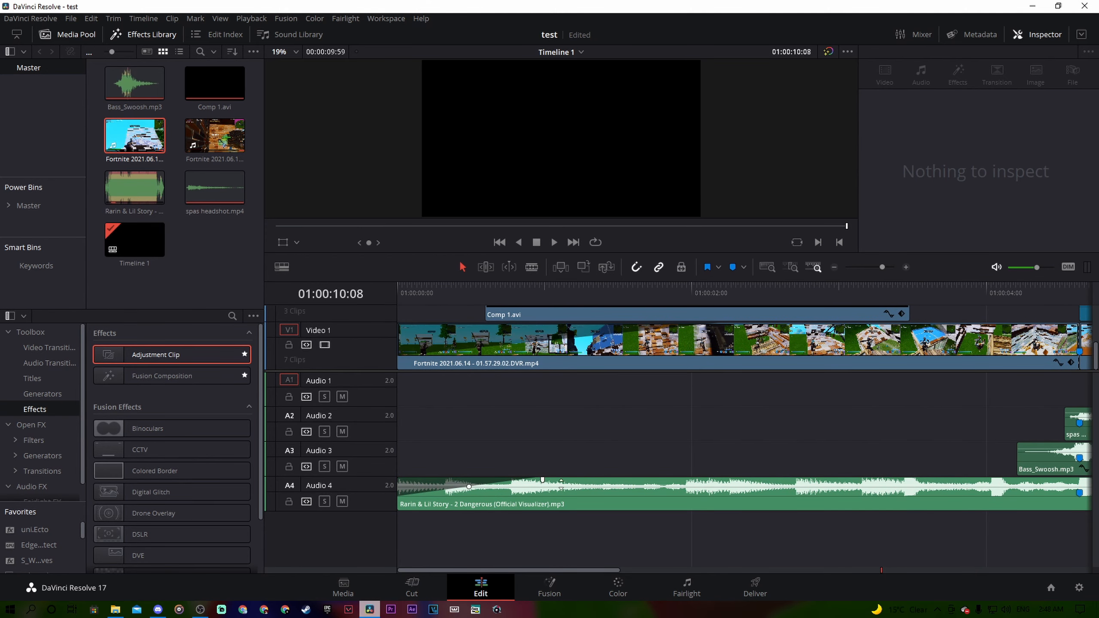
left_click_drag(717, 325, 552, 325)
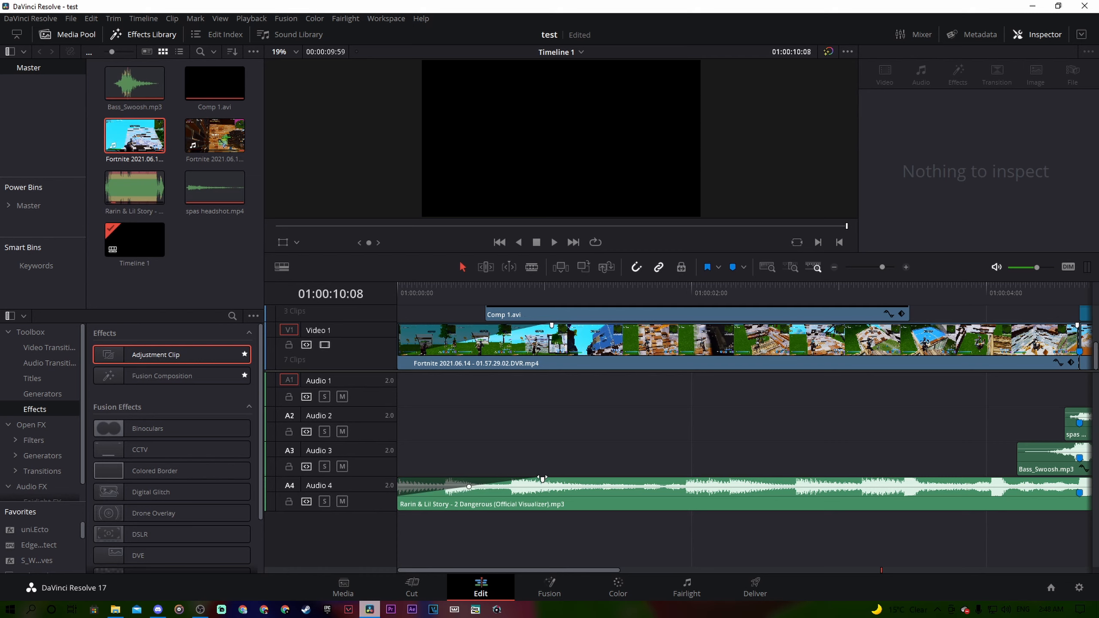
left_click_drag(542, 478, 686, 478)
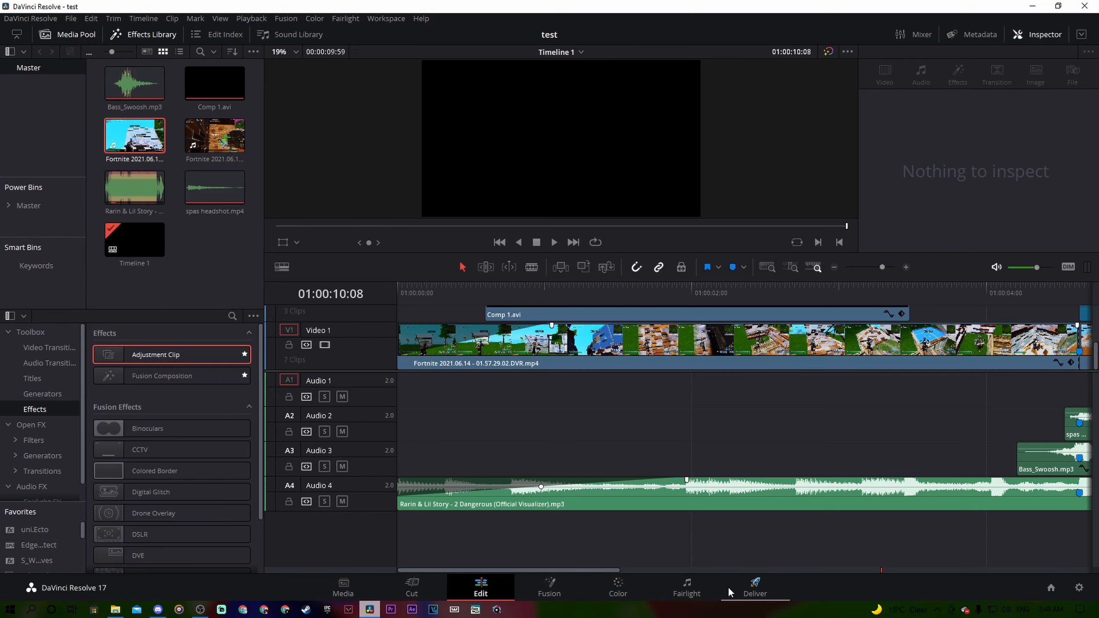
- Open the Deliver page and set the render's filename to test
left_click(729, 589)
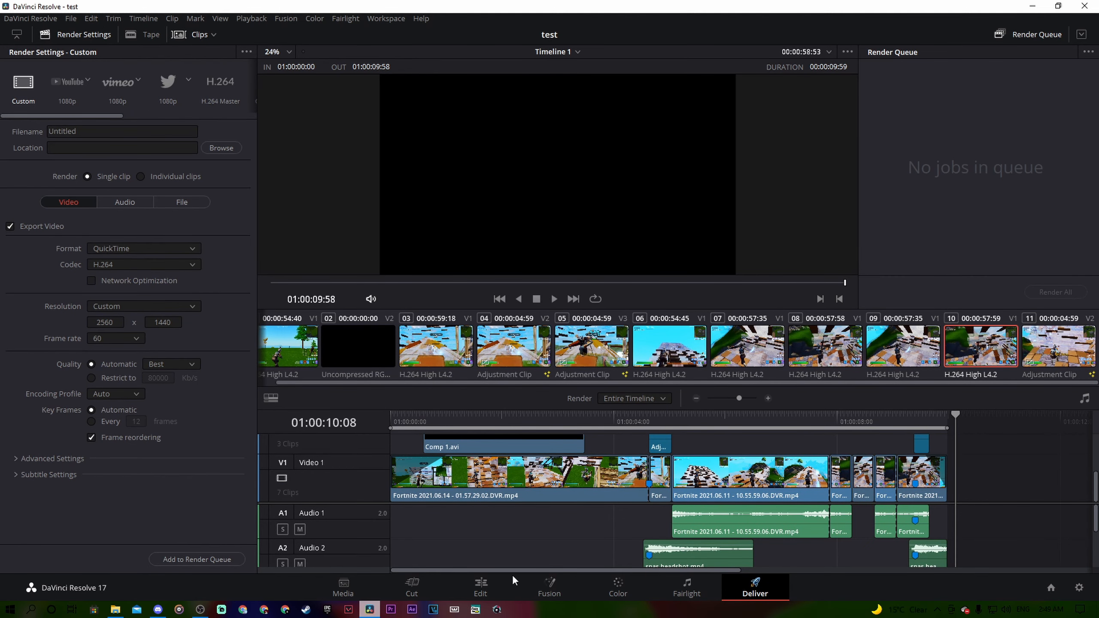
left_click(109, 136)
key("BackSpace")
key("BackSpace")
key("BackSpace")
key("BackSpace")
key("BackSpace")
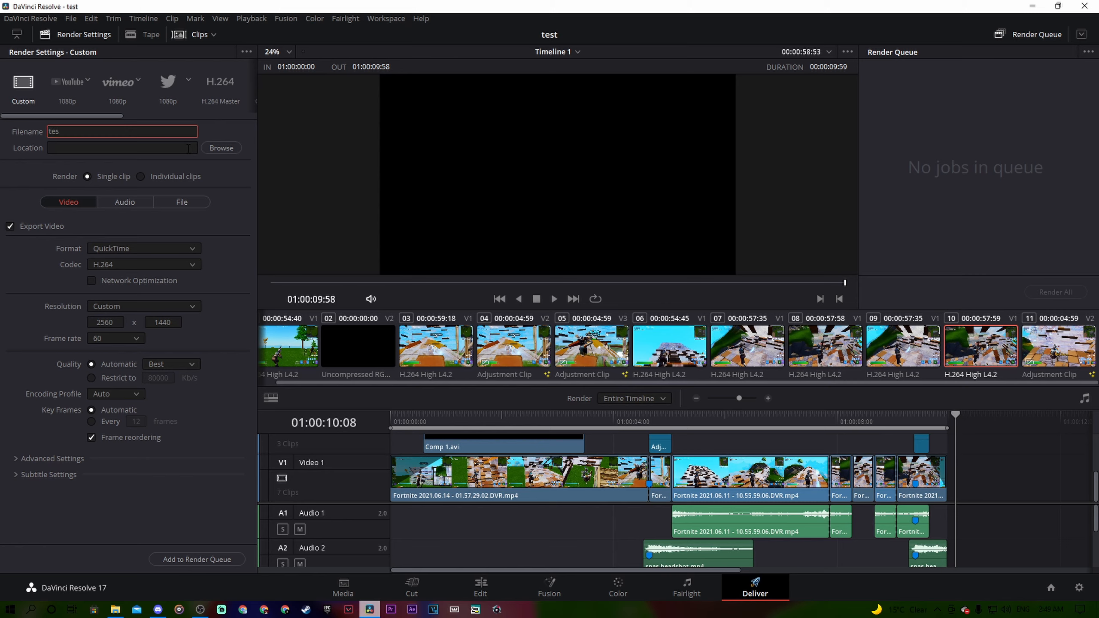
- Set the render location to the C:\youtube videos folder
left_click(221, 148)
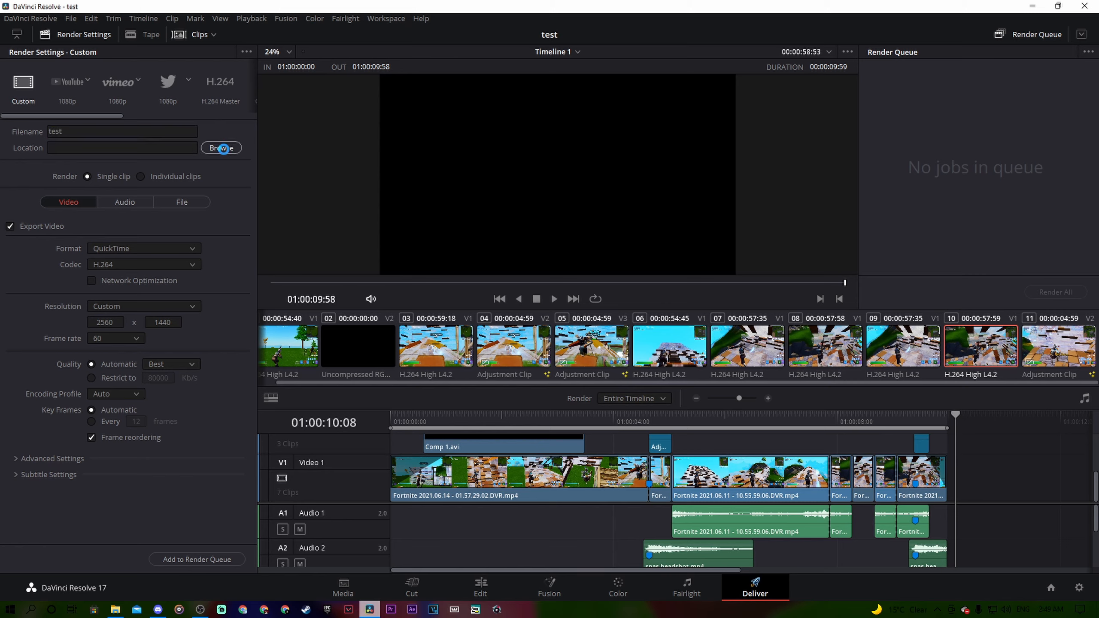
scroll(43, 165, "up", 10)
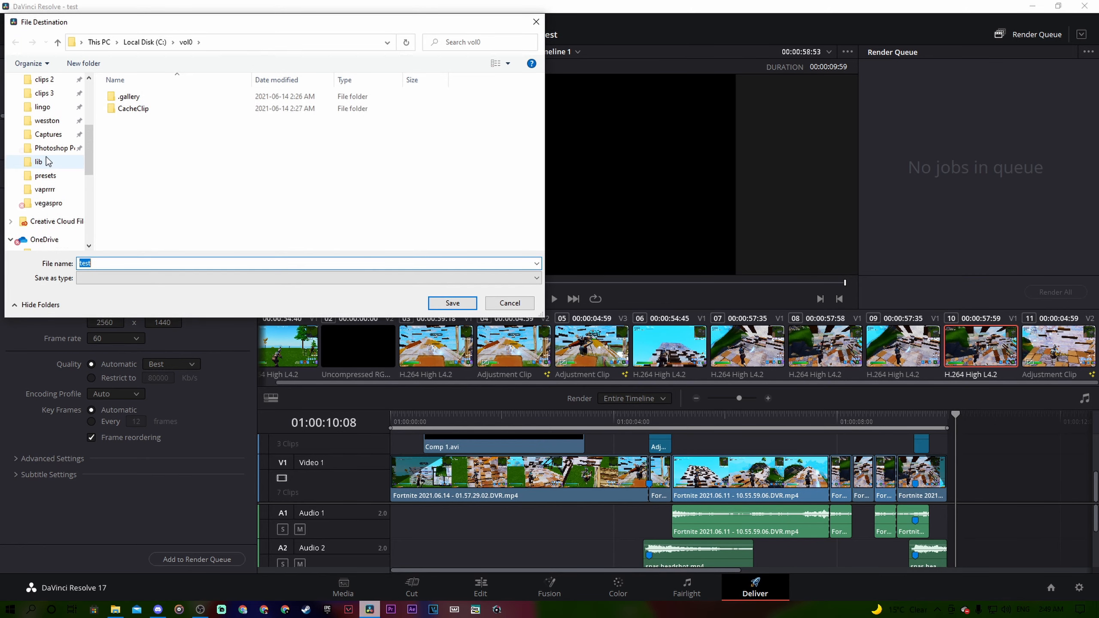
left_click(55, 148)
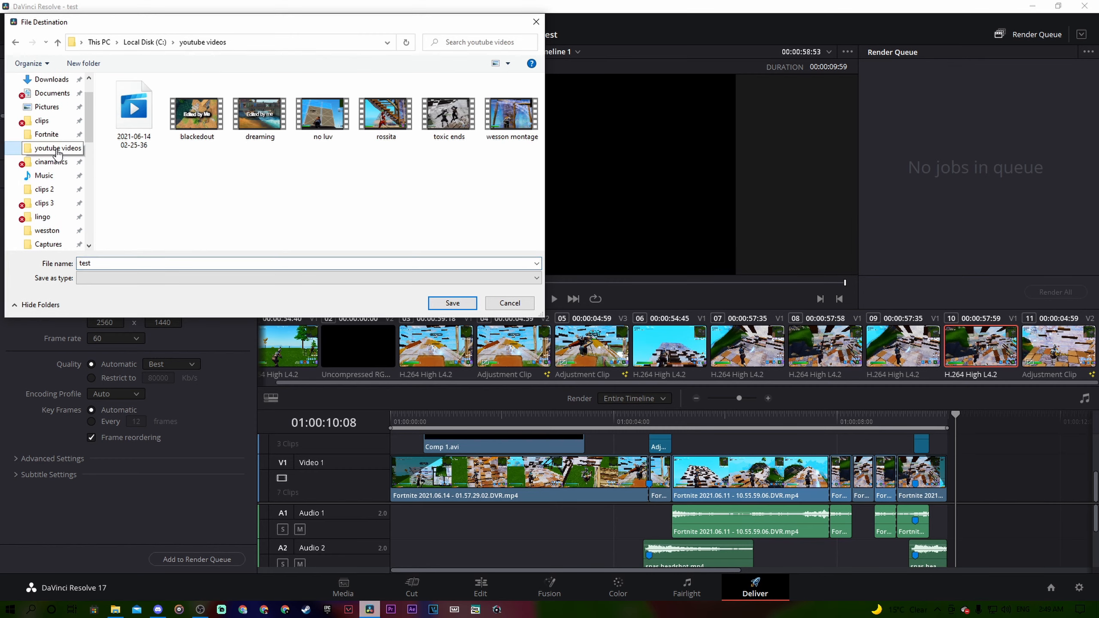
left_click(453, 303)
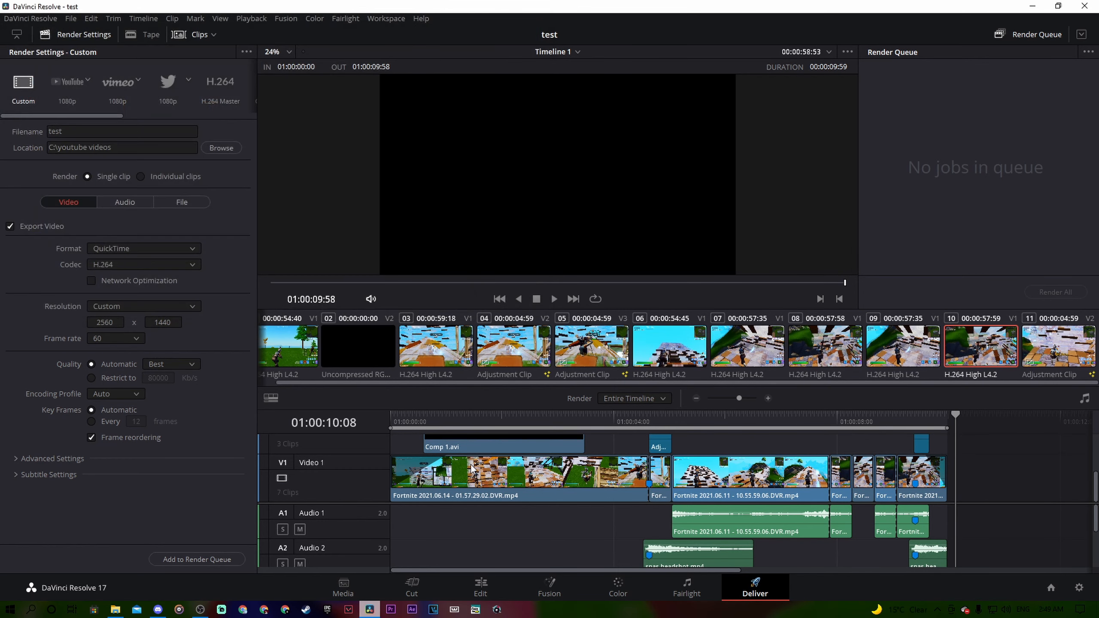
- Set the export format to MP4 and restrict the quality to 2097151 Kb/s
left_click(133, 248)
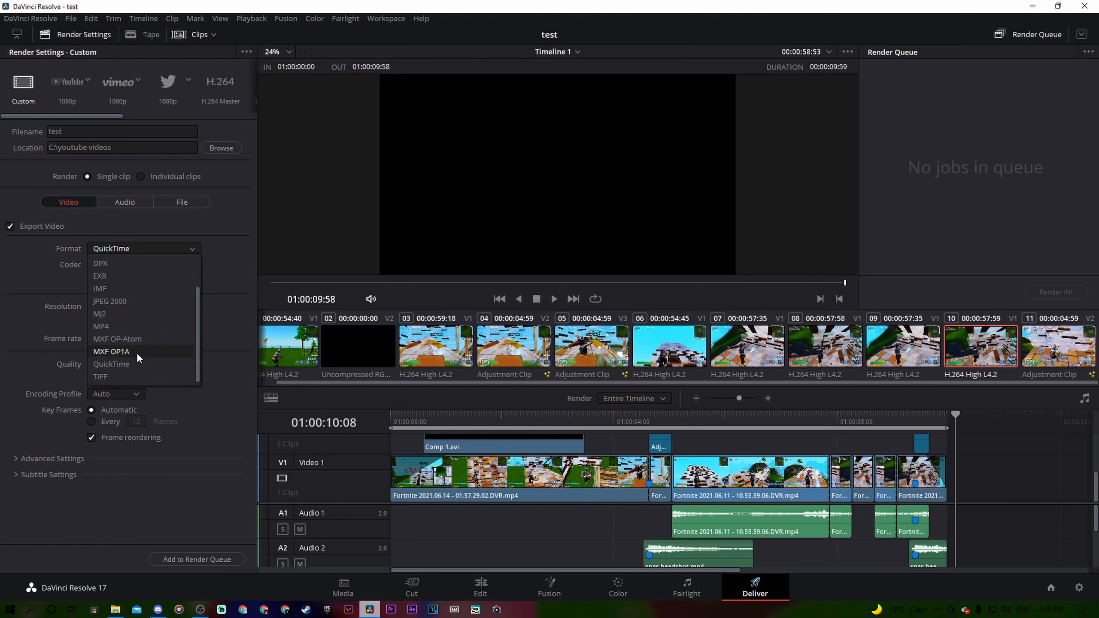
left_click(129, 326)
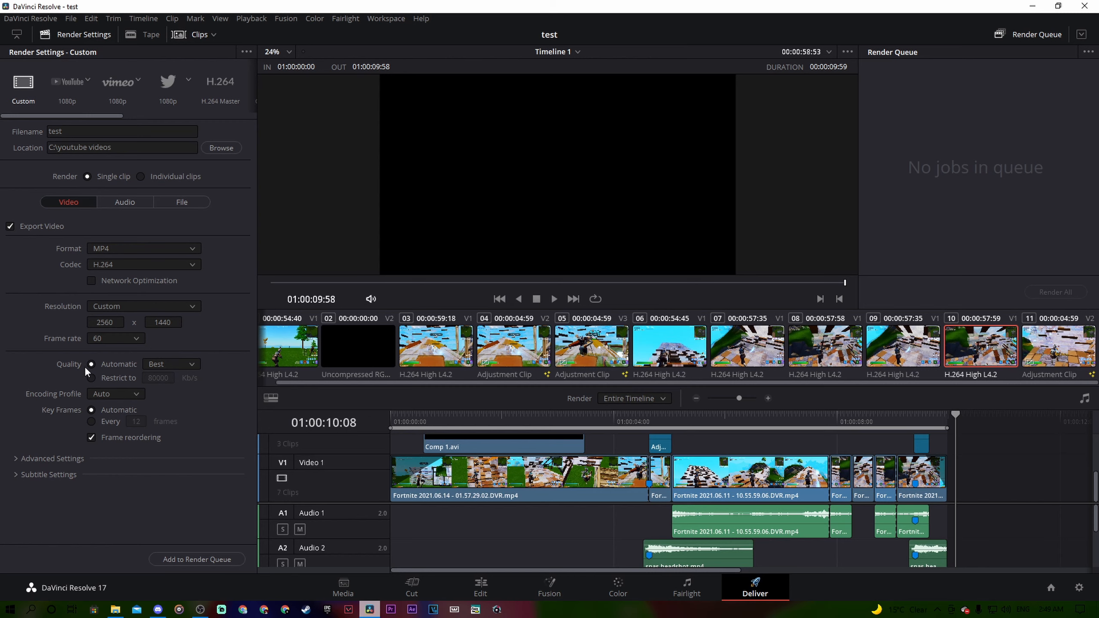
left_click(91, 378)
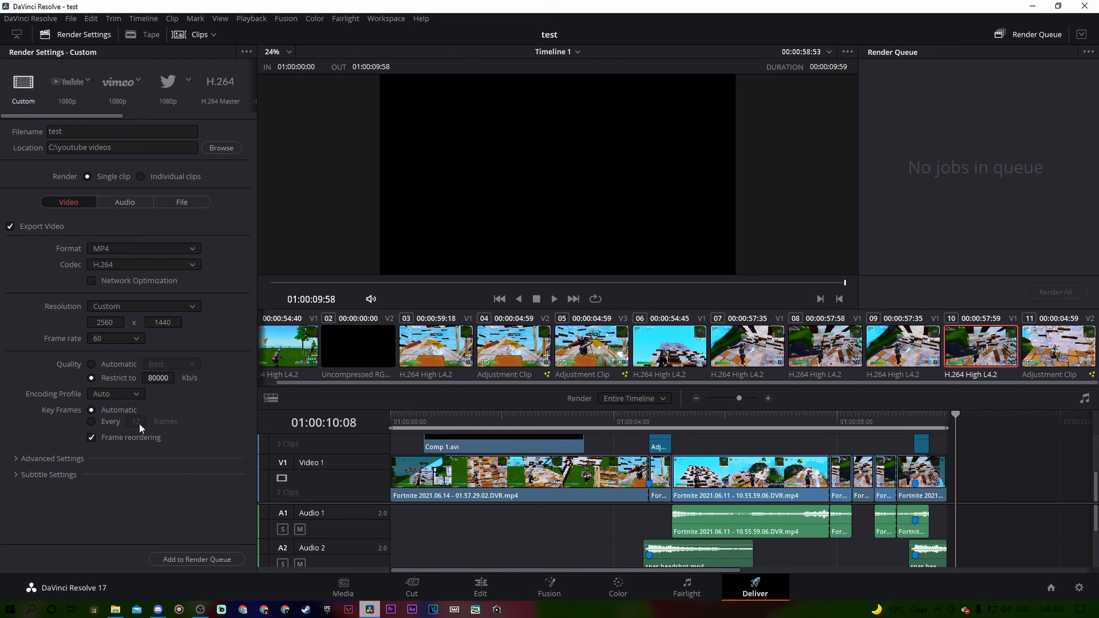
left_click_drag(163, 380, 165, 381)
double_click(164, 381)
- Add the timeline to the render queue as a job and render it
left_click(197, 559)
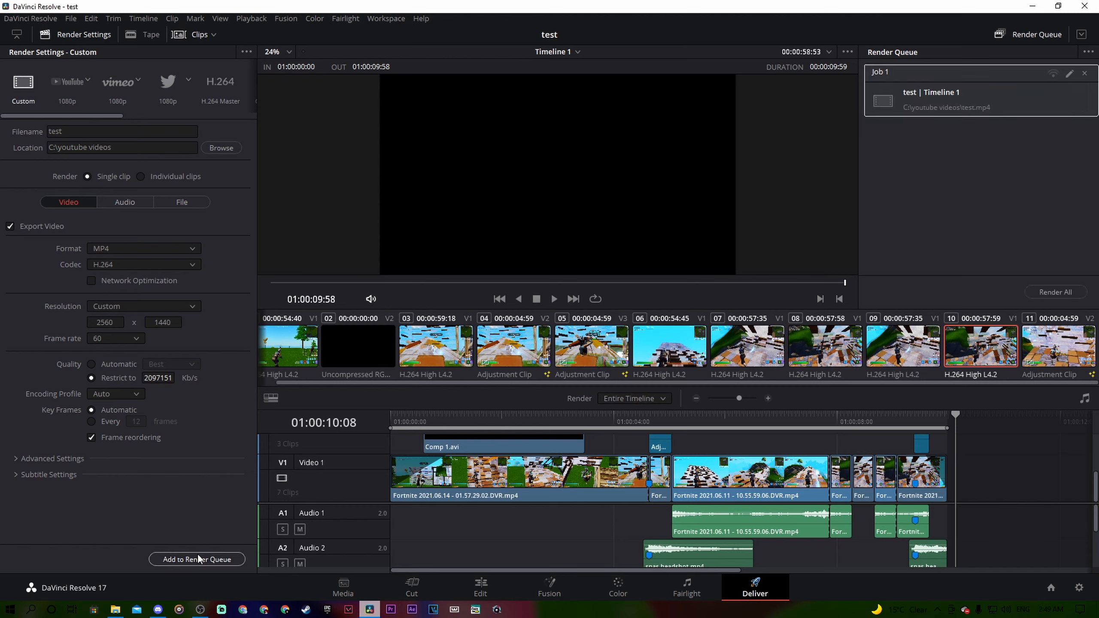
left_click(1056, 292)
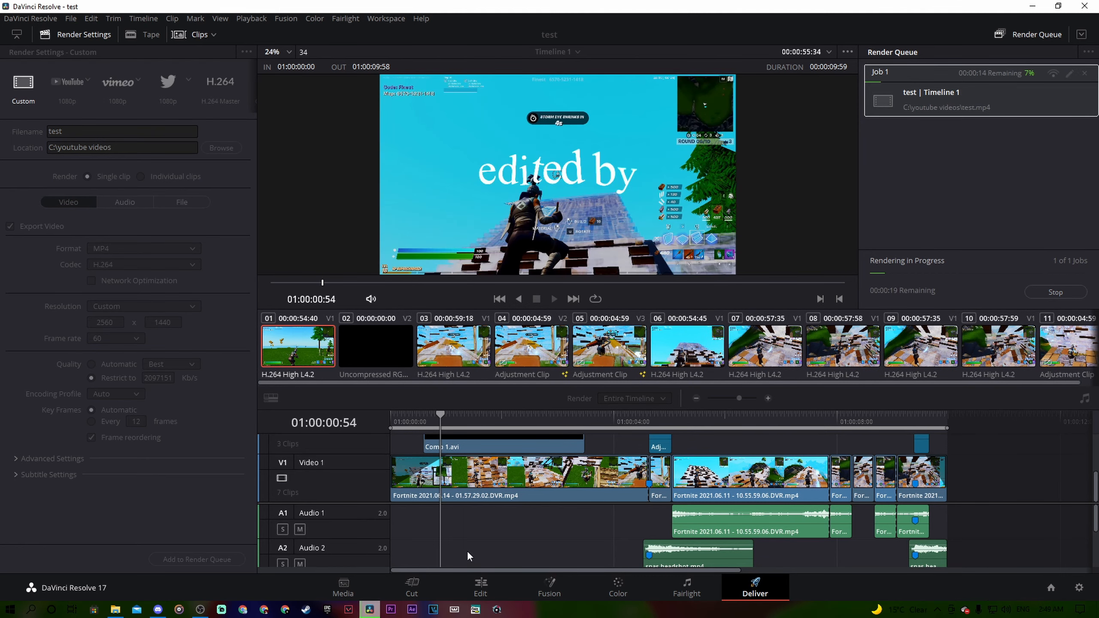
- Switch to File Explorer, play the rendered test video full screen from its beginning, and close the player and folder window
left_click(115, 610)
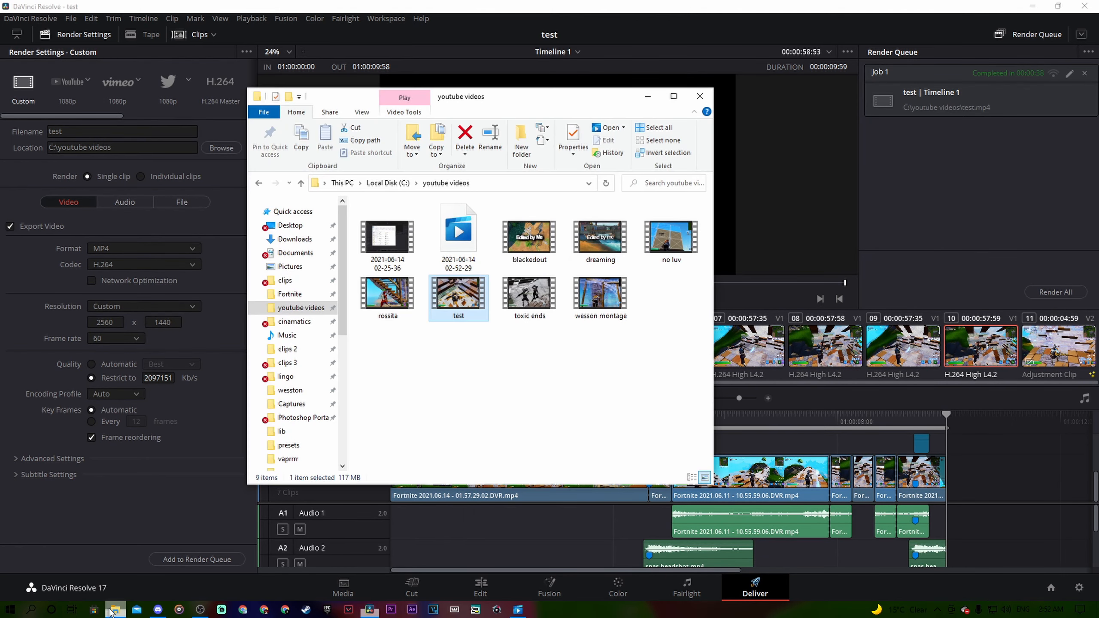
double_click(455, 296)
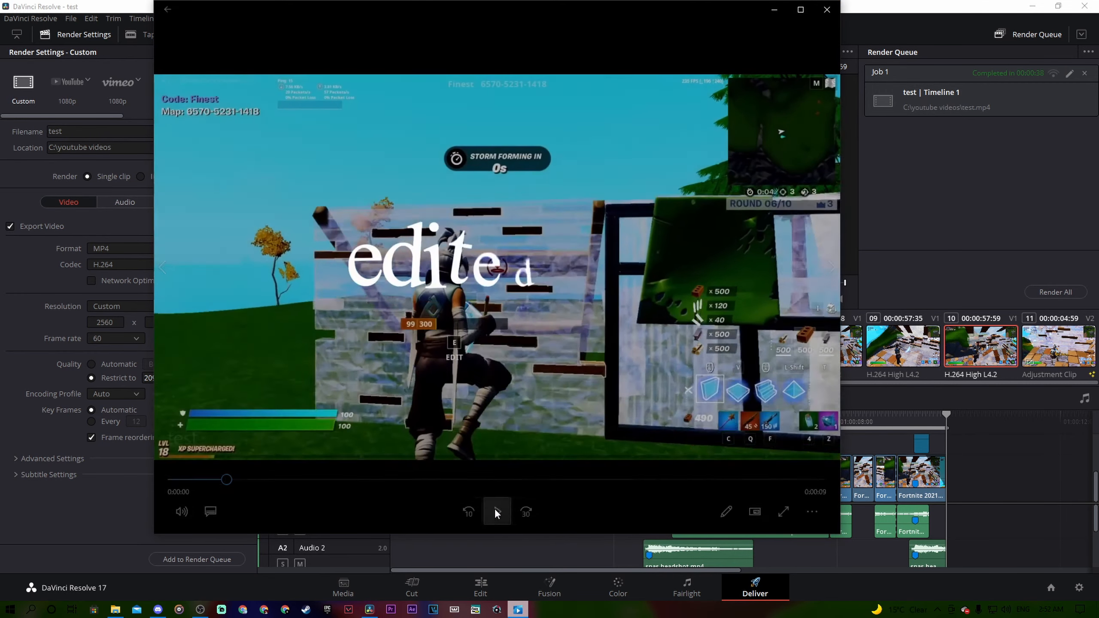
left_click(497, 512)
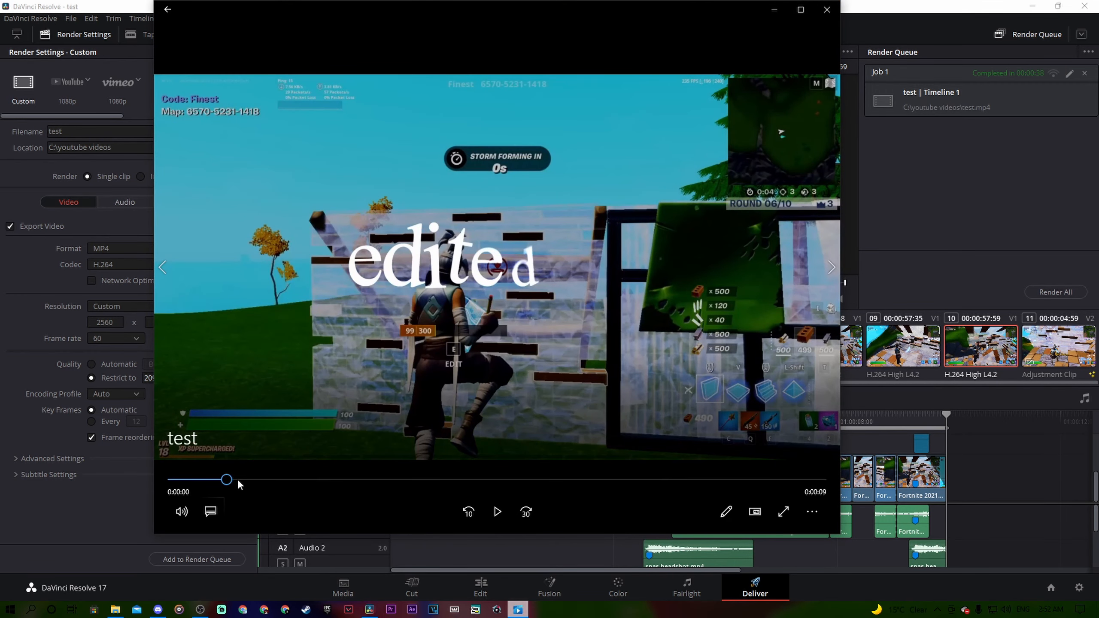
left_click_drag(227, 480, 168, 480)
left_click(786, 515)
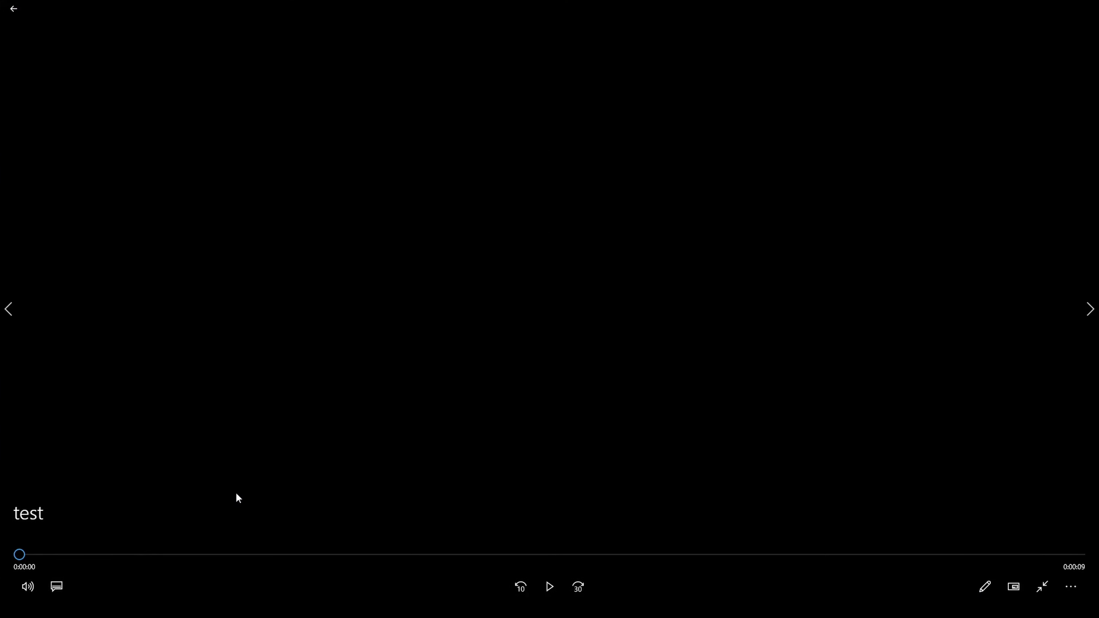
left_click(554, 584)
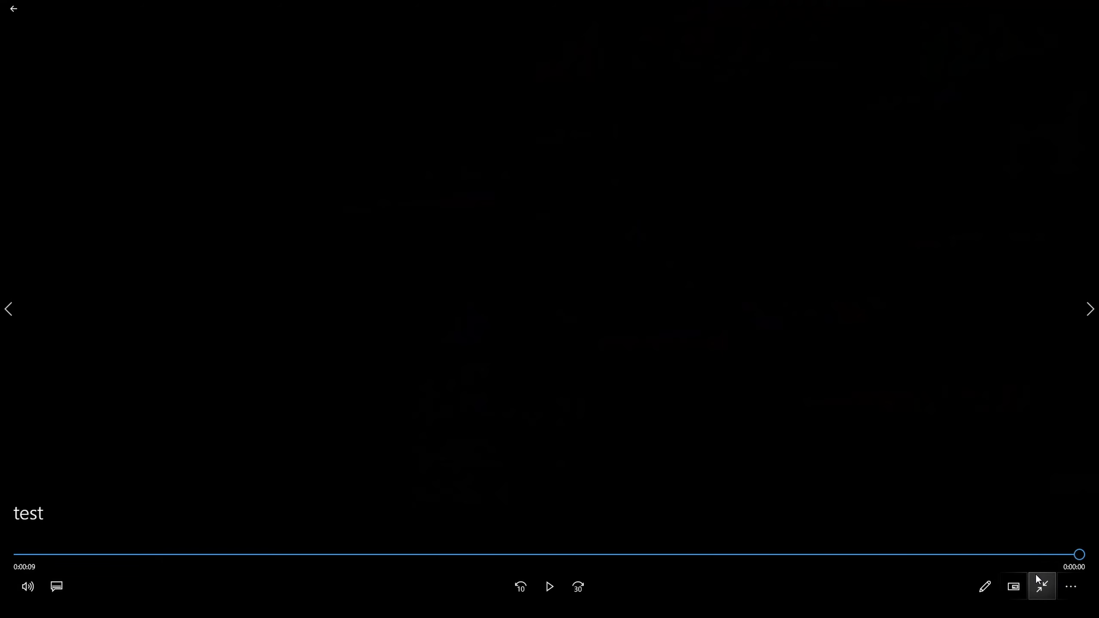
left_click(1040, 583)
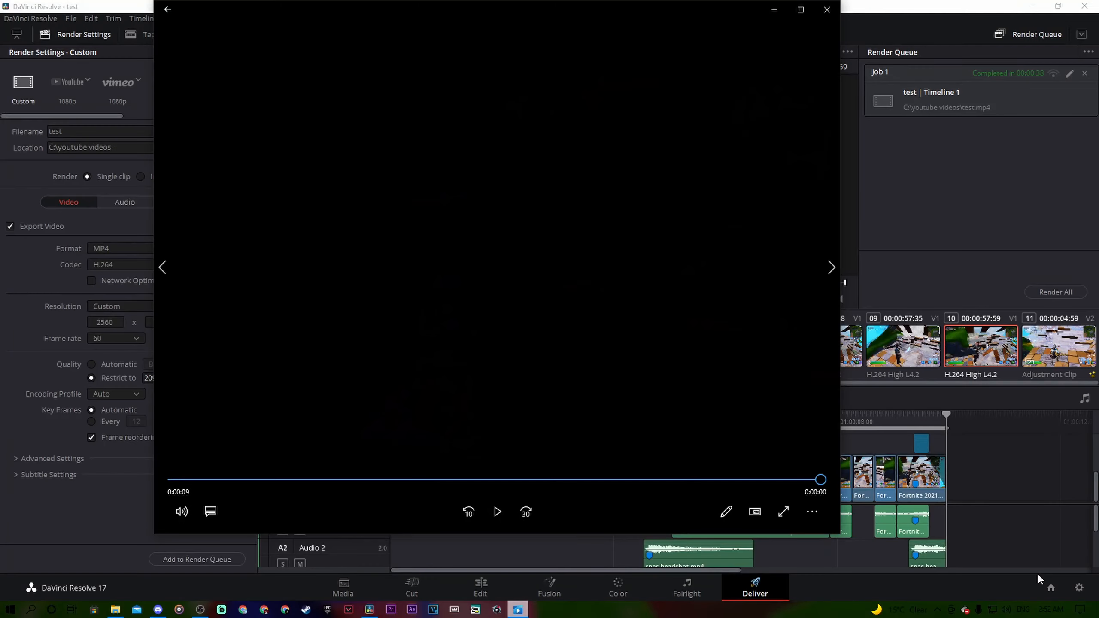
left_click(827, 9)
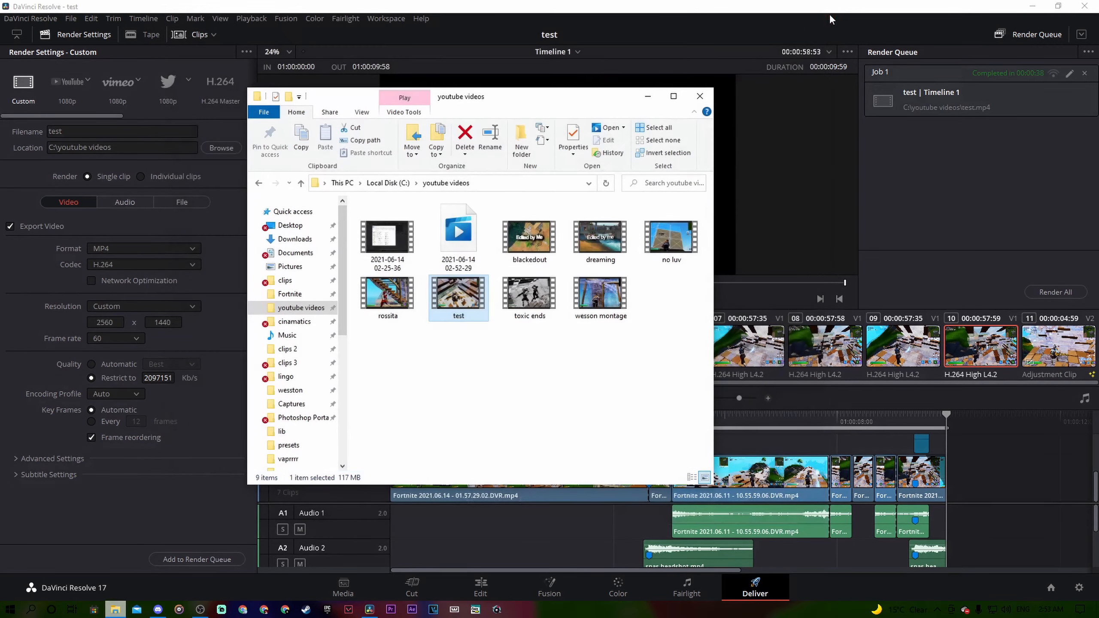
left_click(700, 96)
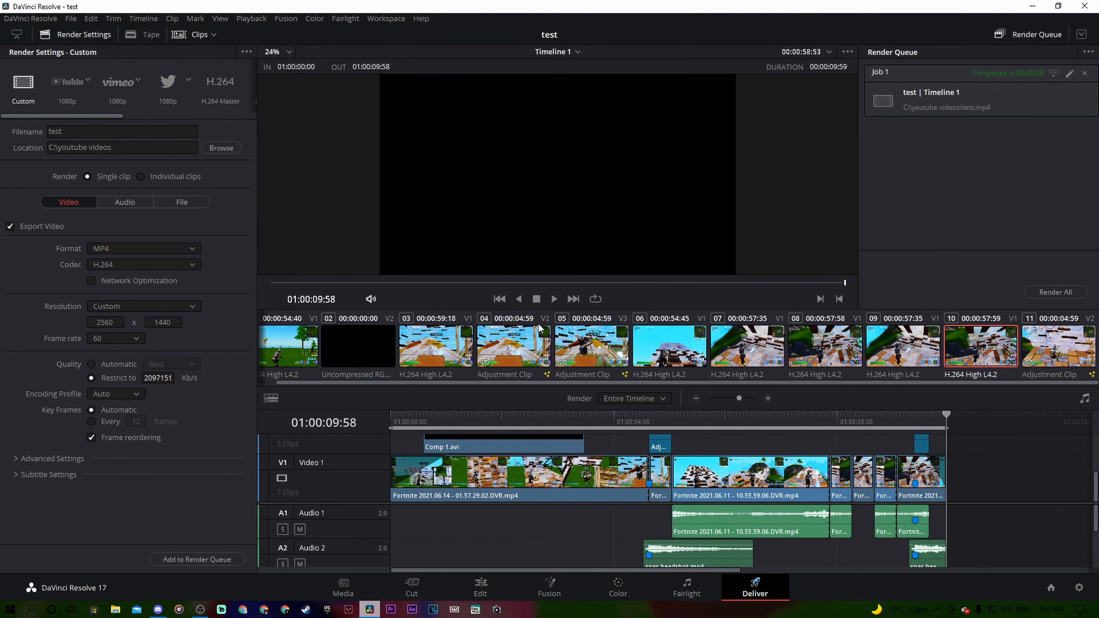